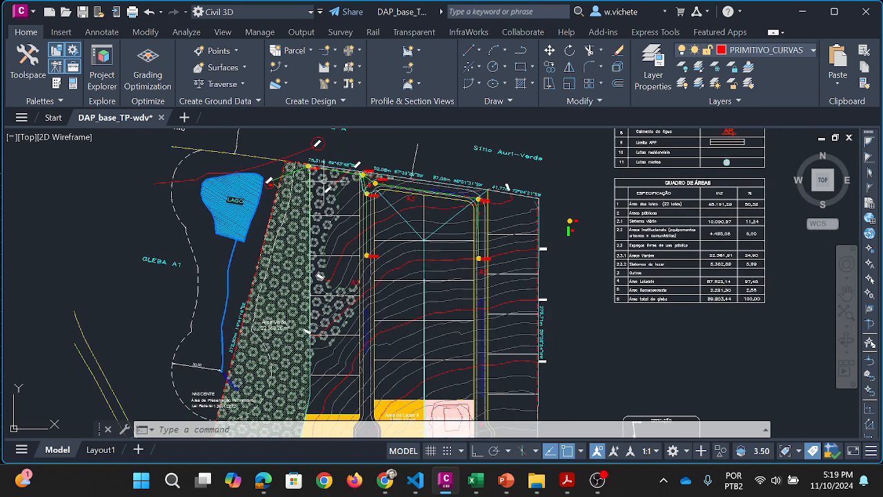
Step: Erase the short stray line beside the PD discharge point, between the lake and the dashed red boundary
{"action": "scroll", "coordinate": [280, 195], "scroll_direction": "up", "scroll_amount": 2}
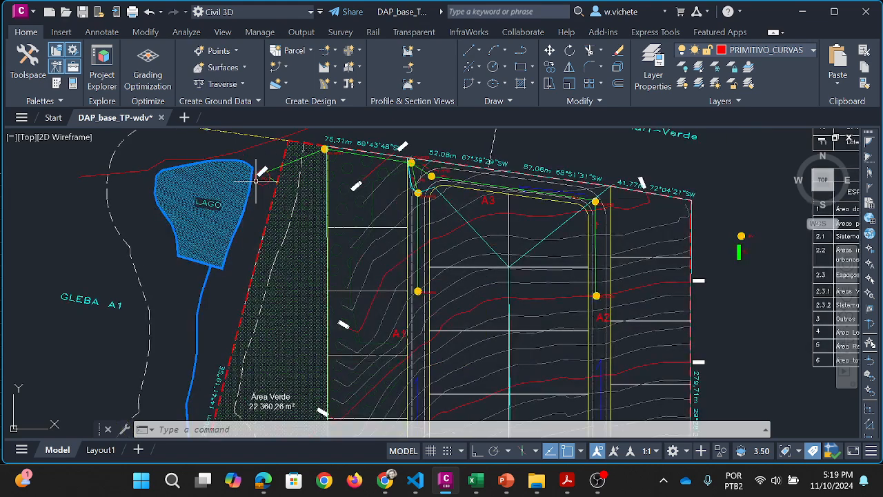
{"action": "scroll", "coordinate": [257, 172], "scroll_direction": "up", "scroll_amount": 3}
{"action": "scroll", "coordinate": [278, 211], "scroll_direction": "down", "scroll_amount": 2}
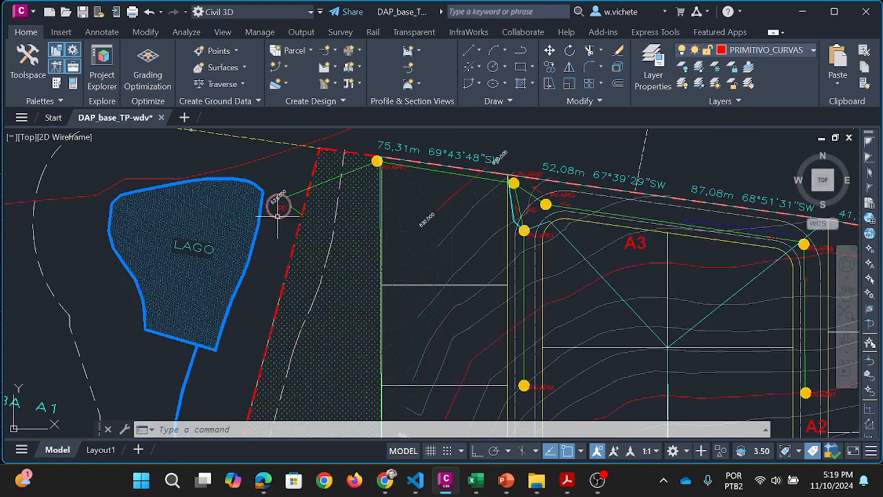
{"action": "left_click", "coordinate": [297, 210]}
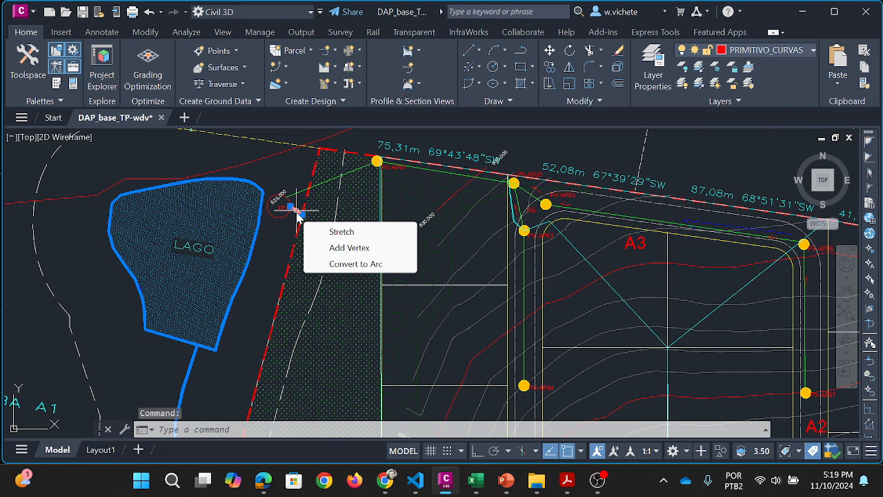
{"action": "key", "text": "Delete"}
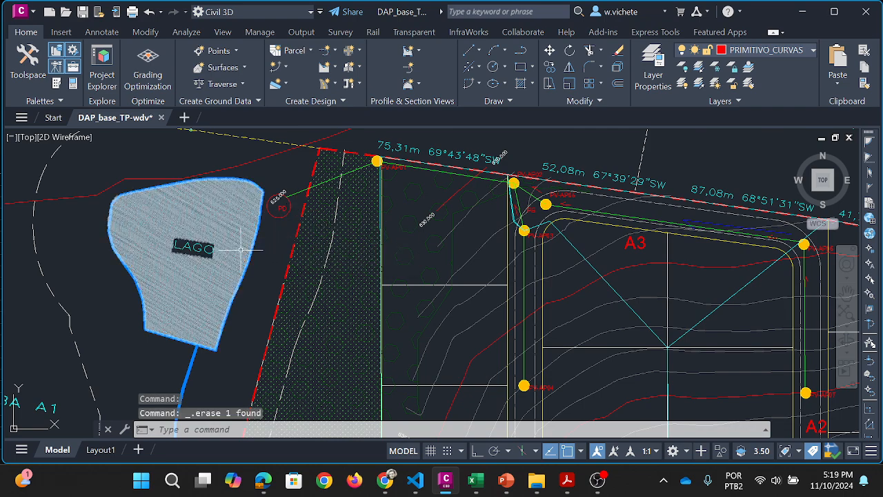
Step: Examine the drainage layout of the subdivision and the PD discharge point beside the lake
{"action": "scroll", "coordinate": [279, 217], "scroll_direction": "down", "scroll_amount": 2}
{"action": "scroll", "coordinate": [377, 233], "scroll_direction": "down", "scroll_amount": 4}
{"action": "mouse_move", "coordinate": [428, 315]}
{"action": "left_mouse_down"}
{"action": "mouse_move", "coordinate": [395, 274]}
{"action": "mouse_move", "coordinate": [366, 317]}
{"action": "mouse_move", "coordinate": [367, 343]}
{"action": "left_mouse_up"}
{"action": "scroll", "coordinate": [366, 284], "scroll_direction": "up", "scroll_amount": 4}
{"action": "left_click_drag", "start_coordinate": [364, 237], "coordinate": [363, 319]}
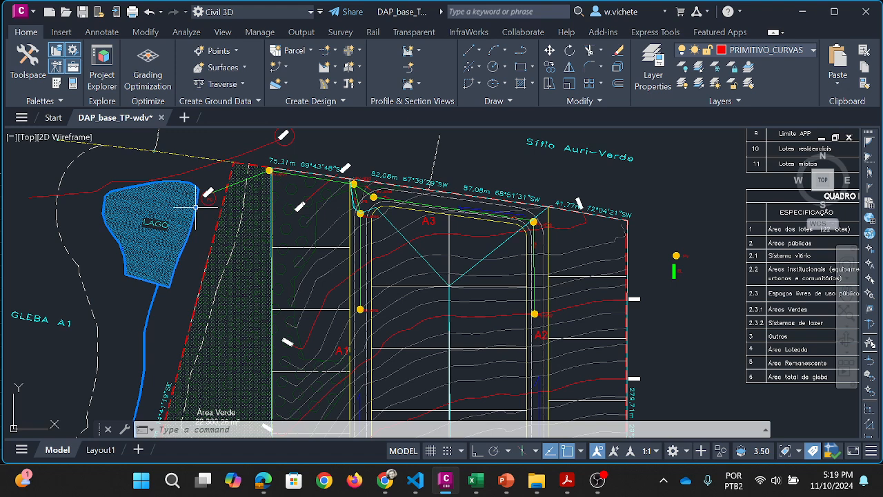
{"action": "mouse_move", "coordinate": [196, 207]}
{"action": "scroll", "coordinate": [219, 199], "scroll_direction": "up", "scroll_amount": 6}
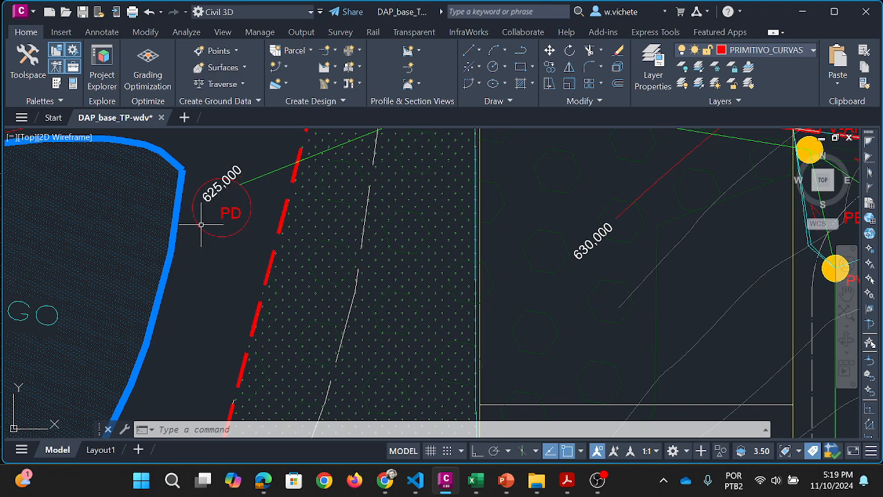
{"action": "scroll", "coordinate": [222, 214], "scroll_direction": "down", "scroll_amount": 6}
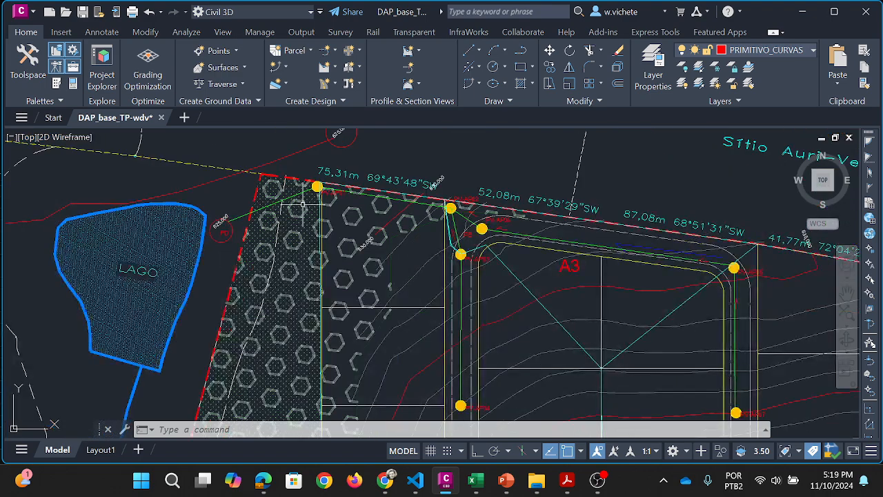
Step: Copy the red flow arrow beside PV-AP05 to a position alongside the pipe between PV-AP01 and PV-AP02
{"action": "scroll", "coordinate": [224, 200], "scroll_direction": "up", "scroll_amount": 3}
{"action": "scroll", "coordinate": [224, 195], "scroll_direction": "up", "scroll_amount": 2}
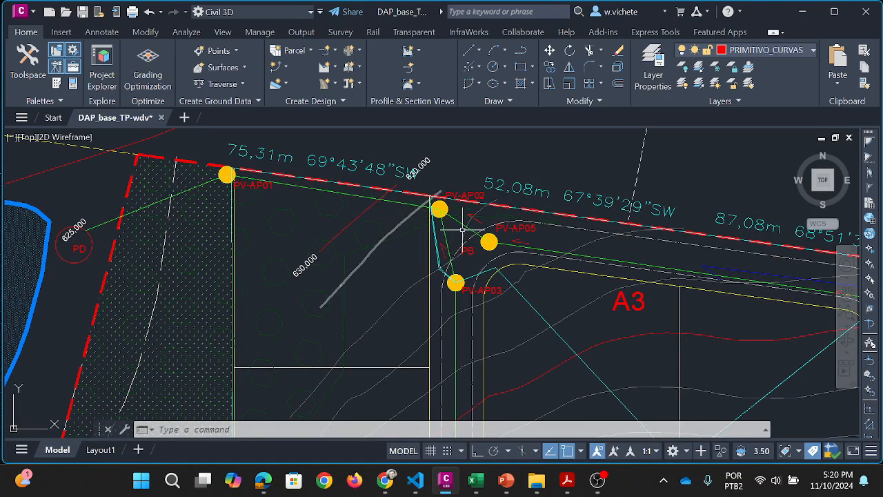
{"action": "left_click_drag", "start_coordinate": [572, 305], "coordinate": [553, 305]}
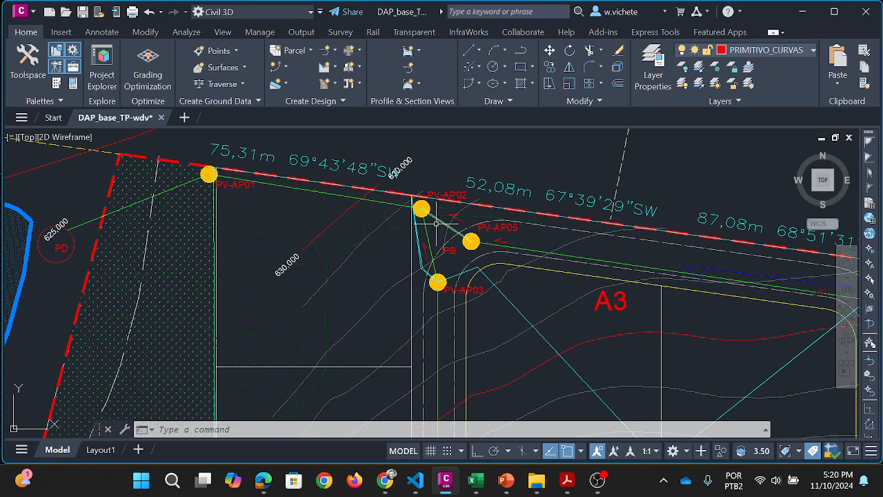
{"action": "left_click", "coordinate": [506, 242]}
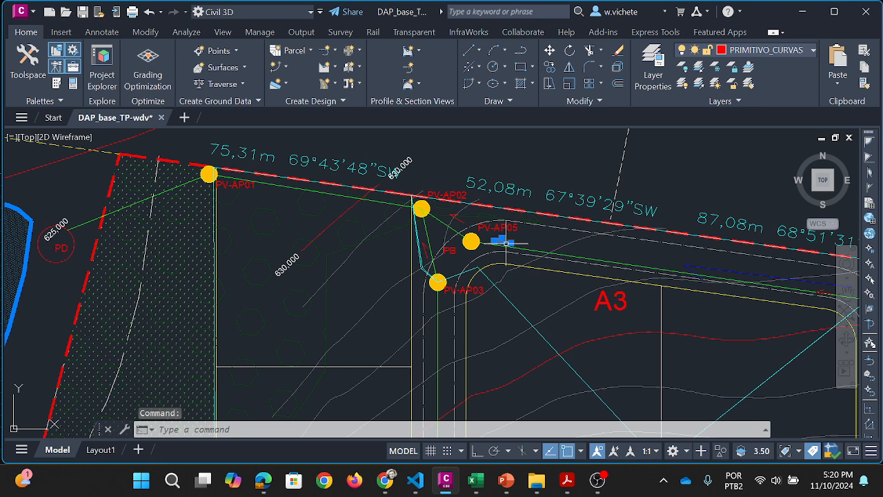
{"action": "type", "text": "cond p"}
{"action": "key", "text": "Return"}
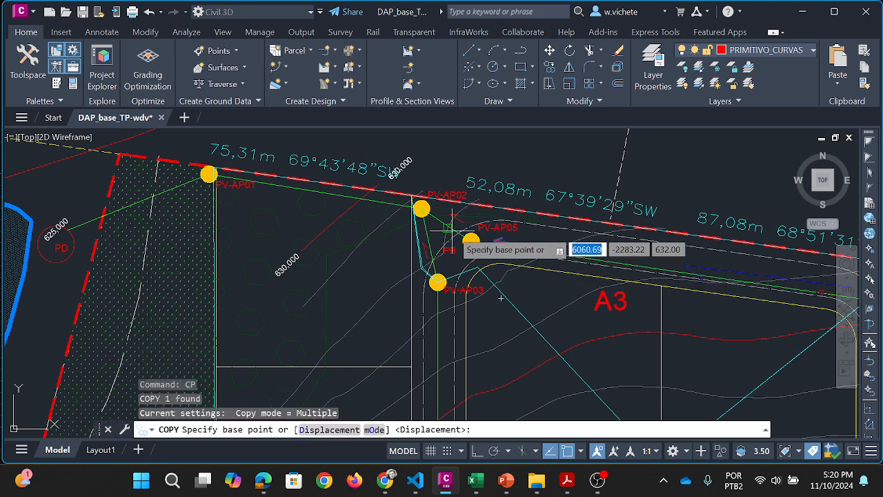
{"action": "left_click", "coordinate": [505, 241]}
{"action": "scroll", "coordinate": [324, 199], "scroll_direction": "up", "scroll_amount": 2}
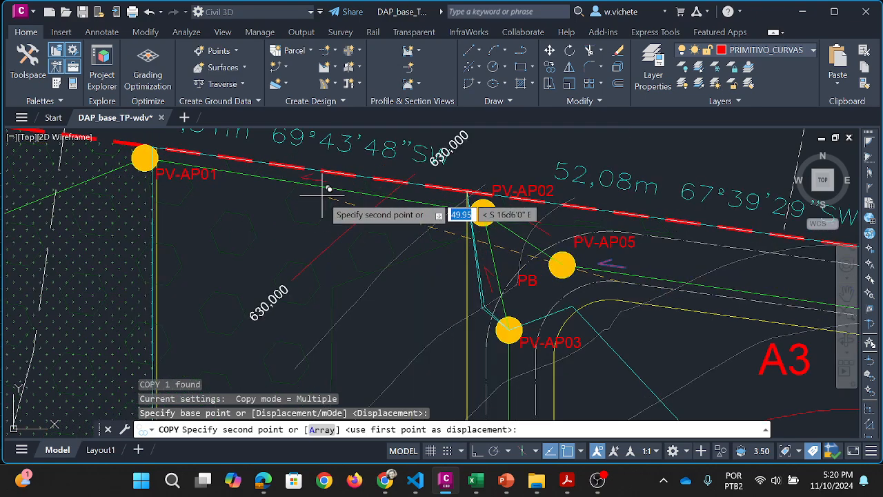
{"action": "left_click", "coordinate": [321, 200]}
{"action": "key", "text": "Escape"}
{"action": "key", "text": "Escape"}
{"action": "key", "text": "Escape"}
{"action": "scroll", "coordinate": [394, 231], "scroll_direction": "down", "scroll_amount": 5}
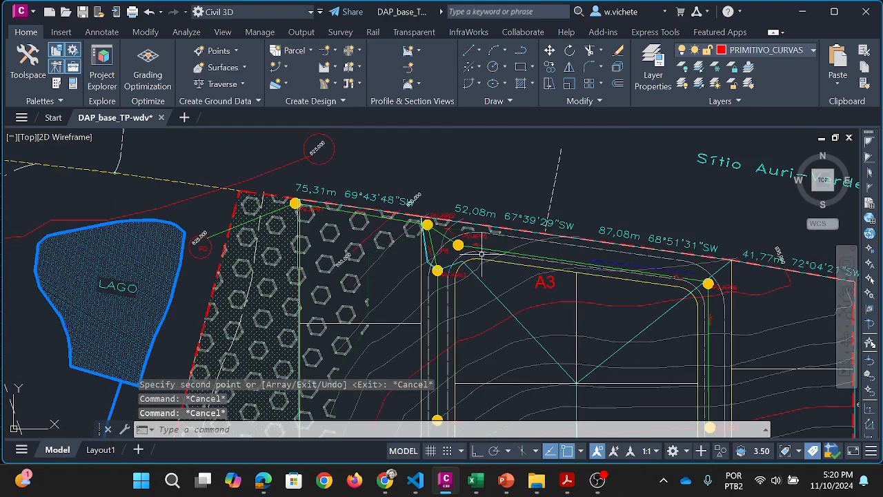
Step: Highlight the pipe runs from PD to PV-AP01 and from PV-AP01 to PV-AP02 to inspect them
{"action": "scroll", "coordinate": [482, 255], "scroll_direction": "up", "scroll_amount": 3}
{"action": "left_click_drag", "start_coordinate": [424, 263], "coordinate": [439, 237]}
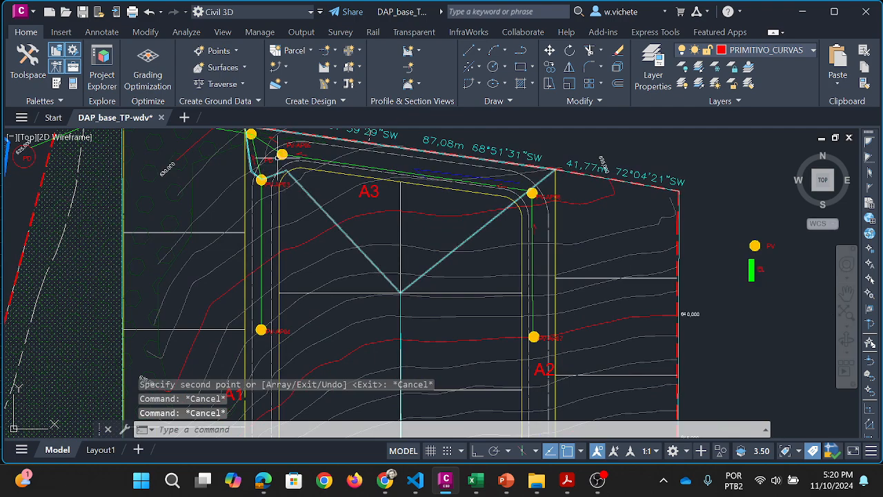
{"action": "left_click_drag", "start_coordinate": [243, 262], "coordinate": [383, 305]}
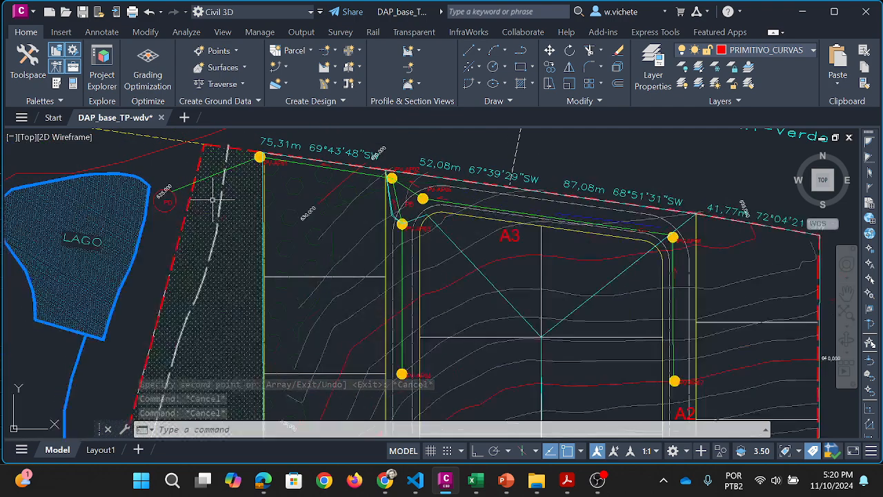
{"action": "scroll", "coordinate": [197, 183], "scroll_direction": "up", "scroll_amount": 4}
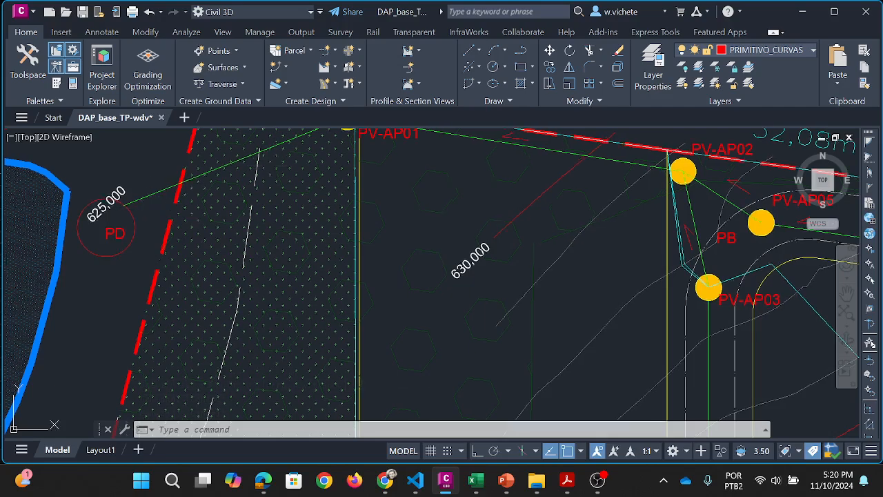
{"action": "left_click_drag", "start_coordinate": [234, 162], "coordinate": [285, 249]}
{"action": "left_click", "coordinate": [285, 249]}
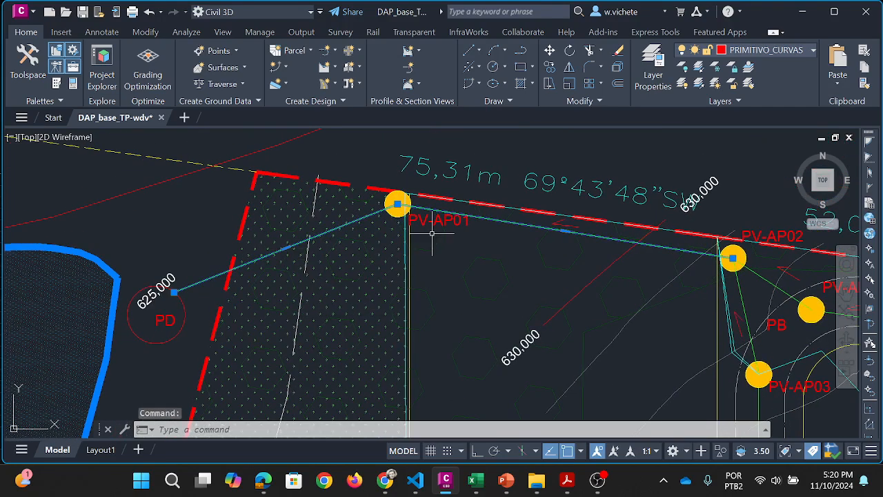
{"action": "key", "text": "Escape"}
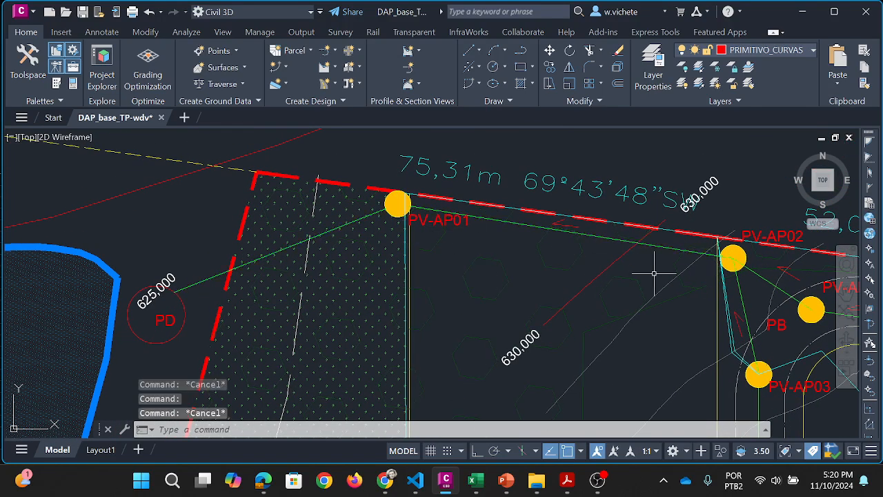
Step: Highlight the pipes connecting PV-AP02 to PV-AP03 and PV-AP02 to PV-AP05 to inspect them
{"action": "left_click", "coordinate": [744, 302]}
{"action": "key", "text": "Escape"}
{"action": "left_click_drag", "start_coordinate": [741, 297], "coordinate": [495, 245]}
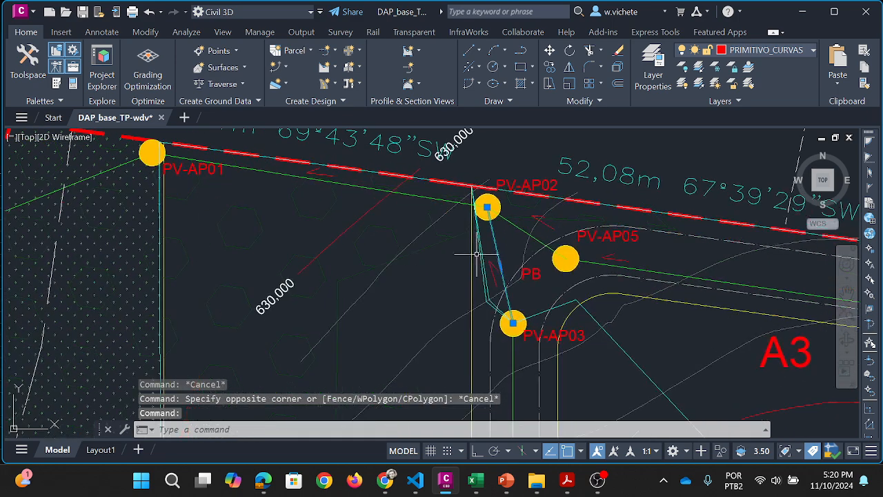
{"action": "left_click", "coordinate": [517, 241]}
{"action": "key", "text": "Escape"}
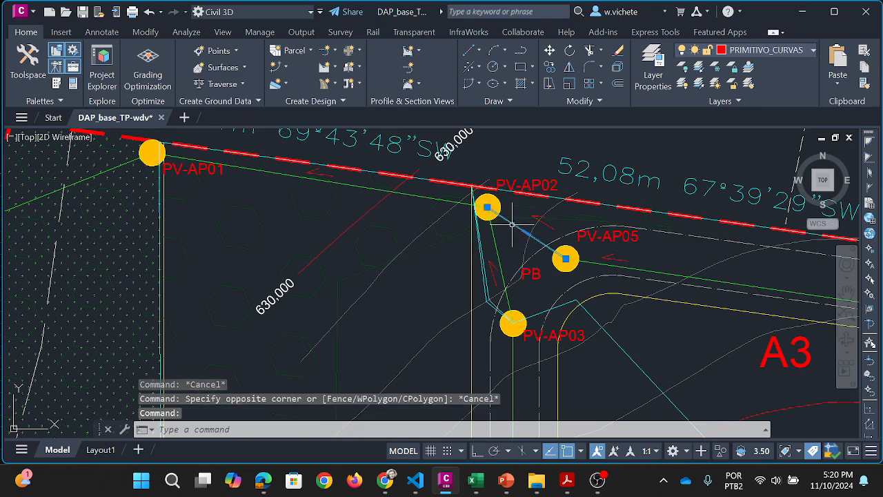
Step: Examine the drainage route from the streets to the lake, including the run between PV-AP03 and PV-AP04
{"action": "scroll", "coordinate": [508, 260], "scroll_direction": "down", "scroll_amount": 4}
{"action": "left_click_drag", "start_coordinate": [561, 292], "coordinate": [496, 274]}
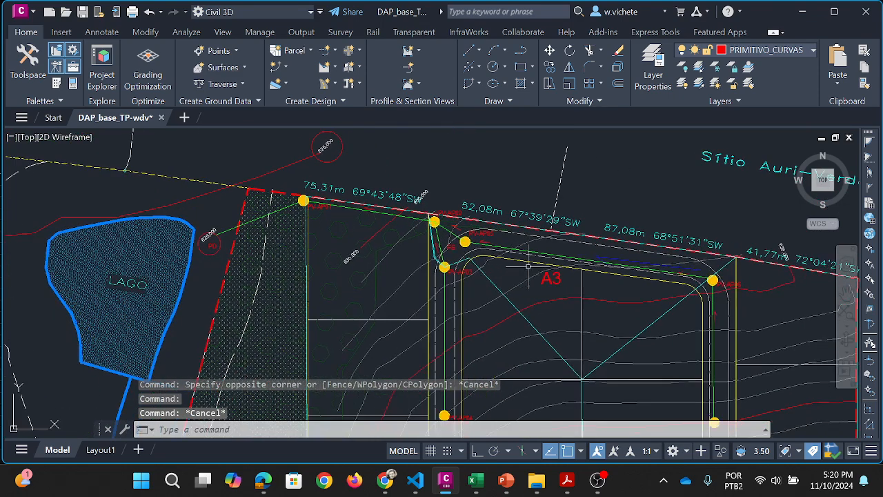
{"action": "left_click_drag", "start_coordinate": [544, 308], "coordinate": [472, 244]}
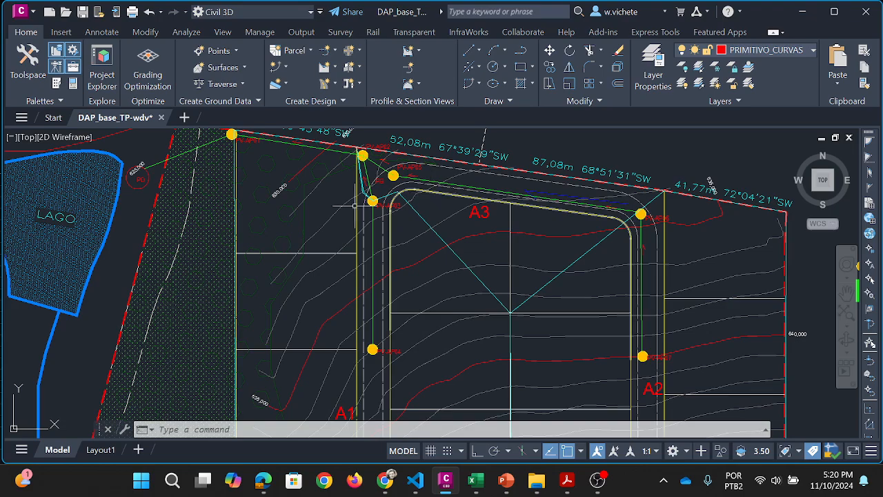
{"action": "left_click_drag", "start_coordinate": [415, 220], "coordinate": [519, 240]}
{"action": "left_click_drag", "start_coordinate": [380, 192], "coordinate": [456, 220]}
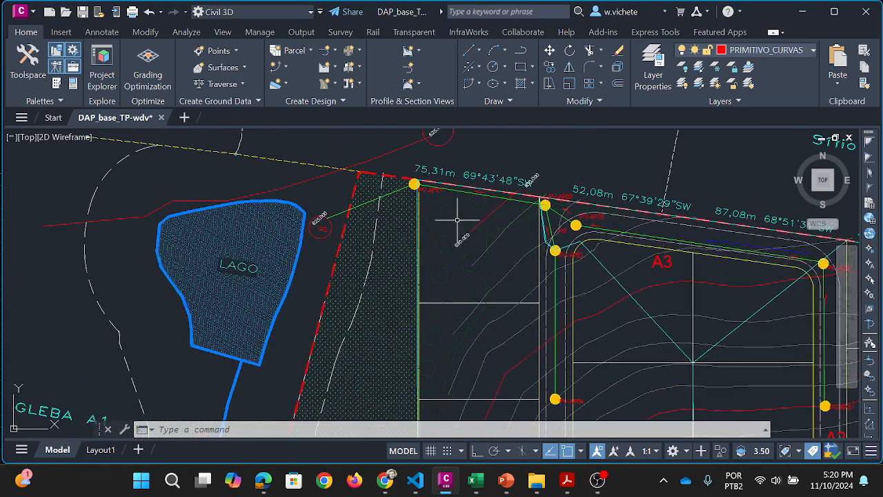
{"action": "left_click_drag", "start_coordinate": [585, 279], "coordinate": [533, 253]}
{"action": "left_click_drag", "start_coordinate": [576, 278], "coordinate": [509, 252]}
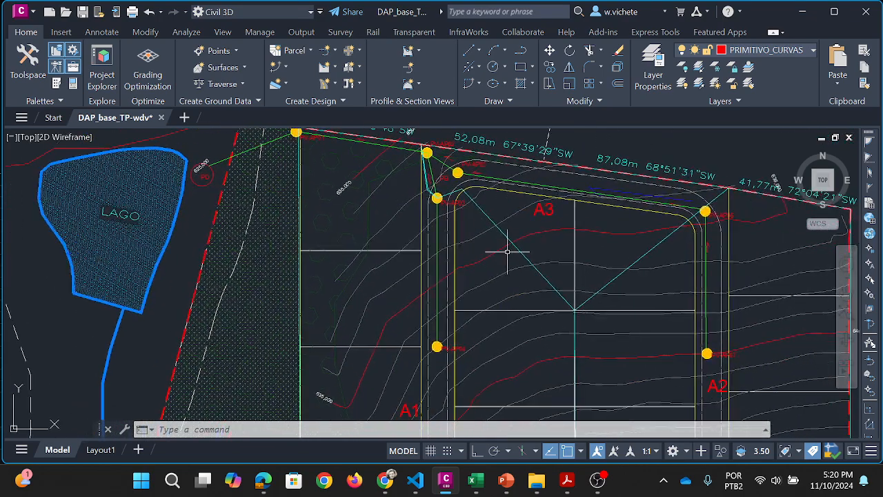
{"action": "scroll", "coordinate": [446, 270], "scroll_direction": "down", "scroll_amount": 5}
{"action": "scroll", "coordinate": [483, 281], "scroll_direction": "up", "scroll_amount": 5}
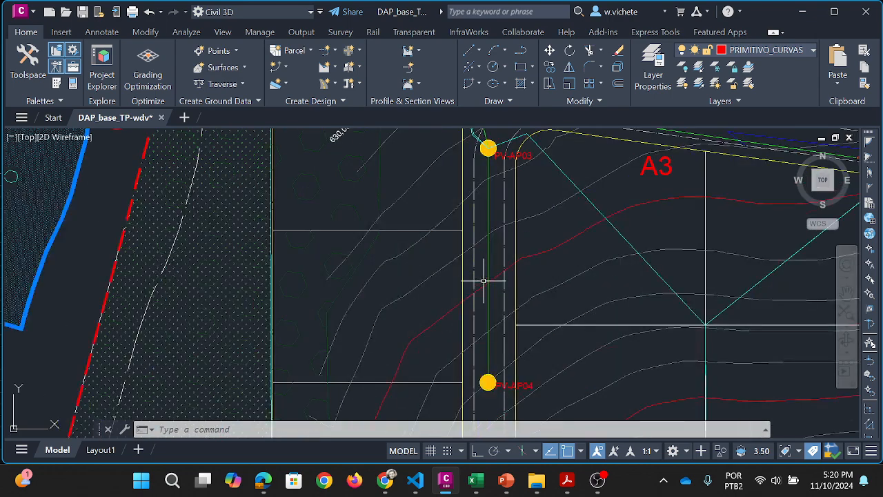
{"action": "scroll", "coordinate": [484, 296], "scroll_direction": "down", "scroll_amount": 3}
{"action": "scroll", "coordinate": [483, 295], "scroll_direction": "down", "scroll_amount": 4}
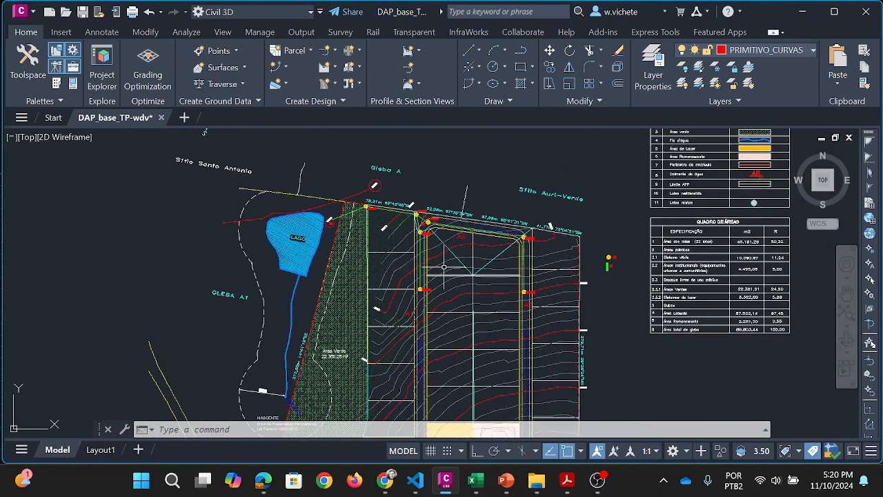
Step: Inspect the PV and BL symbols placed between the lots and the area table
{"action": "left_click_drag", "start_coordinate": [640, 265], "coordinate": [496, 238]}
{"action": "scroll", "coordinate": [482, 231], "scroll_direction": "up", "scroll_amount": 5}
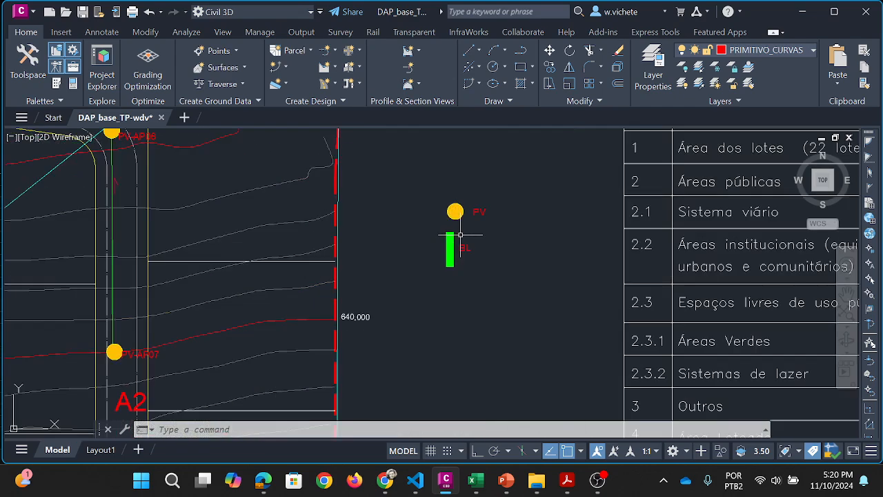
{"action": "scroll", "coordinate": [482, 232], "scroll_direction": "down", "scroll_amount": 4}
{"action": "left_click_drag", "start_coordinate": [324, 266], "coordinate": [518, 286]}
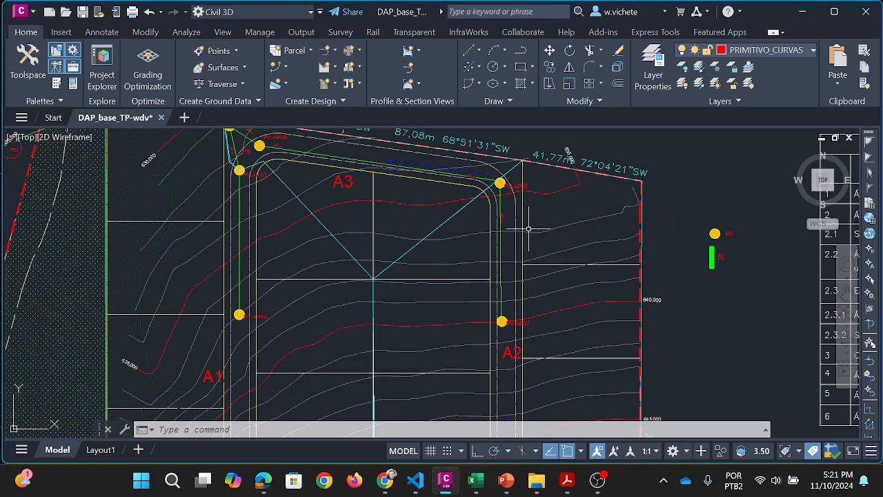
Step: Examine the pipe runs and contours along streets A1 and A2 around PV-AP04 and PV-AP07
{"action": "scroll", "coordinate": [216, 220], "scroll_direction": "down", "scroll_amount": 1}
{"action": "scroll", "coordinate": [216, 220], "scroll_direction": "down", "scroll_amount": 1}
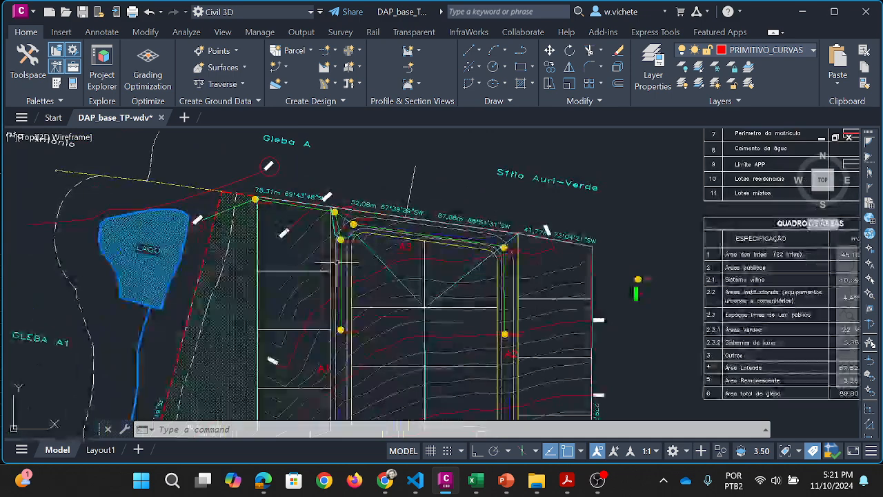
{"action": "scroll", "coordinate": [331, 236], "scroll_direction": "up", "scroll_amount": 4}
{"action": "scroll", "coordinate": [316, 235], "scroll_direction": "down", "scroll_amount": 4}
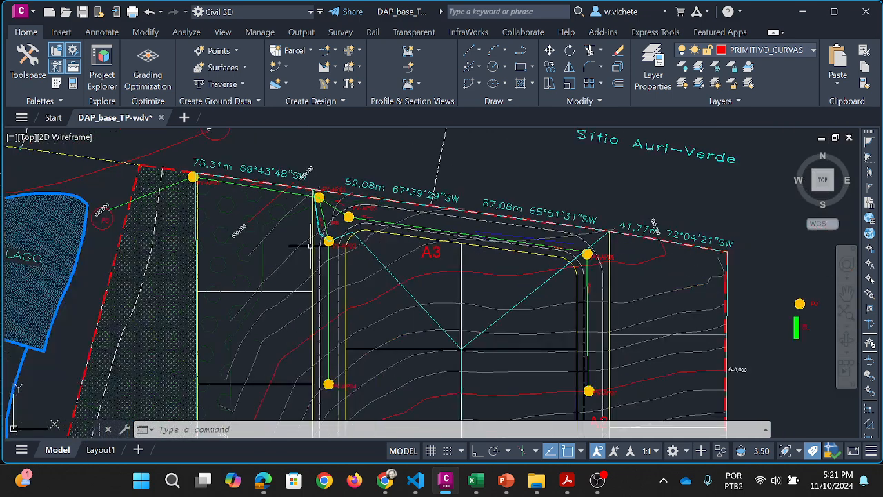
{"action": "scroll", "coordinate": [297, 332], "scroll_direction": "up", "scroll_amount": 6}
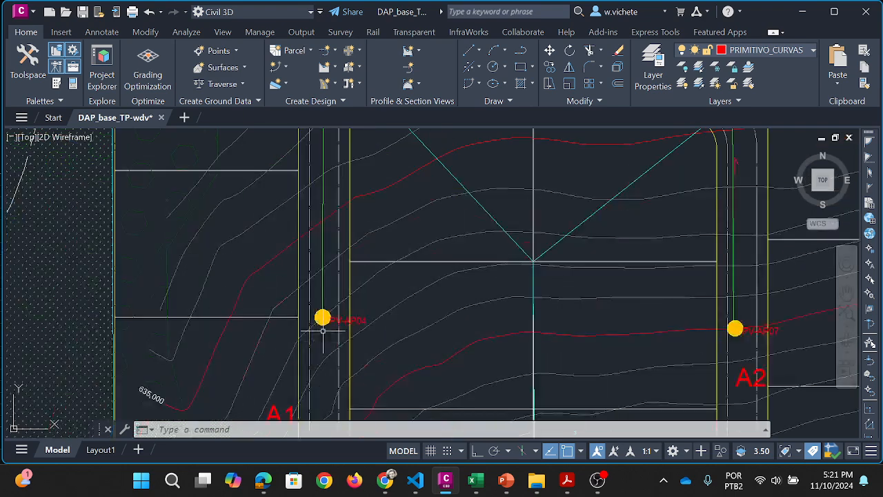
{"action": "scroll", "coordinate": [297, 332], "scroll_direction": "down", "scroll_amount": 4}
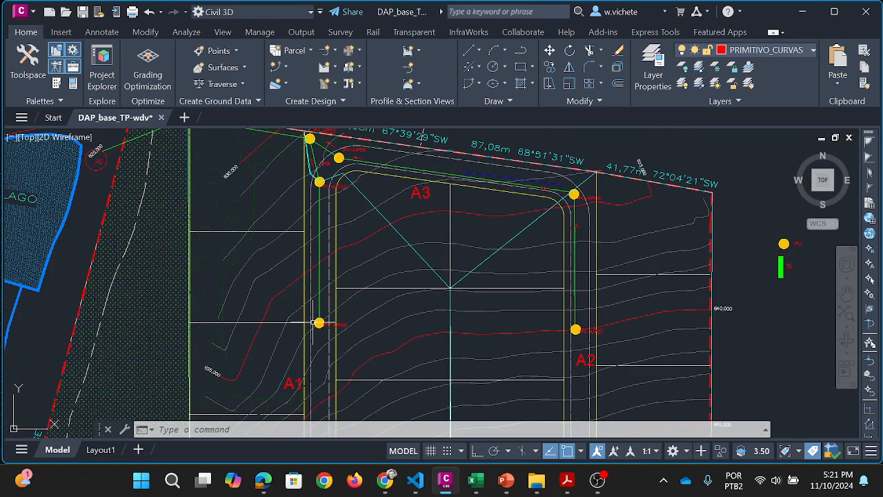
{"action": "scroll", "coordinate": [357, 361], "scroll_direction": "down", "scroll_amount": 3}
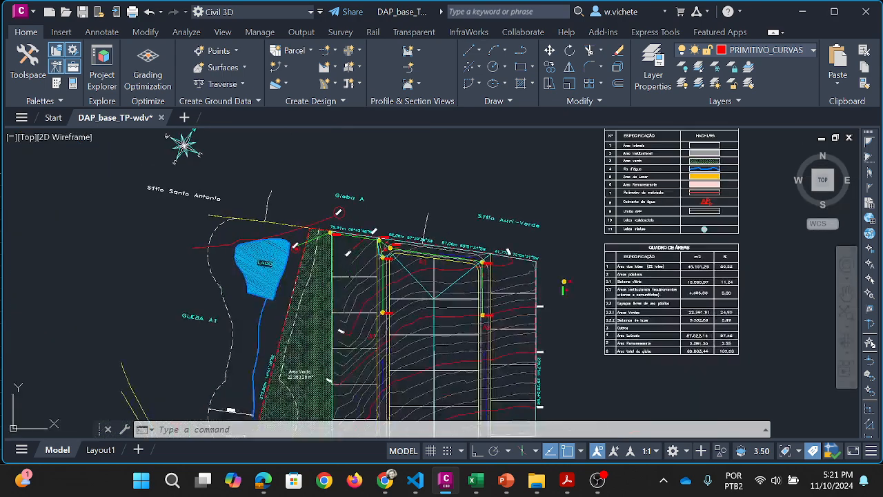
{"action": "scroll", "coordinate": [382, 352], "scroll_direction": "up", "scroll_amount": 4}
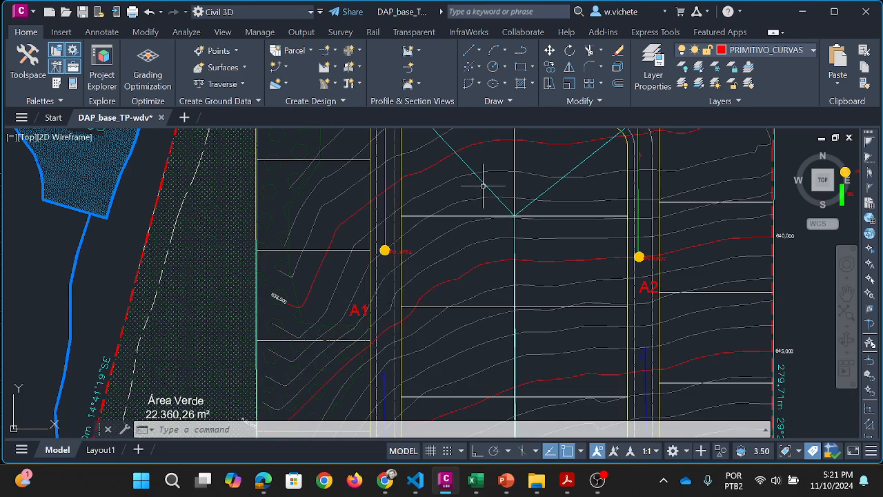
{"action": "key", "text": "Escape"}
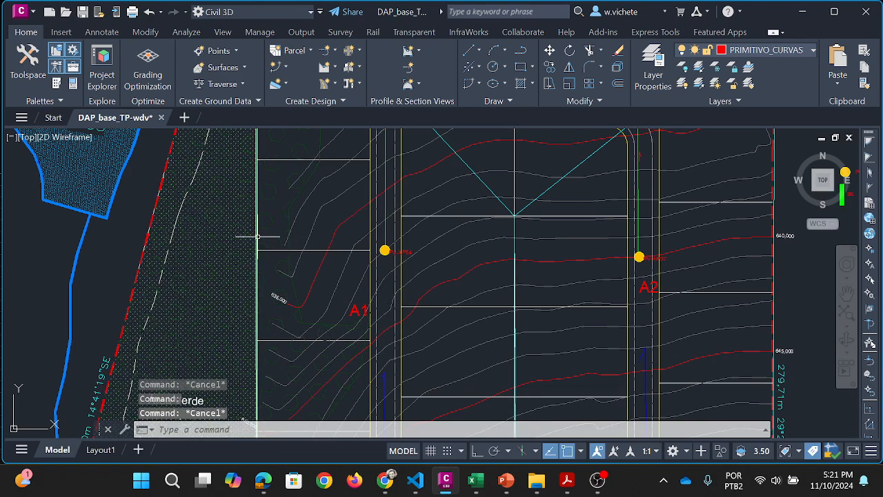
Step: Highlight the catchment outlines along street A3 and the lots east of street A2 to inspect the contributing areas
{"action": "left_click", "coordinate": [256, 237]}
{"action": "key", "text": "Escape"}
{"action": "scroll", "coordinate": [545, 214], "scroll_direction": "down", "scroll_amount": 2}
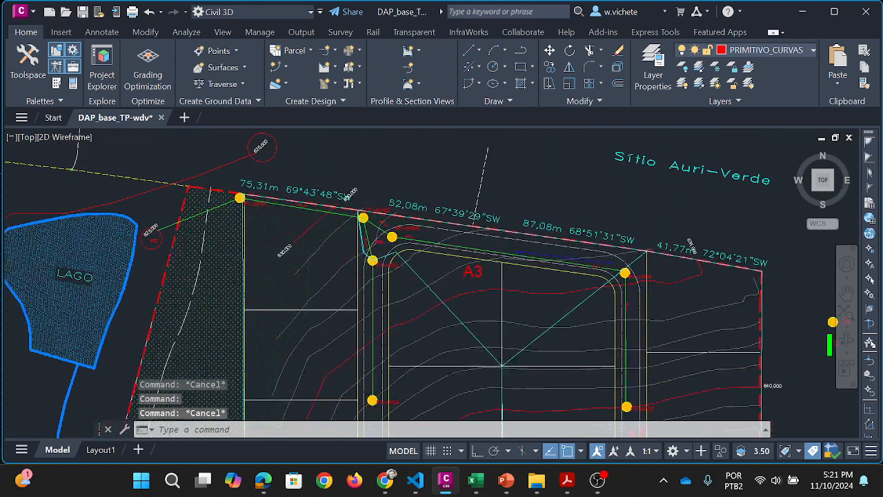
{"action": "left_click", "coordinate": [530, 235]}
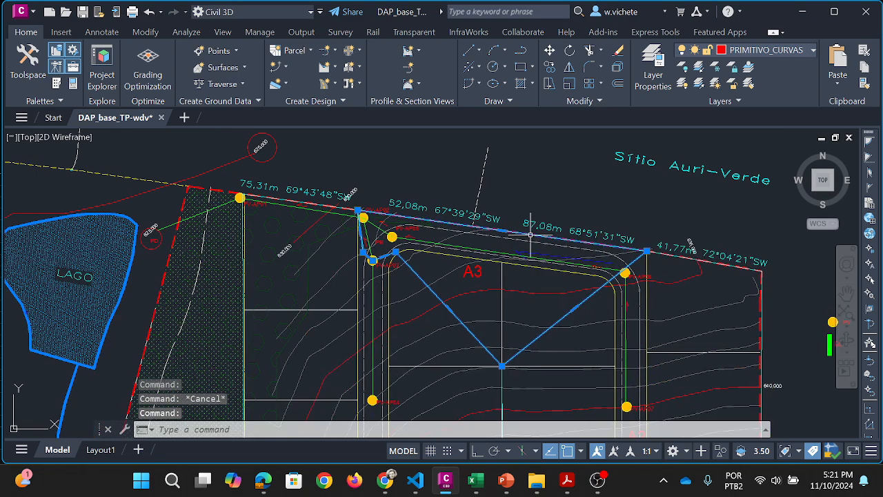
{"action": "key", "text": "Escape"}
{"action": "left_click_drag", "start_coordinate": [638, 329], "coordinate": [570, 246]}
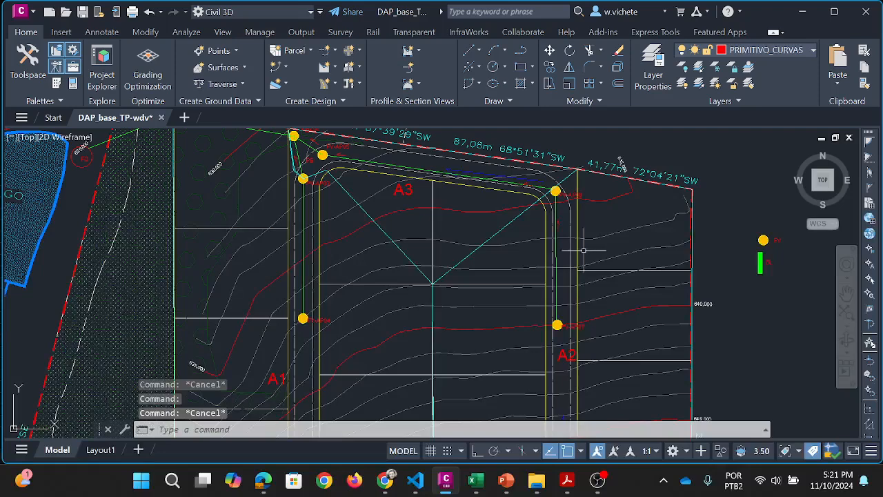
{"action": "left_click", "coordinate": [690, 242]}
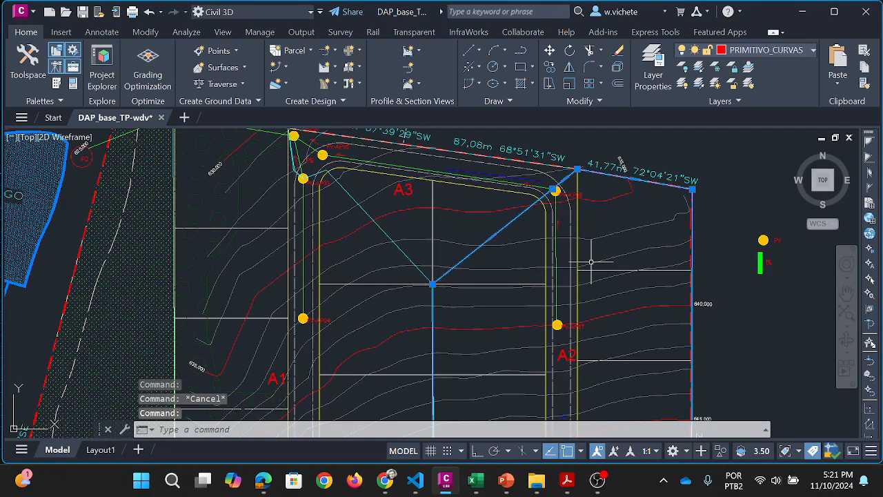
{"action": "key", "text": "Escape"}
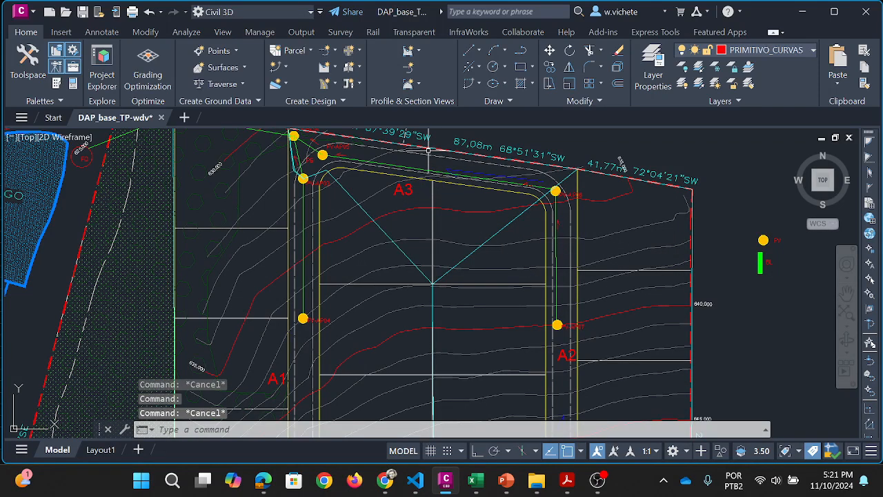
Step: Highlight the triangular catchment outline north of street A3 and examine the lots and contours across the whole subdivision
{"action": "left_click", "coordinate": [428, 150]}
{"action": "key", "text": "Escape"}
{"action": "left_click", "coordinate": [452, 150]}
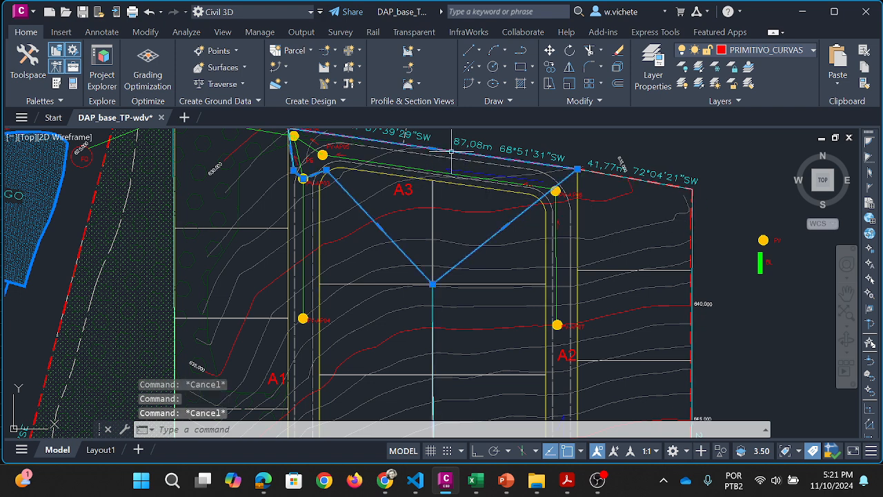
{"action": "key", "text": "Escape"}
{"action": "scroll", "coordinate": [391, 248], "scroll_direction": "down", "scroll_amount": 2}
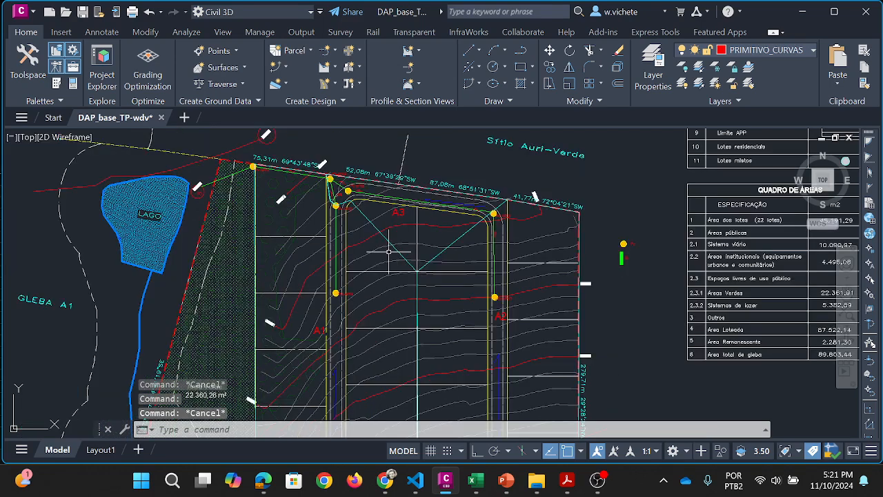
{"action": "left_click_drag", "start_coordinate": [414, 301], "coordinate": [444, 213]}
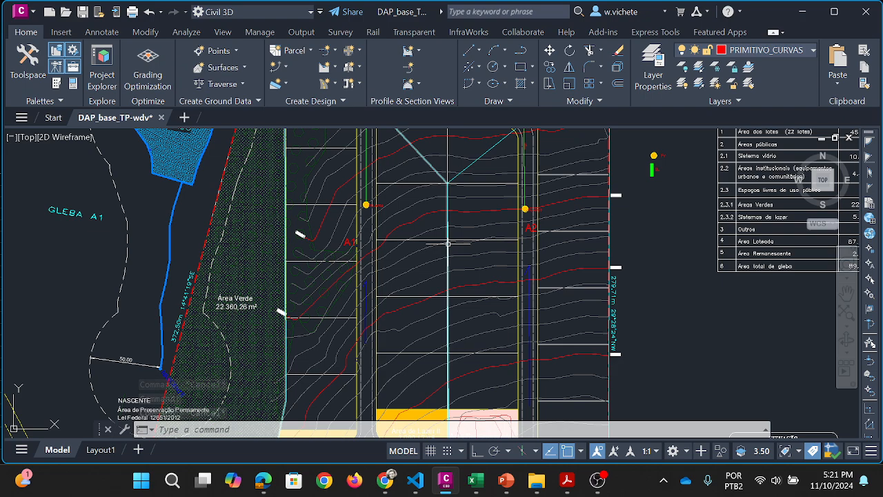
{"action": "scroll", "coordinate": [448, 243], "scroll_direction": "down", "scroll_amount": 2}
{"action": "left_click_drag", "start_coordinate": [420, 240], "coordinate": [378, 249]}
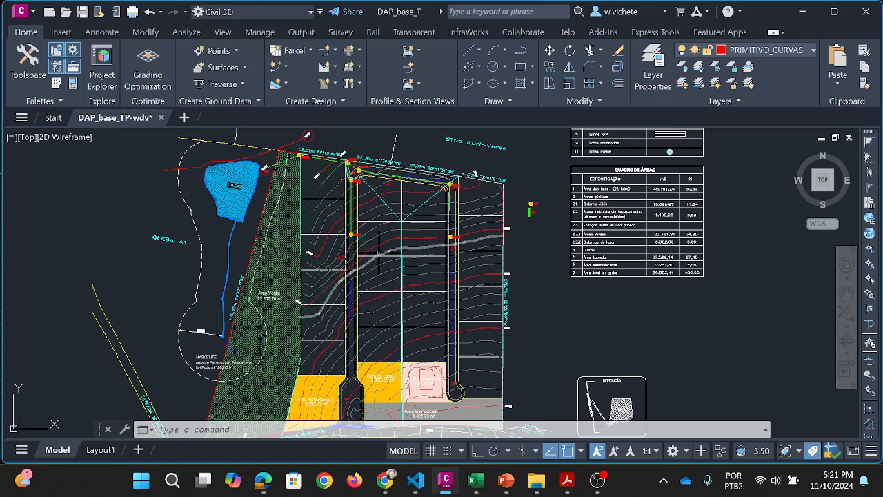
Step: Switch to the Dimensionamento Microdrenagem workbook in Excel and inspect the Rua column with its Saída entry
{"action": "mouse_move", "coordinate": [476, 493]}
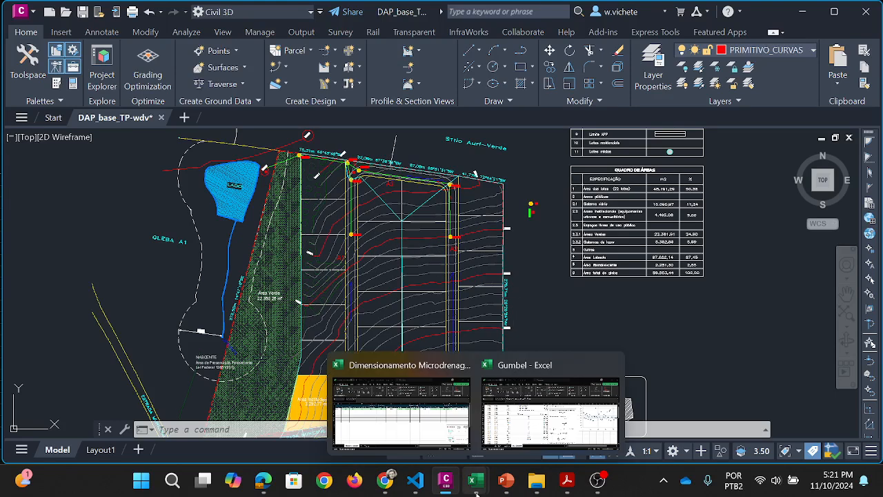
{"action": "left_click", "coordinate": [365, 353]}
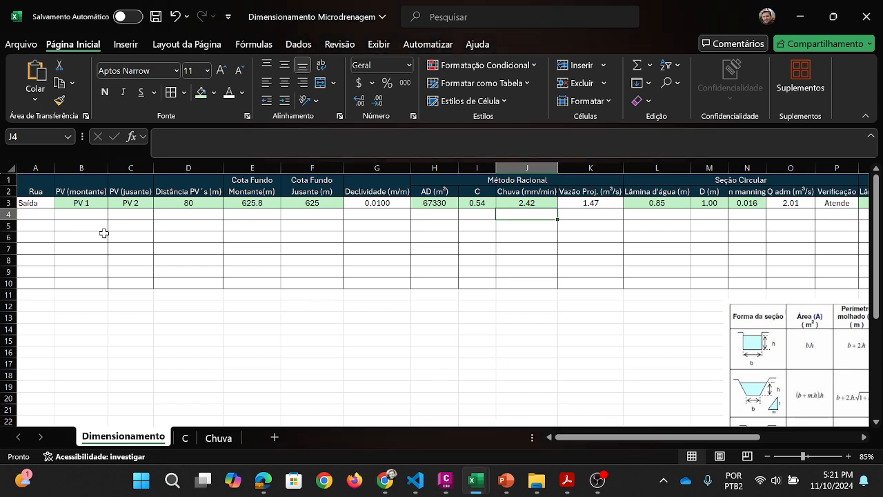
{"action": "left_click", "coordinate": [33, 203]}
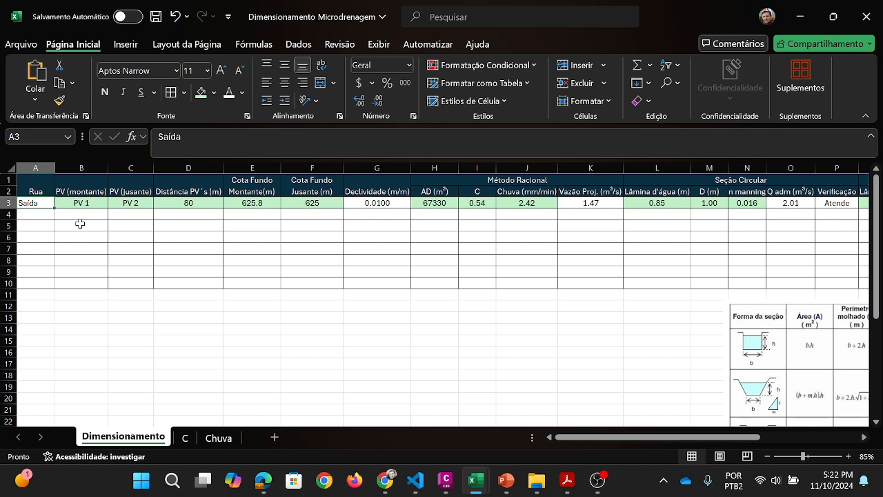
{"action": "left_click", "coordinate": [41, 224]}
{"action": "left_click_drag", "start_coordinate": [38, 192], "coordinate": [40, 201]}
{"action": "left_click", "coordinate": [40, 203]}
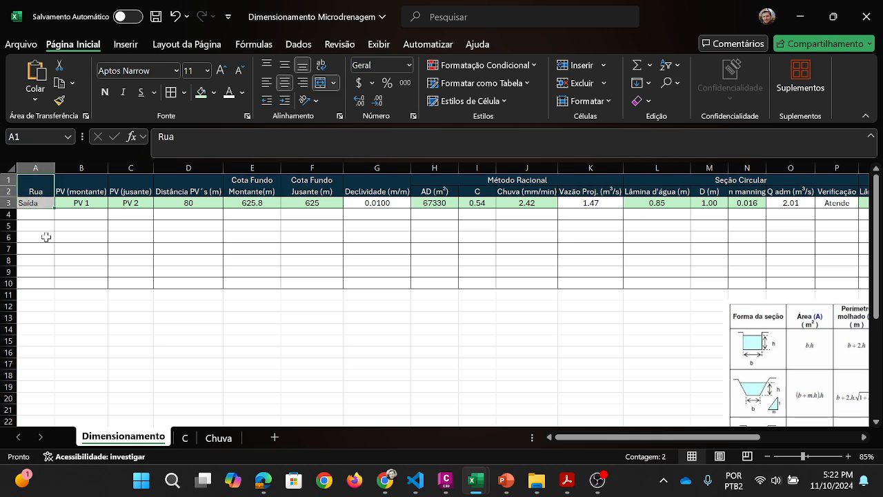
Step: Inspect the PV (montante), PV (jusante) and Distância PV´s columns of the Saída row
{"action": "double_click", "coordinate": [87, 191]}
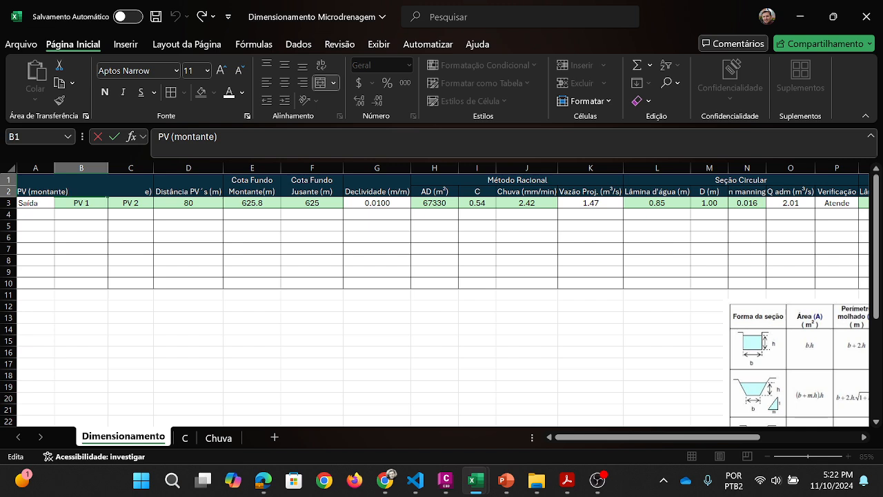
{"action": "left_click", "coordinate": [82, 203]}
{"action": "left_click_drag", "start_coordinate": [141, 189], "coordinate": [133, 203]}
{"action": "left_click_drag", "start_coordinate": [197, 191], "coordinate": [195, 202]}
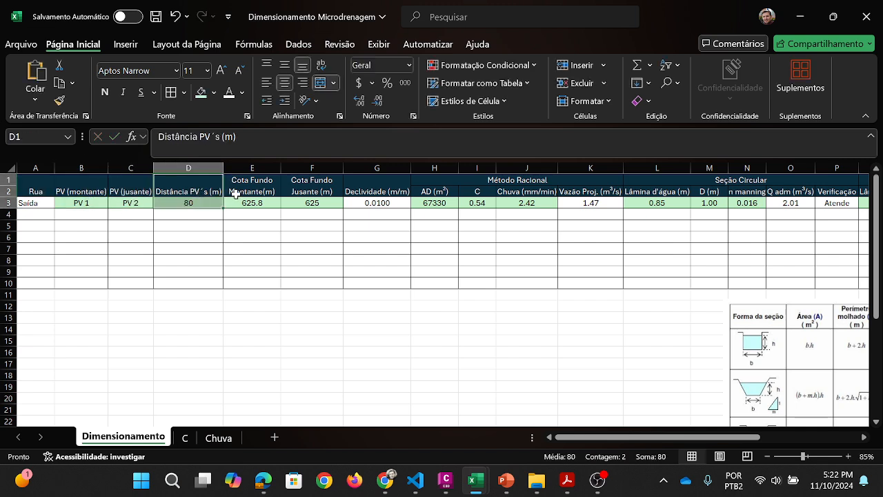
Step: Inspect the Cota Fundo Montante and Cota Fundo Jusante columns, including the Saída row and the cells below it
{"action": "left_click", "coordinate": [260, 183]}
{"action": "left_click_drag", "start_coordinate": [260, 183], "coordinate": [256, 200]}
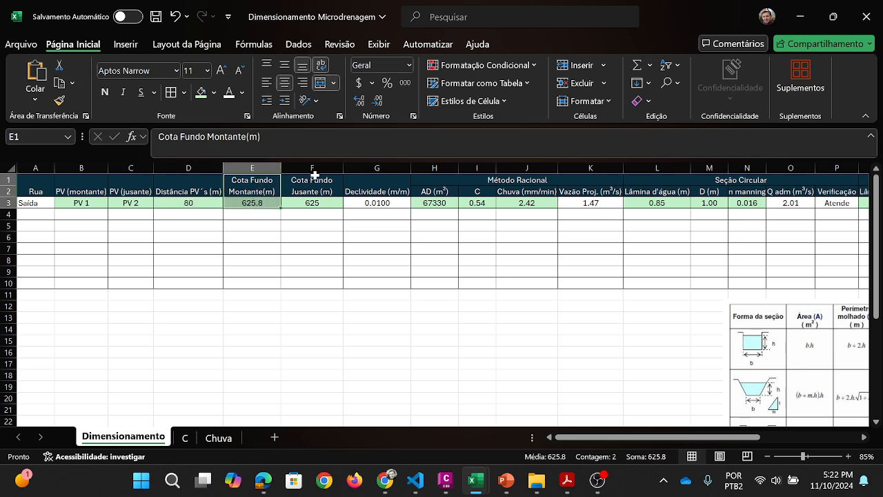
{"action": "left_click", "coordinate": [255, 203]}
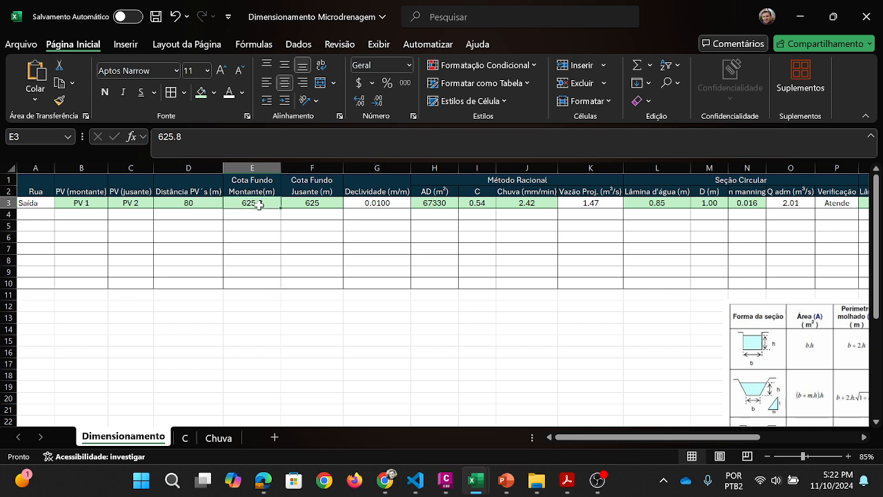
{"action": "mouse_move", "coordinate": [321, 185]}
{"action": "left_mouse_down"}
{"action": "mouse_move", "coordinate": [318, 203]}
{"action": "mouse_move", "coordinate": [312, 198]}
{"action": "left_mouse_up"}
{"action": "left_click", "coordinate": [312, 203]}
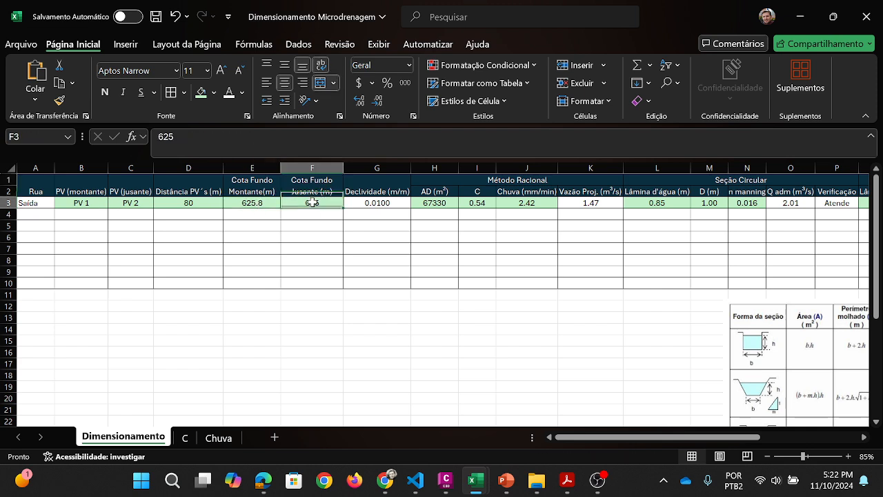
{"action": "left_click", "coordinate": [304, 215]}
{"action": "left_click", "coordinate": [268, 212]}
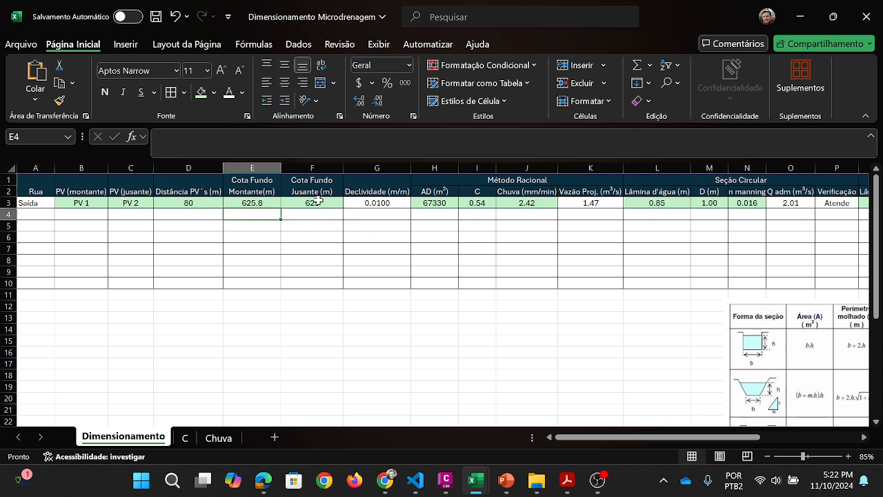
{"action": "left_click", "coordinate": [313, 212]}
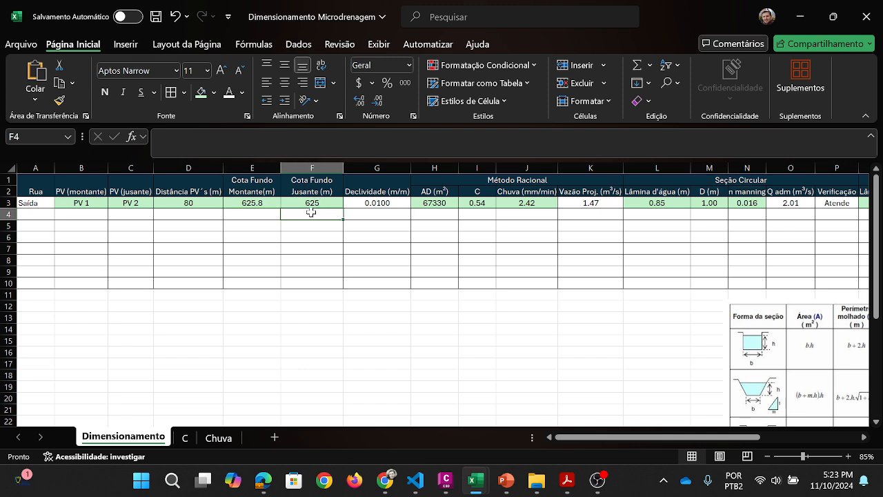
{"action": "left_click", "coordinate": [311, 201]}
{"action": "left_click_drag", "start_coordinate": [261, 198], "coordinate": [297, 205]}
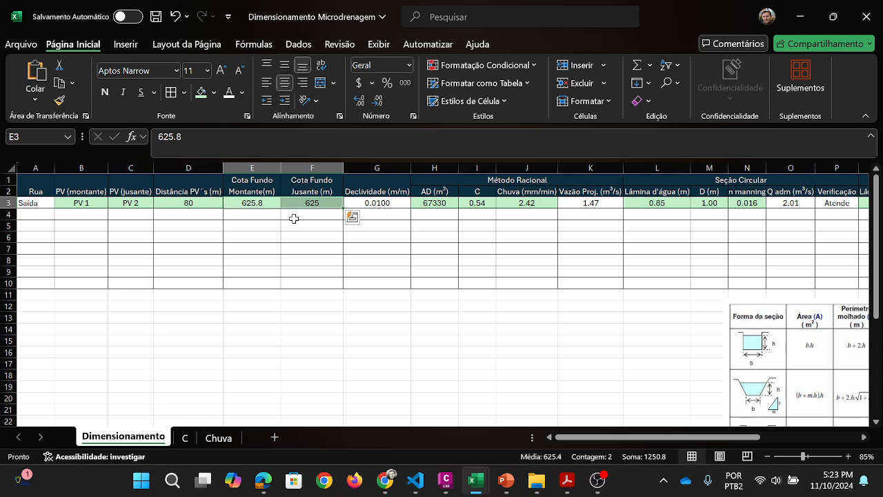
Step: Examine the Declividade formula in G3 and the row 3 cells from PV (montante) to Declividade
{"action": "left_click", "coordinate": [387, 204]}
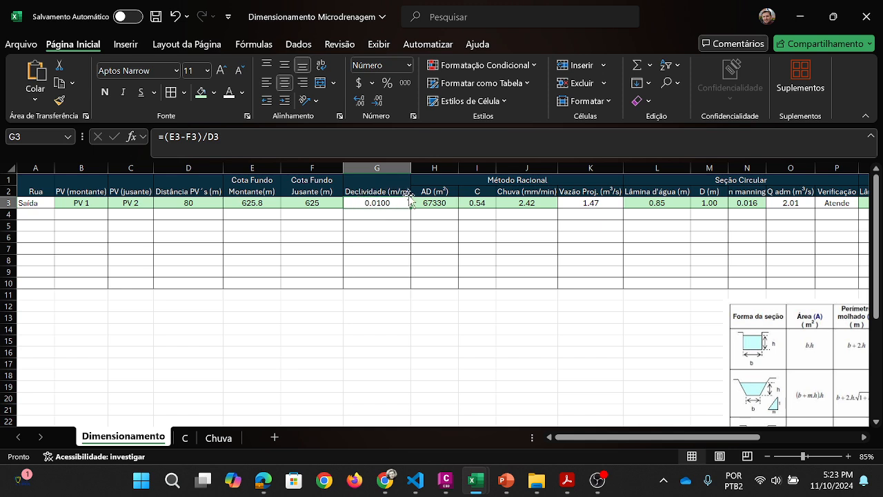
{"action": "double_click", "coordinate": [372, 204]}
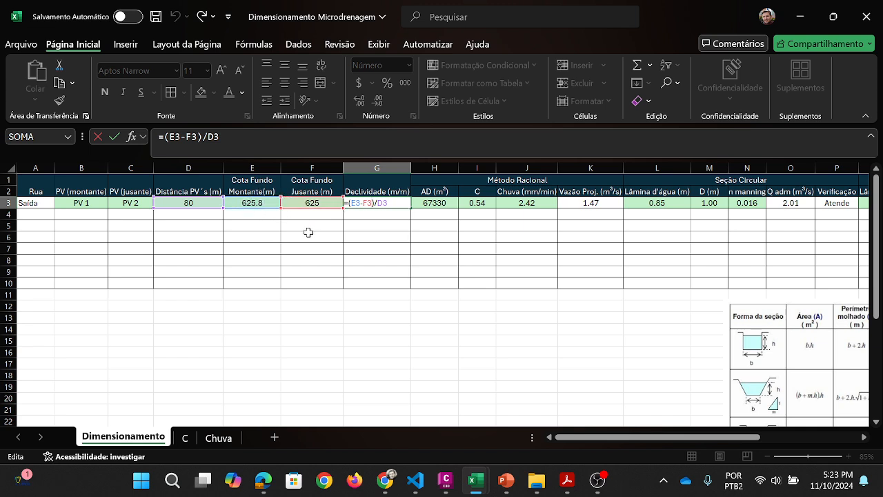
{"action": "key", "text": "Escape"}
{"action": "left_click", "coordinate": [384, 240]}
{"action": "left_click", "coordinate": [392, 199]}
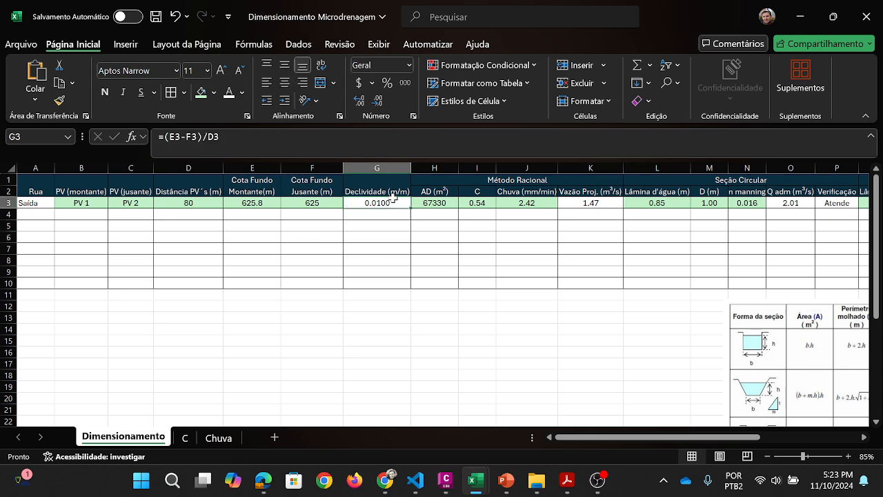
{"action": "left_click_drag", "start_coordinate": [393, 199], "coordinate": [81, 200]}
{"action": "left_click", "coordinate": [313, 247]}
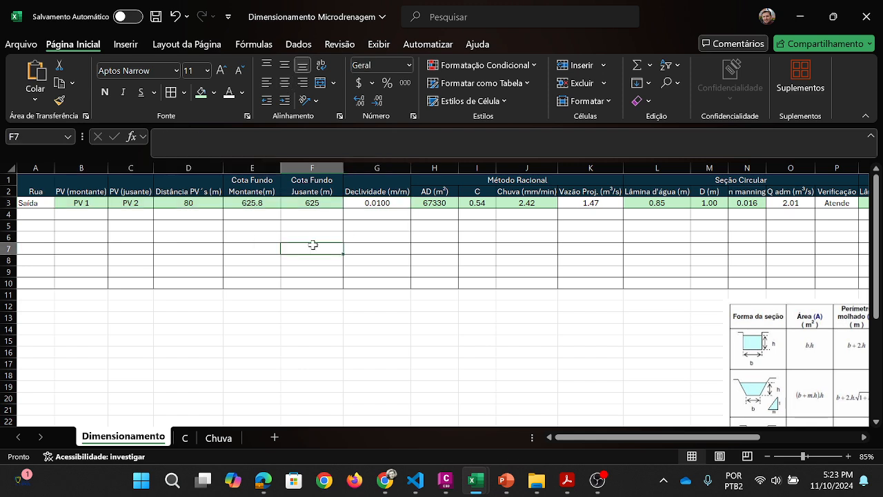
{"action": "left_click_drag", "start_coordinate": [379, 201], "coordinate": [83, 201]}
{"action": "left_click", "coordinate": [317, 240]}
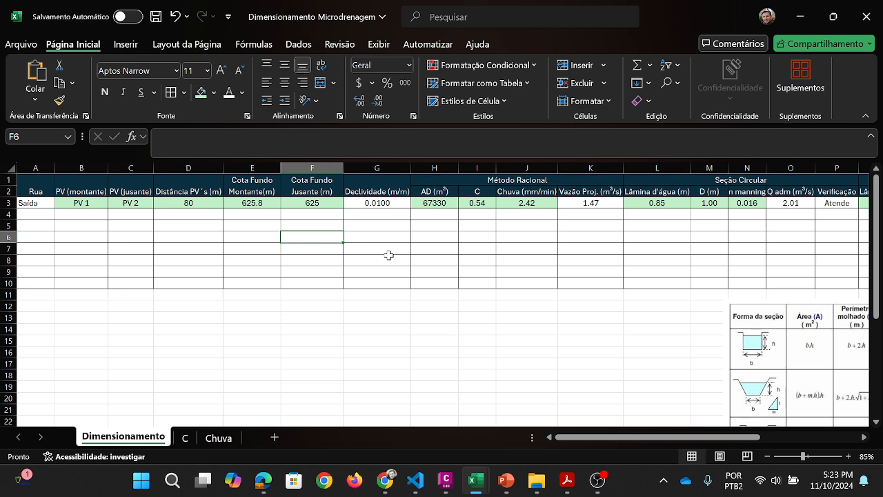
Step: Review the upstream and downstream Cota Fundo cells in rows 3 and 4 together with the slope in G3
{"action": "left_click_drag", "start_coordinate": [325, 213], "coordinate": [265, 214]}
{"action": "left_click", "coordinate": [277, 224]}
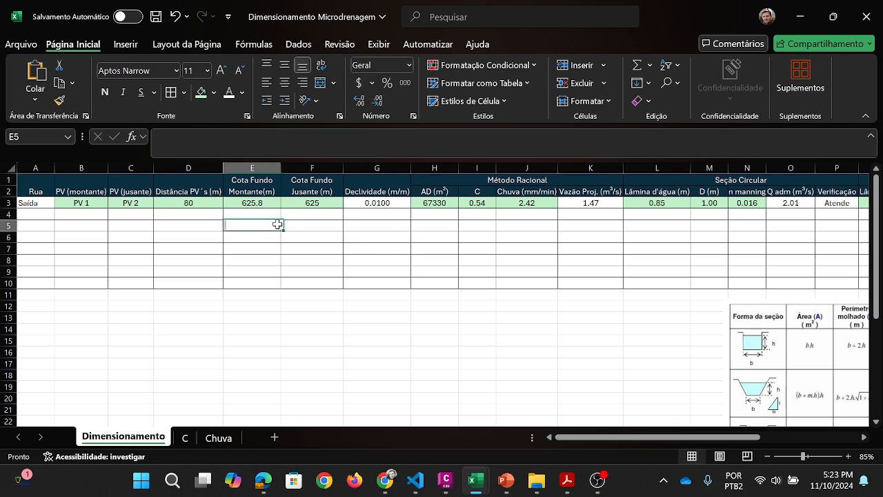
{"action": "left_click_drag", "start_coordinate": [314, 202], "coordinate": [262, 204]}
{"action": "left_click", "coordinate": [265, 218]}
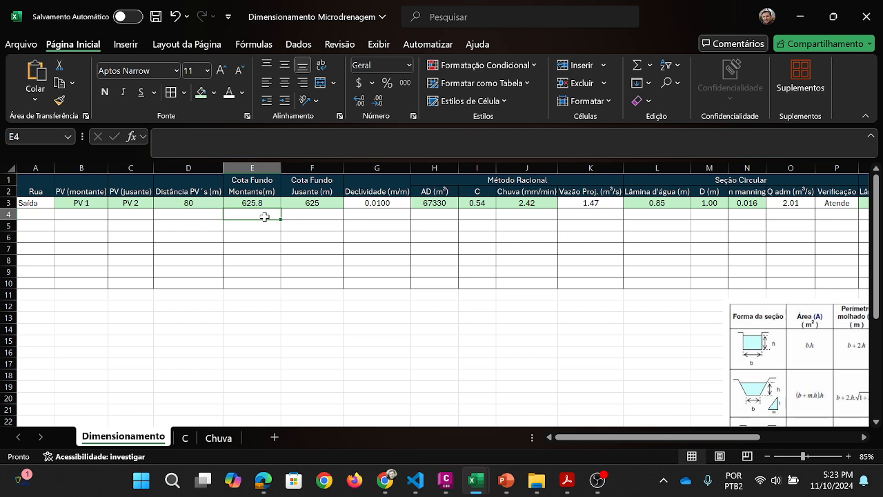
{"action": "left_click", "coordinate": [390, 204]}
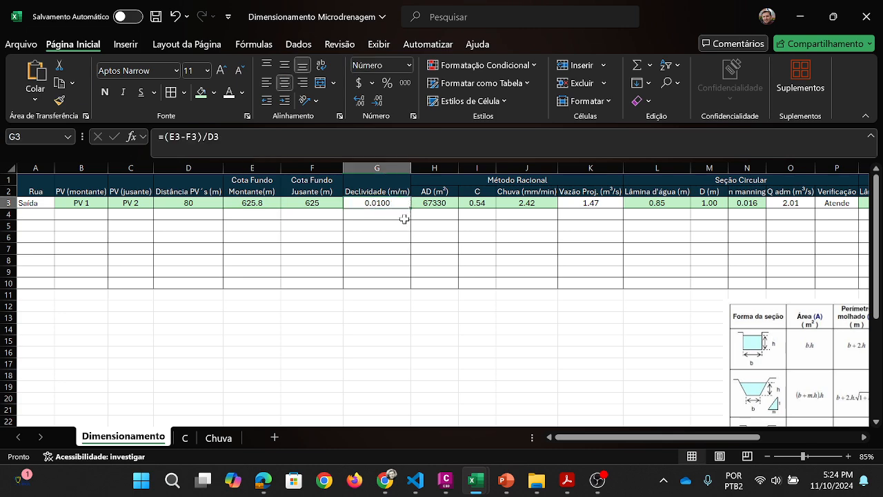
Step: Inspect the Método Racional block of row 3, checking the drainage area, the C coefficient and the Vazão Proj. formula
{"action": "left_click_drag", "start_coordinate": [635, 437], "coordinate": [674, 437]}
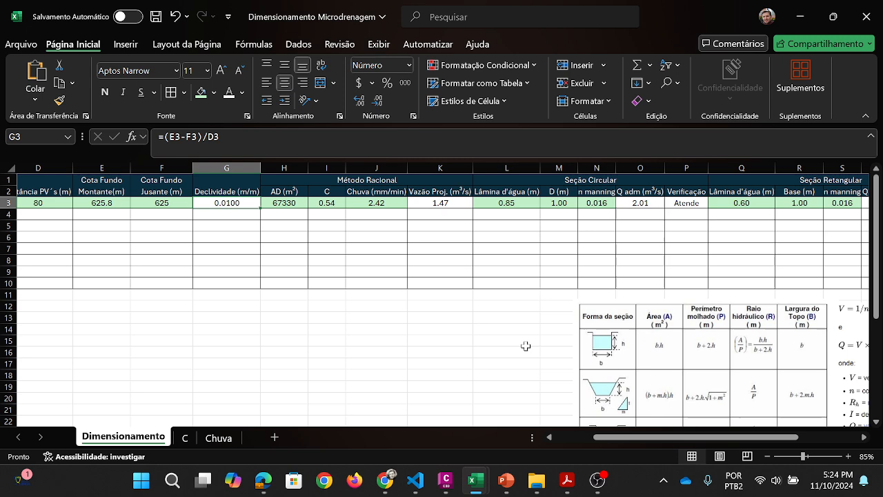
{"action": "left_click", "coordinate": [287, 203]}
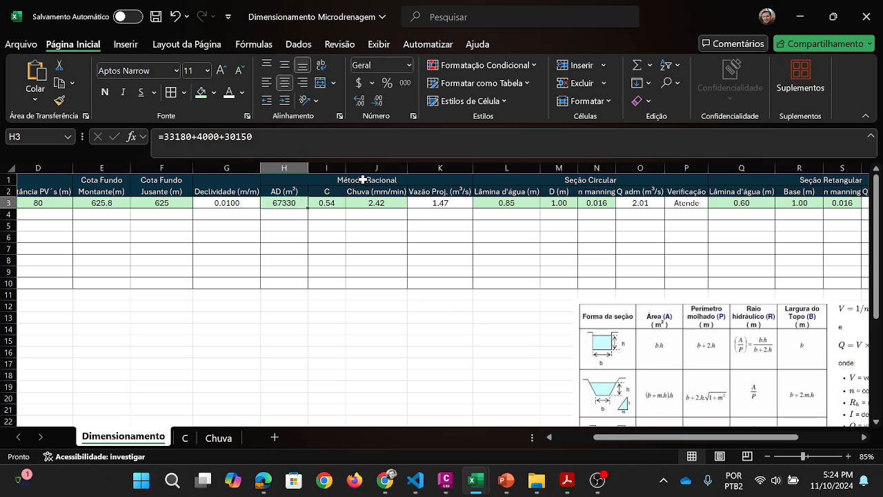
{"action": "left_click_drag", "start_coordinate": [363, 179], "coordinate": [366, 203]}
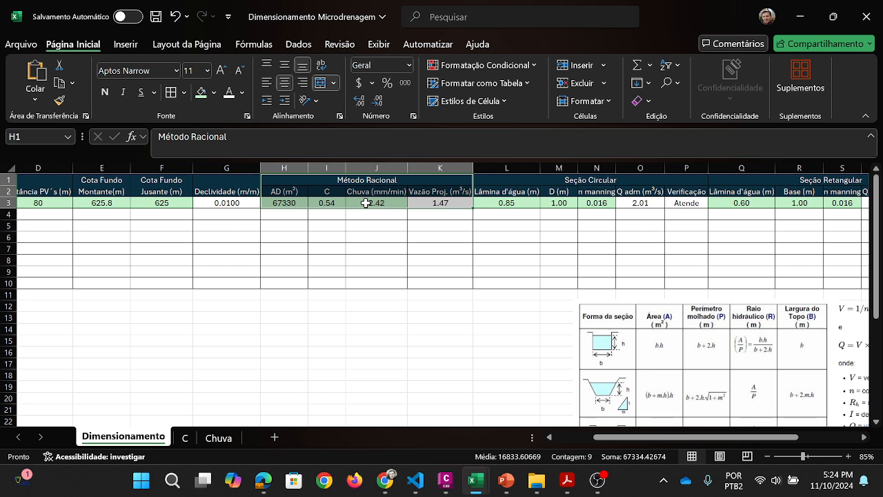
{"action": "left_click", "coordinate": [289, 202]}
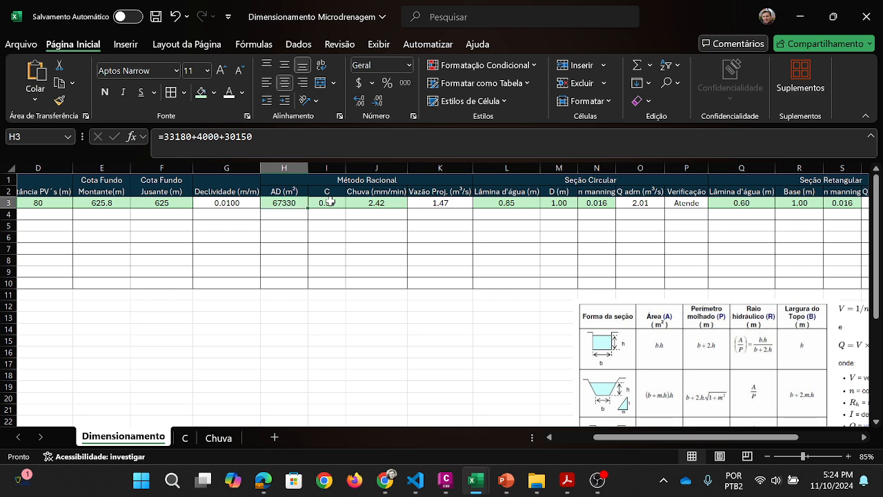
{"action": "left_click", "coordinate": [330, 201]}
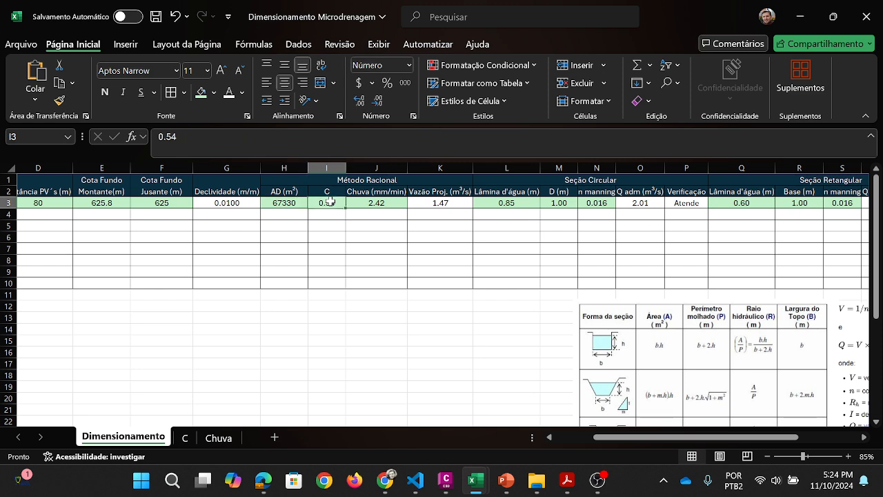
{"action": "left_click", "coordinate": [440, 203]}
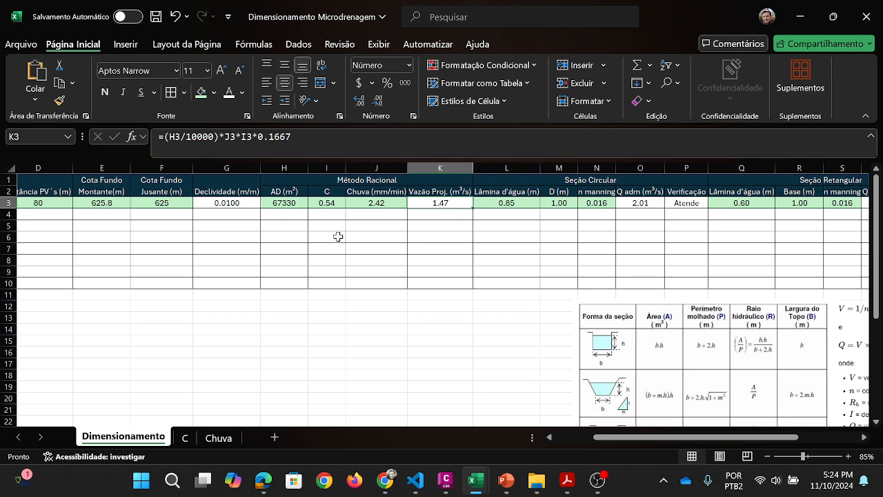
Step: Review row 3 of the Método Racional block, from the AD formula through C and Chuva to the Vazão Proj. formula
{"action": "left_click", "coordinate": [301, 225]}
{"action": "left_click", "coordinate": [283, 203]}
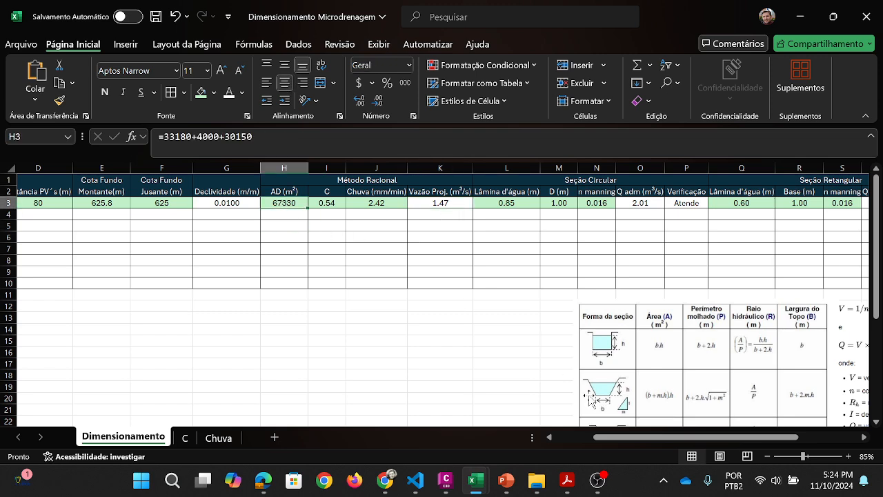
{"action": "left_click_drag", "start_coordinate": [602, 437], "coordinate": [537, 437]}
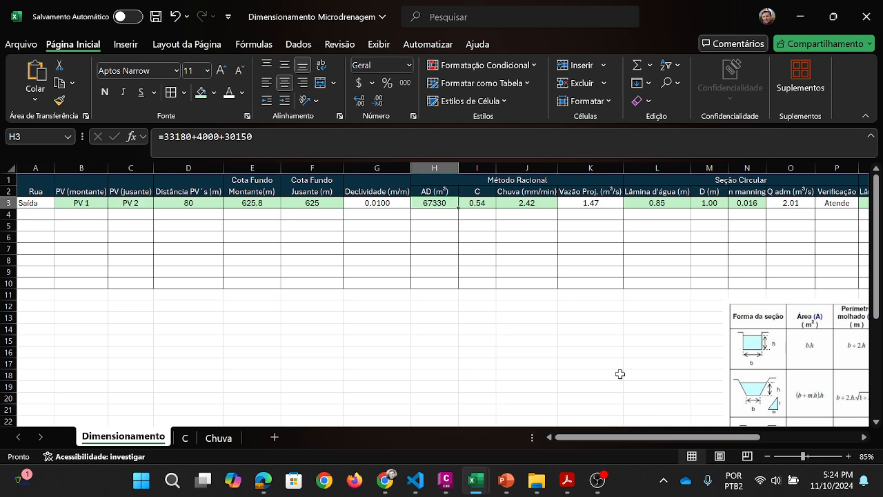
{"action": "left_click_drag", "start_coordinate": [631, 439], "coordinate": [668, 441]}
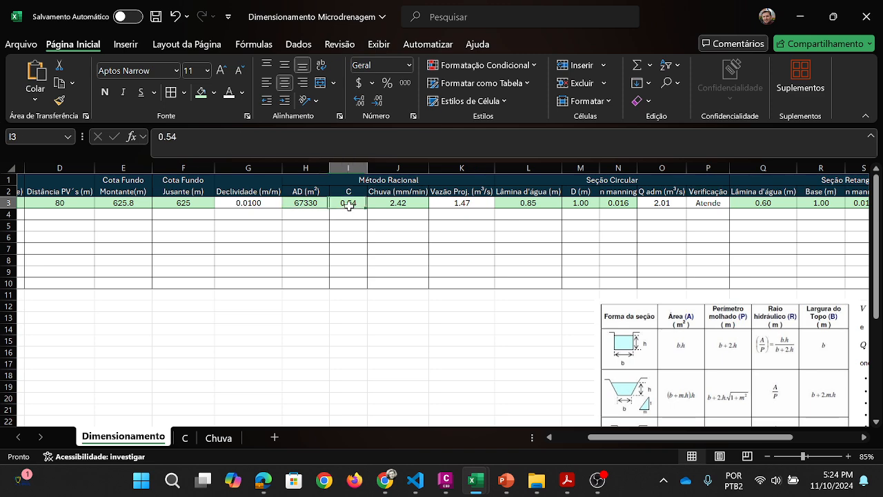
{"action": "left_click", "coordinate": [348, 205]}
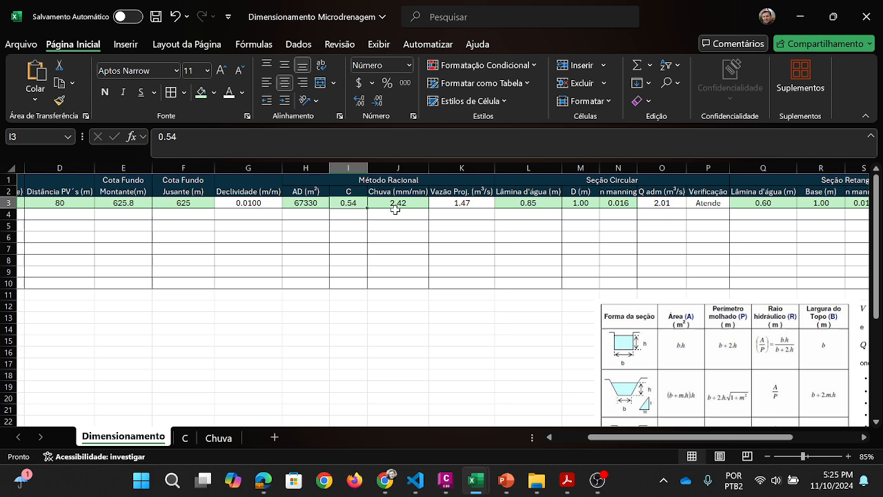
{"action": "left_click", "coordinate": [399, 205]}
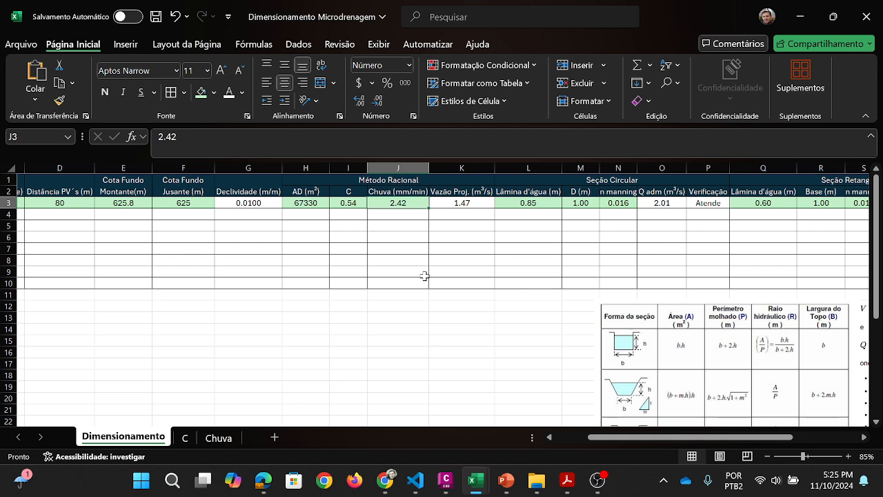
{"action": "left_click", "coordinate": [447, 249]}
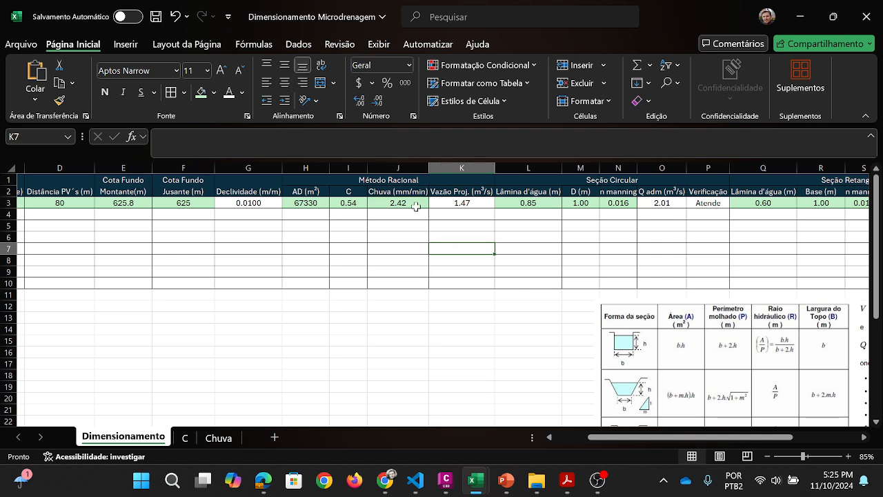
{"action": "left_click_drag", "start_coordinate": [416, 204], "coordinate": [314, 203]}
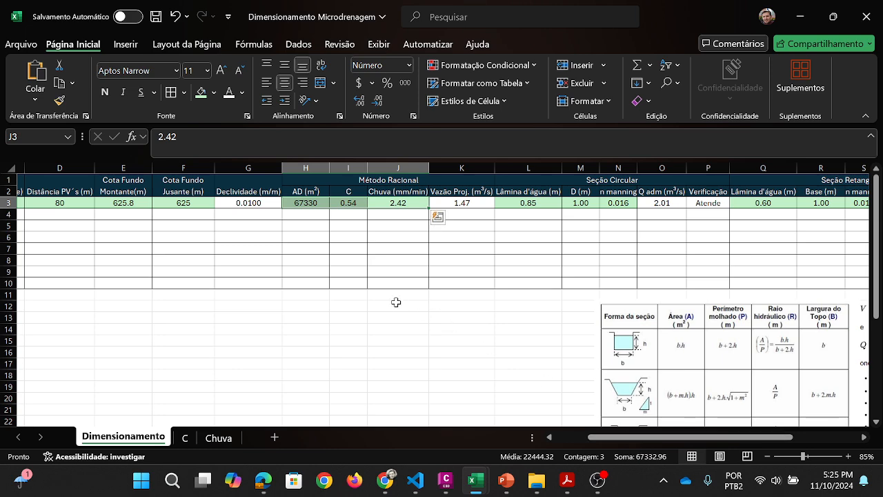
{"action": "left_click_drag", "start_coordinate": [713, 439], "coordinate": [749, 440]}
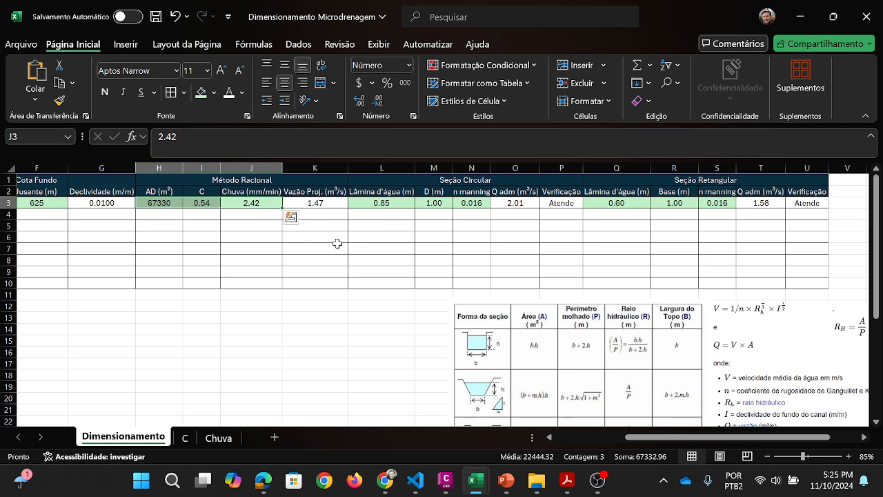
{"action": "left_click", "coordinate": [314, 203]}
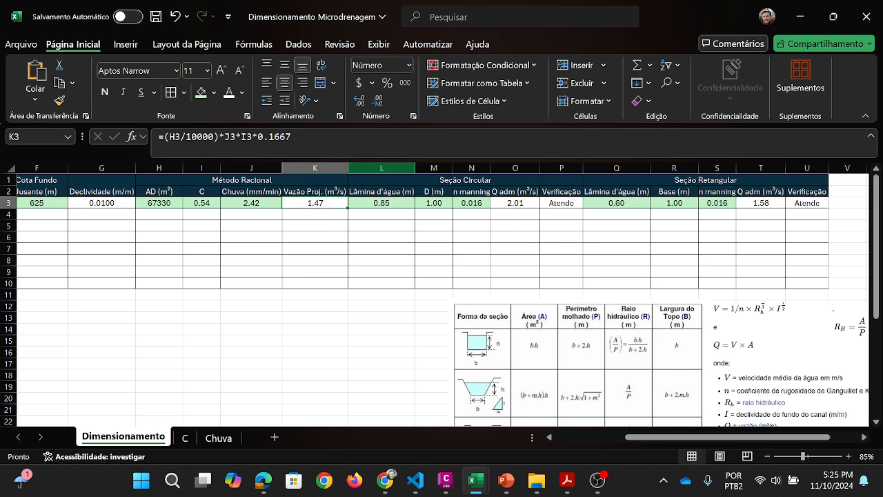
Step: Examine the Seção Circular and Seção Retangular column groups, starting from the circular section's Lâmina d'água cell L3
{"action": "left_click", "coordinate": [395, 205]}
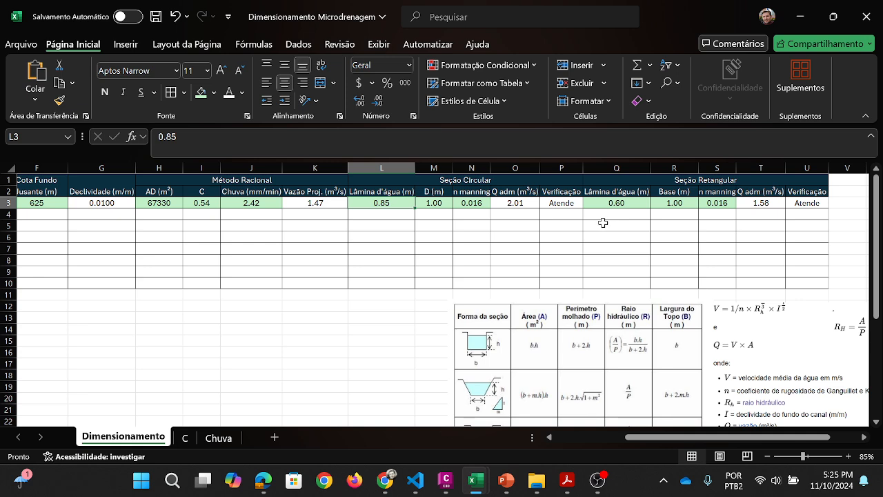
{"action": "left_click", "coordinate": [521, 179]}
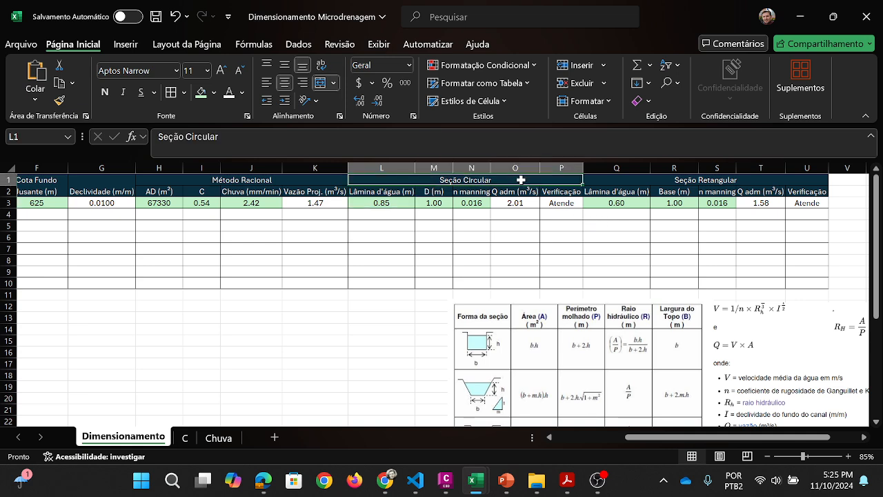
{"action": "left_click", "coordinate": [662, 179]}
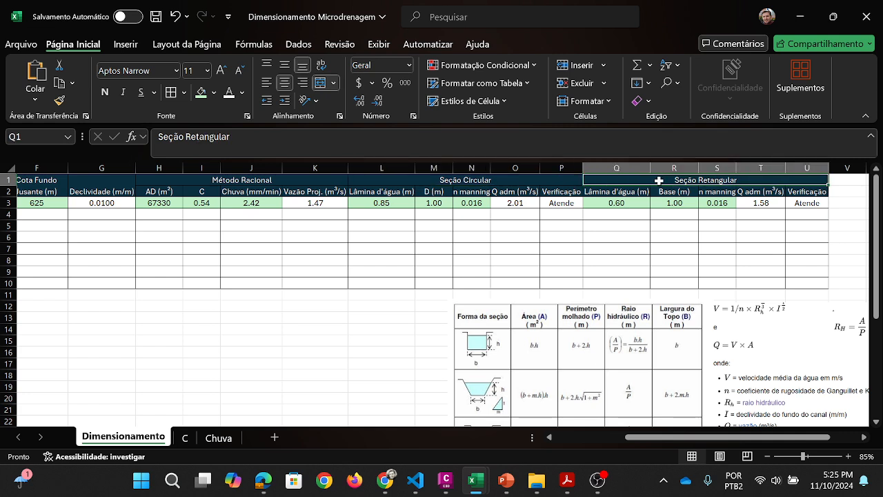
{"action": "left_click", "coordinate": [390, 236]}
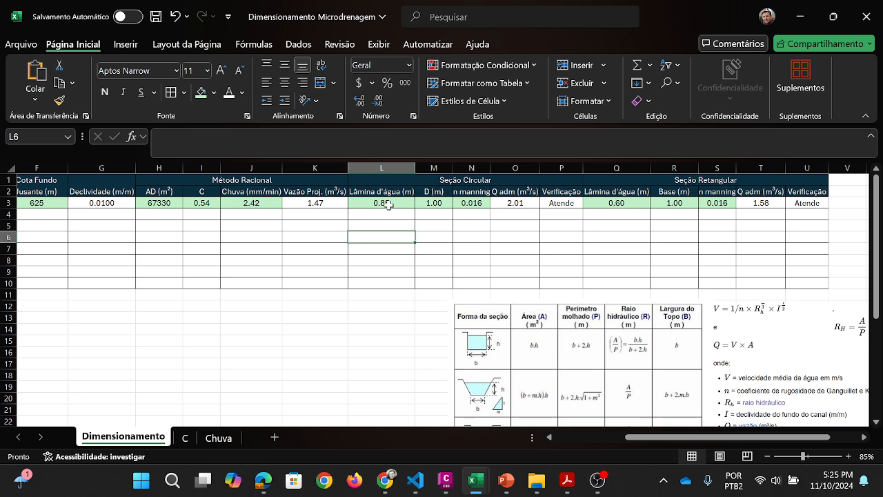
Step: Read the Manning velocity, flow and hydraulic radius equations and their variable definitions beside the section table
{"action": "left_click_drag", "start_coordinate": [722, 437], "coordinate": [749, 436]}
{"action": "scroll", "coordinate": [681, 367], "scroll_direction": "down", "scroll_amount": 1}
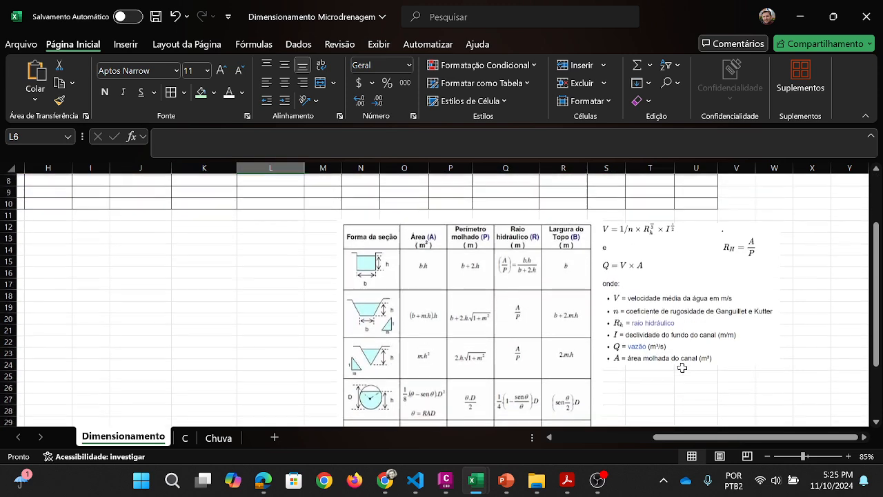
{"action": "scroll", "coordinate": [682, 368], "scroll_direction": "up", "scroll_amount": 1}
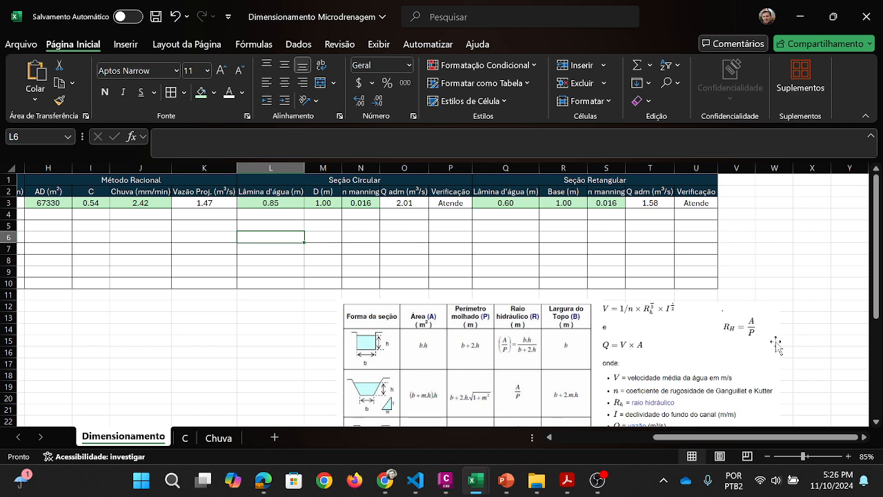
Step: Study the section geometry table, comparing the rectangular and circular area, wetted perimeter and hydraulic radius formulas, including the θ expression
{"action": "scroll", "coordinate": [414, 373], "scroll_direction": "down", "scroll_amount": 3}
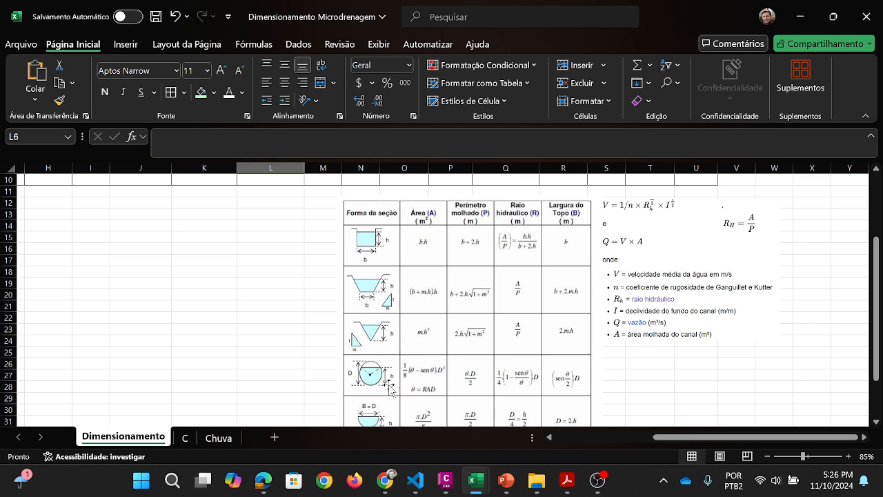
{"action": "scroll", "coordinate": [481, 320], "scroll_direction": "down", "scroll_amount": 1}
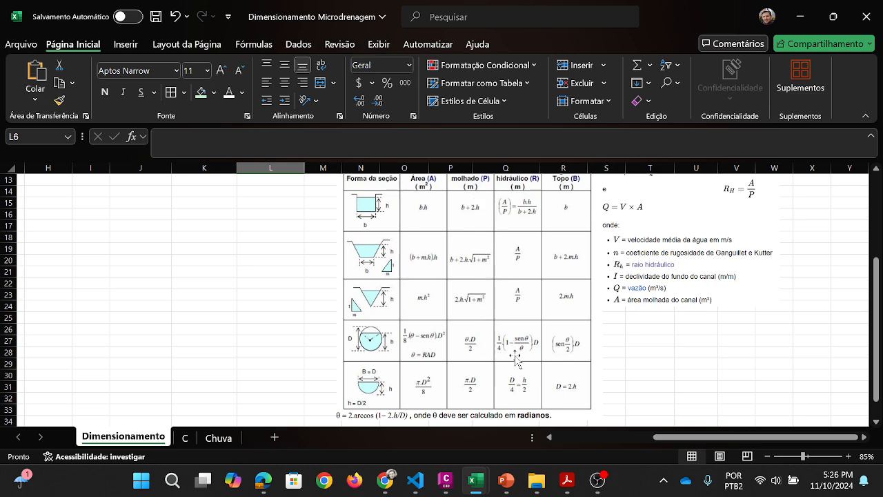
{"action": "scroll", "coordinate": [514, 238], "scroll_direction": "up", "scroll_amount": 1}
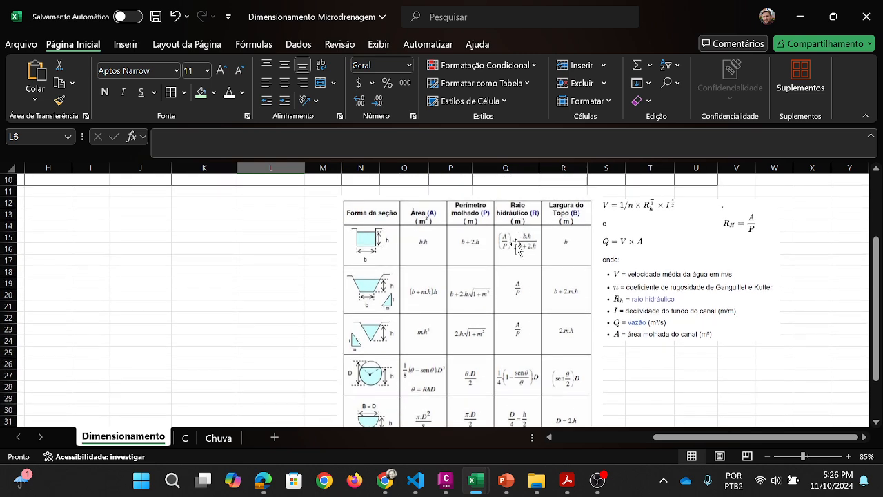
{"action": "scroll", "coordinate": [518, 249], "scroll_direction": "down", "scroll_amount": 2}
{"action": "scroll", "coordinate": [524, 324], "scroll_direction": "up", "scroll_amount": 2}
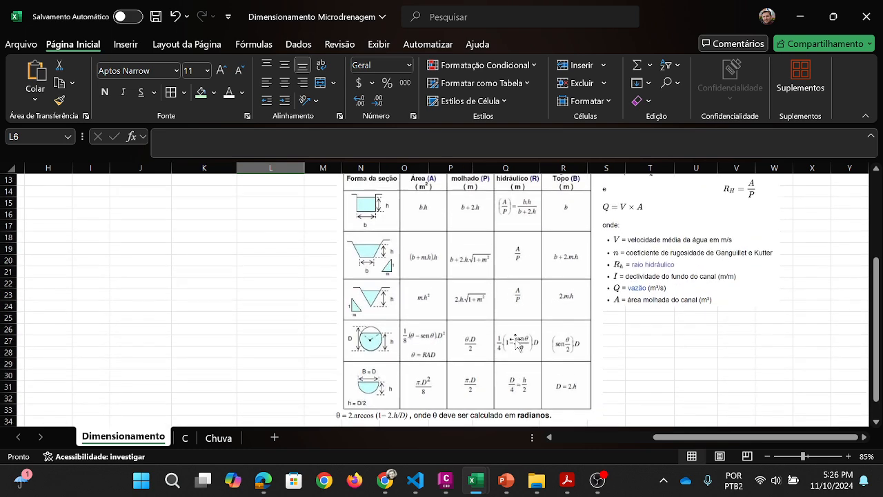
{"action": "scroll", "coordinate": [366, 393], "scroll_direction": "down", "scroll_amount": 1}
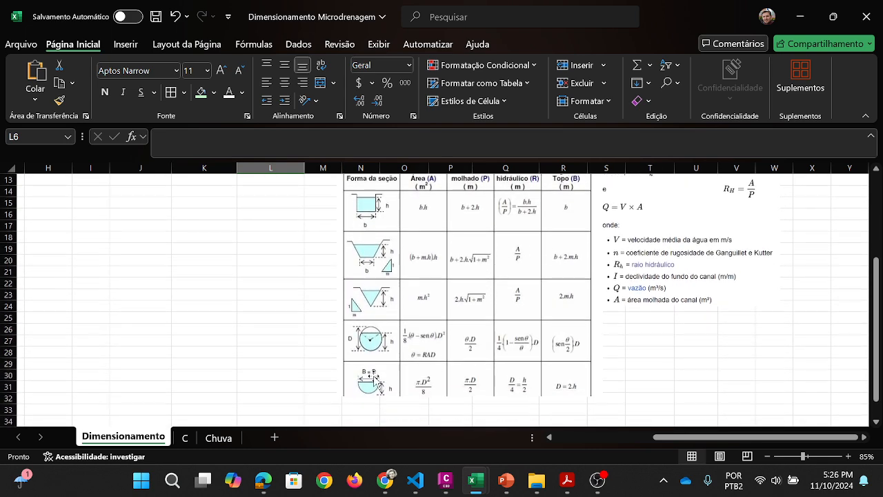
{"action": "scroll", "coordinate": [376, 376], "scroll_direction": "up", "scroll_amount": 1}
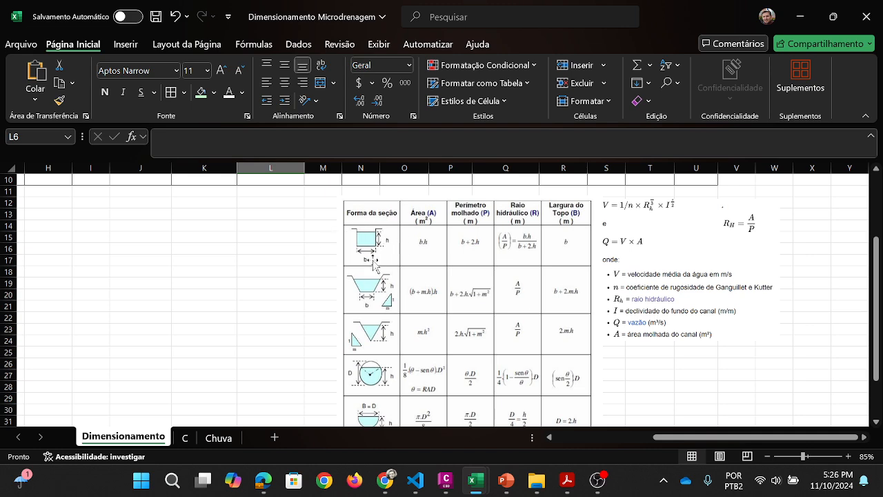
{"action": "scroll", "coordinate": [374, 371], "scroll_direction": "down", "scroll_amount": 1}
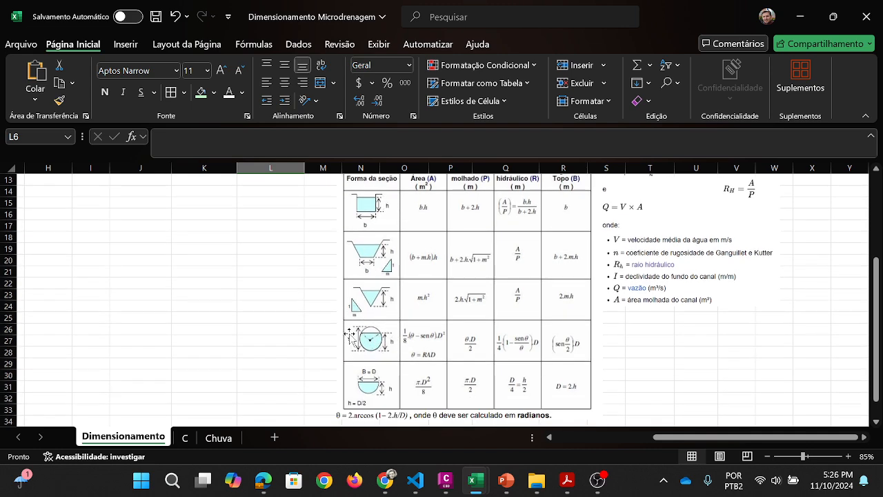
{"action": "scroll", "coordinate": [336, 344], "scroll_direction": "up", "scroll_amount": 2}
{"action": "scroll", "coordinate": [336, 343], "scroll_direction": "up", "scroll_amount": 2}
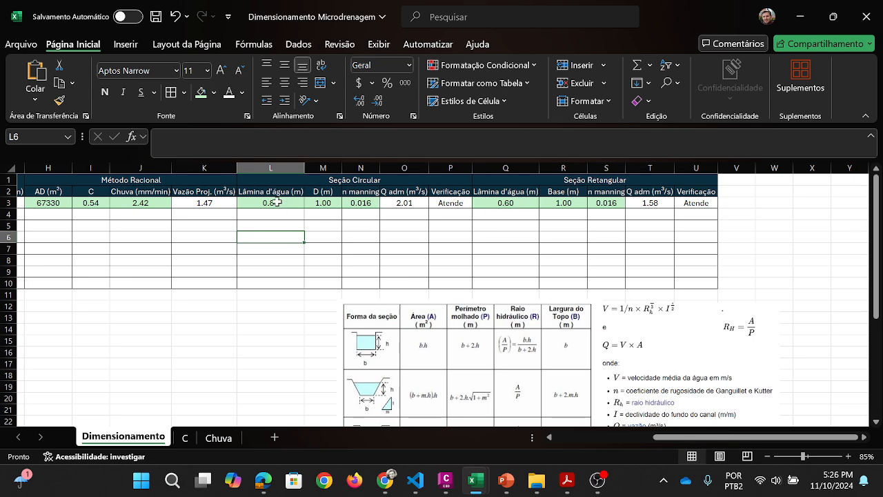
Step: Check the circular section's diameter, Lâmina d'água and n manning inputs in row 3 against the circular section diagram
{"action": "left_click", "coordinate": [323, 203]}
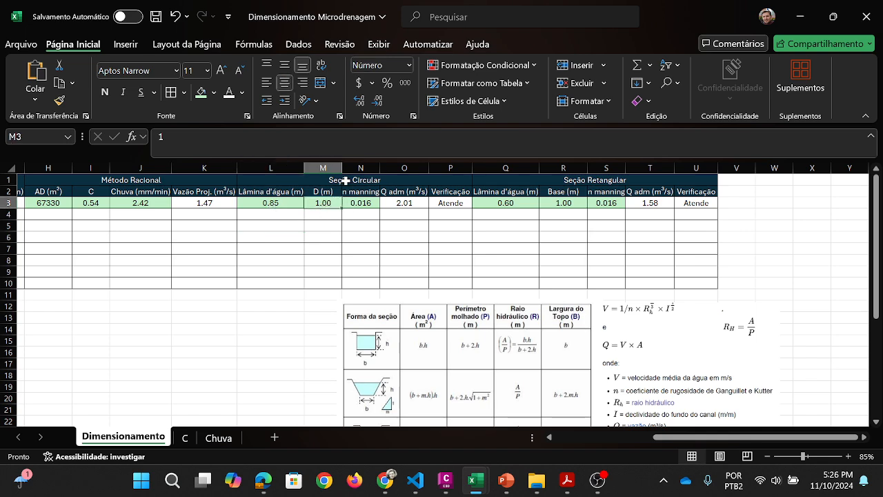
{"action": "left_click", "coordinate": [271, 202]}
{"action": "scroll", "coordinate": [363, 252], "scroll_direction": "down", "scroll_amount": 3}
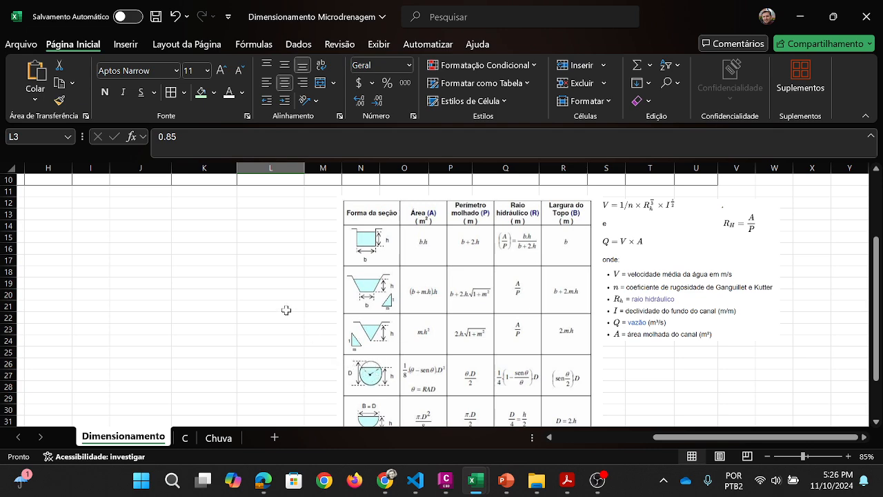
{"action": "scroll", "coordinate": [286, 311], "scroll_direction": "up", "scroll_amount": 3}
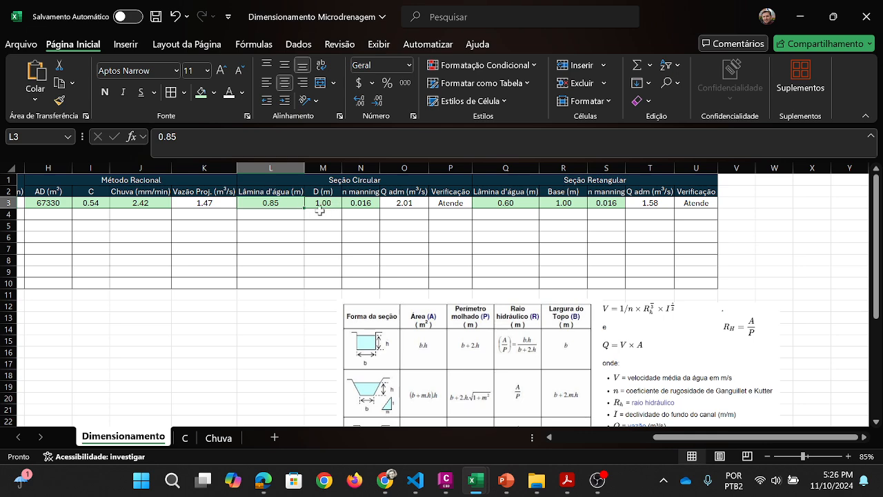
{"action": "left_click", "coordinate": [357, 206]}
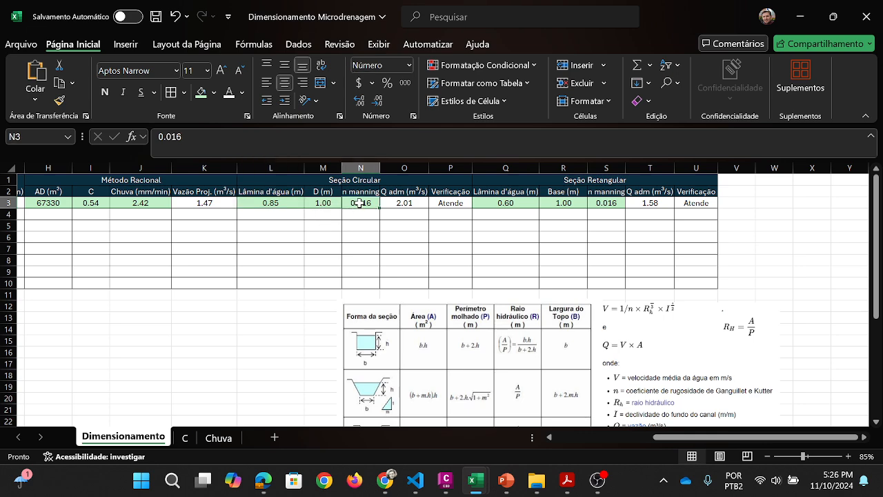
Step: Examine the circular section's Q adm formula in O3 against the reference Manning and circular geometry equations
{"action": "left_click", "coordinate": [410, 203]}
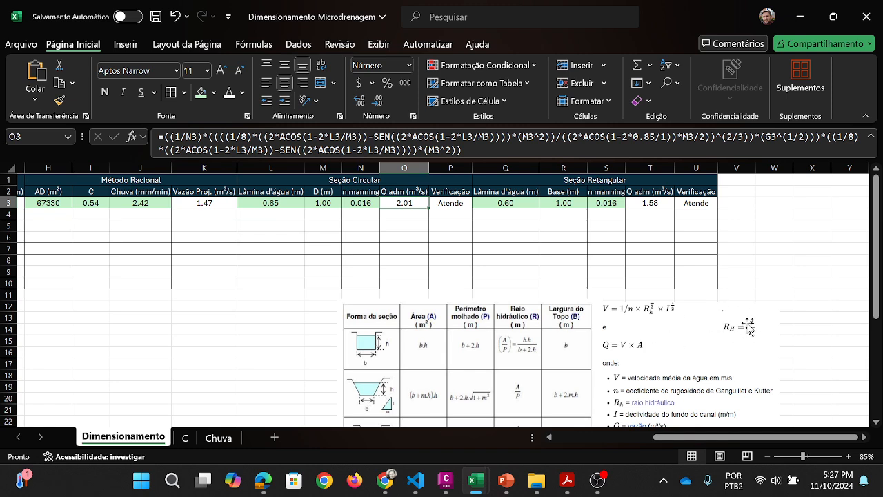
{"action": "scroll", "coordinate": [545, 342], "scroll_direction": "down", "scroll_amount": 5}
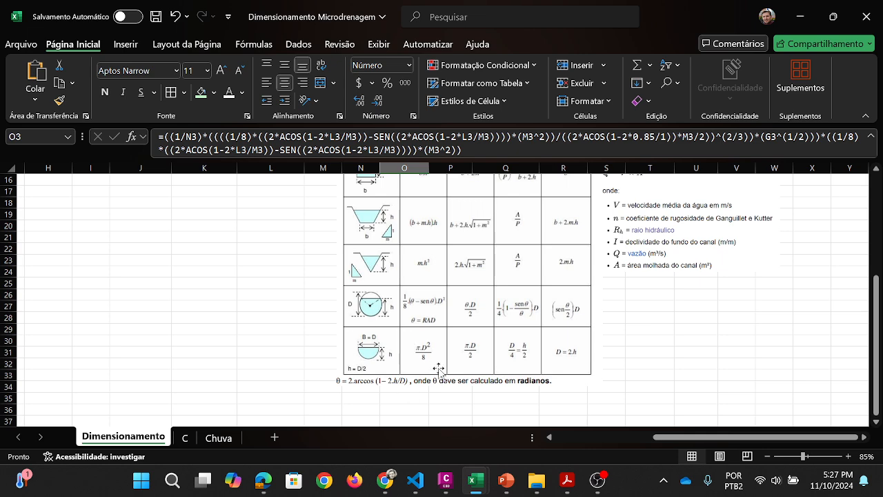
{"action": "scroll", "coordinate": [275, 293], "scroll_direction": "up", "scroll_amount": 5}
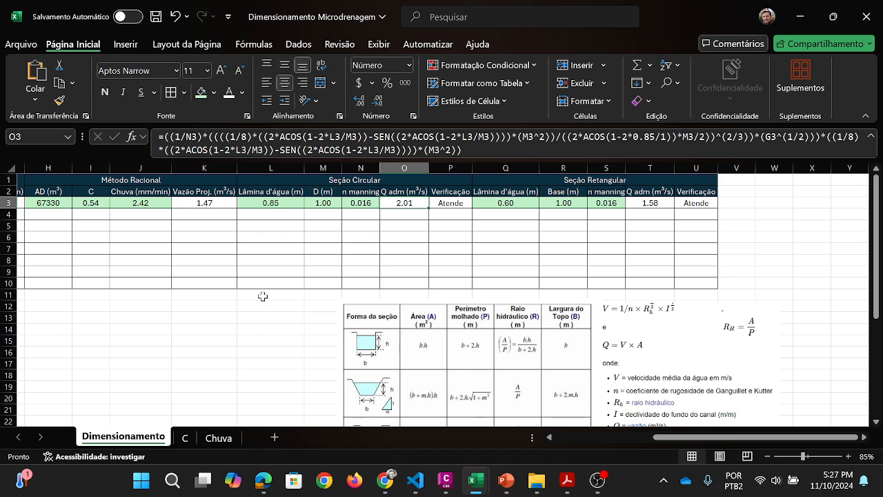
{"action": "key", "text": "Down"}
{"action": "scroll", "coordinate": [277, 281], "scroll_direction": "down", "scroll_amount": 4}
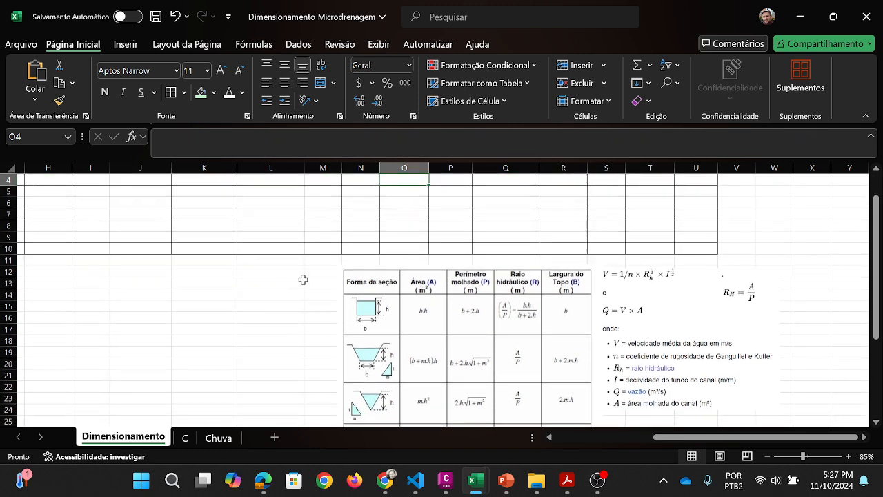
{"action": "scroll", "coordinate": [306, 281], "scroll_direction": "up", "scroll_amount": 4}
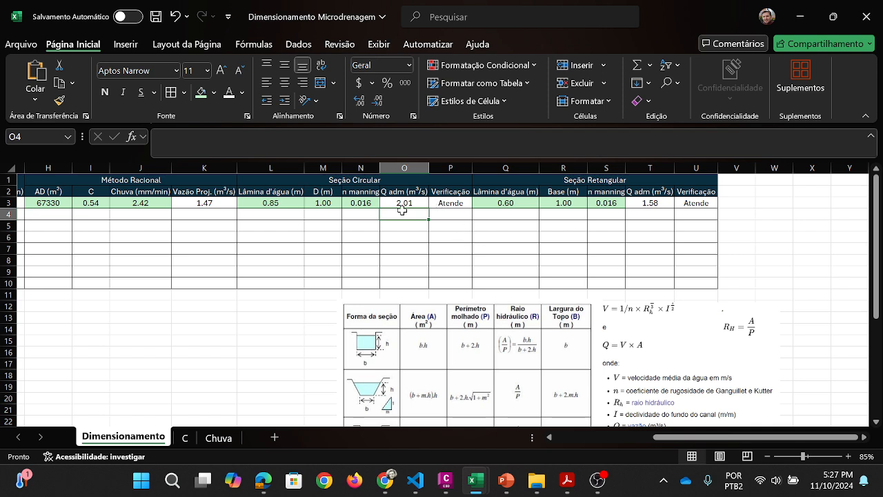
Step: Inspect the circular section's Verificação formula in P3 and the Q adm and Vazão Proj. cells it compares
{"action": "left_click", "coordinate": [446, 201]}
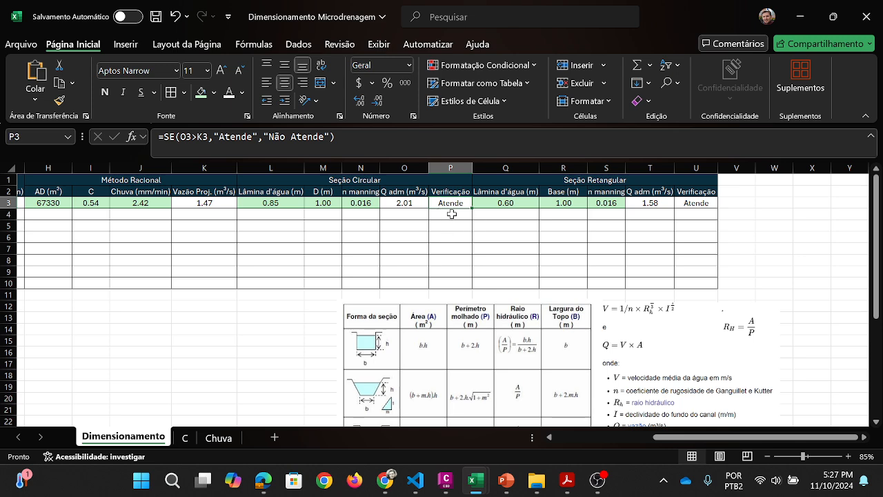
{"action": "left_click", "coordinate": [403, 203]}
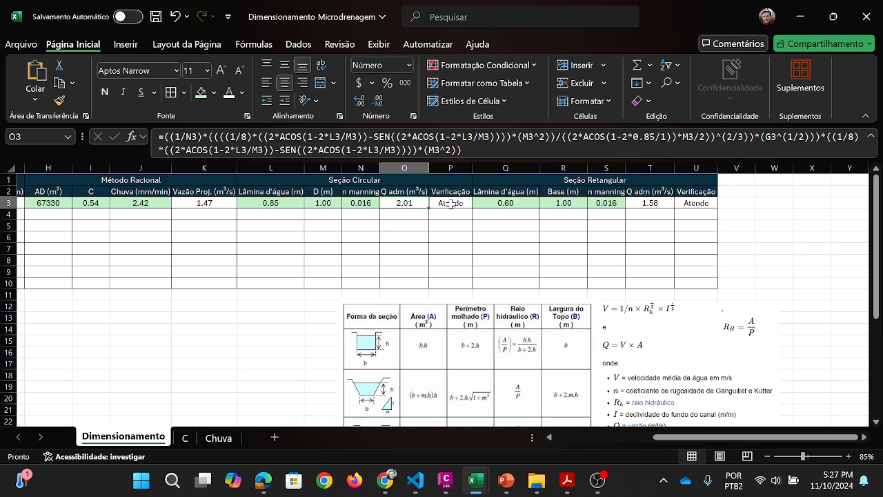
{"action": "left_click", "coordinate": [213, 202]}
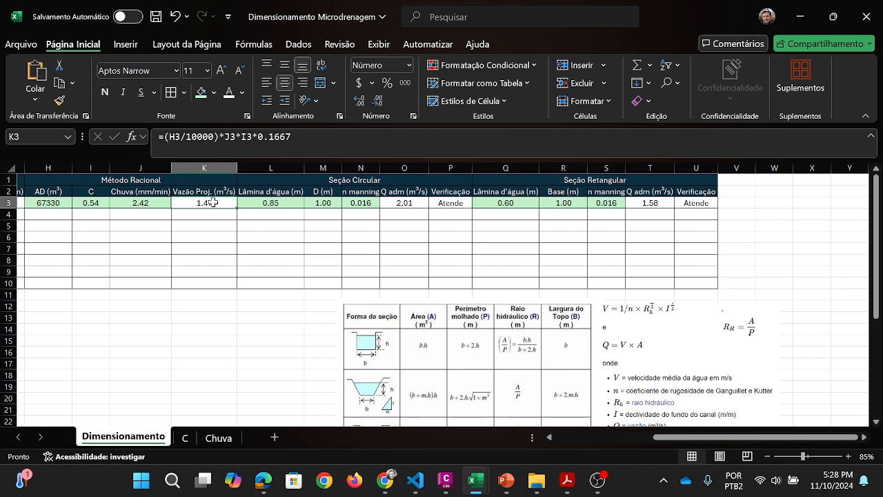
Step: Try a Lâmina d'água of 0.5 m for the circular section in row 3 and check its diameter
{"action": "left_click", "coordinate": [280, 200]}
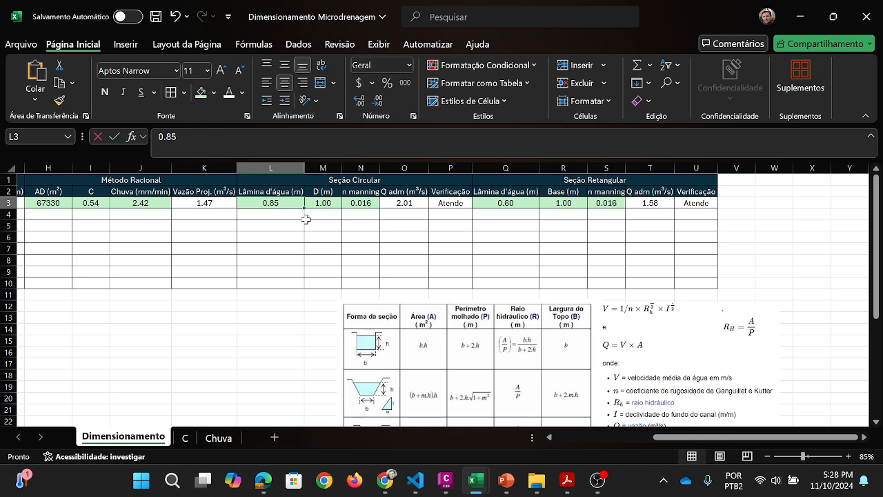
{"action": "type", "text": "0.5"}
{"action": "key", "text": "Return"}
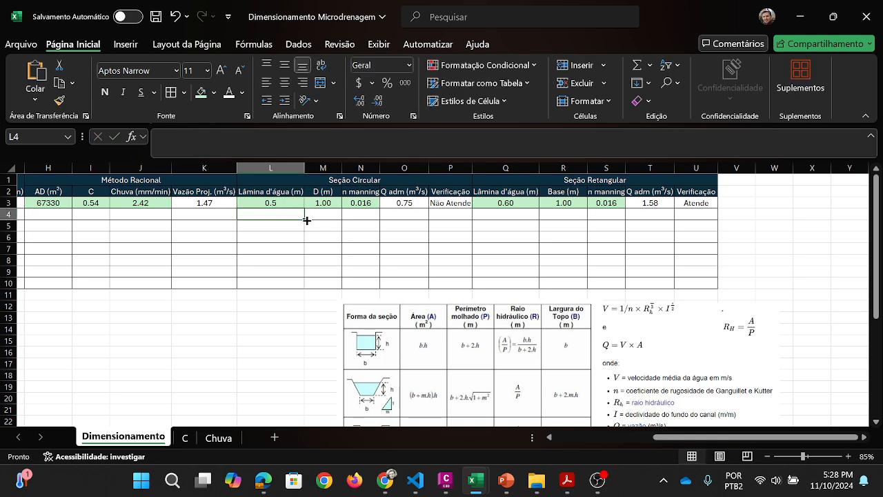
{"action": "left_click", "coordinate": [323, 206]}
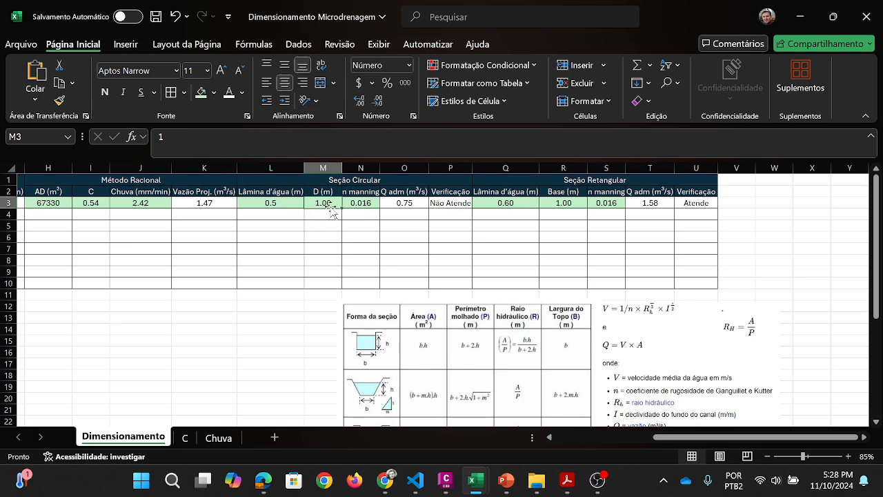
Step: Try a Lâmina d'água of 0.8 m for the circular section and check its Q adm cell
{"action": "left_click", "coordinate": [285, 203]}
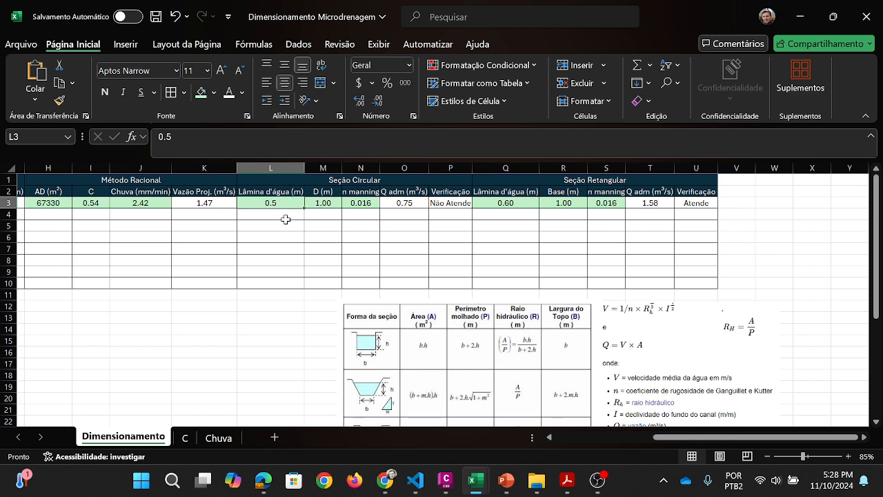
{"action": "type", "text": "0."}
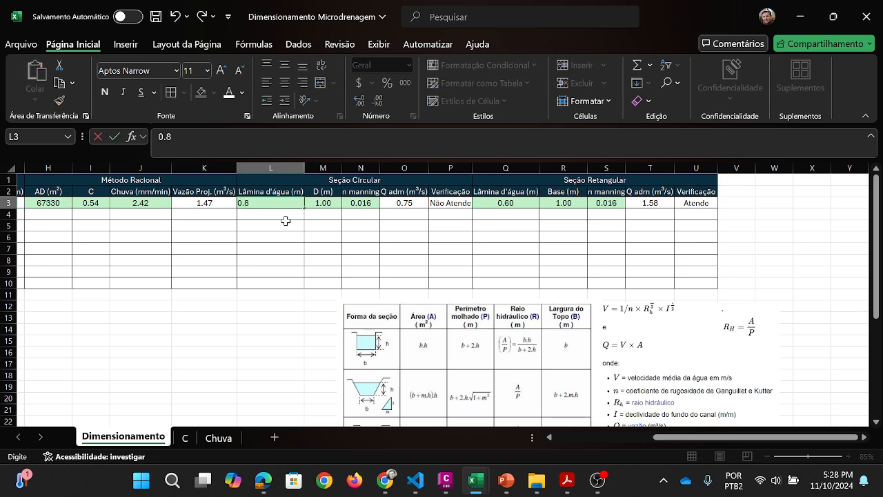
{"action": "key", "text": "Return"}
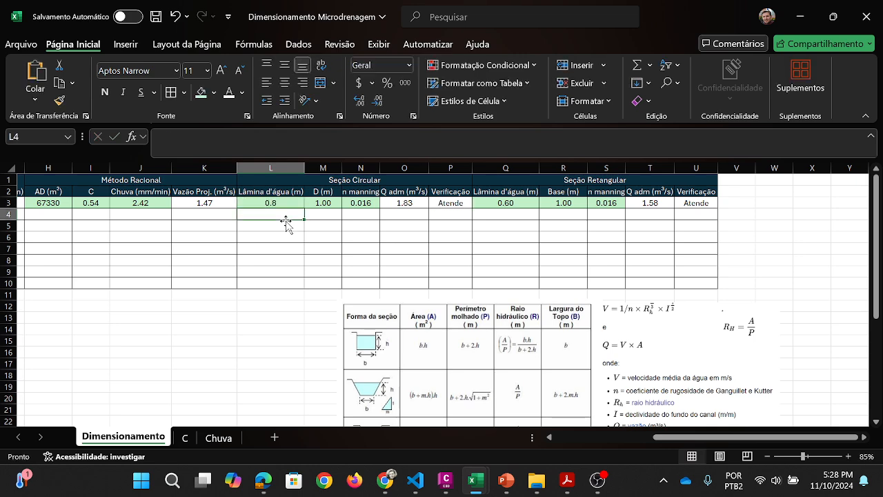
{"action": "left_click", "coordinate": [403, 202]}
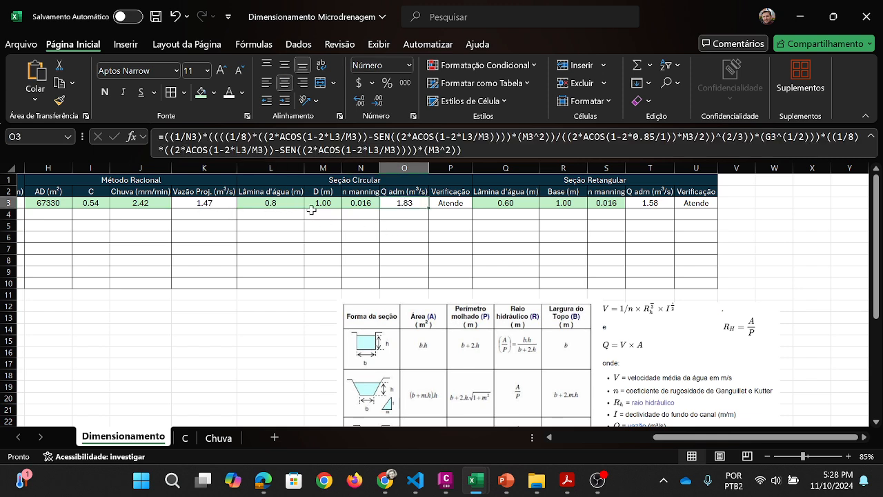
Step: Try a diameter of 0.8 m for the circular section in M3
{"action": "left_click", "coordinate": [323, 202]}
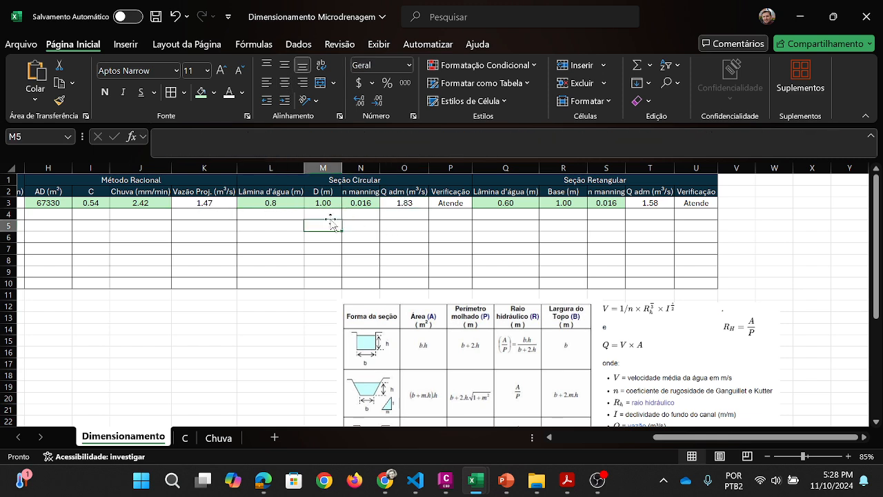
{"action": "type", "text": "0"}
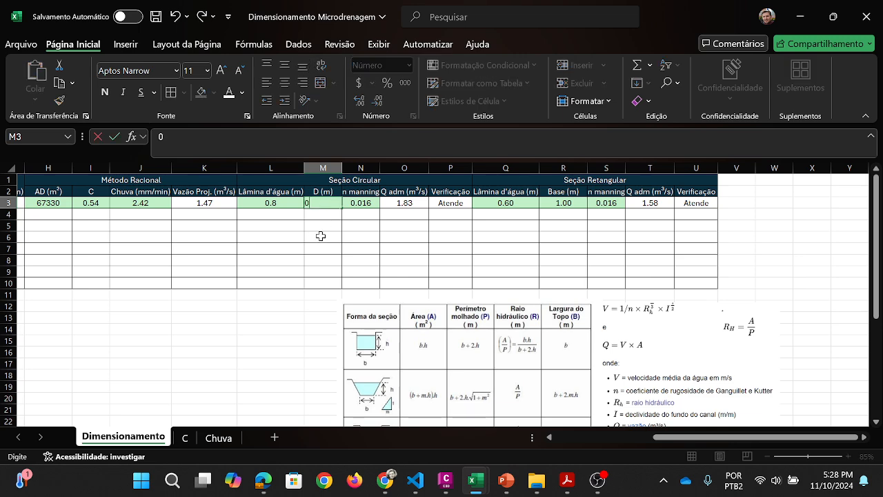
{"action": "type", "text": ".8"}
{"action": "key", "text": "Return"}
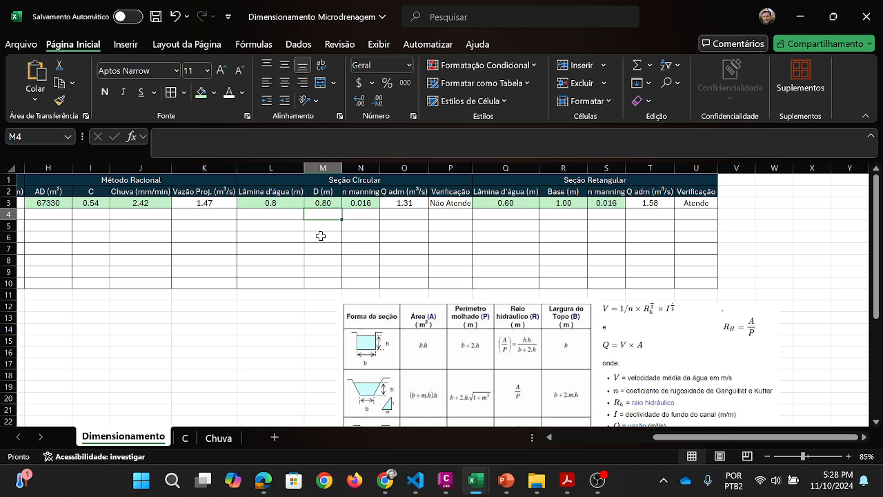
Step: Set the circular section's Lâmina d'água to 0.75 m, then compare its Q adm with Vazão Proj. and Verificação
{"action": "left_click", "coordinate": [280, 200]}
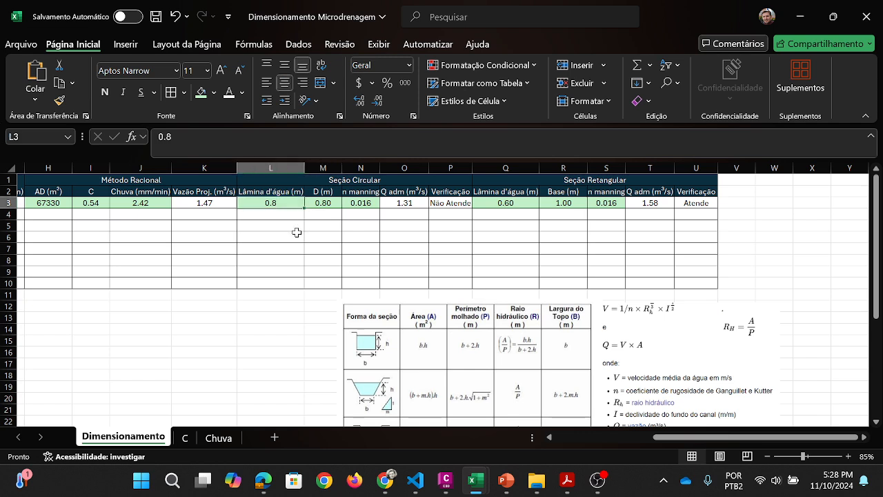
{"action": "type", "text": "0"}
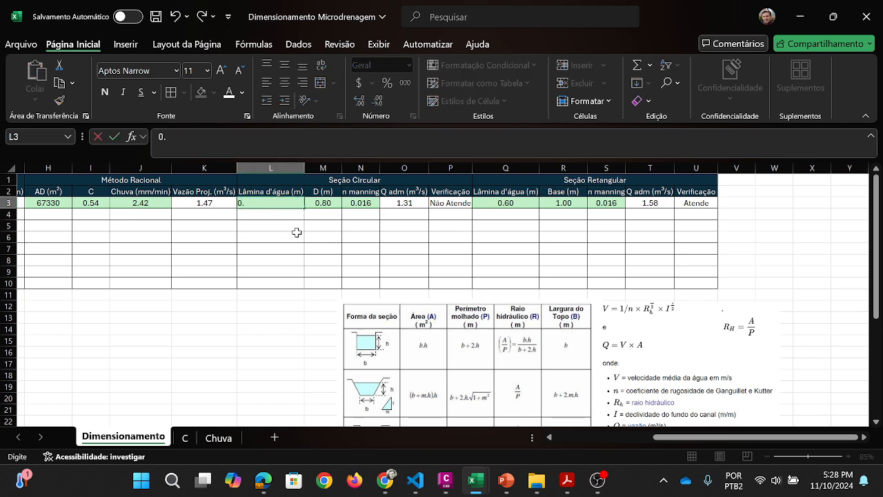
{"action": "key", "text": "Return"}
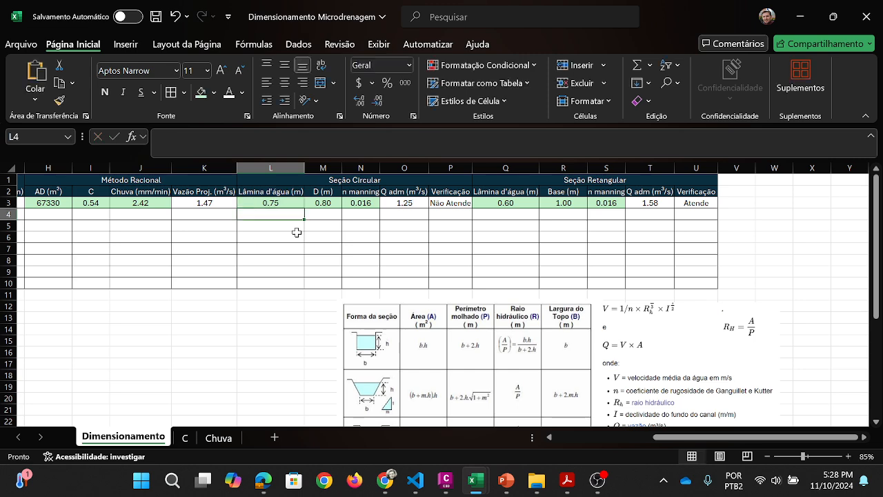
{"action": "left_click", "coordinate": [400, 204]}
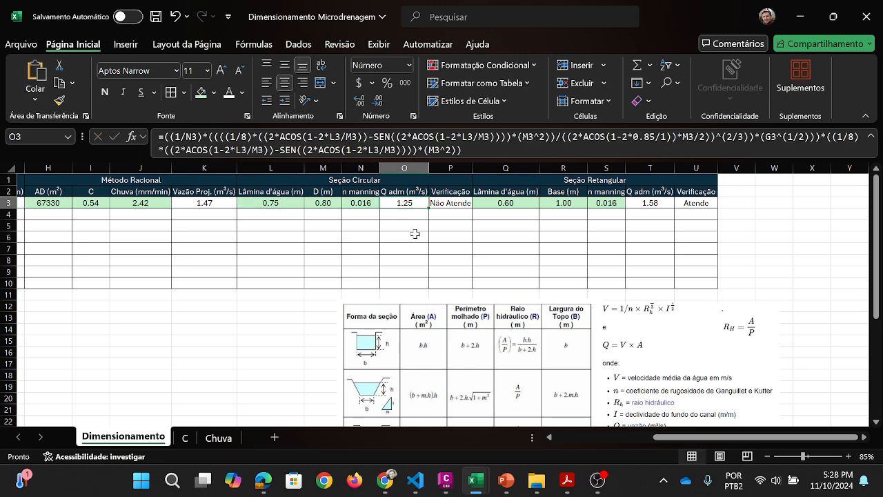
{"action": "left_click", "coordinate": [201, 203]}
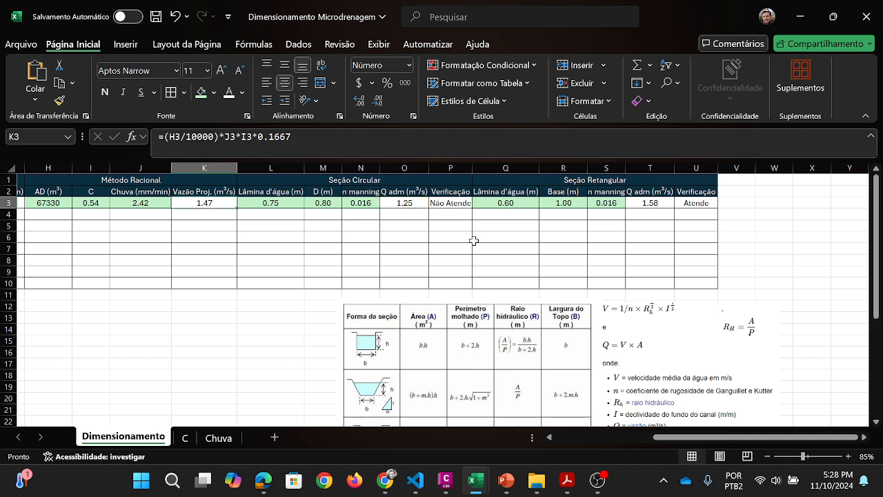
{"action": "left_click", "coordinate": [461, 204]}
Step: Set the circular section's diameter in M3 to 1 m
{"action": "left_click", "coordinate": [359, 203]}
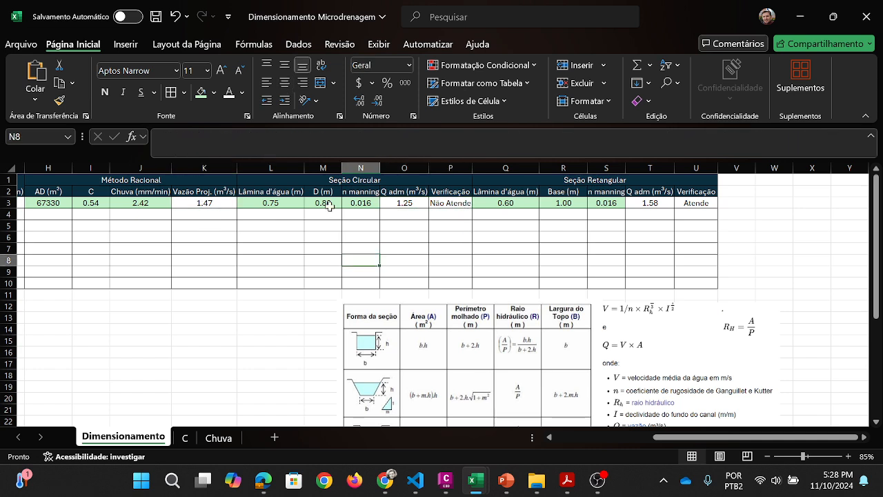
{"action": "left_click", "coordinate": [330, 206]}
{"action": "type", "text": "1"}
{"action": "key", "text": "Return"}
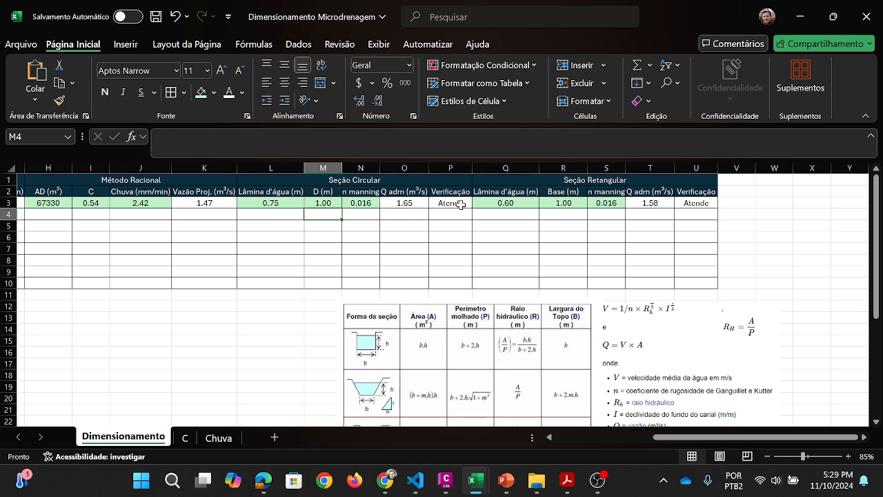
Step: Compare the Seção Circular block with the rectangular section's Q adm formula in T3 and its Verificação cell
{"action": "left_click_drag", "start_coordinate": [409, 178], "coordinate": [412, 203]}
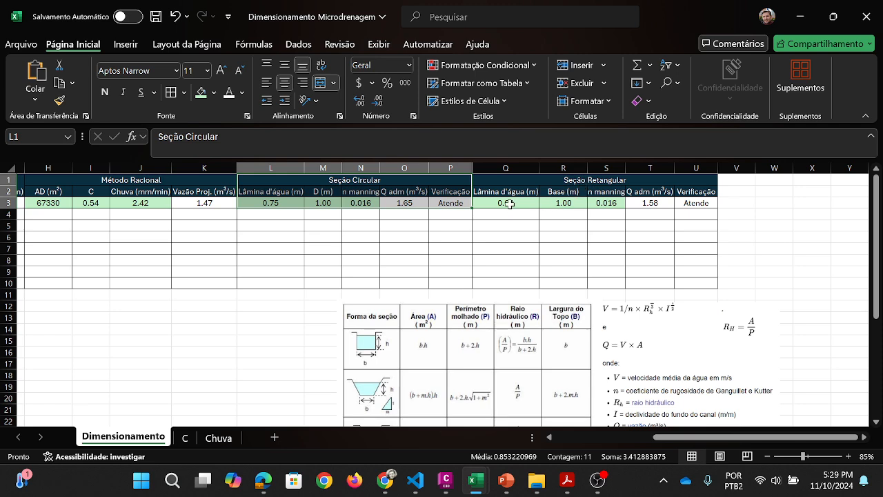
{"action": "scroll", "coordinate": [511, 276], "scroll_direction": "down", "scroll_amount": 1}
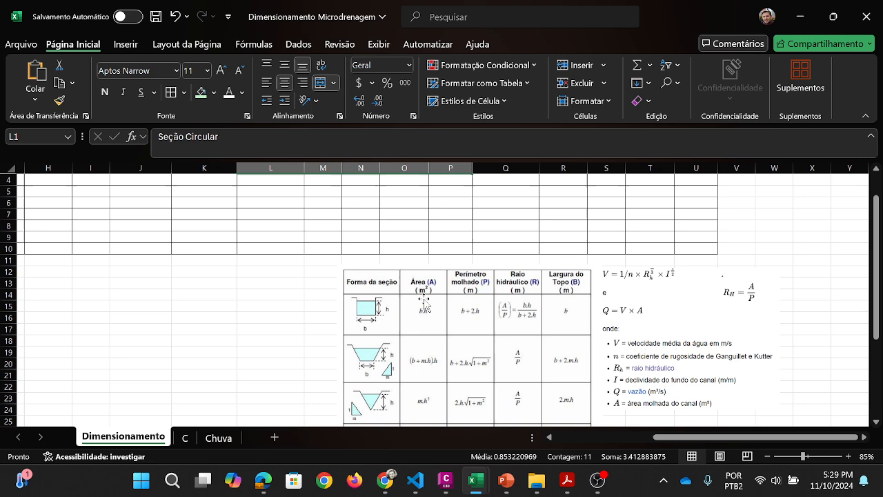
{"action": "scroll", "coordinate": [469, 325], "scroll_direction": "up", "scroll_amount": 1}
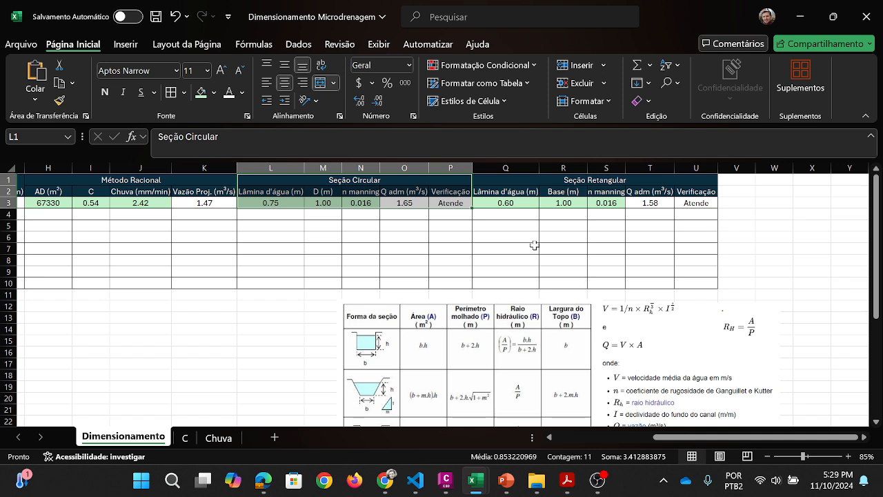
{"action": "left_click", "coordinate": [656, 202]}
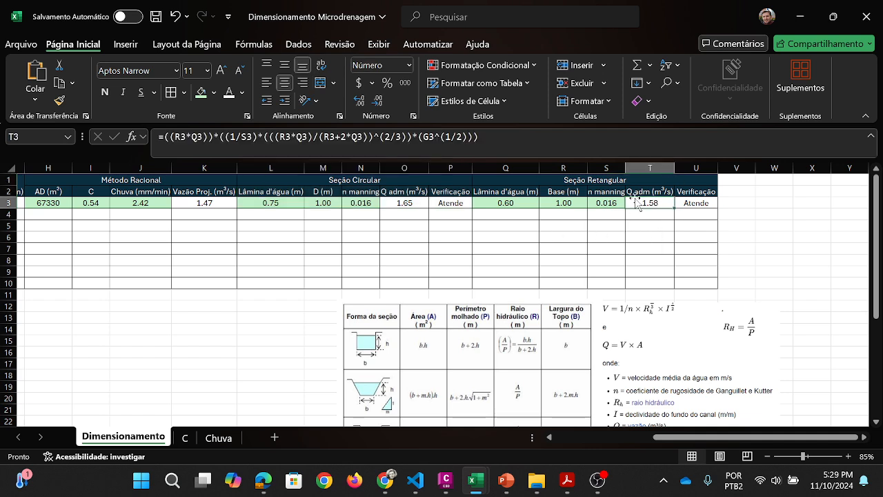
{"action": "left_click", "coordinate": [688, 203]}
{"action": "left_click", "coordinate": [660, 204]}
Step: Review the circular section's Lâmina d'água, diameter and n manning inputs in row 3
{"action": "left_click_drag", "start_coordinate": [720, 441], "coordinate": [660, 442]}
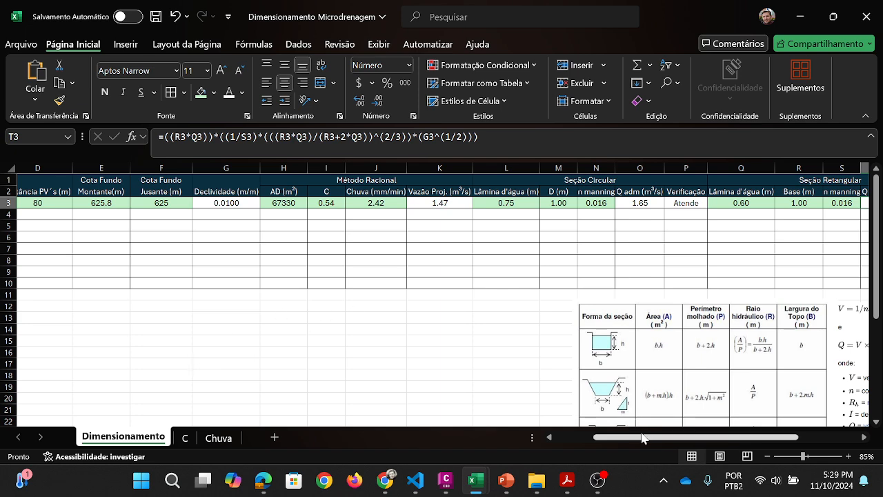
{"action": "left_click_drag", "start_coordinate": [643, 442], "coordinate": [671, 442]}
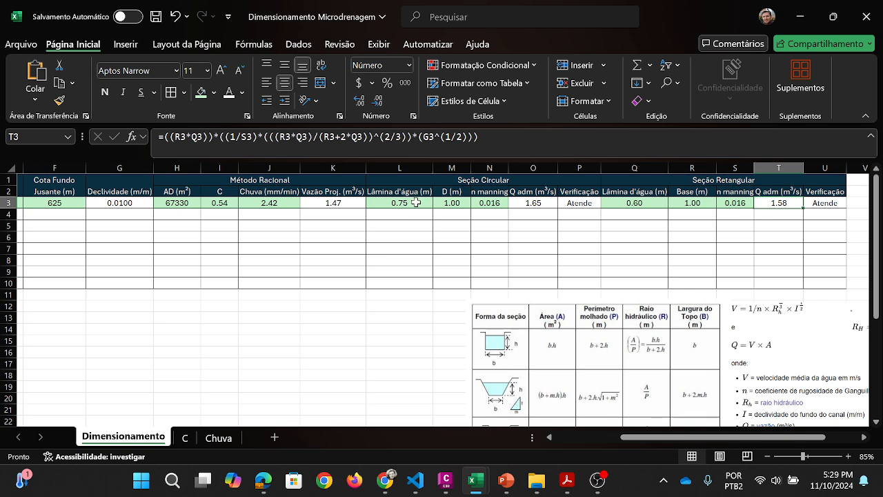
{"action": "left_click_drag", "start_coordinate": [415, 203], "coordinate": [476, 200]}
{"action": "left_click", "coordinate": [448, 202]}
{"action": "left_click", "coordinate": [496, 202]}
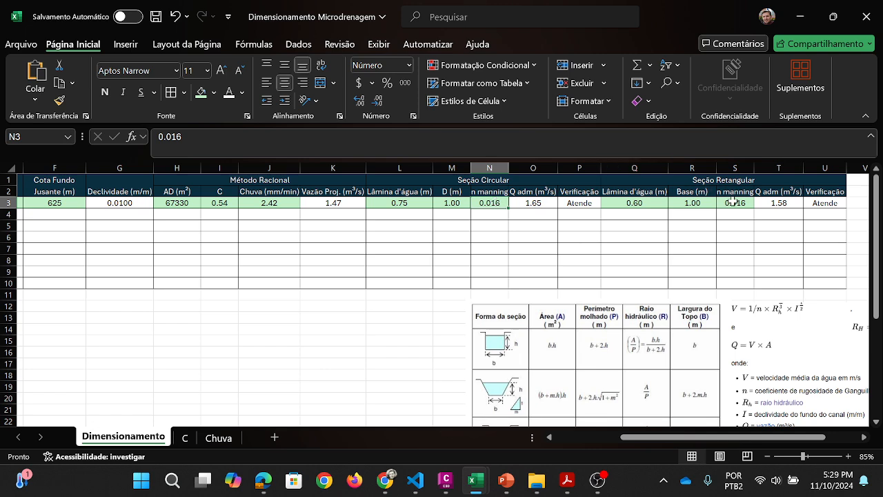
Step: Review the Saída row's upstream and downstream PVs, bottom elevations and the Declividade formula in G3
{"action": "left_click_drag", "start_coordinate": [727, 438], "coordinate": [662, 445]}
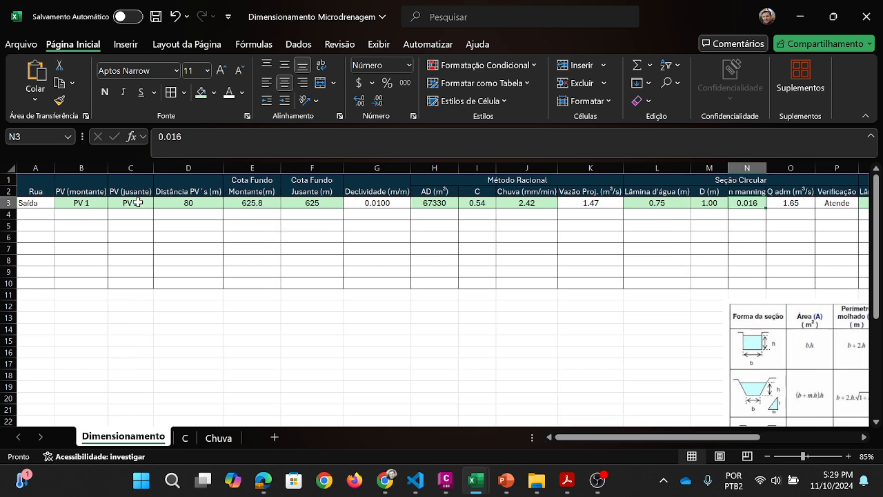
{"action": "left_click_drag", "start_coordinate": [84, 201], "coordinate": [124, 201]}
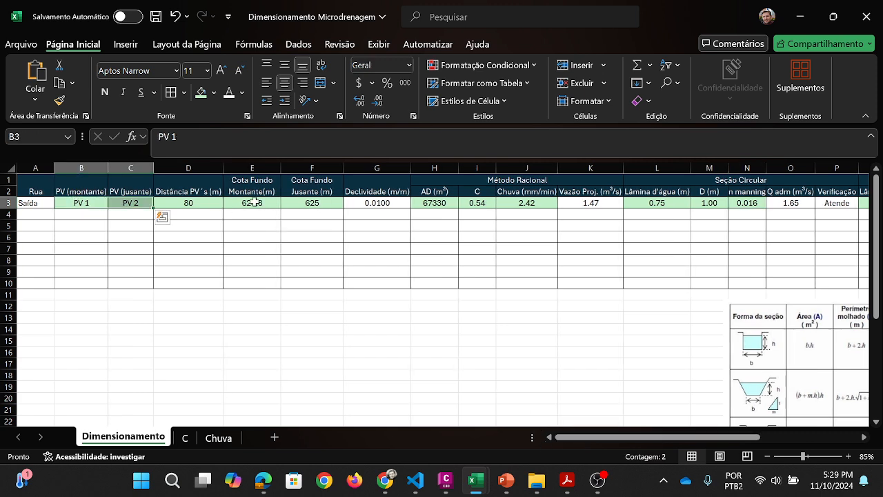
{"action": "left_click_drag", "start_coordinate": [254, 202], "coordinate": [317, 204]}
{"action": "left_click", "coordinate": [293, 227]}
{"action": "left_click", "coordinate": [372, 205]}
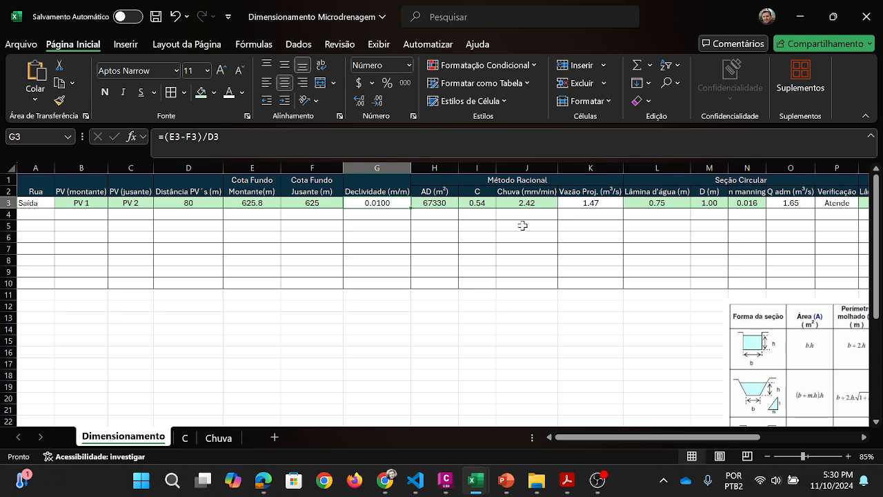
{"action": "left_click_drag", "start_coordinate": [638, 438], "coordinate": [552, 438]}
{"action": "mouse_move", "coordinate": [568, 439]}
{"action": "left_mouse_down"}
{"action": "mouse_move", "coordinate": [605, 439]}
{"action": "mouse_move", "coordinate": [554, 441]}
{"action": "left_mouse_up"}
{"action": "mouse_move", "coordinate": [602, 467]}
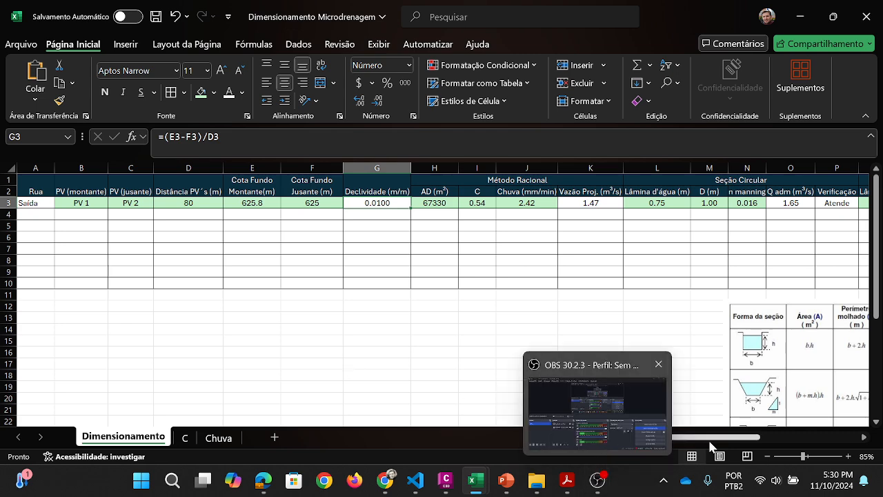
{"action": "left_click_drag", "start_coordinate": [715, 440], "coordinate": [697, 440]}
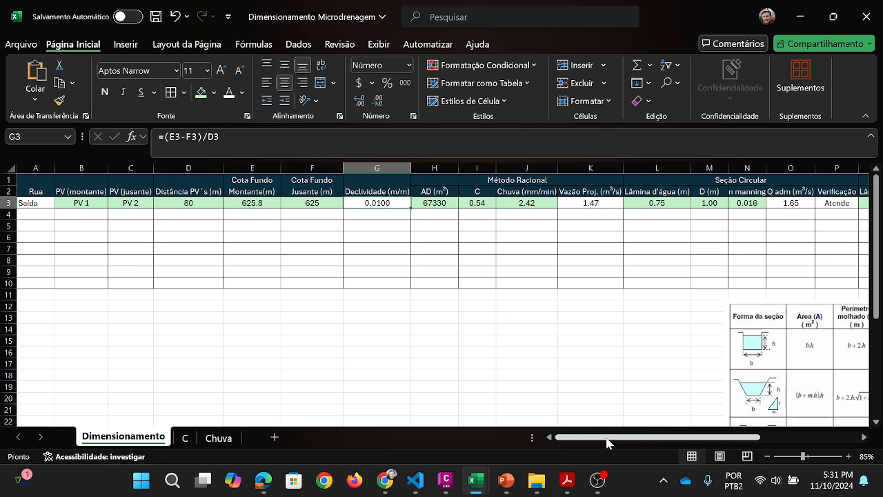
{"action": "left_click_drag", "start_coordinate": [607, 442], "coordinate": [579, 443]}
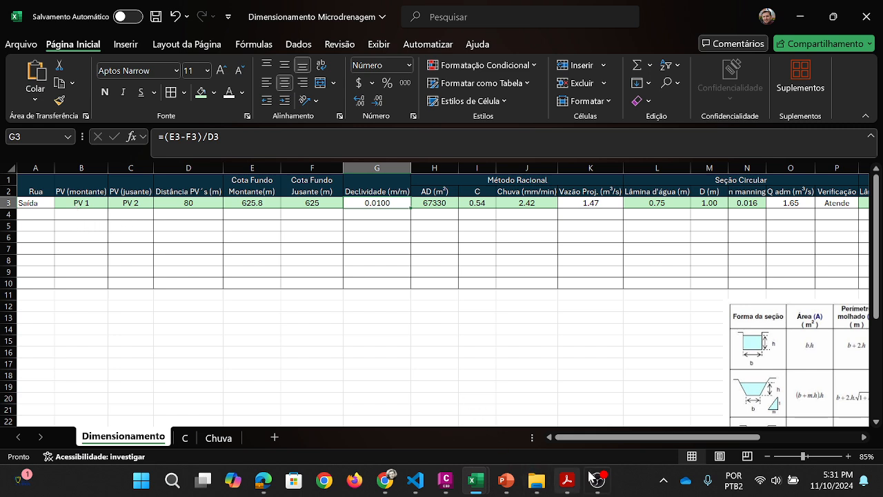
{"action": "mouse_move", "coordinate": [598, 481]}
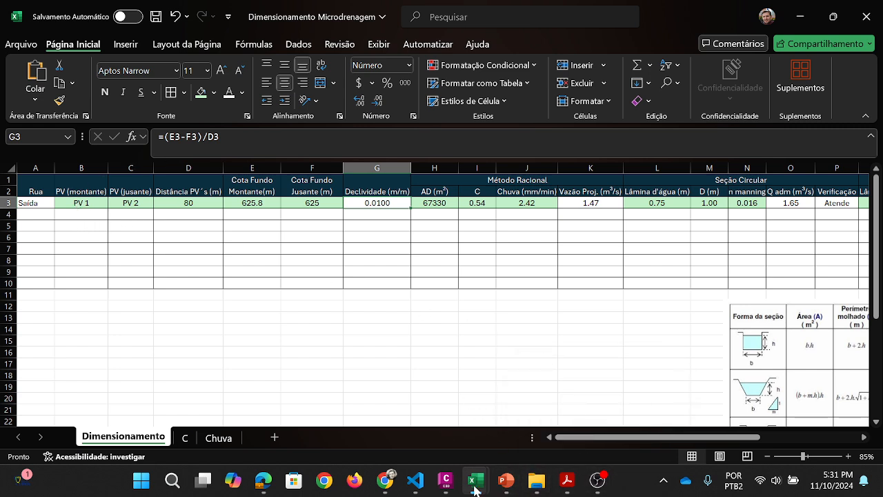
Step: Switch to Civil 3D and inspect the outlet stretch between PV-AP01 and the PD discharge point beside the lake
{"action": "left_click", "coordinate": [447, 485]}
{"action": "scroll", "coordinate": [263, 179], "scroll_direction": "up", "scroll_amount": 5}
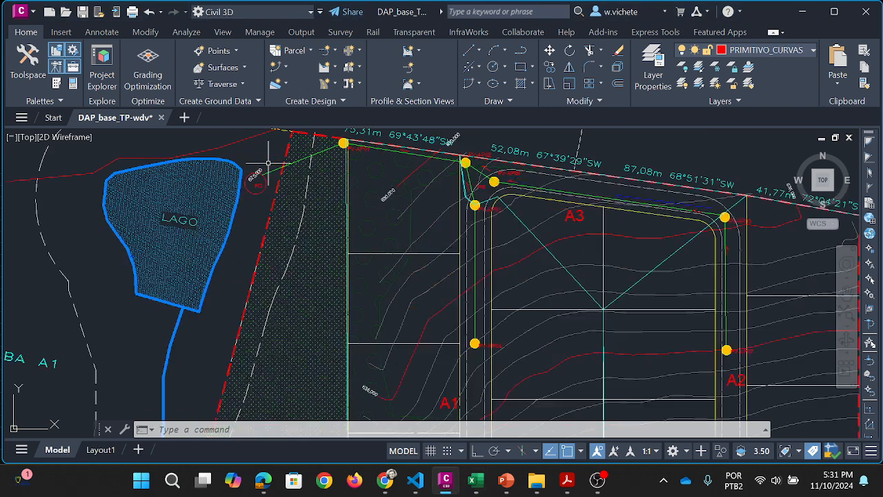
{"action": "left_click_drag", "start_coordinate": [264, 179], "coordinate": [267, 268]}
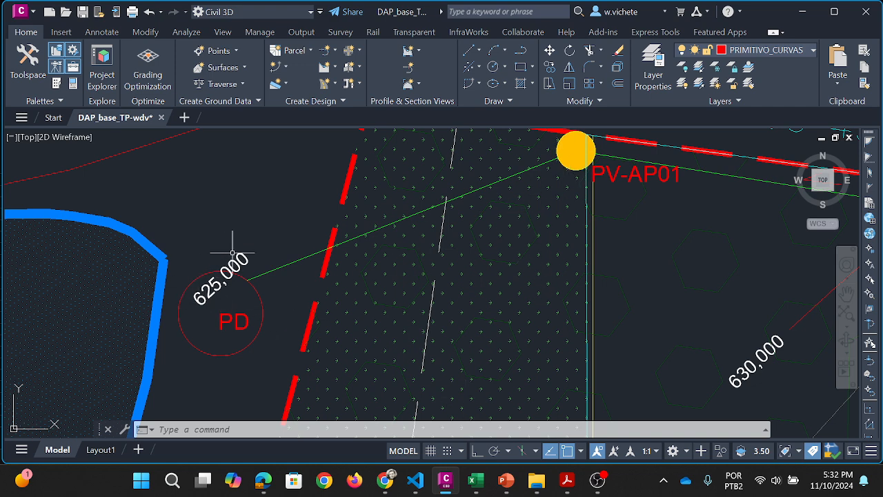
Step: Switch to the Dimensionamento Microdrenagem workbook and set the Saída row's upstream PV to PV AP01 and downstream PV to PD
{"action": "mouse_move", "coordinate": [475, 481]}
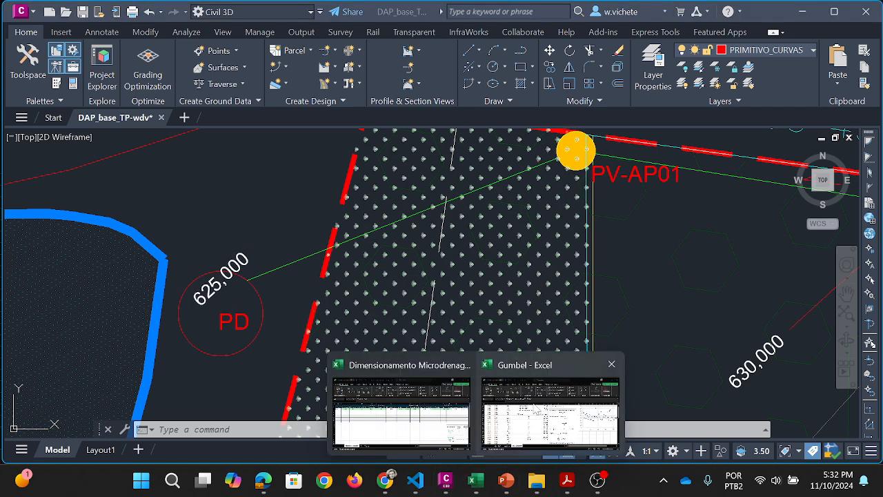
{"action": "mouse_move", "coordinate": [536, 407]}
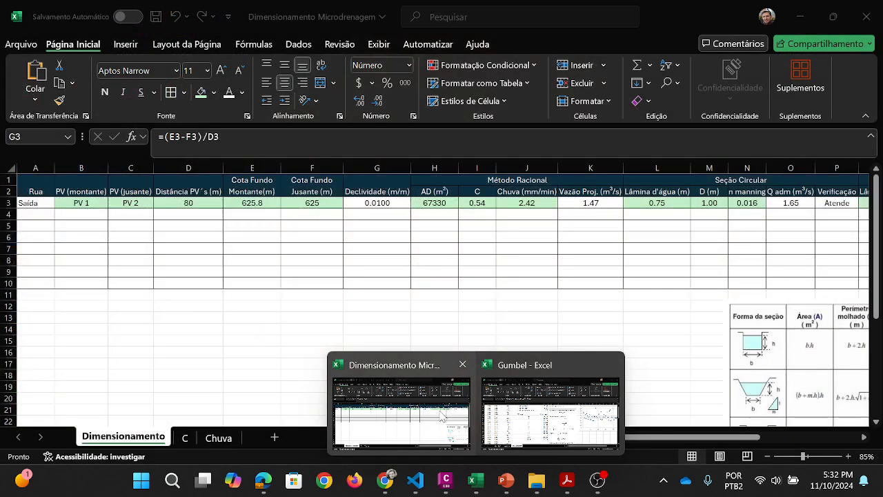
{"action": "left_click", "coordinate": [400, 407]}
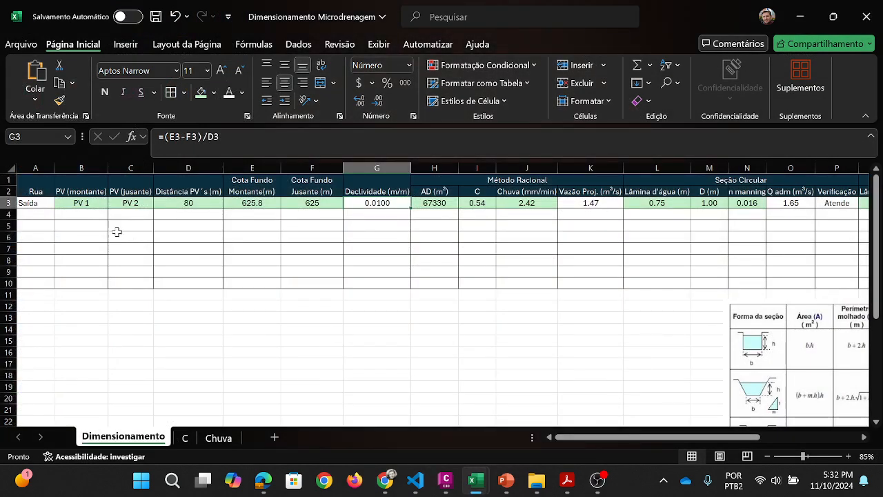
{"action": "left_click", "coordinate": [81, 203]}
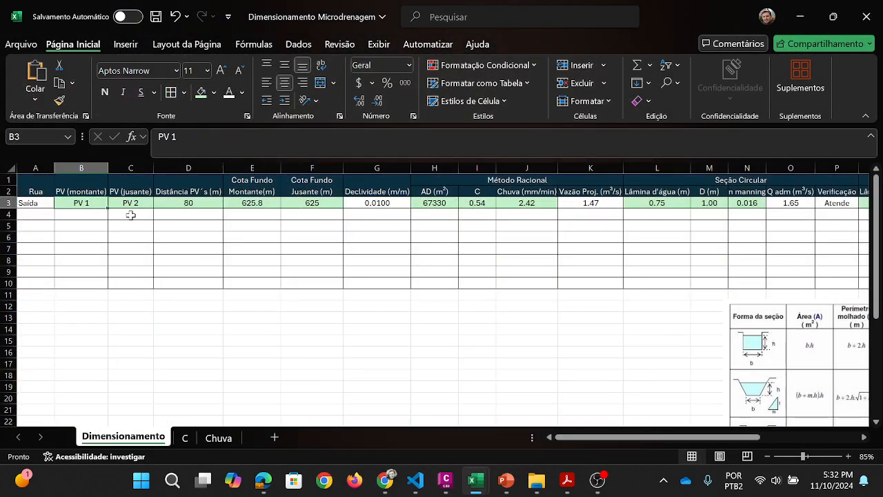
{"action": "key", "text": "Right"}
{"action": "type", "text": "PD"}
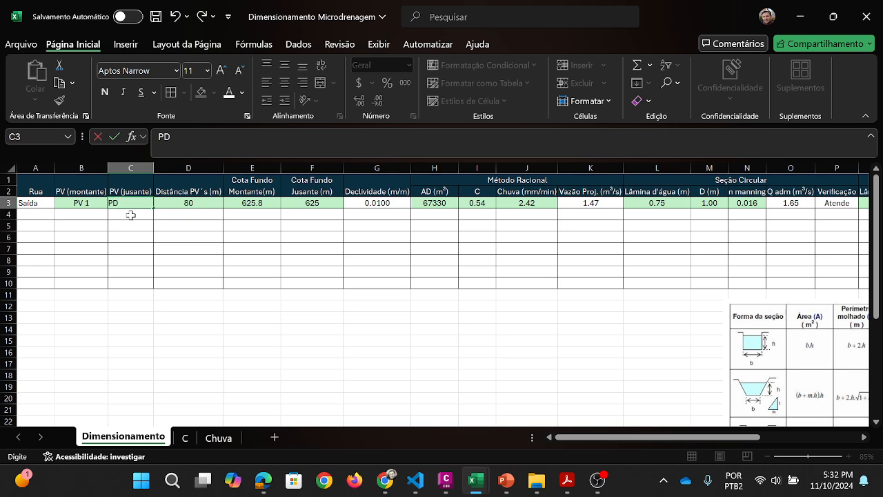
{"action": "key", "text": "Left"}
{"action": "type", "text": "P"}
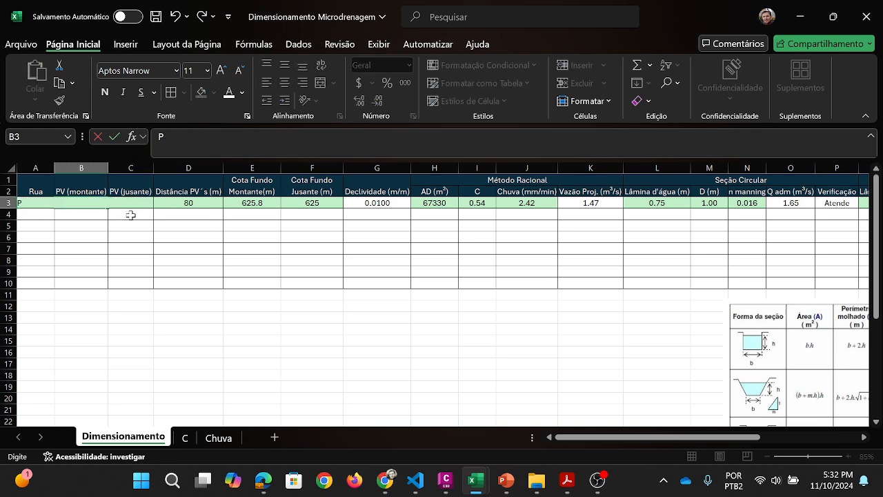
{"action": "type", "text": "V AP01"}
{"action": "key", "text": "Return"}
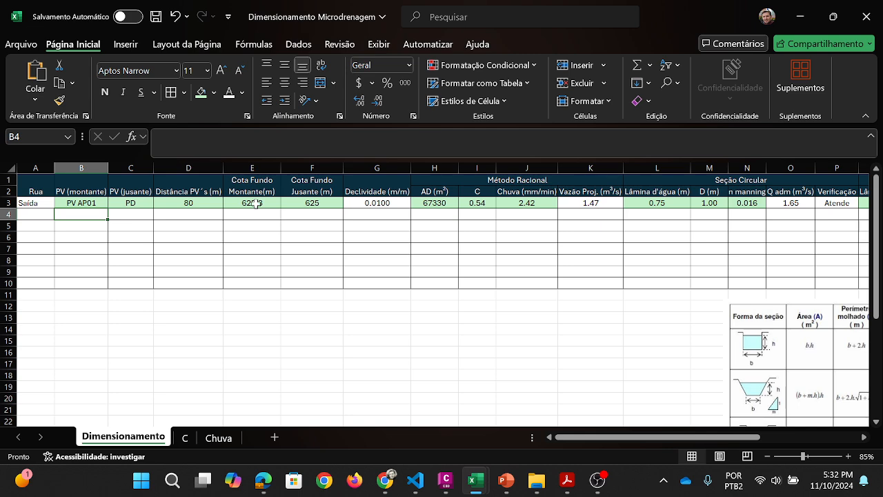
Step: Switch to Civil 3D and measure the outlet stretch from the PD discharge circle to PV-AP01 with DIST
{"action": "left_click", "coordinate": [299, 203]}
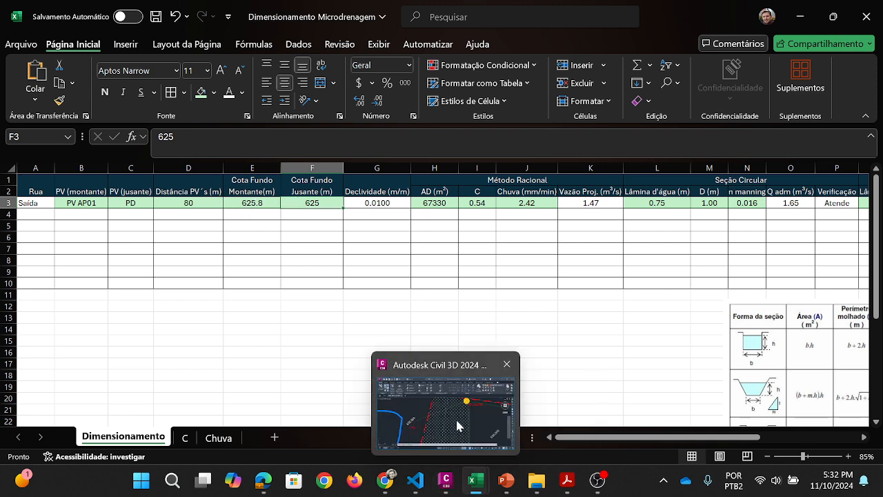
{"action": "left_click", "coordinate": [446, 482]}
{"action": "key", "text": "Escape"}
{"action": "key", "text": "Escape"}
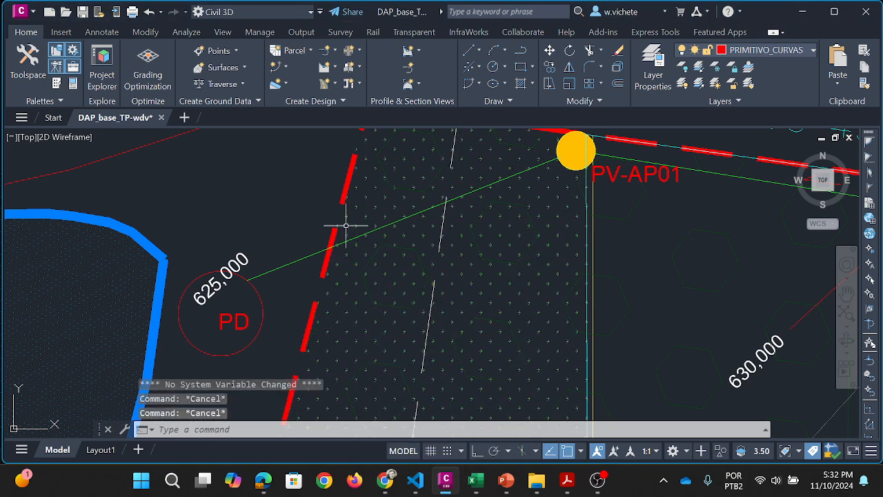
{"action": "type", "text": "dist"}
{"action": "key", "text": "Return"}
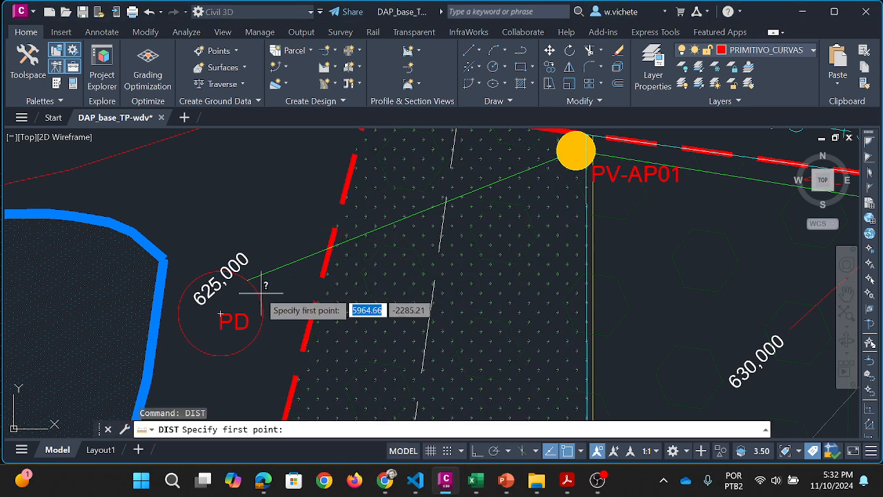
{"action": "left_click", "coordinate": [246, 278]}
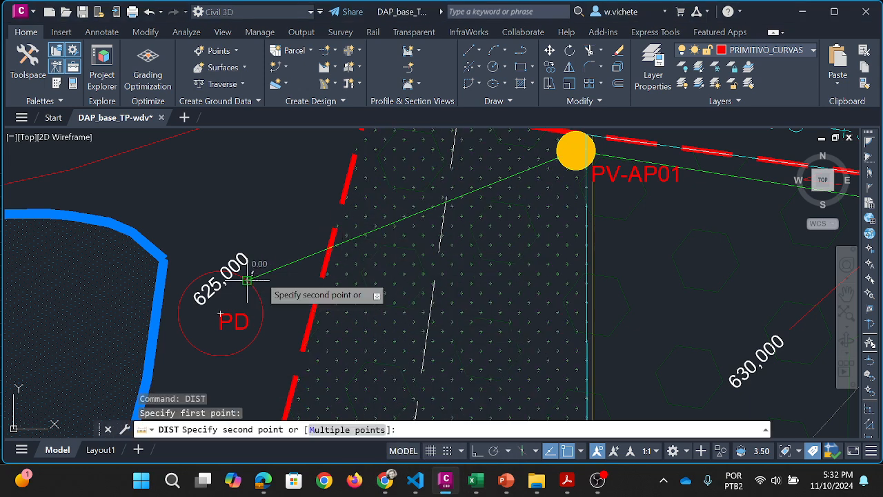
{"action": "left_click", "coordinate": [576, 150]}
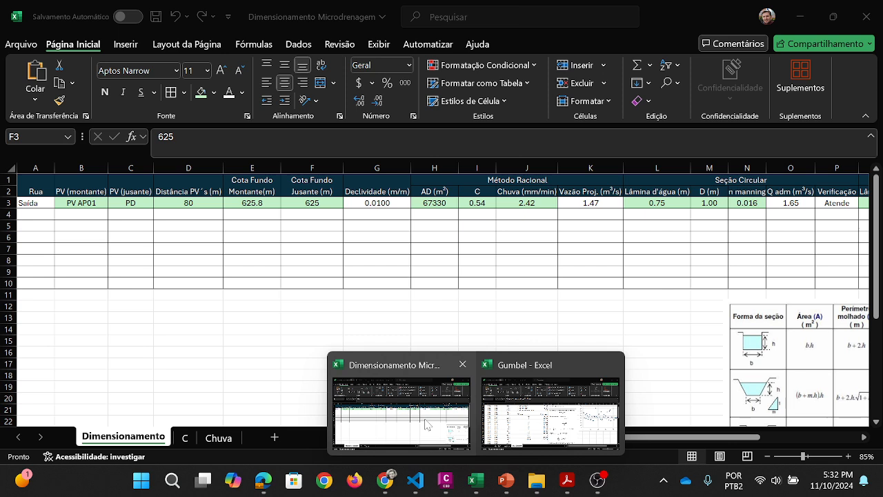
Step: Switch back to the Dimensionamento Microdrenagem workbook and set the Saída row's distance between PVs to 39 m
{"action": "left_click", "coordinate": [404, 407]}
{"action": "left_click", "coordinate": [202, 203]}
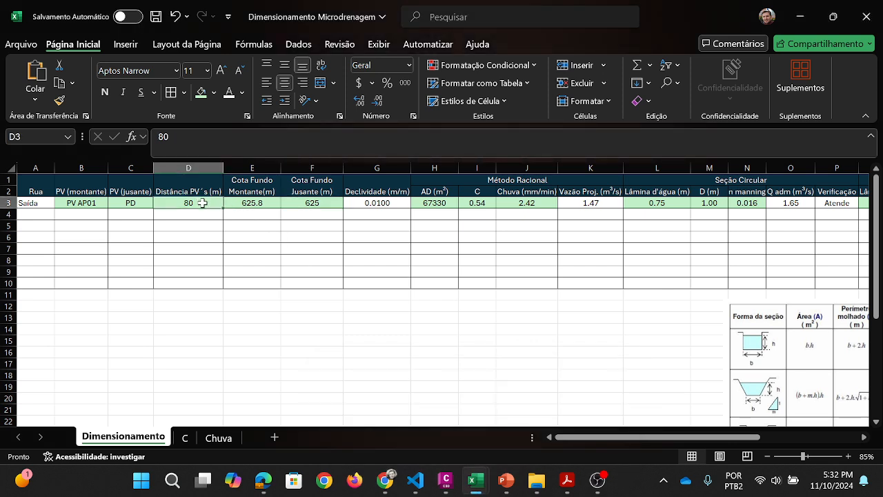
{"action": "type", "text": "39"}
{"action": "key", "text": "Return"}
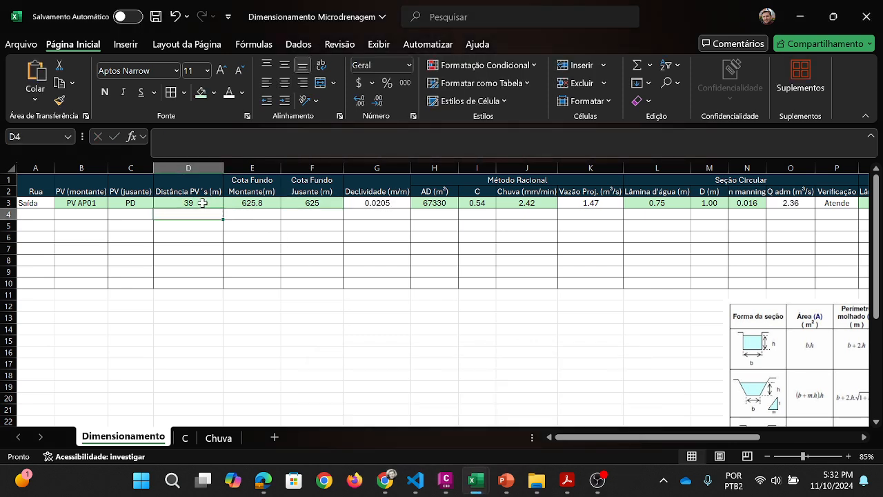
Step: Set the Saída row's upstream bottom elevation (Cota Fundo Montante) to 625.39 m
{"action": "left_click", "coordinate": [261, 201]}
{"action": "key", "text": "F2"}
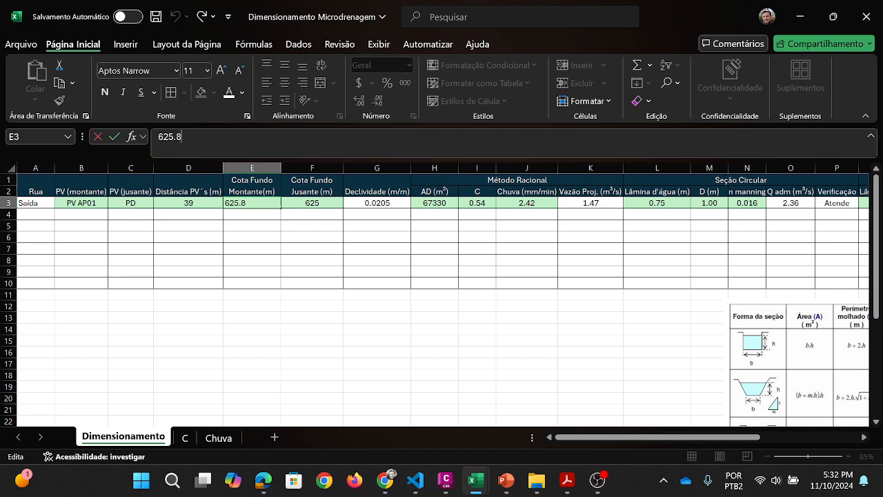
{"action": "key", "text": "BackSpace"}
{"action": "type", "text": "39"}
{"action": "key", "text": "Return"}
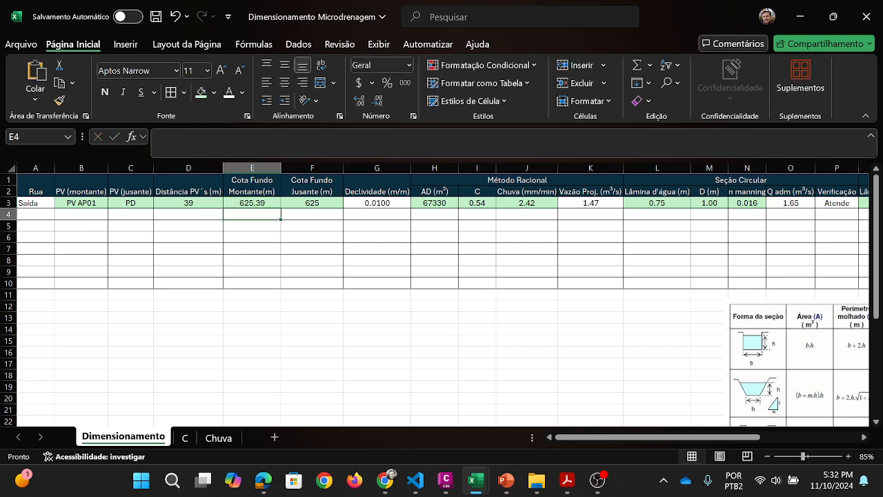
Step: Review the Saída row's Declividade formula in G3 against its distance and bottom elevations, then the Método Racional columns
{"action": "left_click", "coordinate": [385, 203]}
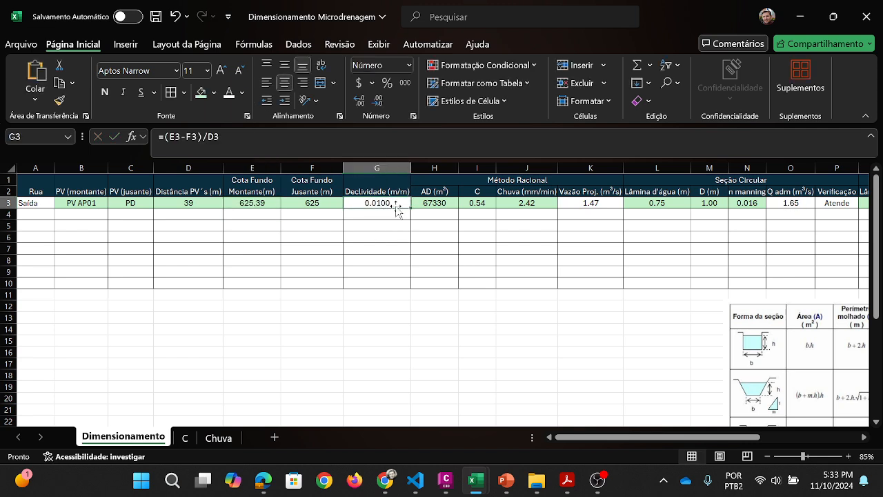
{"action": "left_click", "coordinate": [252, 202]}
{"action": "left_click", "coordinate": [312, 203]}
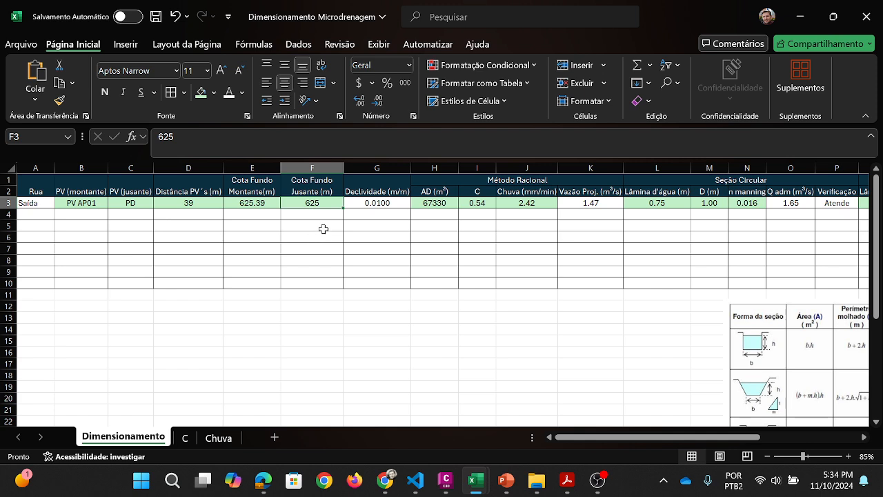
{"action": "left_click", "coordinate": [323, 228]}
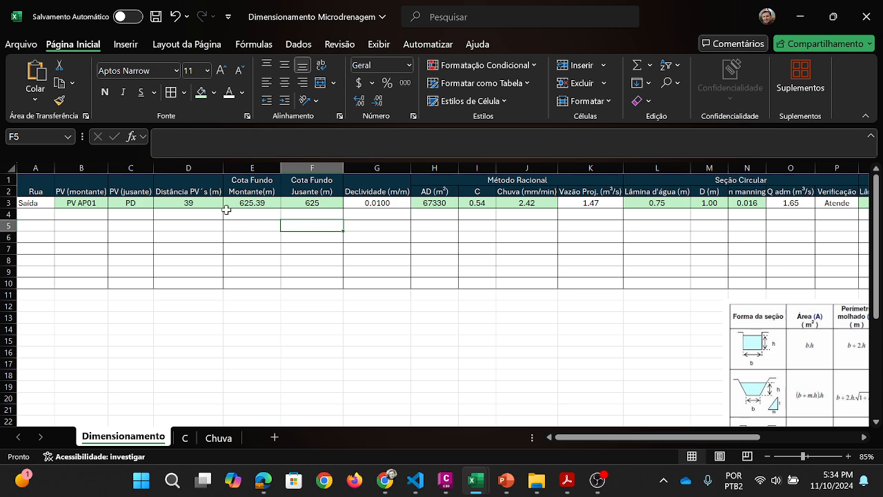
{"action": "left_click_drag", "start_coordinate": [322, 202], "coordinate": [192, 205]}
{"action": "left_click", "coordinate": [400, 204]}
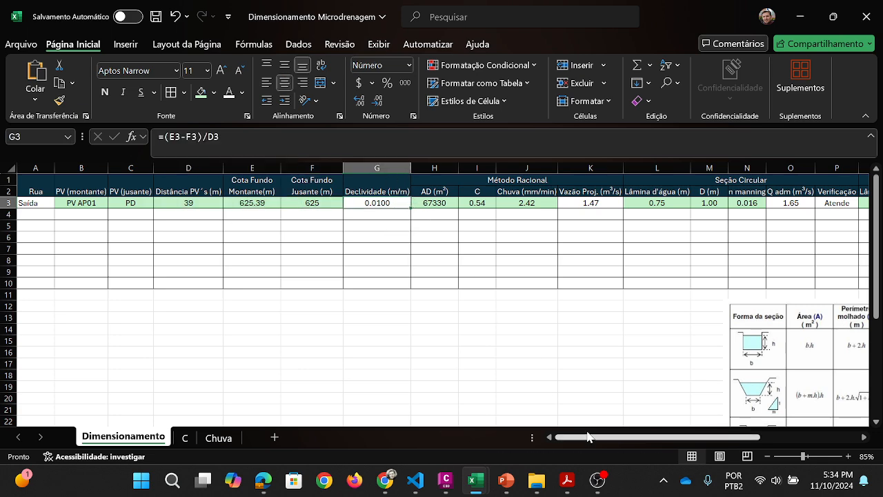
{"action": "left_click_drag", "start_coordinate": [590, 440], "coordinate": [627, 442]}
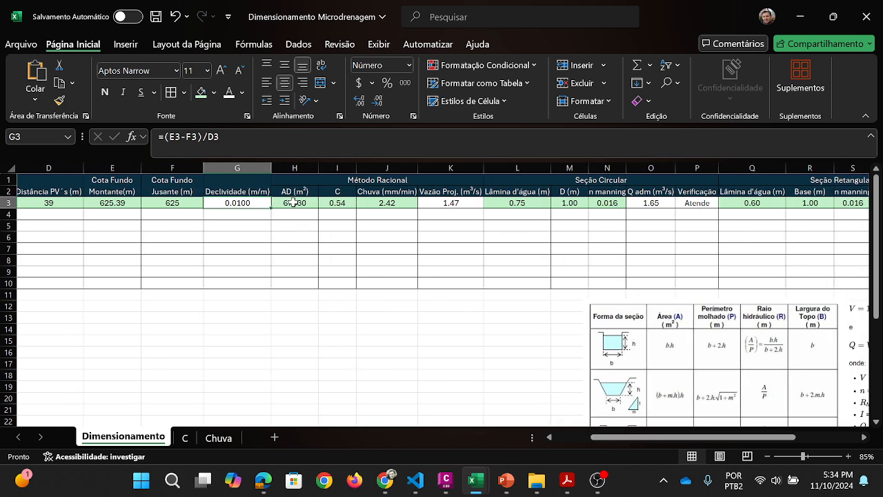
Step: Switch to Civil 3D and examine the whole subdivision draining from the lots and streets to the PD outlet beside the lake
{"action": "left_click", "coordinate": [447, 485]}
{"action": "scroll", "coordinate": [476, 203], "scroll_direction": "down", "scroll_amount": 2}
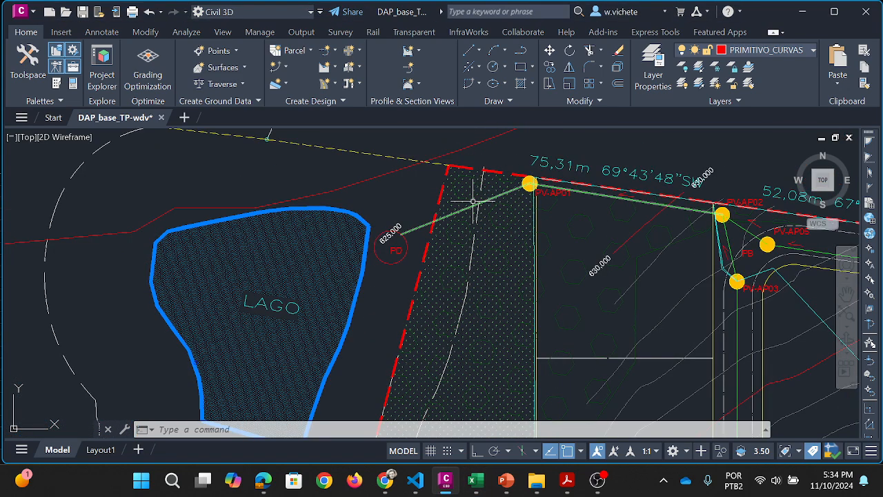
{"action": "scroll", "coordinate": [512, 196], "scroll_direction": "down", "scroll_amount": 3}
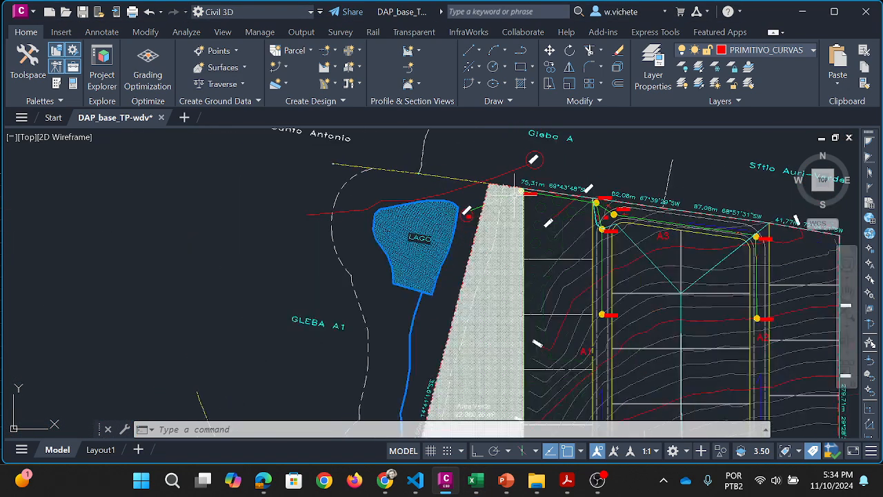
{"action": "scroll", "coordinate": [542, 208], "scroll_direction": "down", "scroll_amount": 2}
{"action": "left_click_drag", "start_coordinate": [538, 222], "coordinate": [379, 179]}
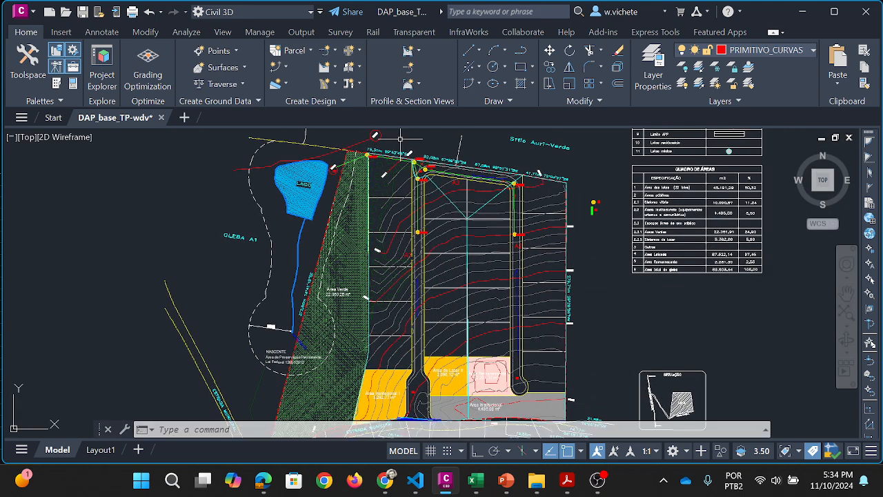
{"action": "left_click_drag", "start_coordinate": [427, 272], "coordinate": [419, 208]}
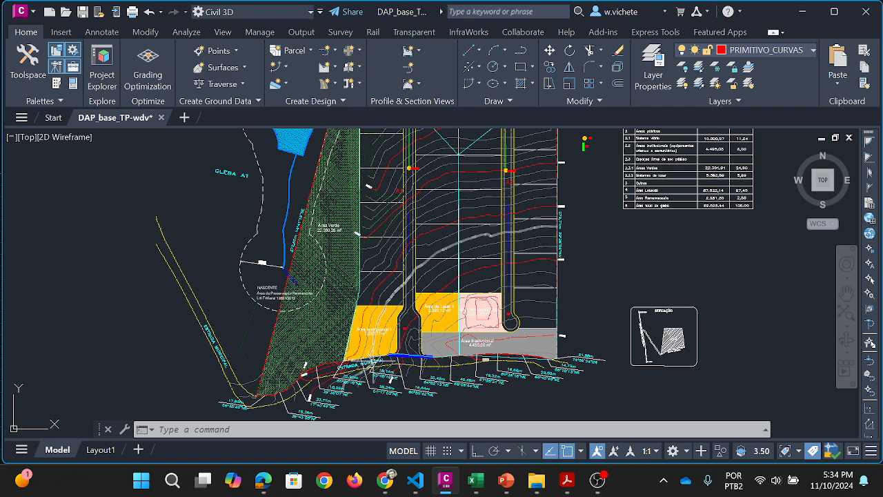
{"action": "left_click_drag", "start_coordinate": [412, 237], "coordinate": [419, 313]}
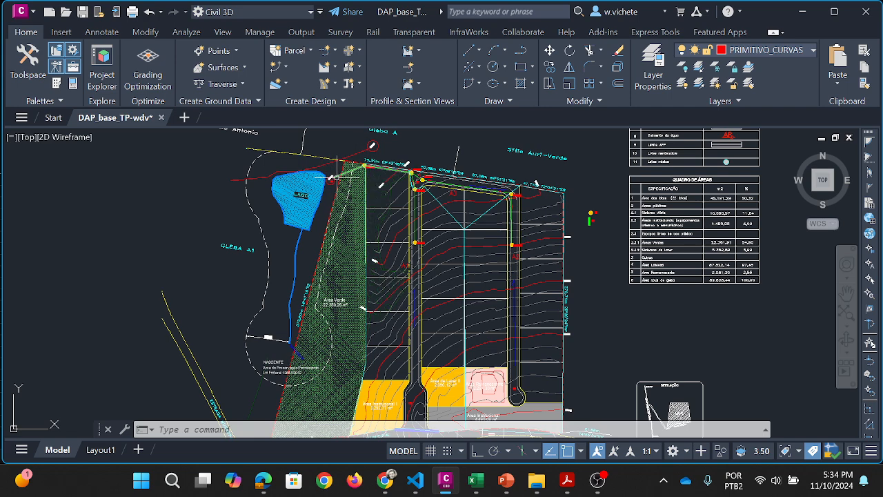
{"action": "scroll", "coordinate": [349, 173], "scroll_direction": "up", "scroll_amount": 4}
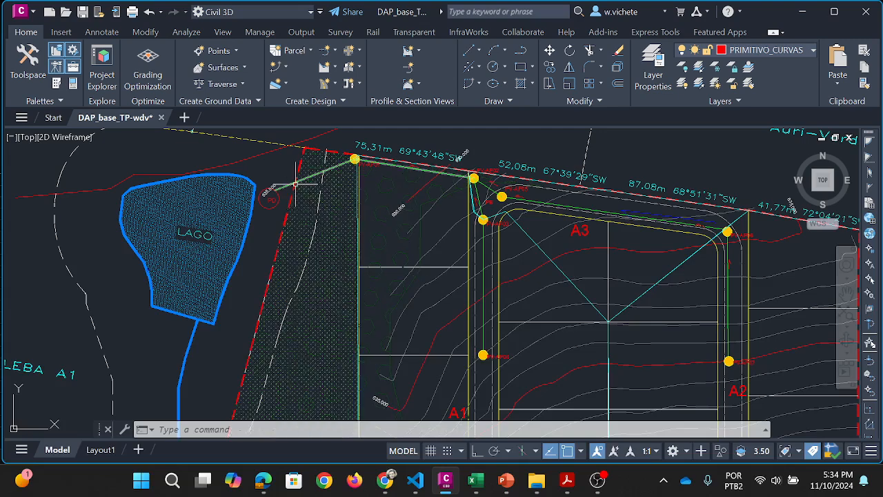
{"action": "scroll", "coordinate": [436, 200], "scroll_direction": "down", "scroll_amount": 4}
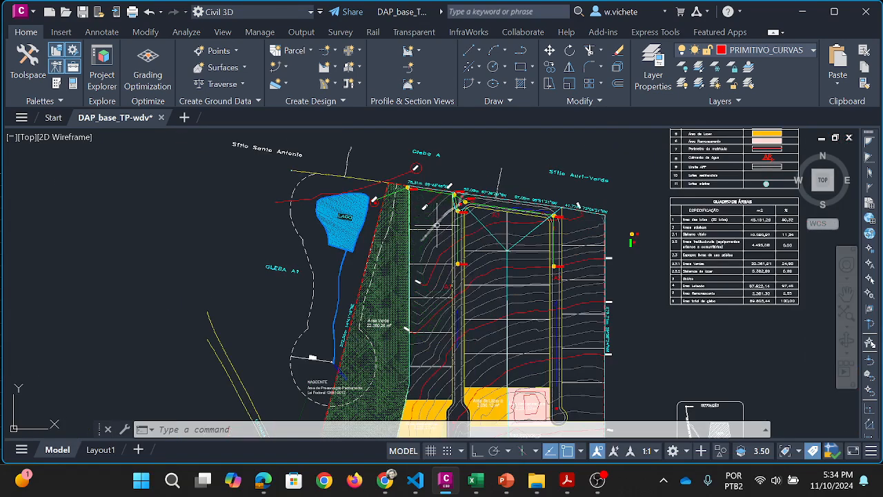
Step: Check the area of each of the three cyan contribution polylines, A1, A2 and A3, in their properties
{"action": "left_click", "coordinate": [335, 189]}
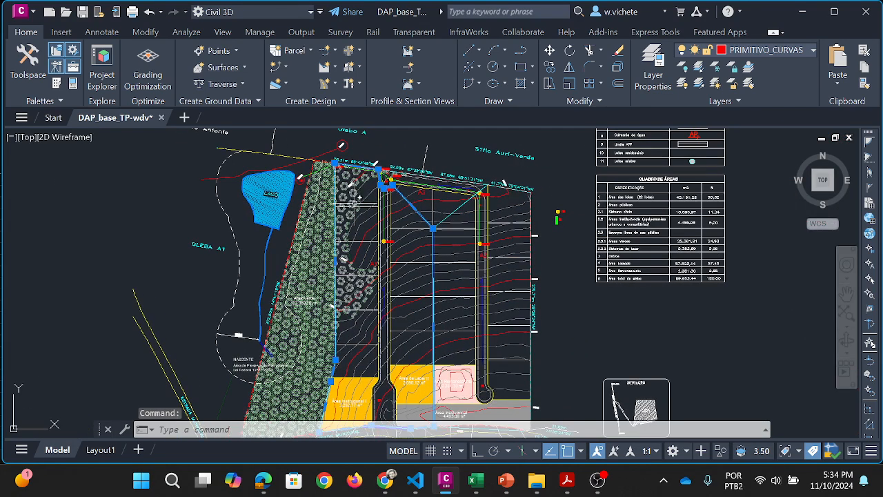
{"action": "left_click", "coordinate": [73, 83]}
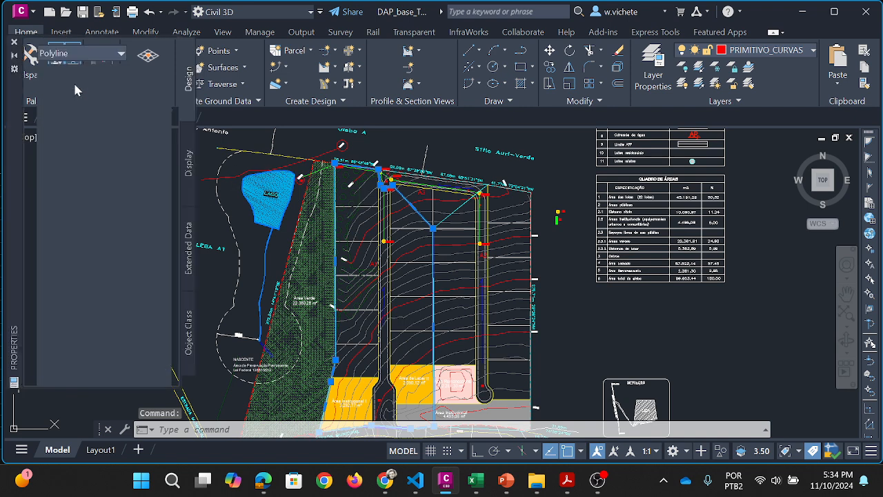
{"action": "scroll", "coordinate": [99, 268], "scroll_direction": "down", "scroll_amount": 3}
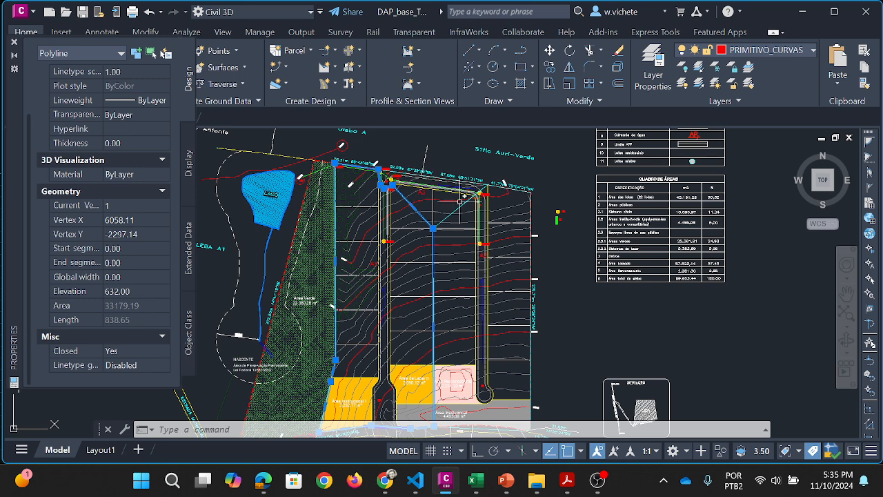
{"action": "key", "text": "Escape"}
{"action": "left_click", "coordinate": [530, 252]}
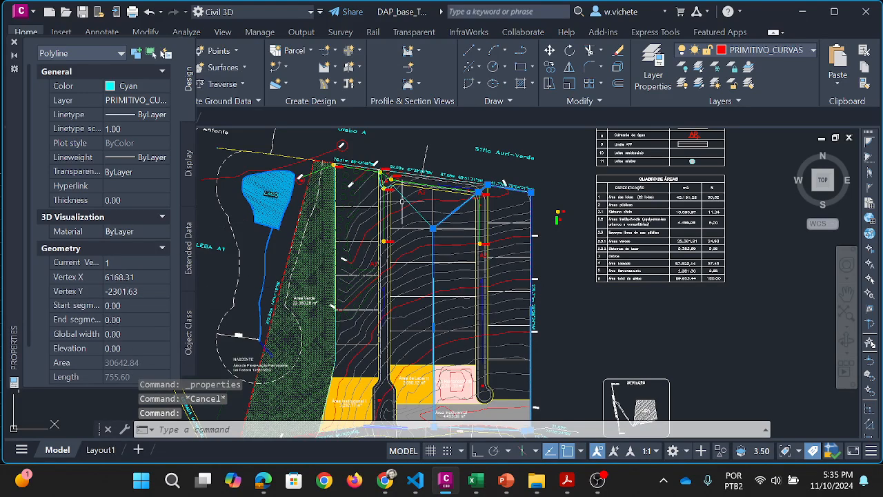
{"action": "key", "text": "Escape"}
{"action": "left_click", "coordinate": [439, 177]}
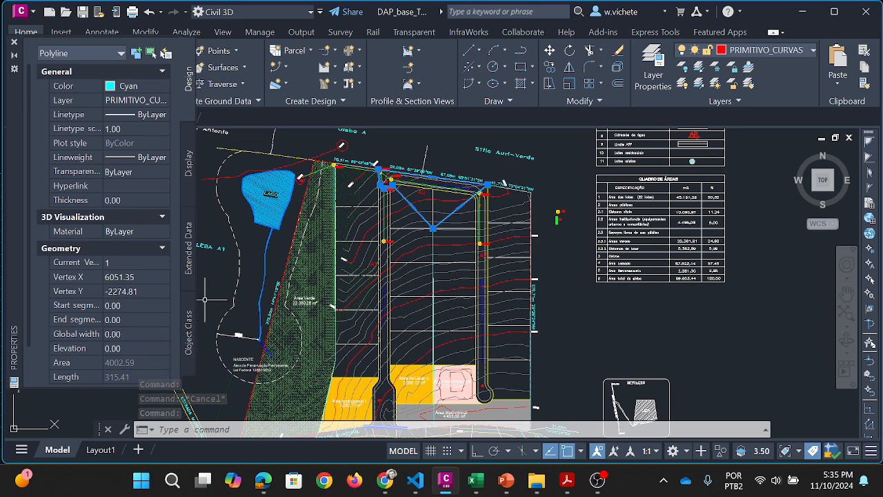
{"action": "key", "text": "Escape"}
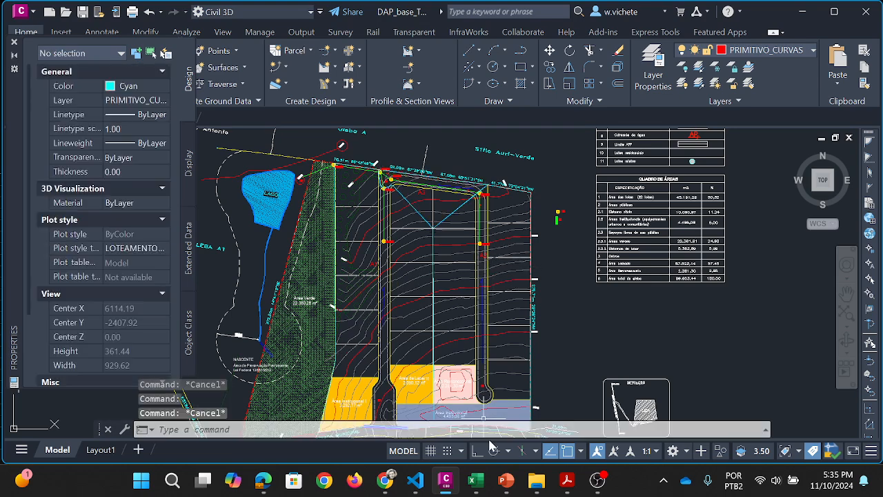
{"action": "mouse_move", "coordinate": [475, 479]}
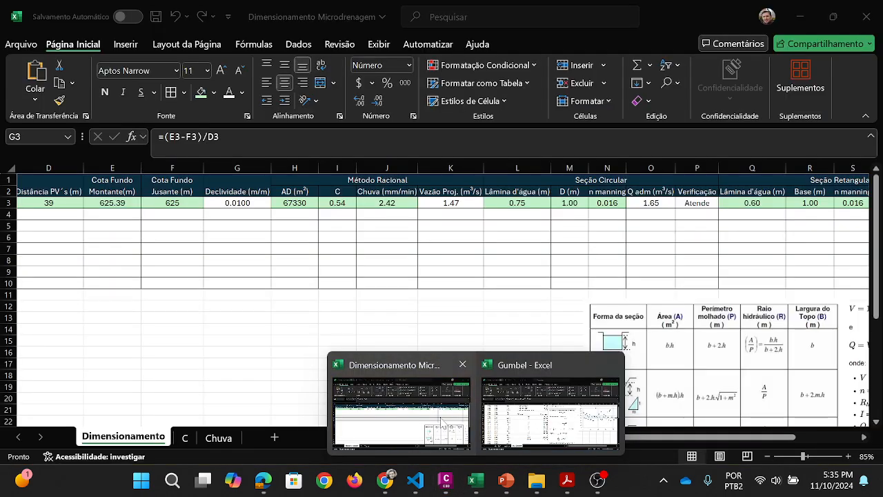
Step: Switch to the Dimensionamento Microdrenagem workbook and review the Saída row's AD formula in H3 and coefficient C, then the C sheet
{"action": "mouse_move", "coordinate": [525, 417]}
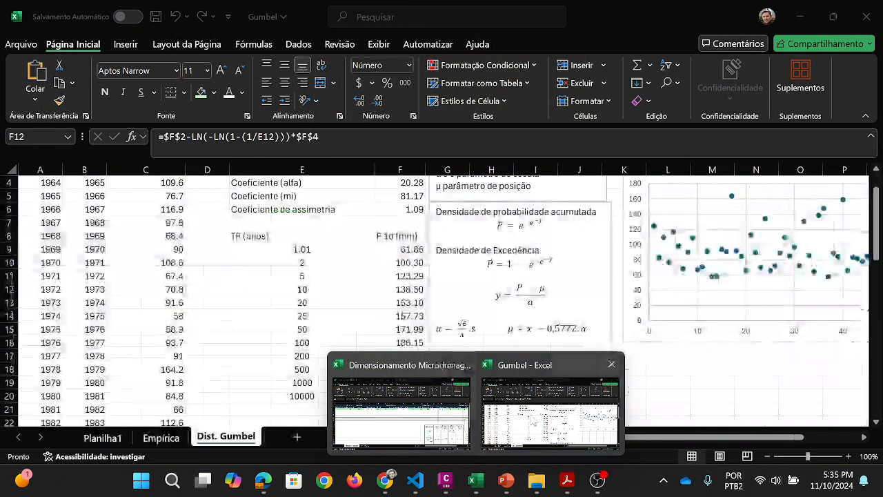
{"action": "left_click", "coordinate": [401, 413]}
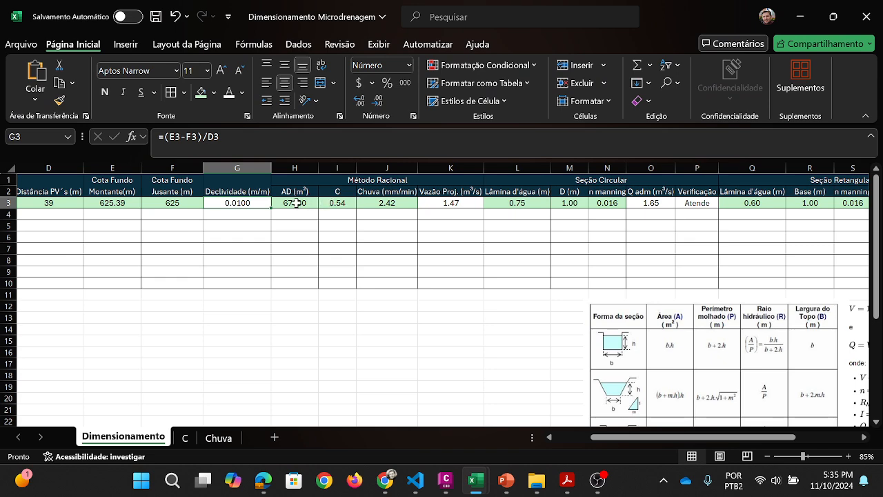
{"action": "left_click", "coordinate": [296, 203]}
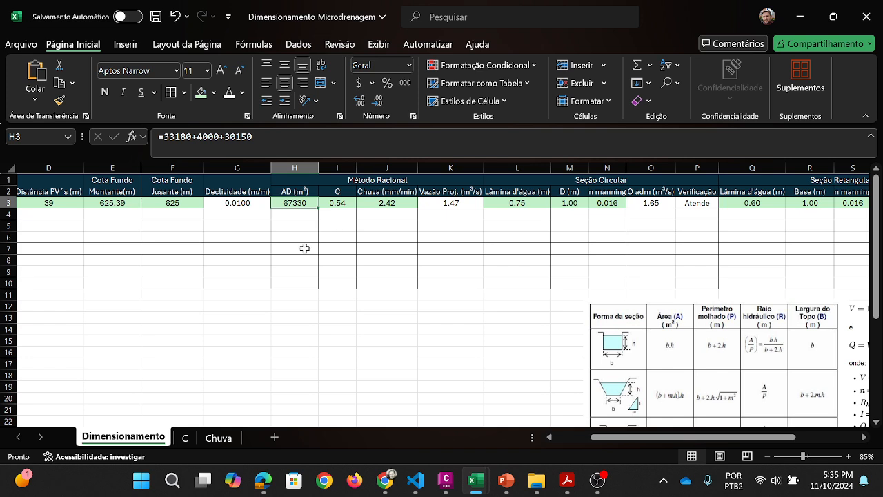
{"action": "left_click", "coordinate": [337, 203]}
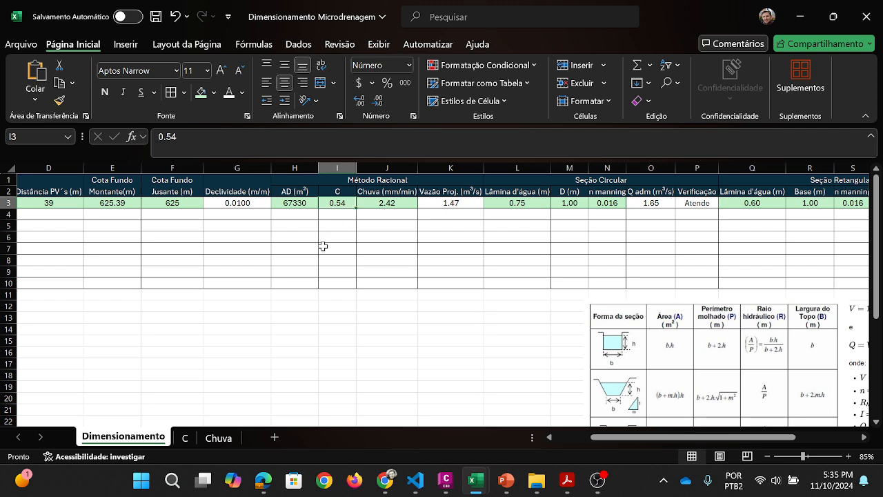
{"action": "left_click", "coordinate": [187, 438]}
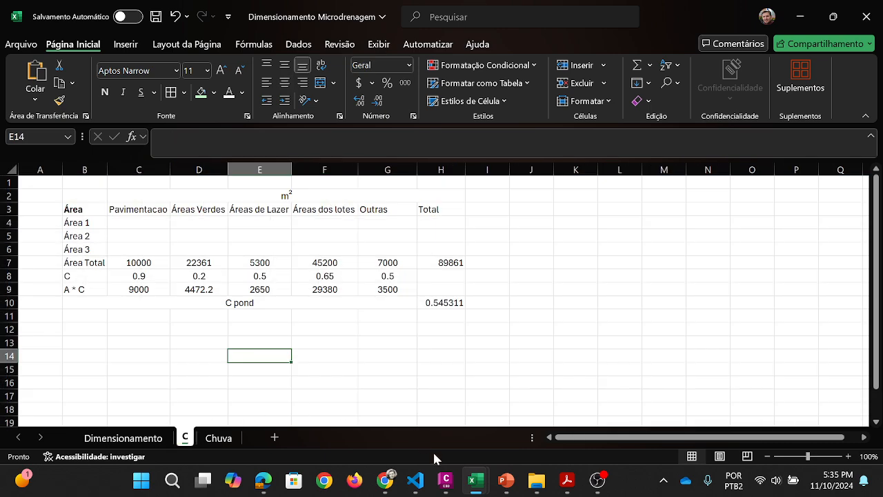
Step: Switch to Civil 3D and examine the Quadro de Áreas table against the subdivision's lots, streets, green and leisure areas
{"action": "left_click", "coordinate": [446, 480]}
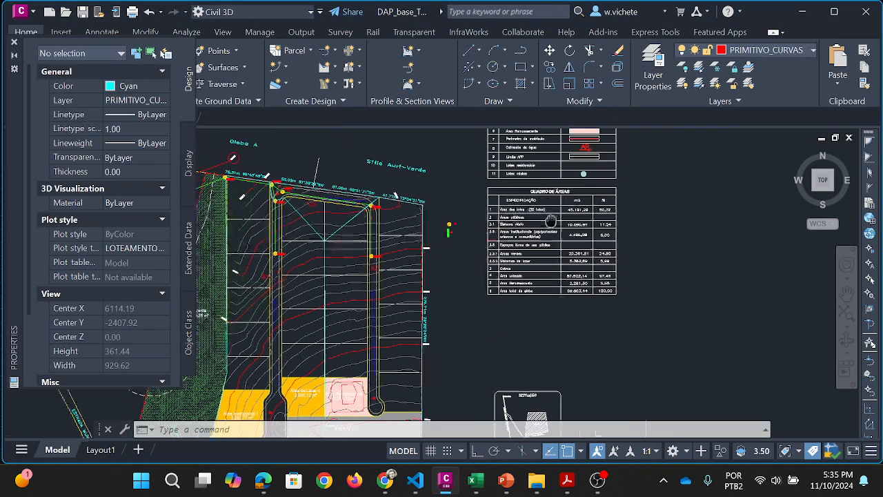
{"action": "scroll", "coordinate": [548, 221], "scroll_direction": "up", "scroll_amount": 4}
{"action": "left_click_drag", "start_coordinate": [551, 221], "coordinate": [547, 201]}
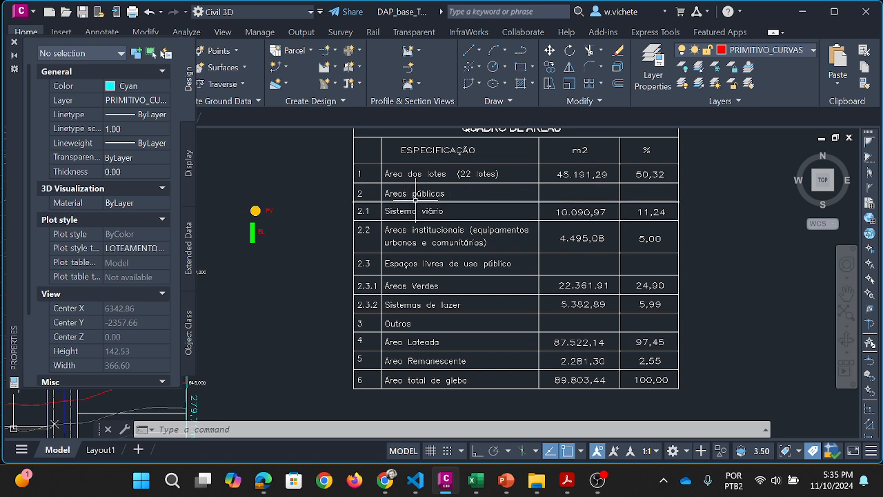
{"action": "scroll", "coordinate": [419, 211], "scroll_direction": "down", "scroll_amount": 6}
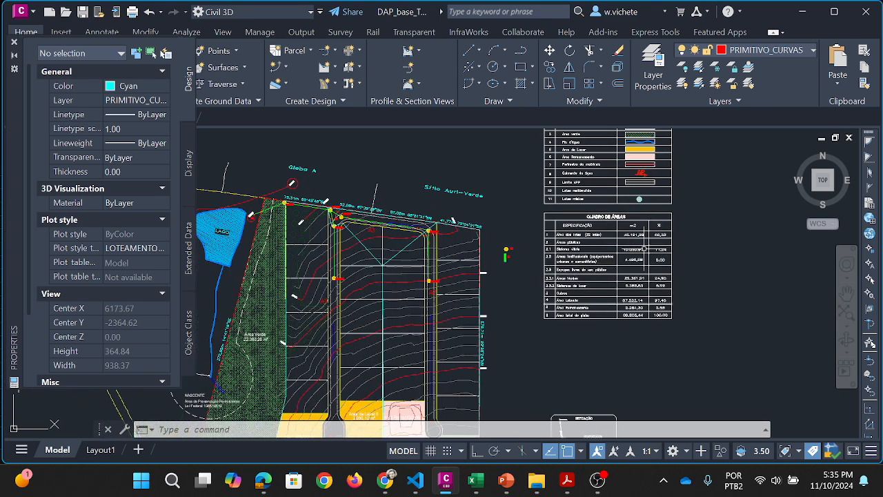
{"action": "scroll", "coordinate": [552, 253], "scroll_direction": "down", "scroll_amount": 3}
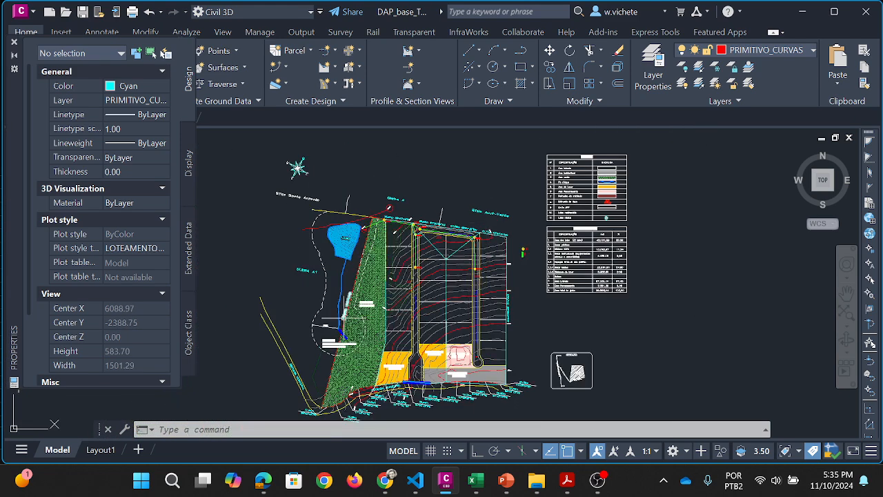
{"action": "scroll", "coordinate": [383, 304], "scroll_direction": "up", "scroll_amount": 3}
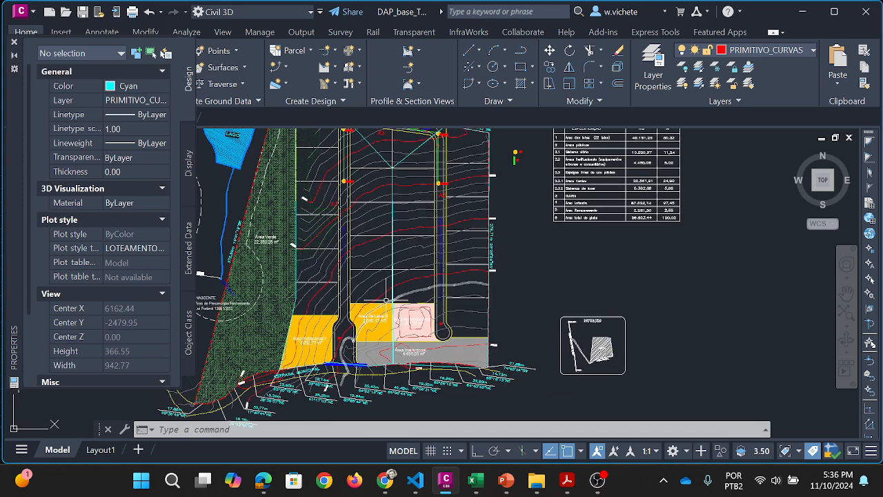
Step: Return to the Excel C sheet and review the Área Total row by land use, the C pond row and the A * C formula
{"action": "mouse_move", "coordinate": [476, 490]}
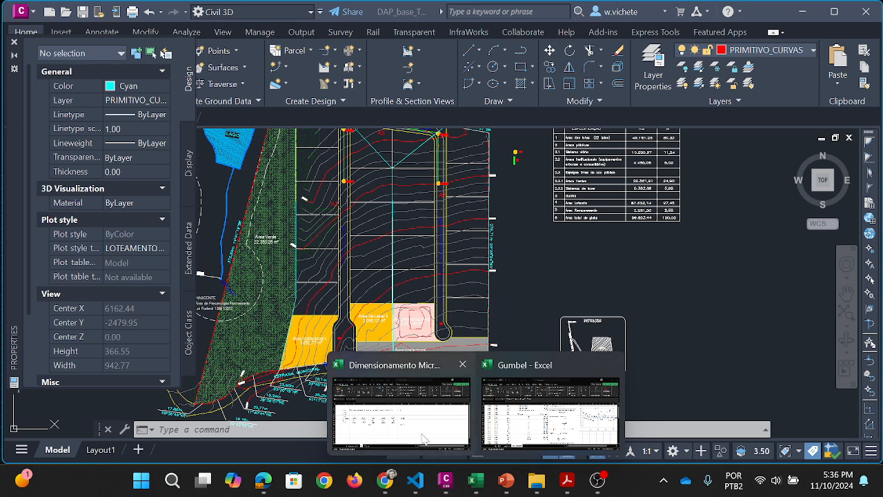
{"action": "left_click", "coordinate": [414, 410]}
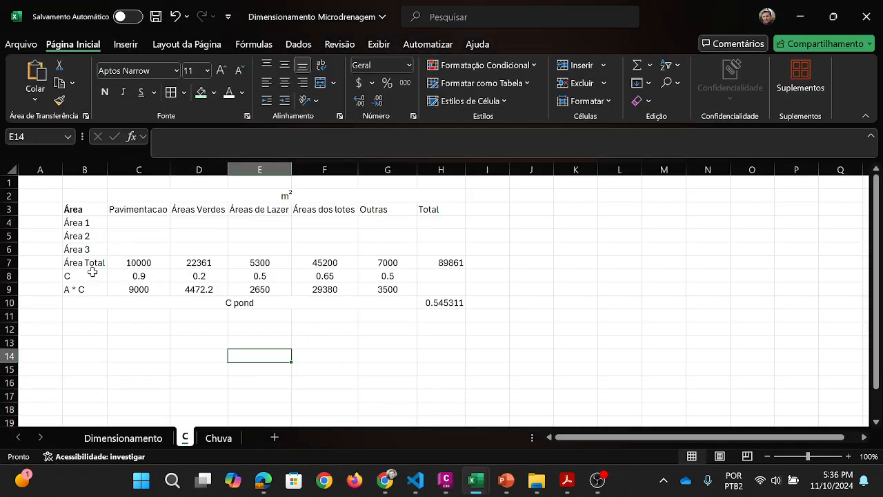
{"action": "left_click_drag", "start_coordinate": [93, 262], "coordinate": [445, 263]}
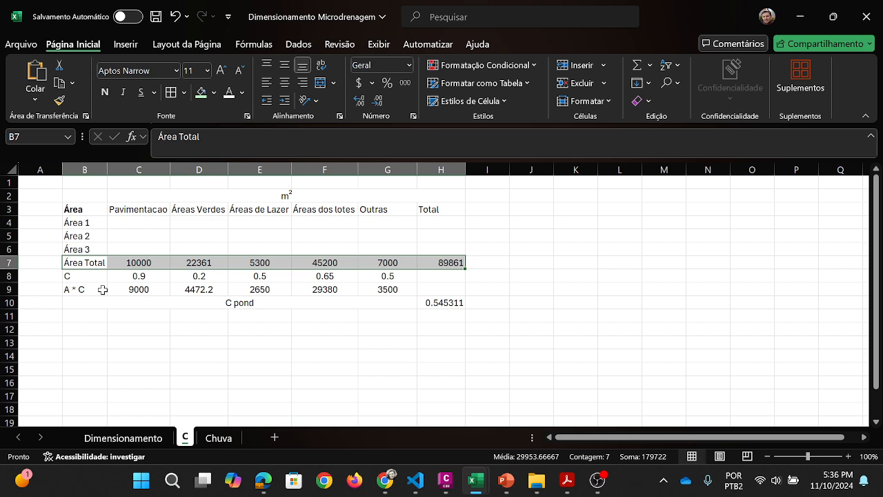
{"action": "left_click", "coordinate": [240, 303]}
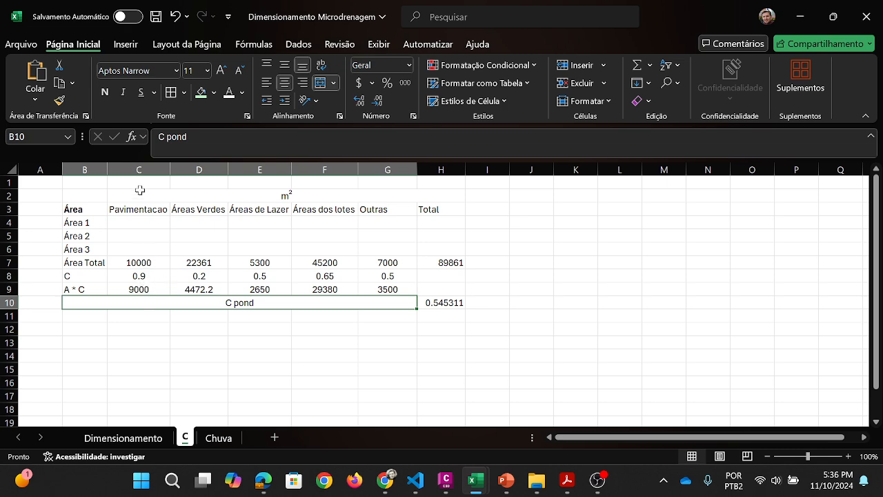
{"action": "left_click", "coordinate": [141, 211]}
{"action": "left_click_drag", "start_coordinate": [142, 211], "coordinate": [147, 262]}
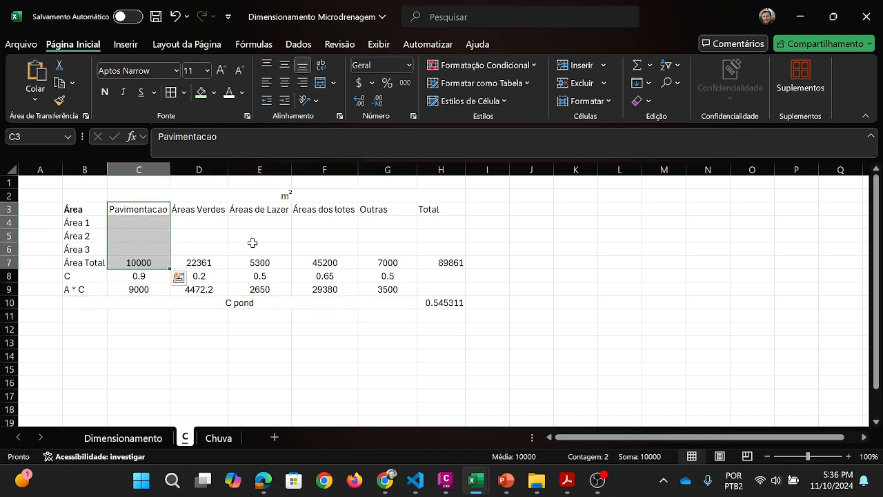
{"action": "left_click", "coordinate": [214, 287]}
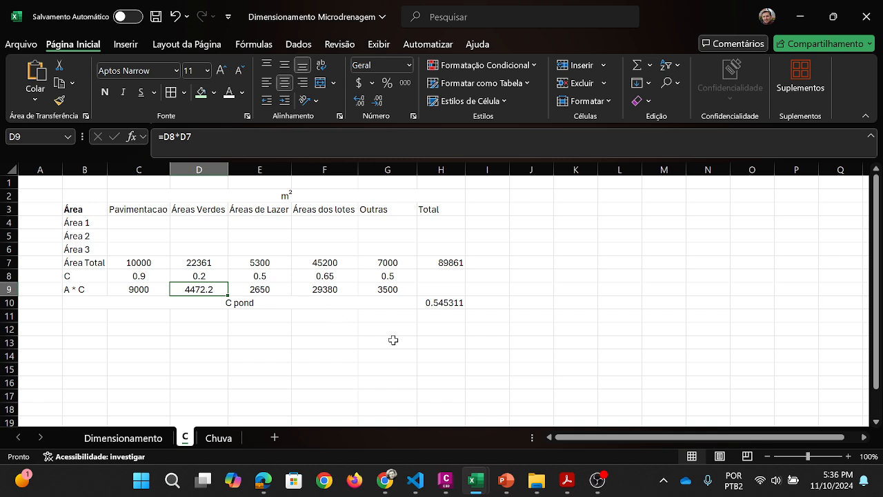
{"action": "left_click", "coordinate": [176, 323]}
Step: Review the runoff coefficient C assigned to each land use in row 8, from Pavimentacao to Outras
{"action": "left_click", "coordinate": [143, 277]}
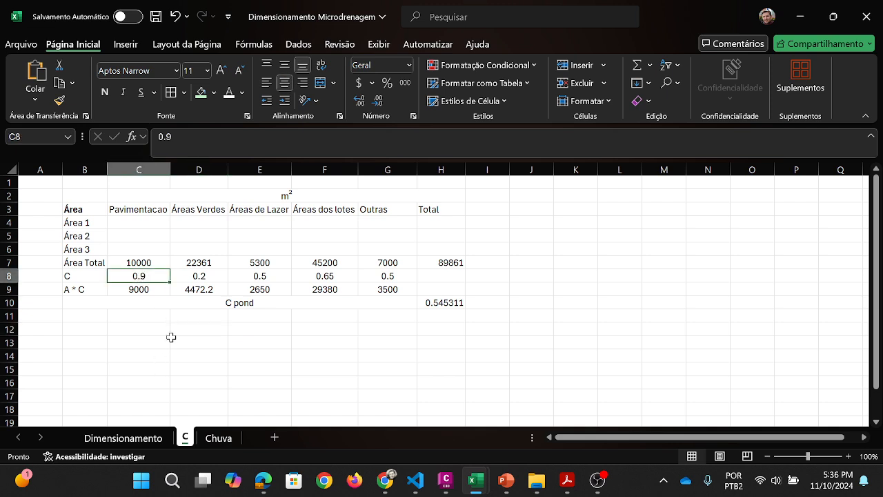
{"action": "left_click", "coordinate": [213, 275]}
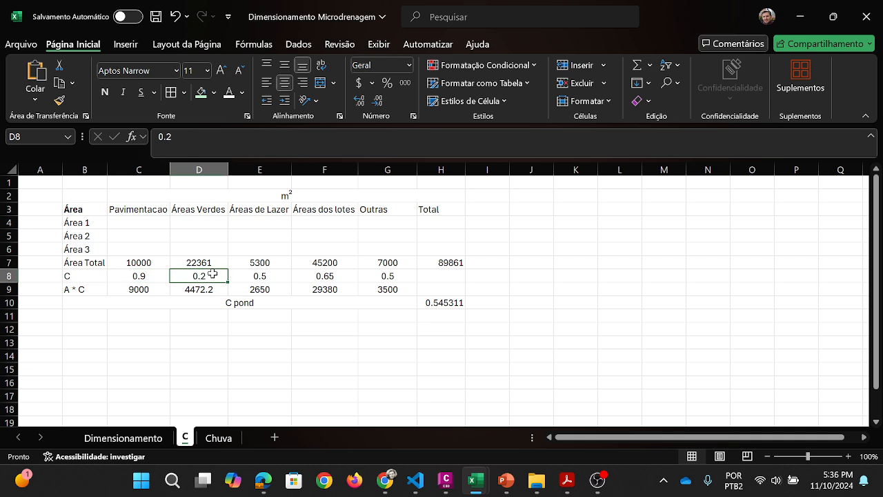
{"action": "left_click", "coordinate": [276, 276]}
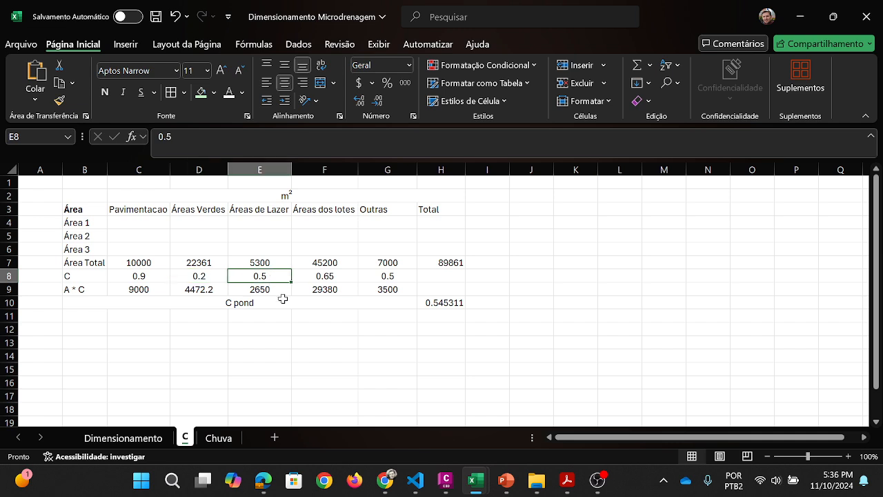
{"action": "left_click", "coordinate": [346, 275]}
{"action": "left_click_drag", "start_coordinate": [400, 278], "coordinate": [139, 275]}
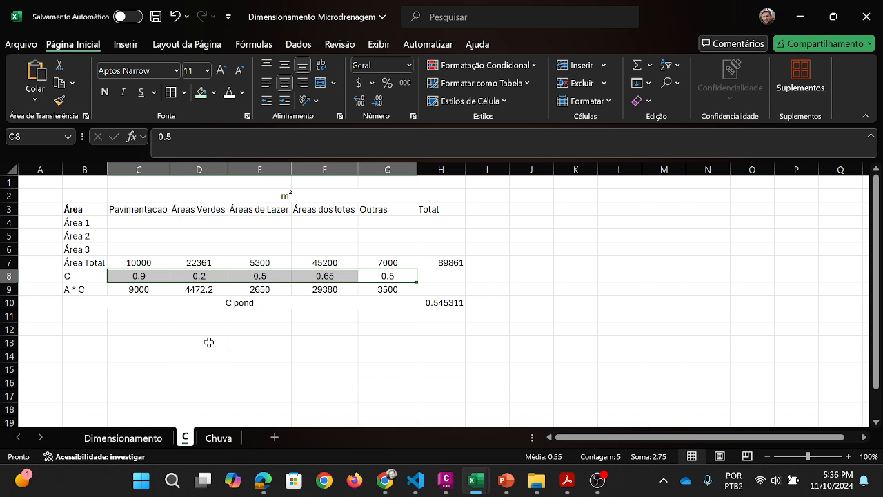
{"action": "left_click", "coordinate": [389, 330]}
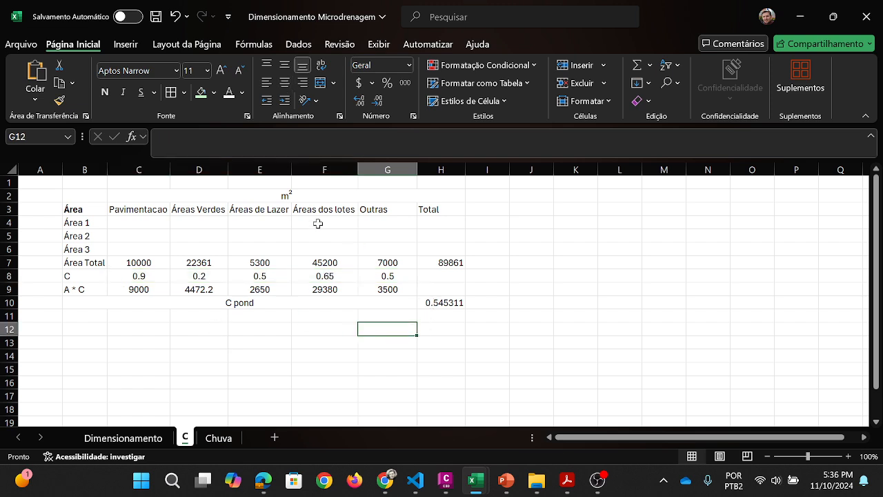
Step: Check the weighted coefficient formula in H10, then compare it with the AD and C cells of the Saída row on the Dimensionamento sheet
{"action": "left_click", "coordinate": [456, 305]}
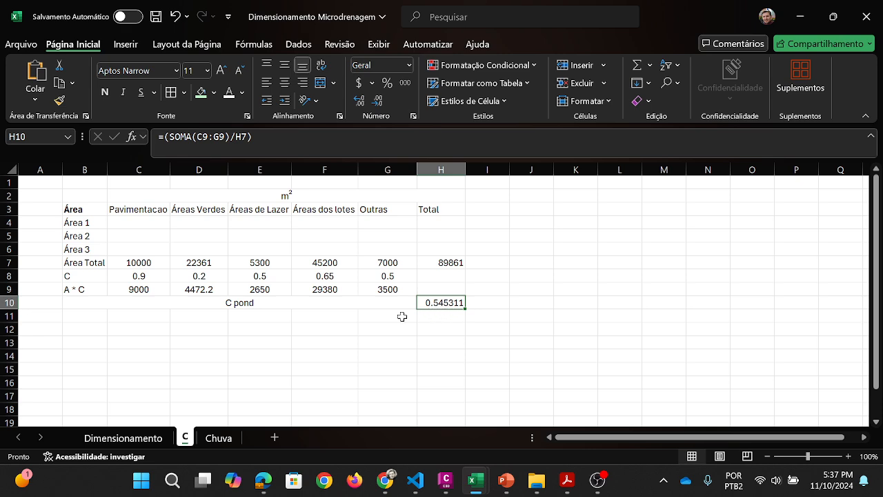
{"action": "left_click", "coordinate": [149, 440]}
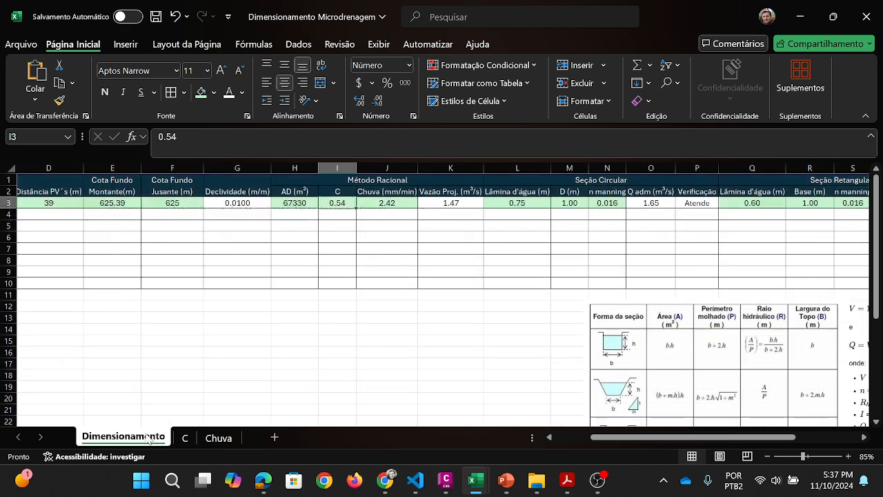
{"action": "left_click", "coordinate": [294, 202]}
{"action": "left_click", "coordinate": [337, 203]}
Step: Switch to the Gumbel workbook and examine the Dist. Gumbel sheet's return-period rainfall table and the scatter chart of annual maximums
{"action": "mouse_move", "coordinate": [474, 477]}
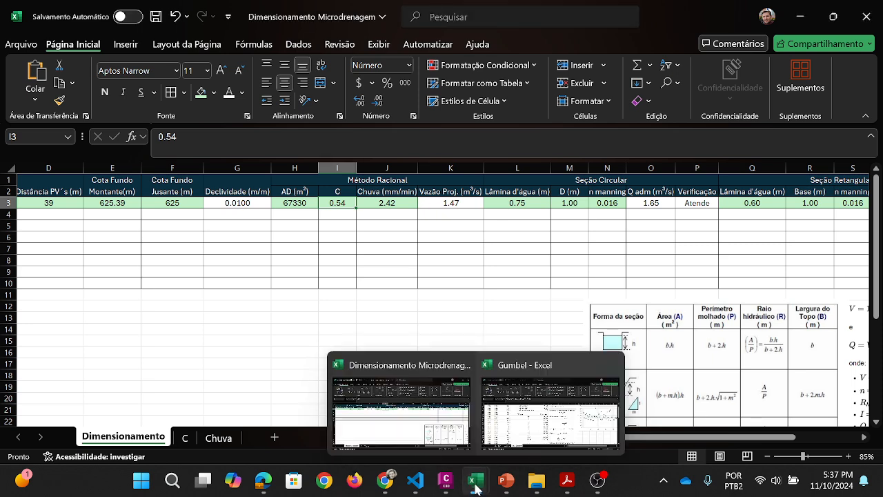
{"action": "left_click", "coordinate": [544, 418]}
{"action": "scroll", "coordinate": [356, 267], "scroll_direction": "up", "scroll_amount": 1}
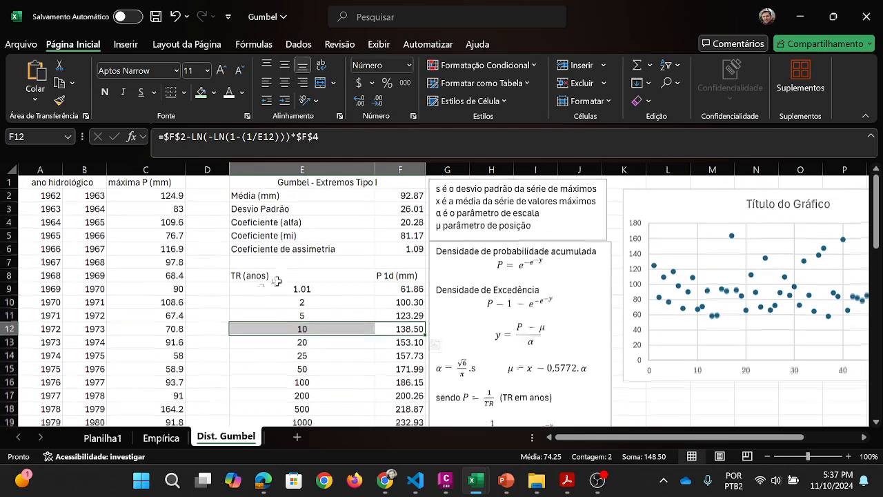
{"action": "scroll", "coordinate": [348, 283], "scroll_direction": "down", "scroll_amount": 2}
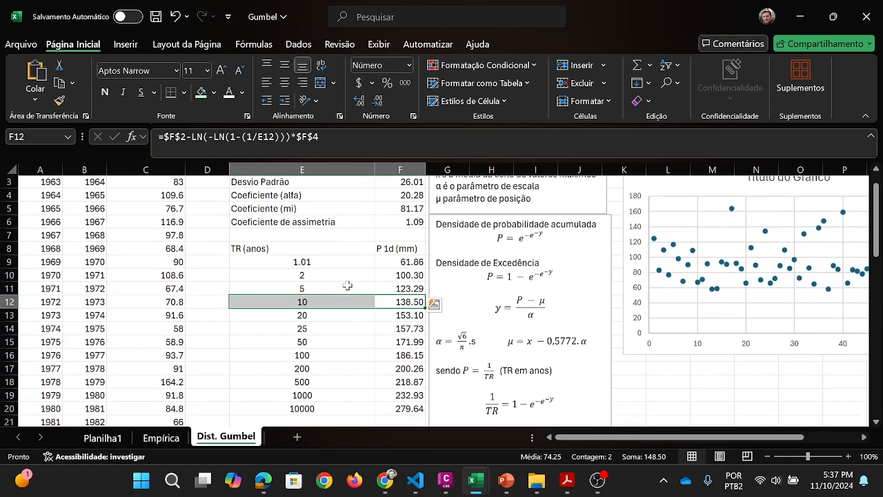
{"action": "left_click_drag", "start_coordinate": [283, 195], "coordinate": [399, 357]}
{"action": "scroll", "coordinate": [381, 326], "scroll_direction": "up", "scroll_amount": 2}
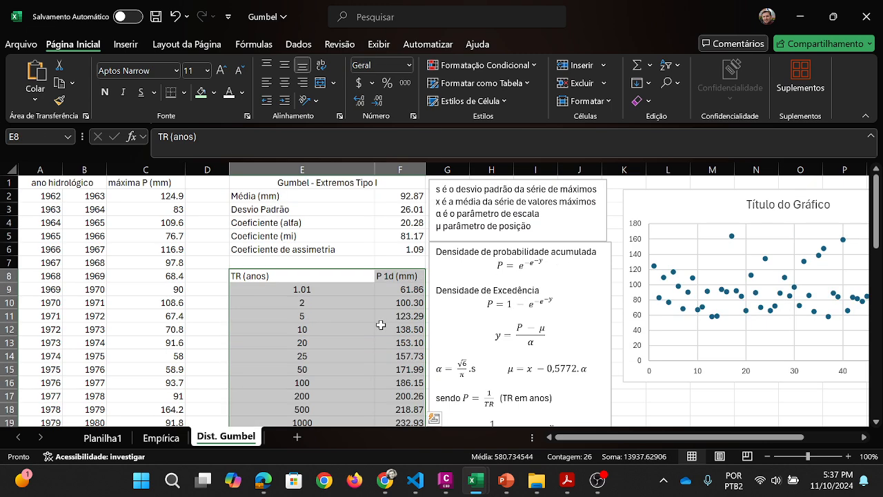
{"action": "scroll", "coordinate": [381, 324], "scroll_direction": "down", "scroll_amount": 1, "text": "ctrl"}
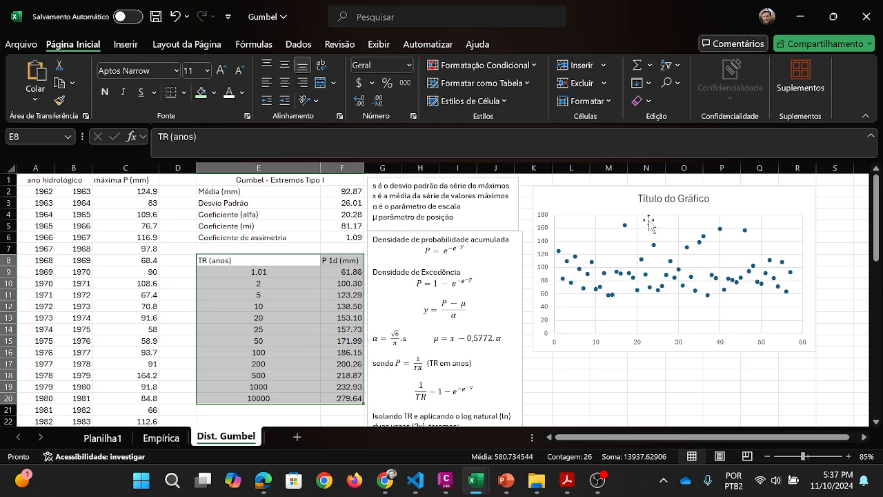
{"action": "left_click", "coordinate": [619, 349]}
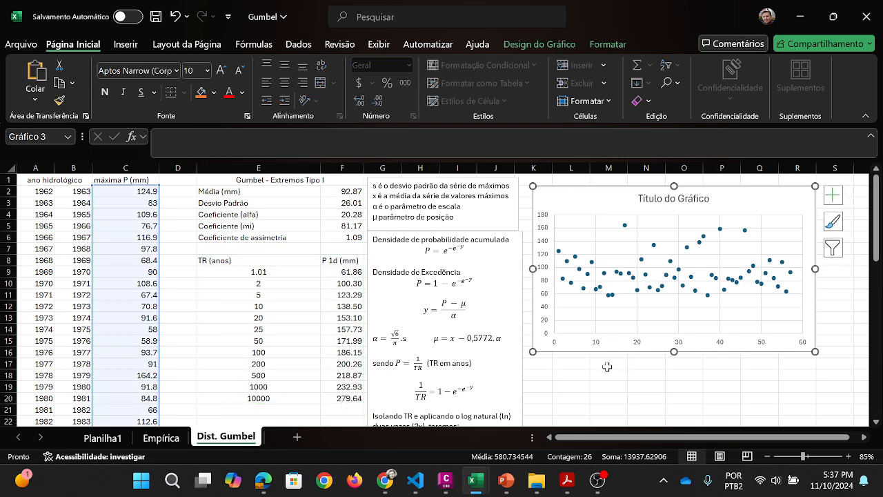
{"action": "left_click", "coordinate": [602, 373]}
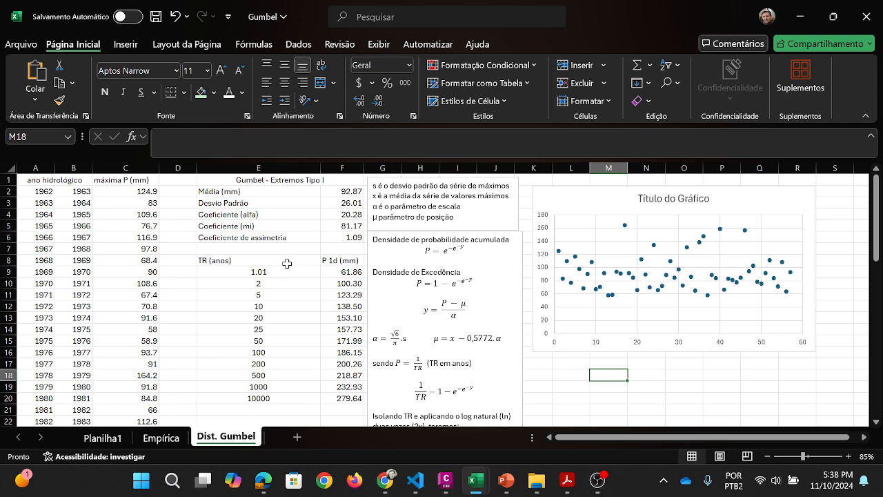
Step: Review the TR and P 1d table, focusing on the one-day rainfall for the 10-year return period
{"action": "left_click_drag", "start_coordinate": [286, 262], "coordinate": [358, 401]}
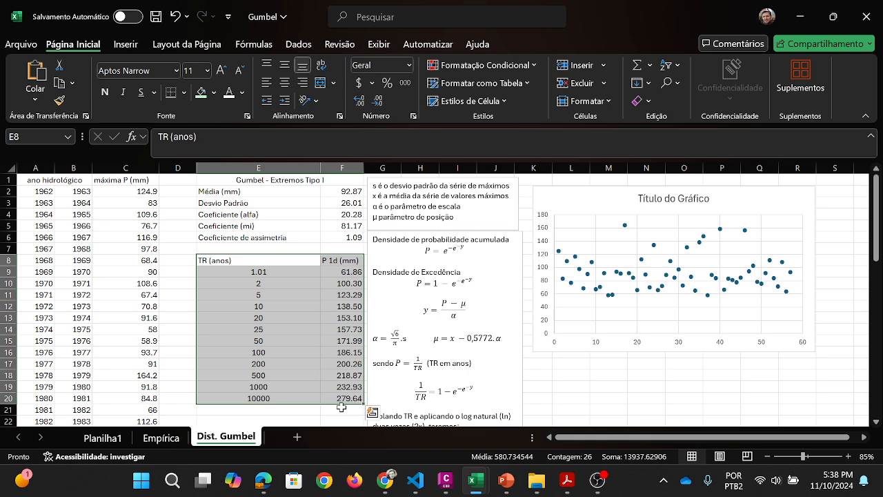
{"action": "left_click_drag", "start_coordinate": [282, 304], "coordinate": [354, 304]}
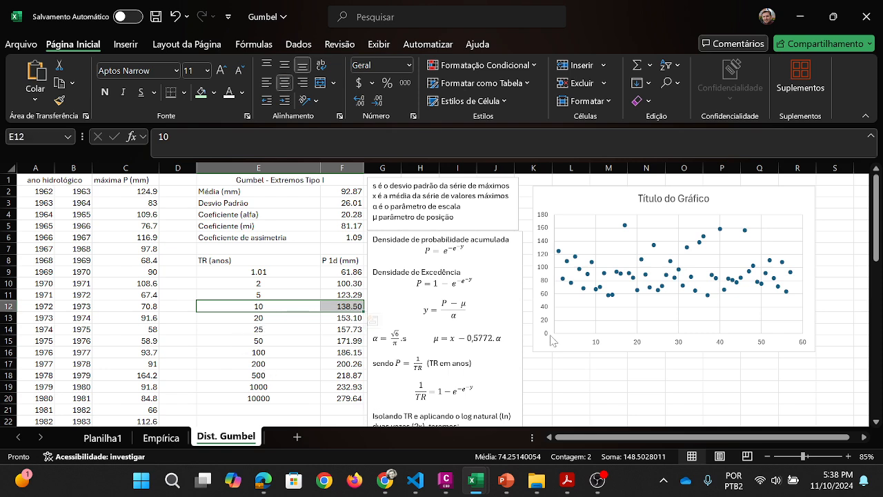
{"action": "left_click", "coordinate": [581, 362]}
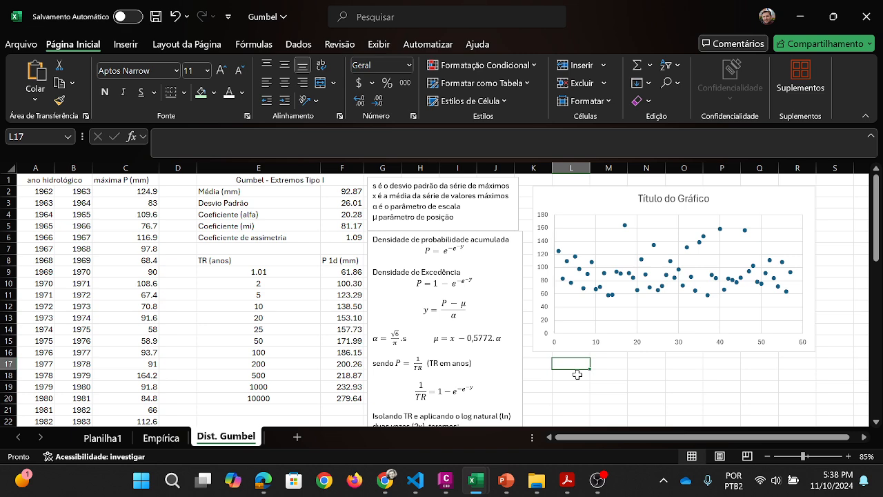
{"action": "left_click_drag", "start_coordinate": [287, 304], "coordinate": [345, 306]}
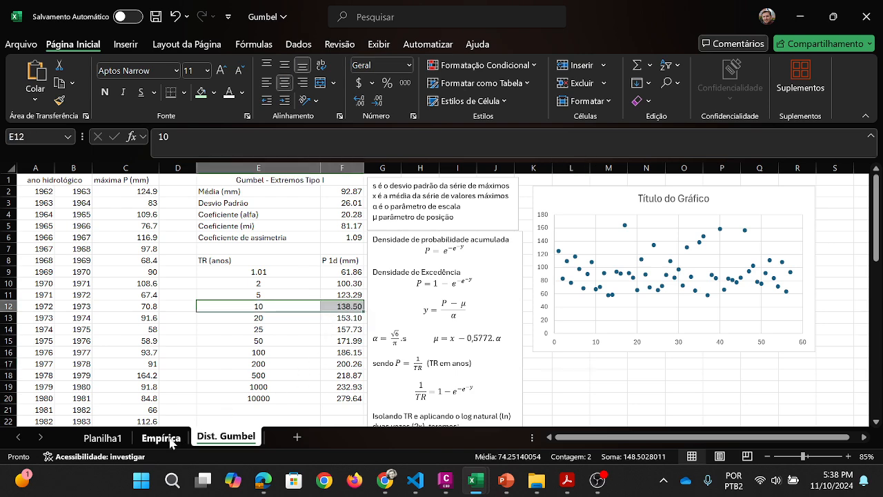
{"action": "mouse_move", "coordinate": [469, 467]}
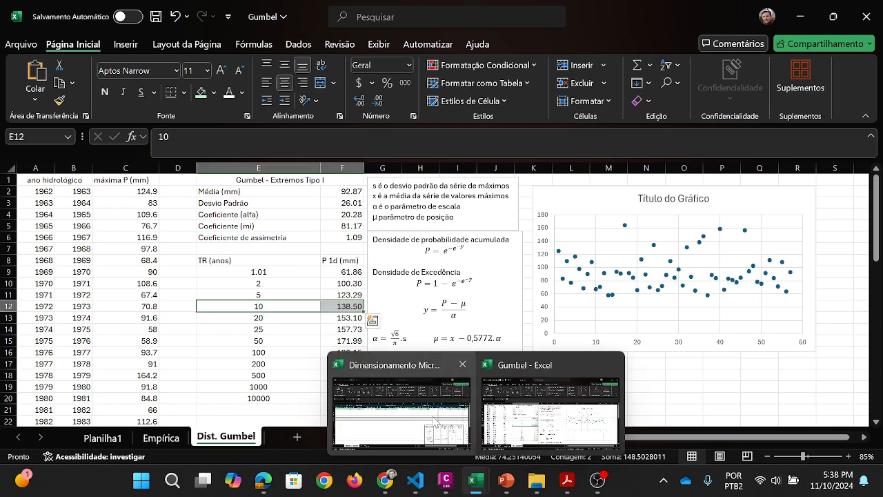
Step: Switch to the Dimensionamento Microdrenagem workbook and examine the one-day rainfall for TR 10 anos on the Chuva sheet
{"action": "left_click", "coordinate": [434, 418]}
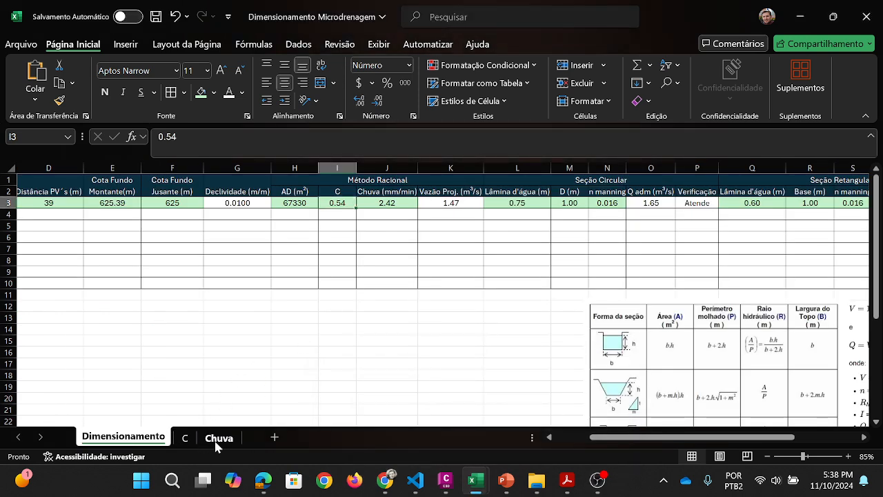
{"action": "left_click", "coordinate": [215, 437]}
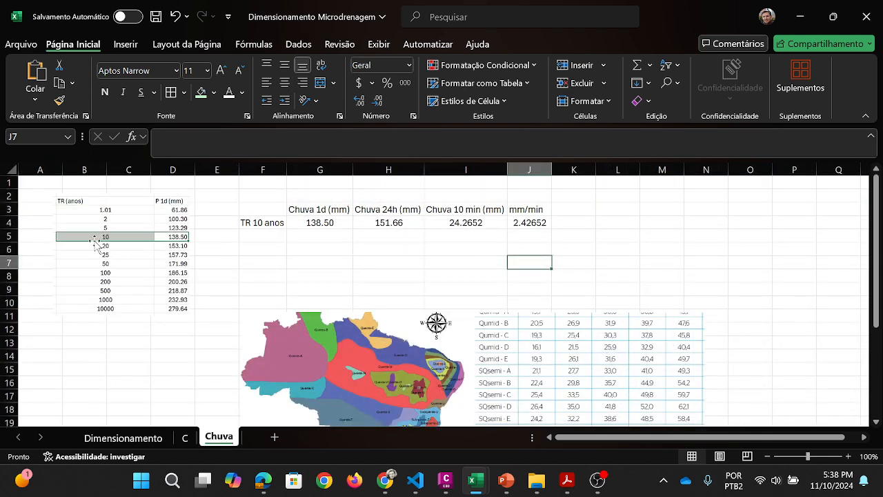
{"action": "left_click_drag", "start_coordinate": [312, 212], "coordinate": [314, 225]}
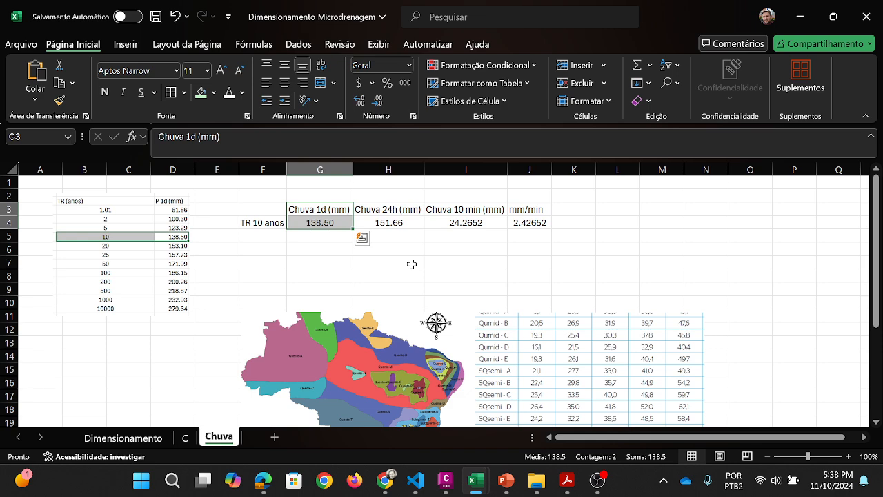
Step: Check the formula in H4 that converts the one-day rainfall to Chuva 24h
{"action": "left_click", "coordinate": [398, 223]}
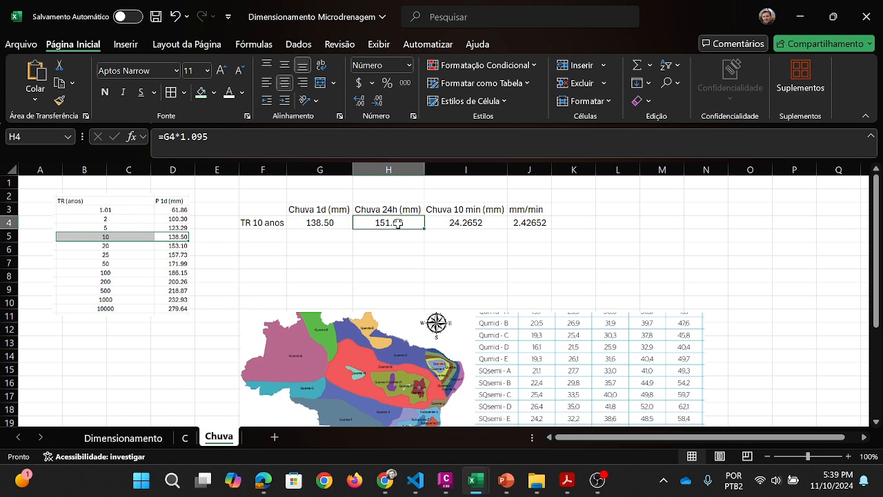
{"action": "left_click", "coordinate": [394, 237]}
{"action": "left_click", "coordinate": [398, 223]}
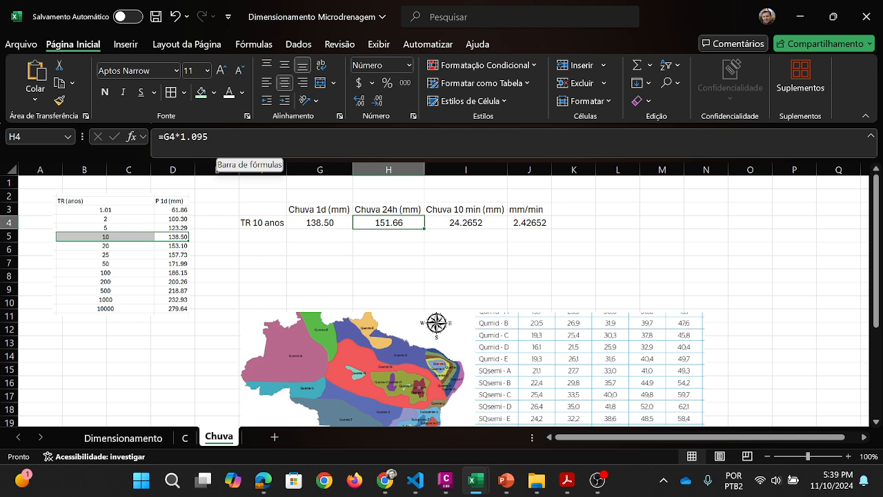
{"action": "left_click", "coordinate": [345, 236]}
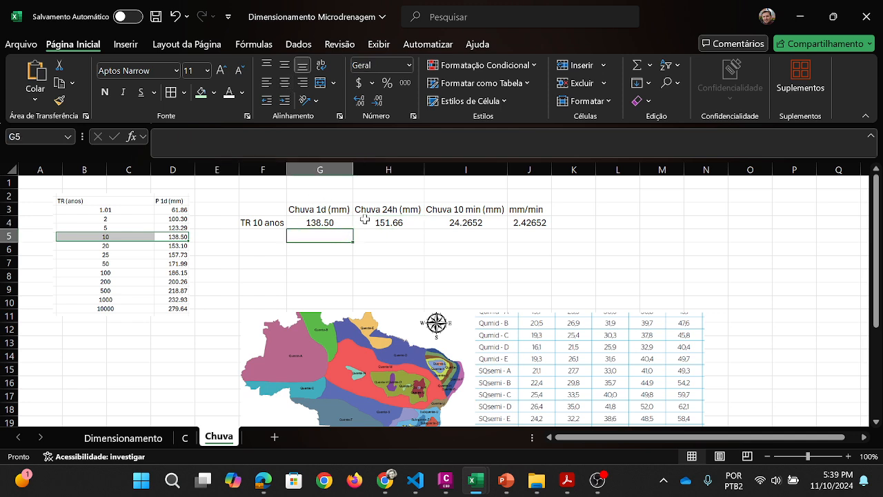
{"action": "left_click", "coordinate": [389, 235]}
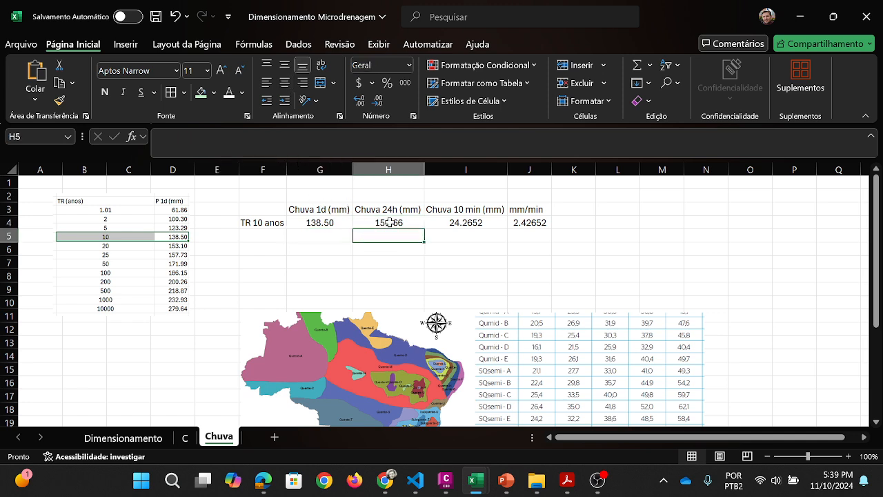
{"action": "left_click", "coordinate": [389, 222]}
{"action": "left_click", "coordinate": [391, 236]}
Step: Examine the isozone map of Brazil and the highlighted SQsuper - B row in the coefficient table on the Chuva sheet
{"action": "scroll", "coordinate": [399, 254], "scroll_direction": "down", "scroll_amount": 2}
{"action": "scroll", "coordinate": [387, 260], "scroll_direction": "down", "scroll_amount": 2}
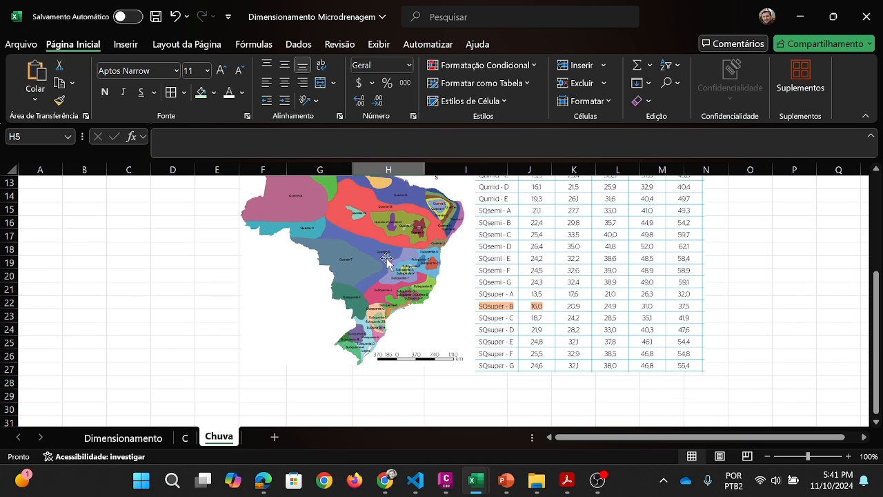
{"action": "scroll", "coordinate": [362, 272], "scroll_direction": "up", "scroll_amount": 1}
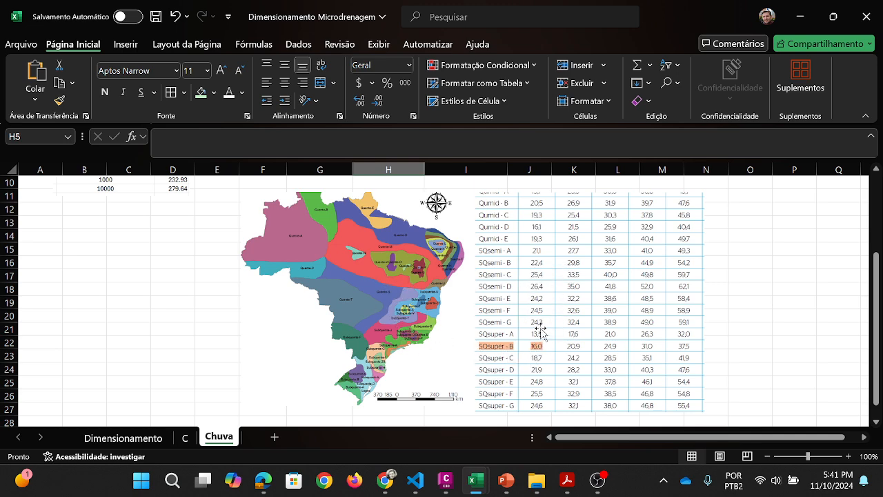
Step: Switch to the article PDF in Acrobat and read the Tabela 3 caption, focusing on the disaggregation ratio and the recurrence period
{"action": "mouse_move", "coordinate": [566, 482]}
{"action": "left_click", "coordinate": [557, 416]}
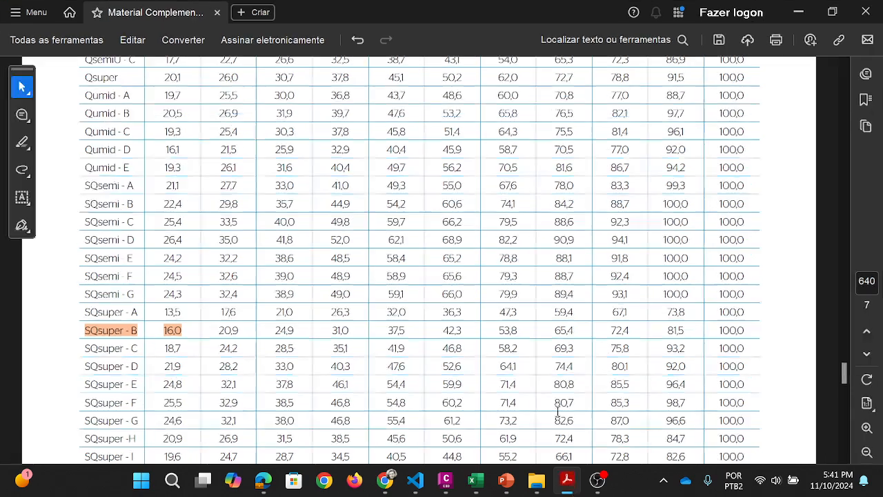
{"action": "scroll", "coordinate": [330, 307], "scroll_direction": "up", "scroll_amount": 5}
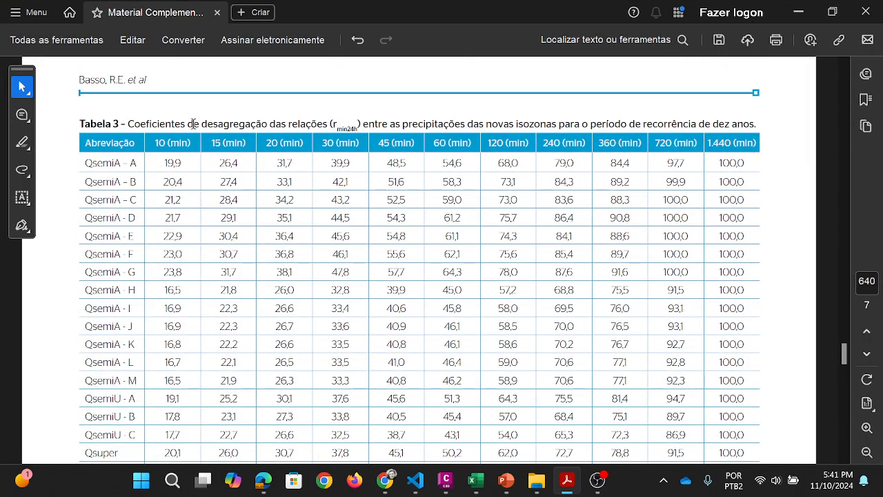
{"action": "left_click_drag", "start_coordinate": [184, 124], "coordinate": [359, 128]}
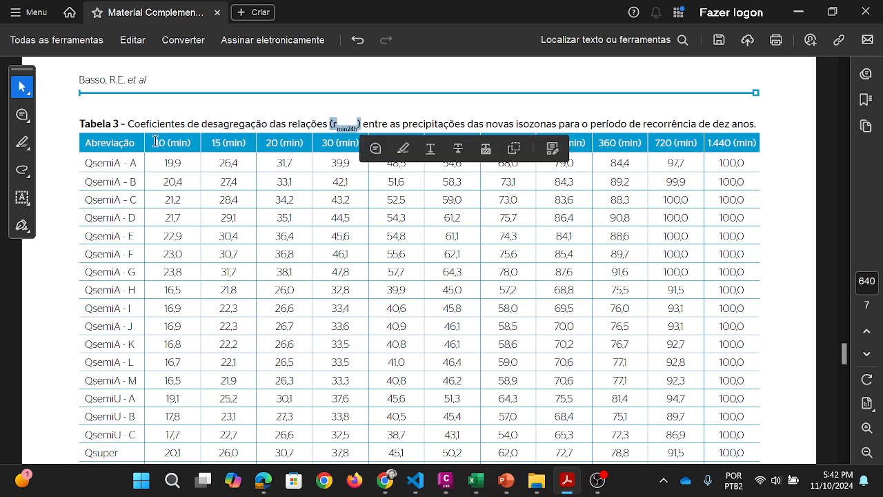
{"action": "left_click_drag", "start_coordinate": [629, 123], "coordinate": [696, 124]}
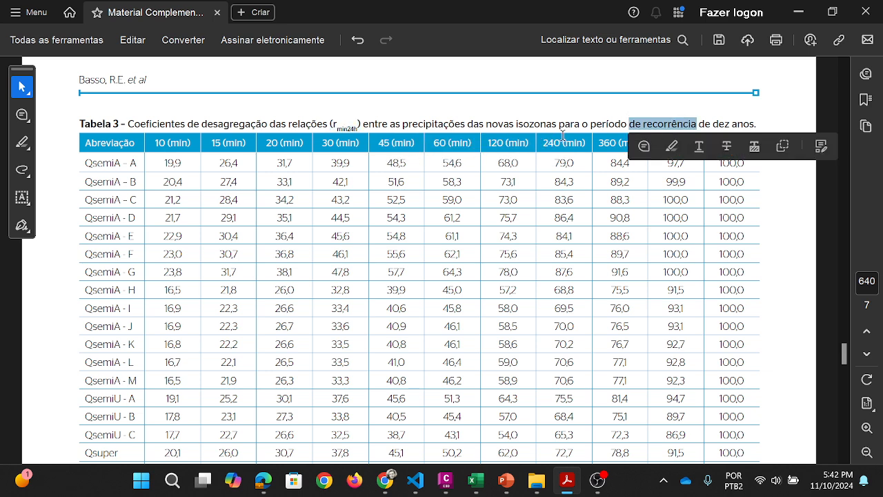
{"action": "left_click", "coordinate": [535, 127]}
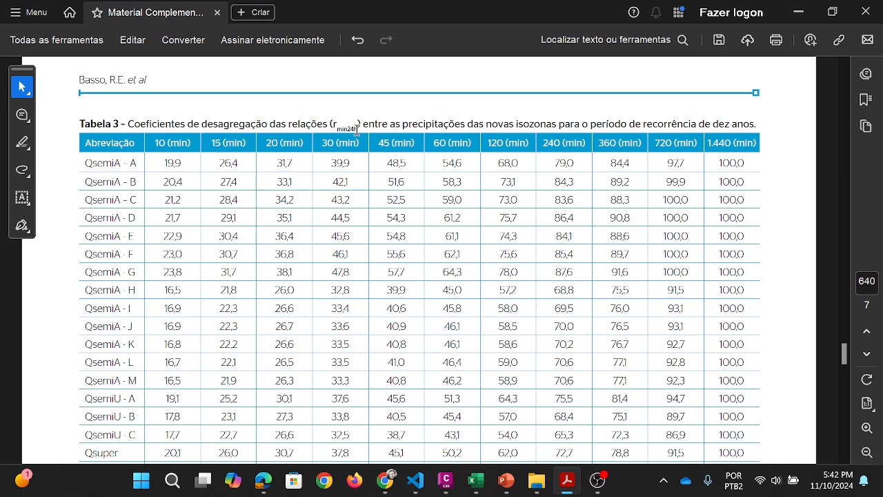
{"action": "left_click_drag", "start_coordinate": [356, 129], "coordinate": [336, 127]}
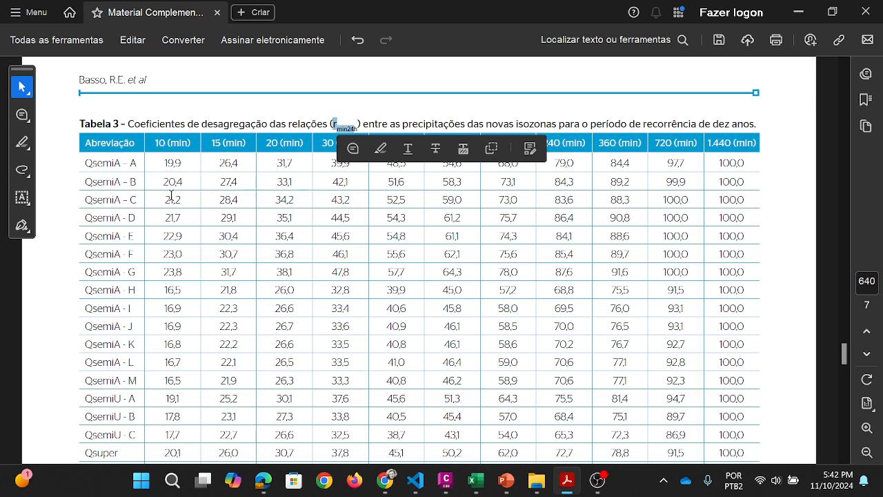
Step: Compare the Figura 4 isozone map with Tabela 3 and locate the 10-minute coefficient for SQsuper - B
{"action": "scroll", "coordinate": [194, 266], "scroll_direction": "up", "scroll_amount": 2}
{"action": "scroll", "coordinate": [194, 261], "scroll_direction": "up", "scroll_amount": 10}
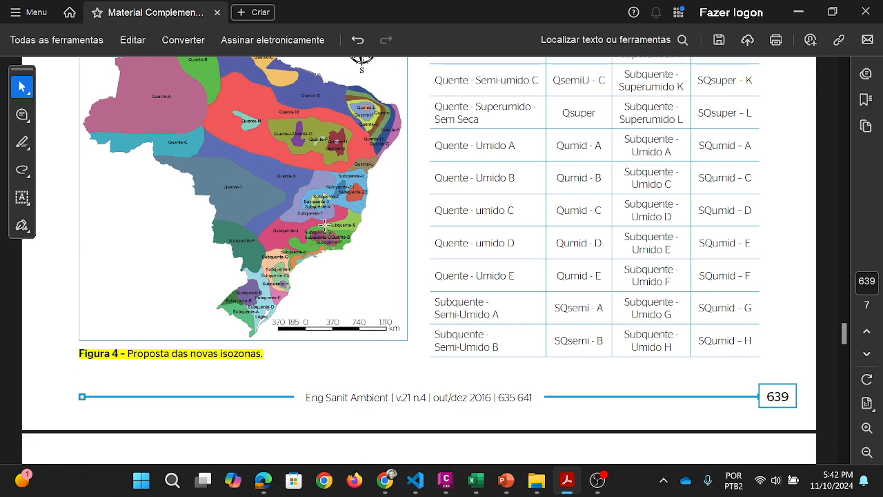
{"action": "scroll", "coordinate": [303, 276], "scroll_direction": "down", "scroll_amount": 12}
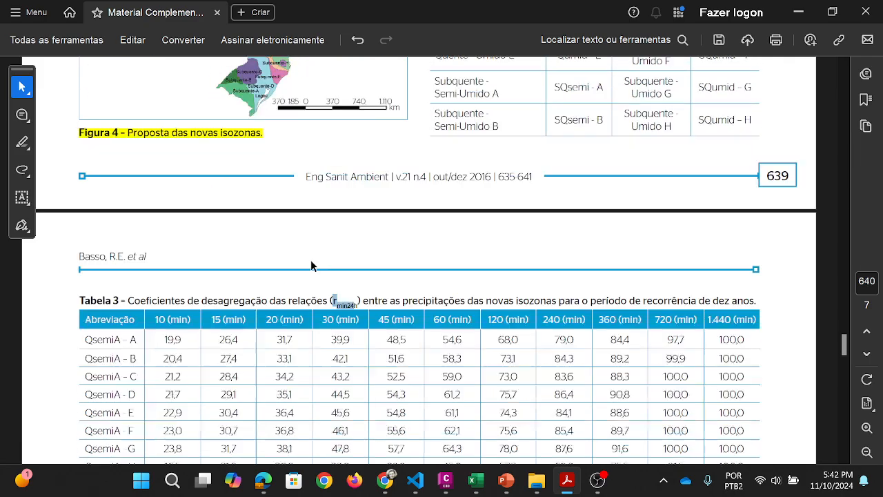
{"action": "scroll", "coordinate": [300, 293], "scroll_direction": "down", "scroll_amount": 8}
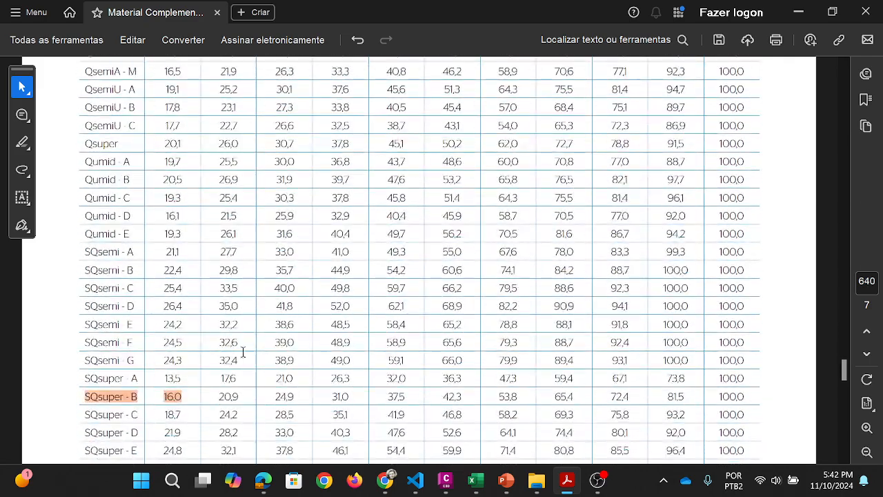
{"action": "scroll", "coordinate": [173, 349], "scroll_direction": "up", "scroll_amount": 13}
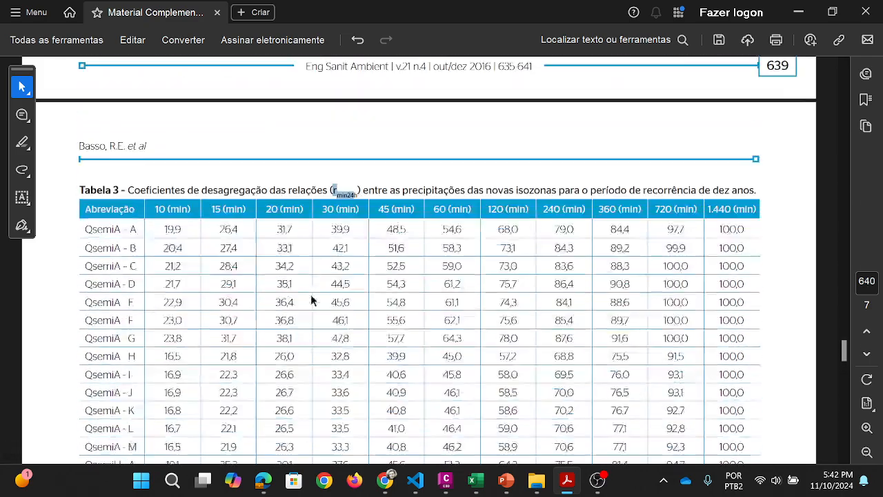
{"action": "scroll", "coordinate": [322, 291], "scroll_direction": "up", "scroll_amount": 2}
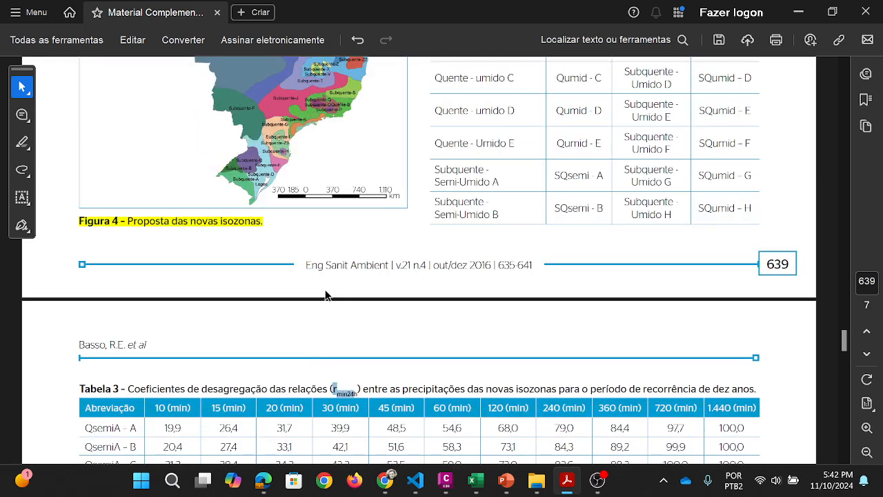
{"action": "scroll", "coordinate": [326, 295], "scroll_direction": "down", "scroll_amount": 12}
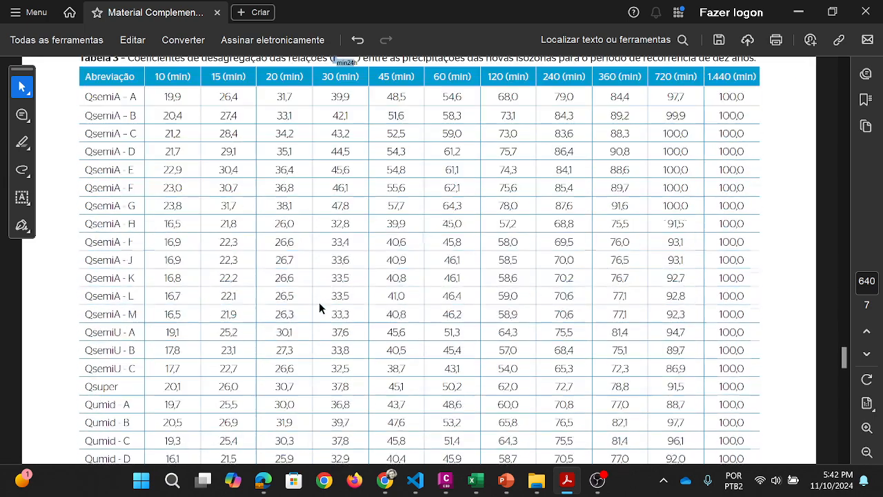
{"action": "scroll", "coordinate": [317, 312], "scroll_direction": "down", "scroll_amount": 2}
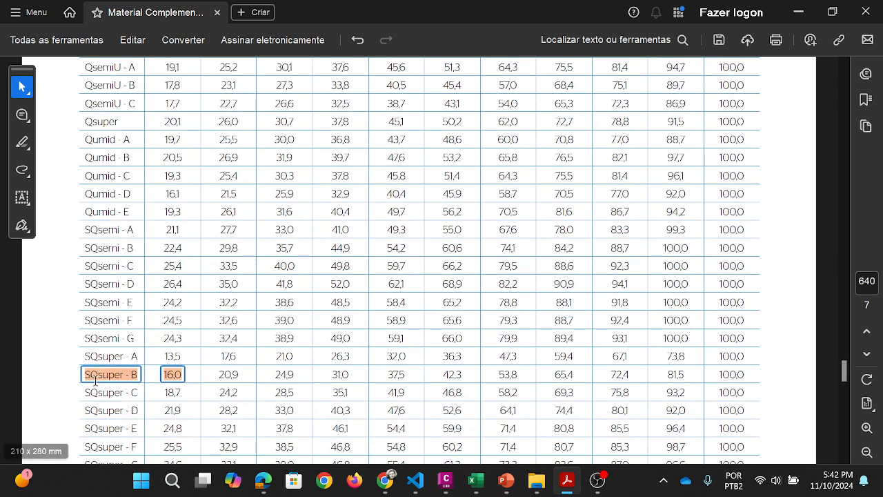
{"action": "left_click", "coordinate": [178, 375]}
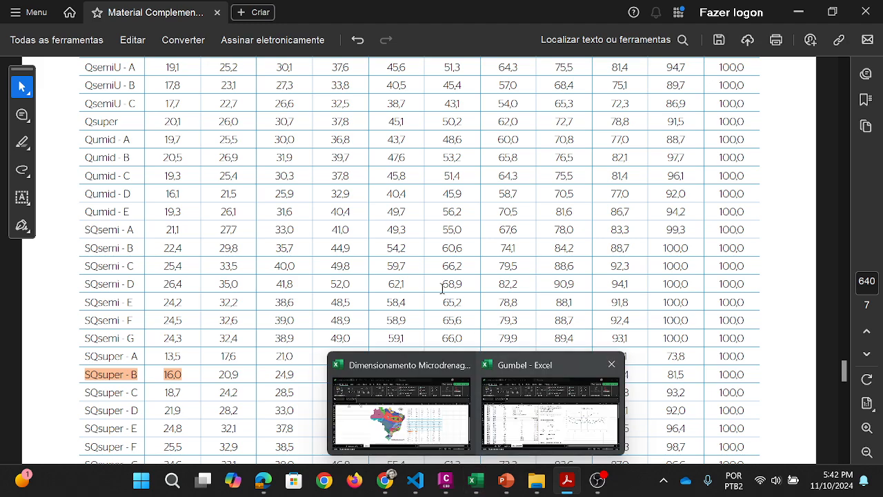
Step: Review the isozone names and abbreviations in Tabela 2 alongside the Figura 4 map on page 639
{"action": "scroll", "coordinate": [442, 288], "scroll_direction": "up", "scroll_amount": 10}
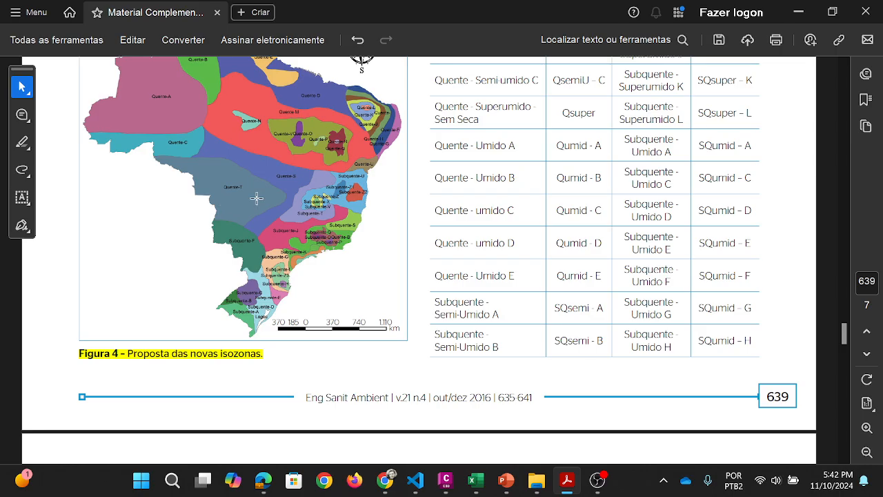
{"action": "scroll", "coordinate": [219, 196], "scroll_direction": "up", "scroll_amount": 10}
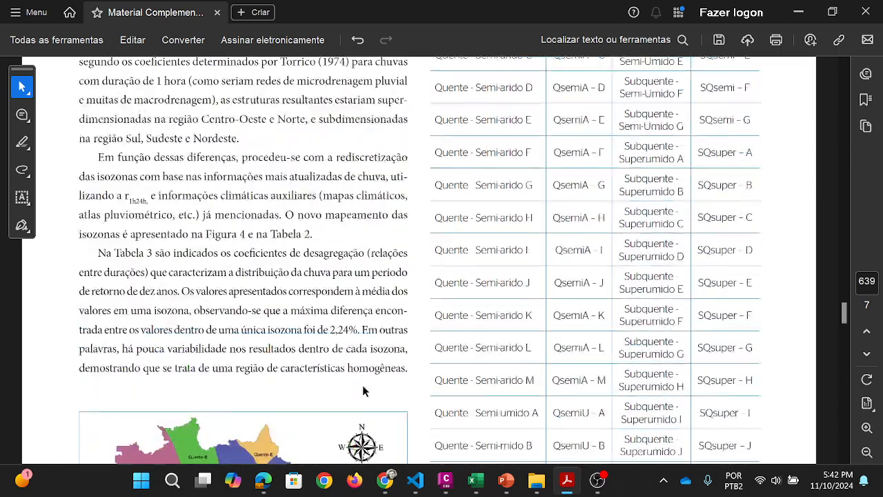
{"action": "scroll", "coordinate": [376, 390], "scroll_direction": "down", "scroll_amount": 10}
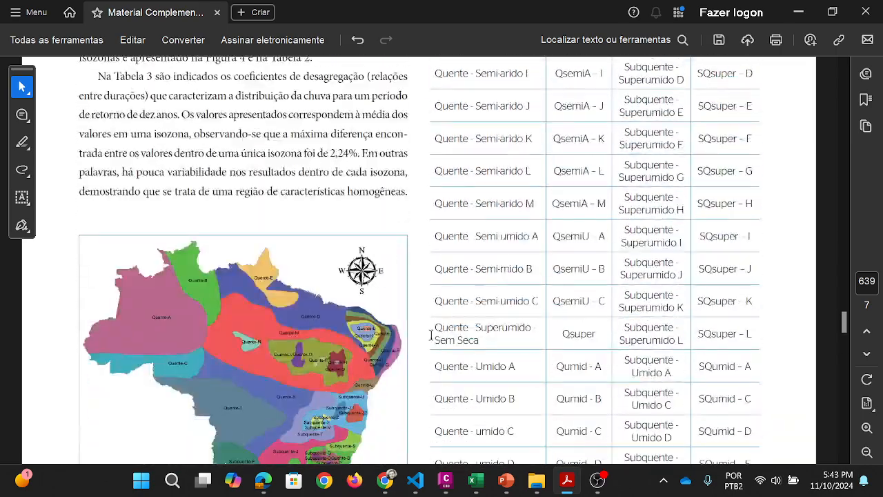
{"action": "scroll", "coordinate": [568, 279], "scroll_direction": "up", "scroll_amount": 5}
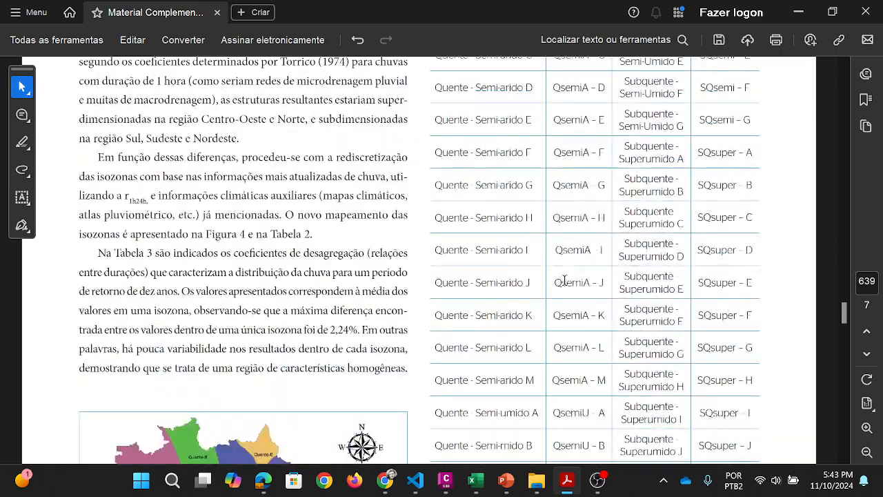
{"action": "scroll", "coordinate": [565, 280], "scroll_direction": "up", "scroll_amount": 2}
{"action": "scroll", "coordinate": [565, 279], "scroll_direction": "down", "scroll_amount": 6}
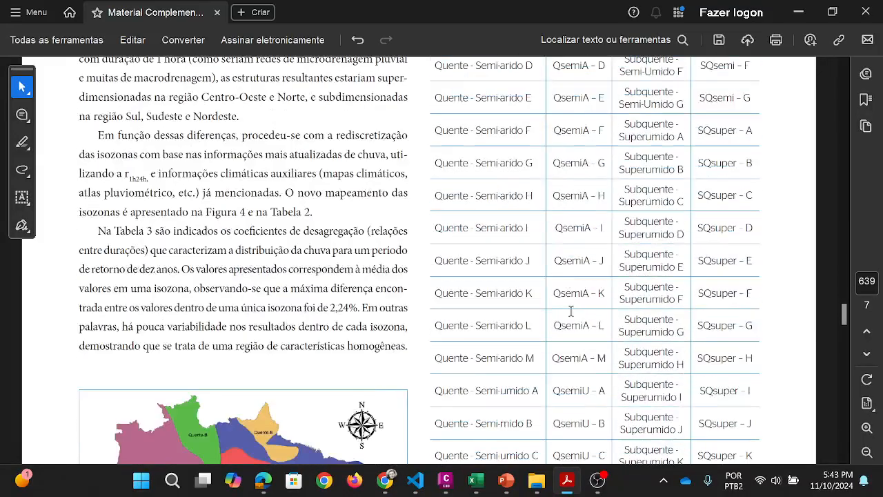
{"action": "scroll", "coordinate": [572, 317], "scroll_direction": "down", "scroll_amount": 10}
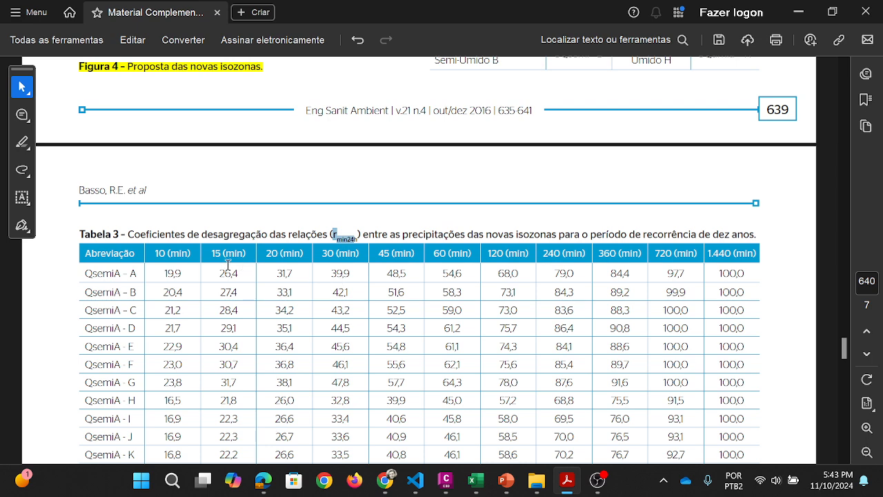
Step: Follow the 10 (min) column of Tabela 3 through the isozones, then return to the rainfall table on Excel's Chuva sheet
{"action": "left_click_drag", "start_coordinate": [150, 254], "coordinate": [192, 254]}
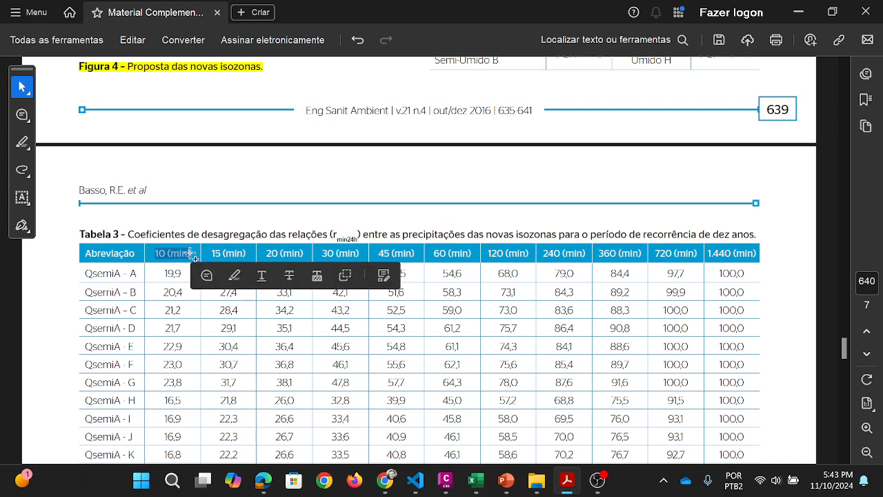
{"action": "scroll", "coordinate": [118, 302], "scroll_direction": "down", "scroll_amount": 3}
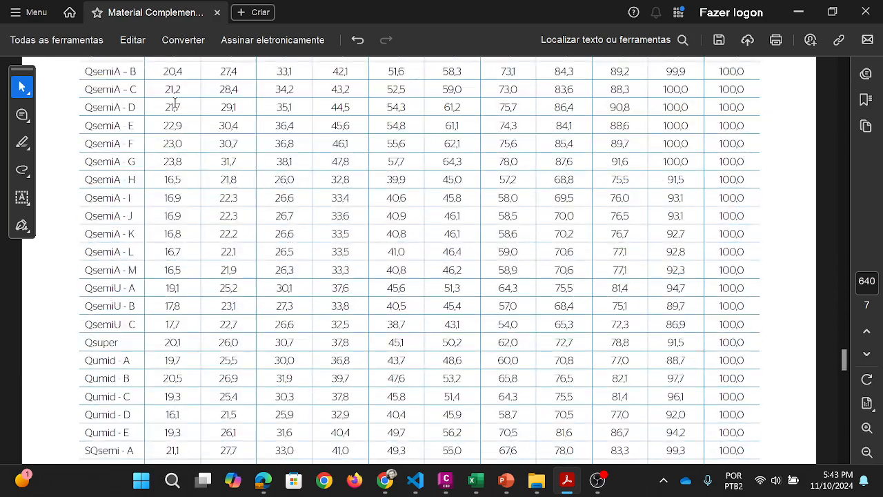
{"action": "scroll", "coordinate": [165, 143], "scroll_direction": "down", "scroll_amount": 2}
{"action": "scroll", "coordinate": [165, 143], "scroll_direction": "down", "scroll_amount": 6}
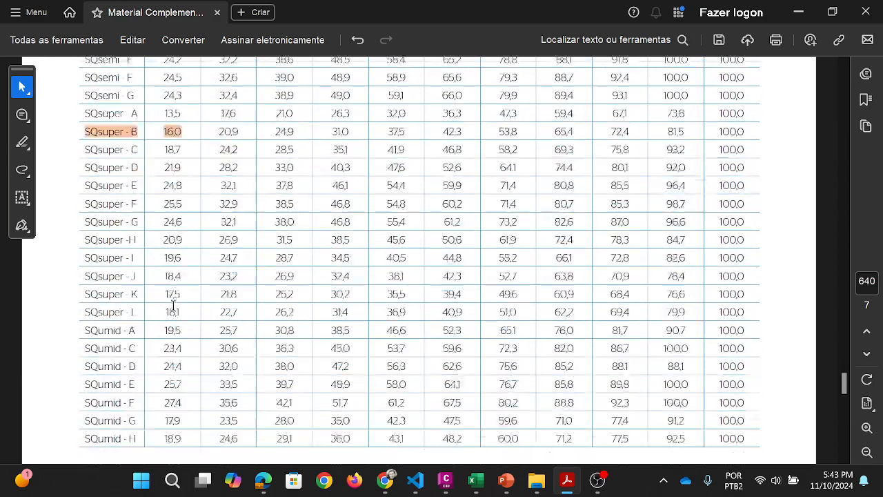
{"action": "scroll", "coordinate": [174, 305], "scroll_direction": "down", "scroll_amount": 2}
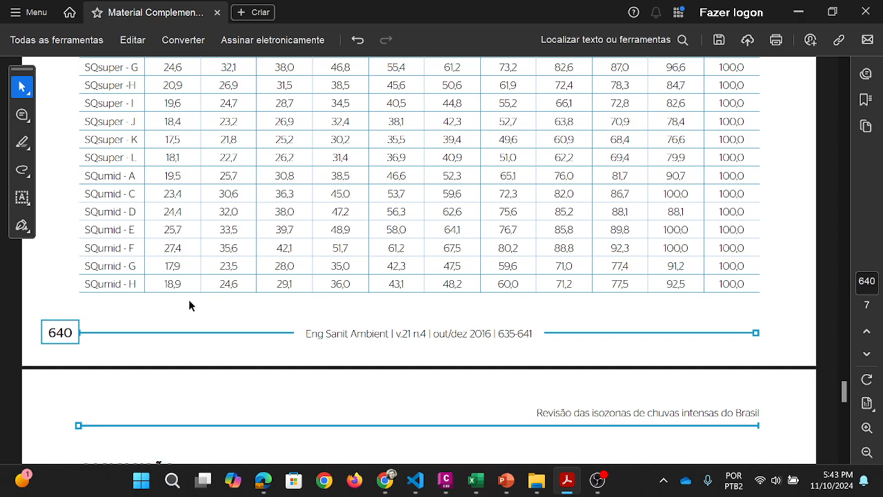
{"action": "scroll", "coordinate": [189, 304], "scroll_direction": "down", "scroll_amount": 3}
{"action": "scroll", "coordinate": [191, 306], "scroll_direction": "up", "scroll_amount": 5}
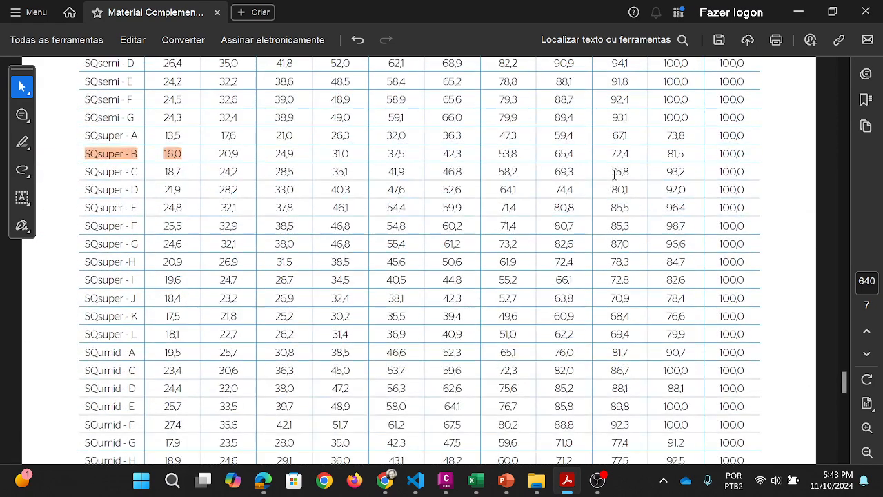
{"action": "left_click", "coordinate": [799, 15]}
{"action": "scroll", "coordinate": [539, 195], "scroll_direction": "up", "scroll_amount": 3}
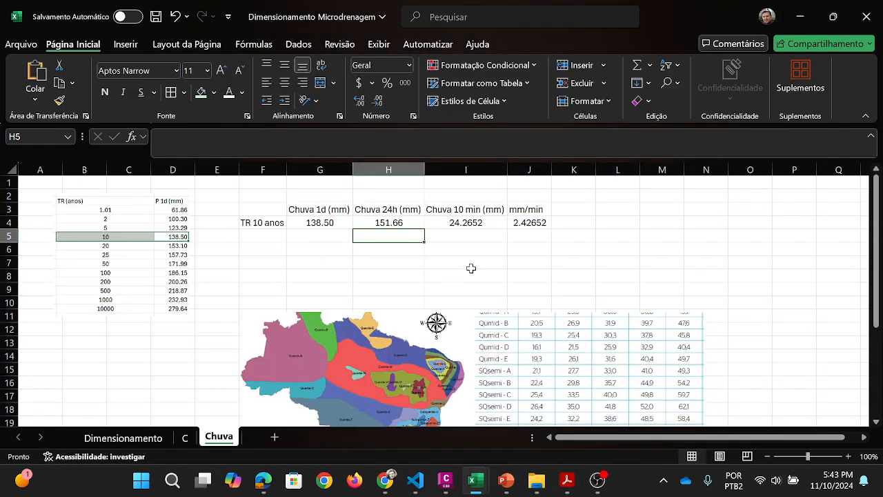
Step: Review the formulas for the 10-minute rainfall and the mm/min intensity of the 10-year return period on the Chuva sheet
{"action": "key", "text": "Up"}
{"action": "key", "text": "Right"}
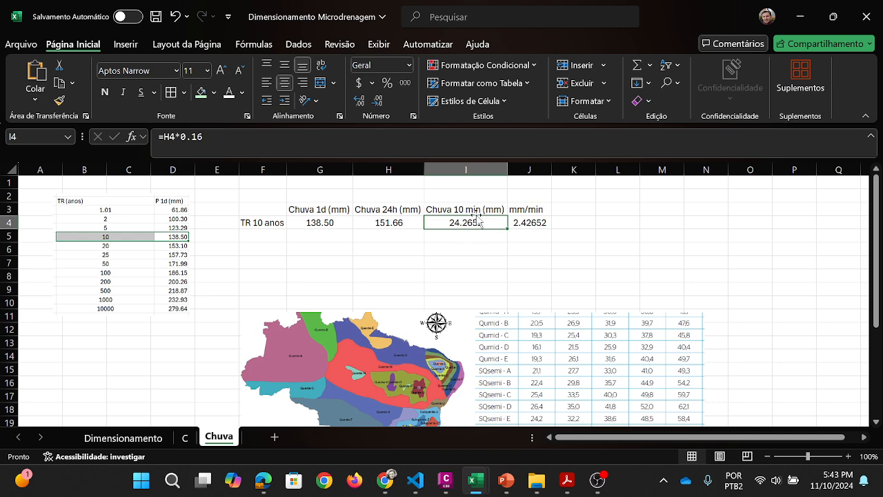
{"action": "left_click", "coordinate": [518, 211]}
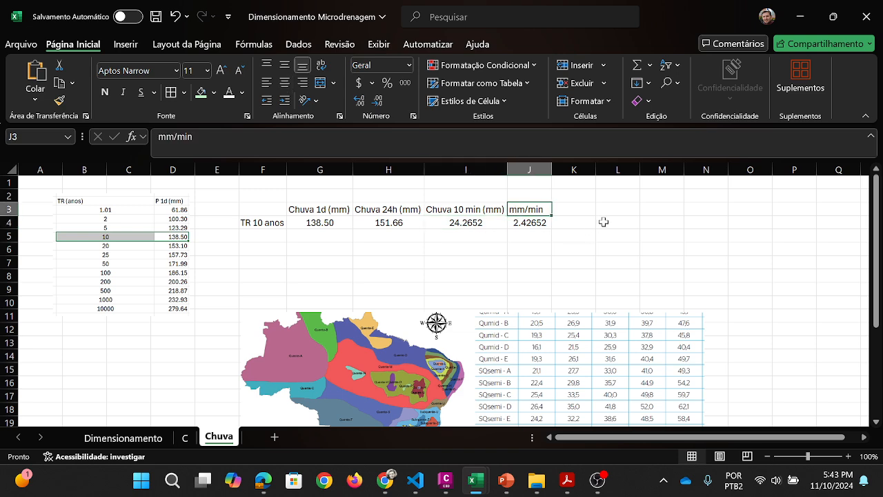
{"action": "left_click", "coordinate": [531, 236]}
{"action": "left_click", "coordinate": [472, 223]}
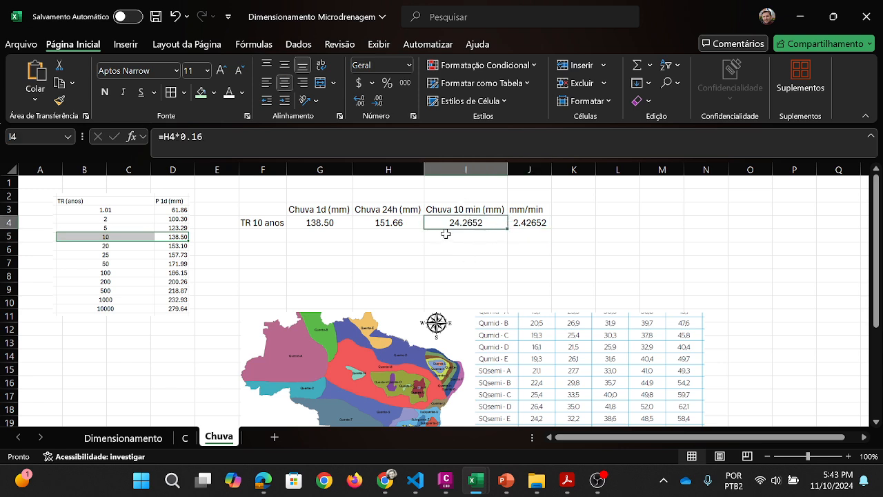
{"action": "left_click", "coordinate": [529, 222]}
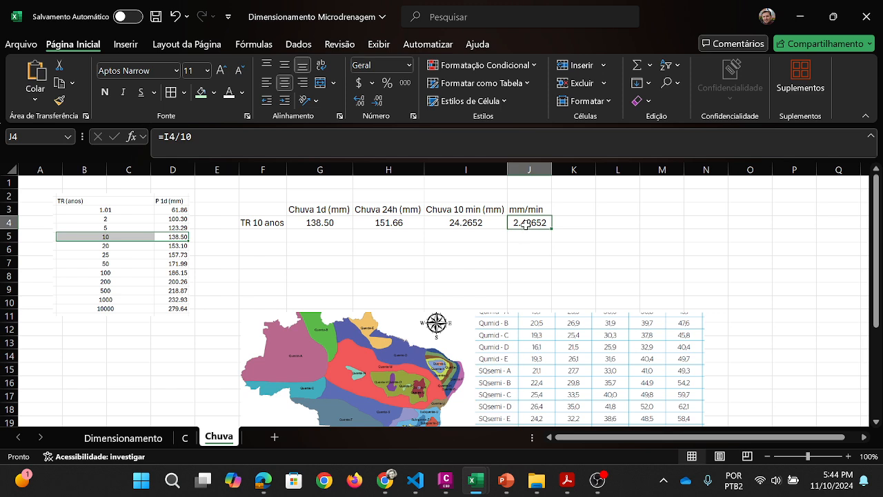
{"action": "left_click", "coordinate": [547, 250]}
{"action": "left_click", "coordinate": [519, 223]}
Step: Go to the Dimensionamento sheet and check the outlet row's rainfall intensity and the rational-method formula for the design flow
{"action": "left_click", "coordinate": [147, 448]}
{"action": "left_click", "coordinate": [380, 205]}
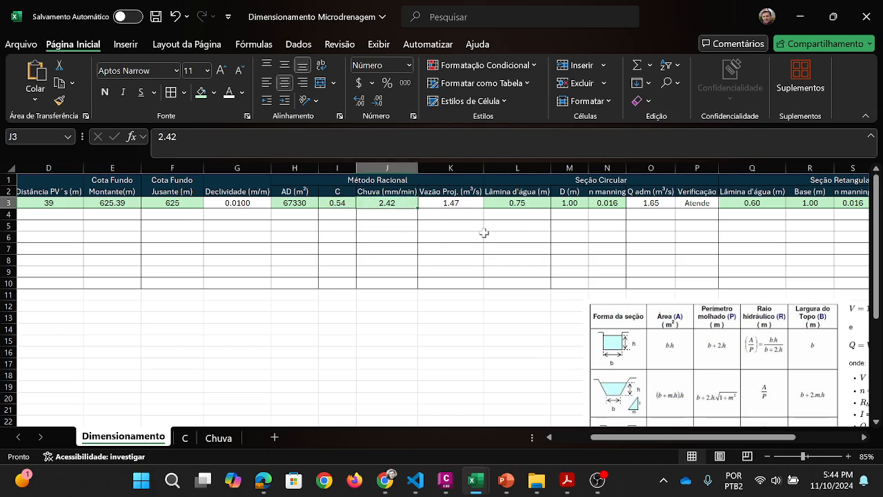
{"action": "left_click", "coordinate": [450, 202]}
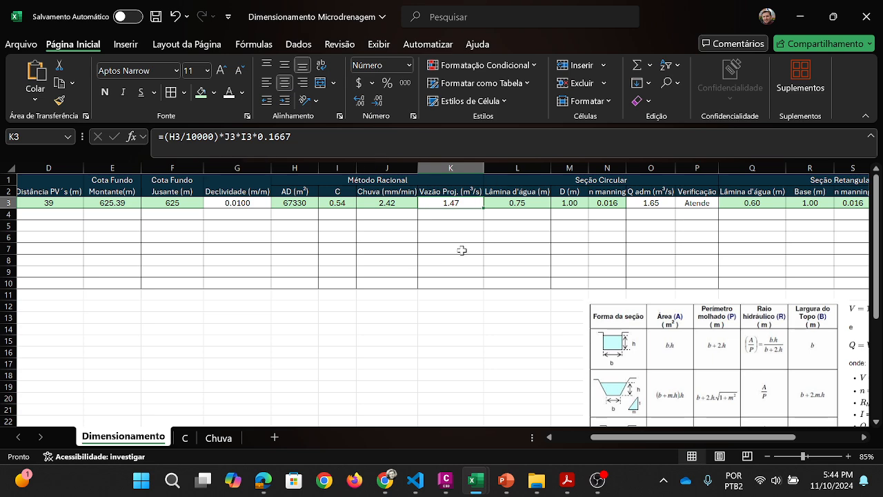
{"action": "left_click", "coordinate": [479, 216]}
{"action": "left_click", "coordinate": [451, 202]}
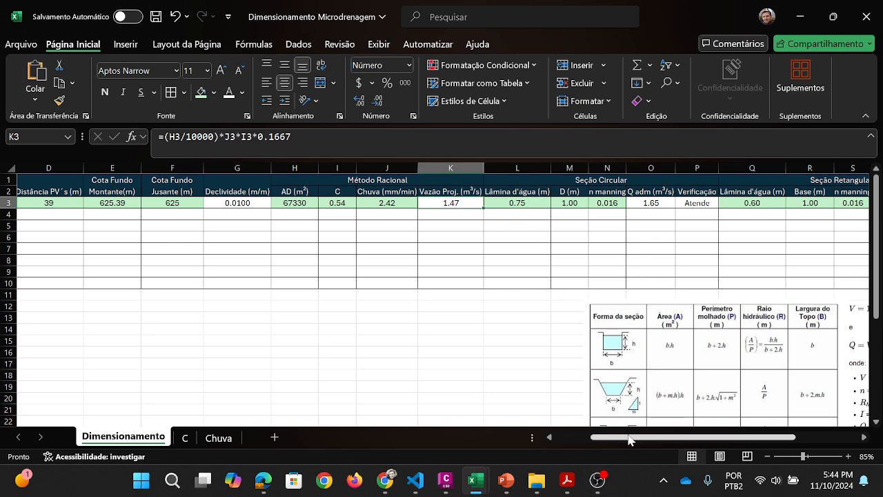
Step: Clear the water depth, base and Manning n inputs of the rectangular section in the outlet row
{"action": "left_click_drag", "start_coordinate": [632, 438], "coordinate": [669, 440]}
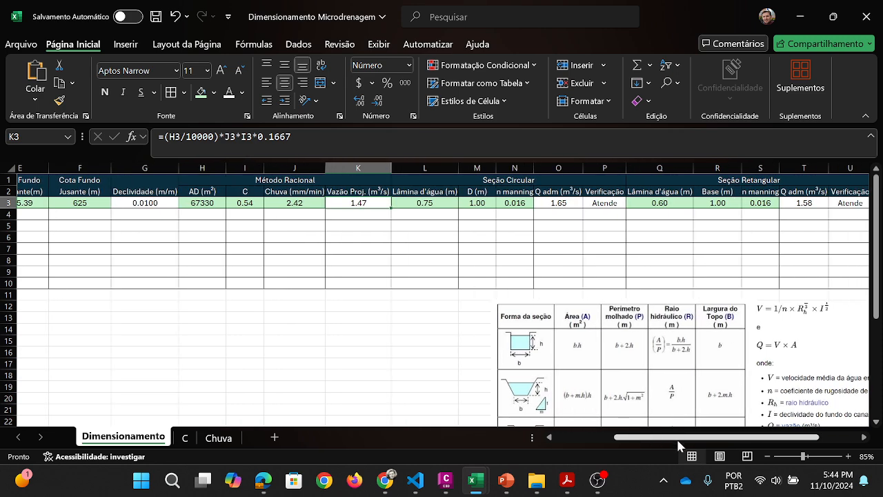
{"action": "left_click_drag", "start_coordinate": [687, 202], "coordinate": [749, 205]}
{"action": "key", "text": "Delete"}
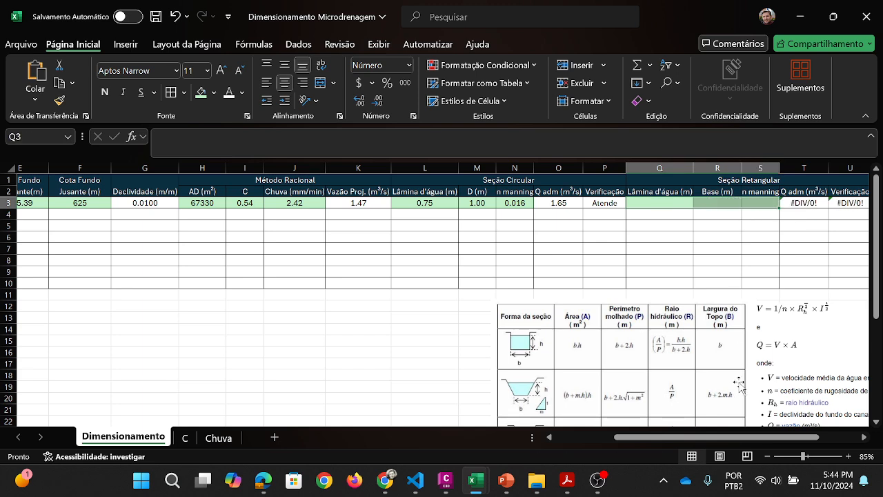
{"action": "left_click_drag", "start_coordinate": [742, 442], "coordinate": [708, 441]}
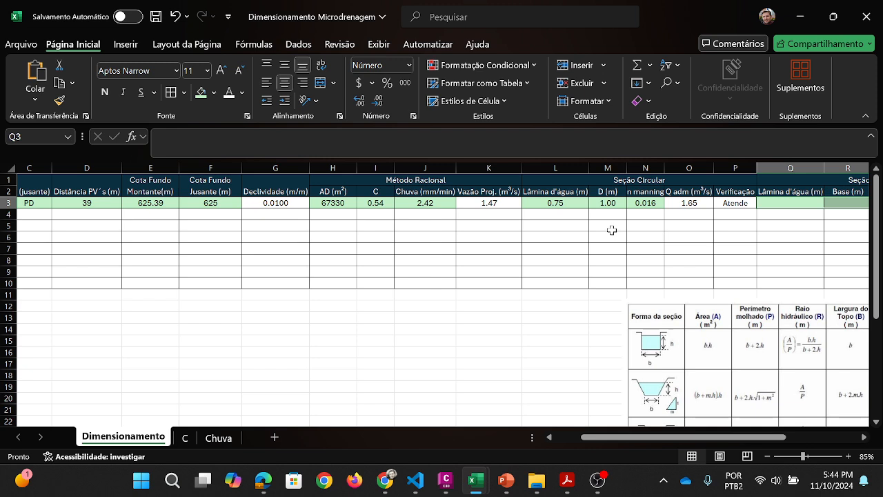
Step: Set the circular section's Manning n to 0.018 in the outlet row
{"action": "left_click", "coordinate": [649, 202]}
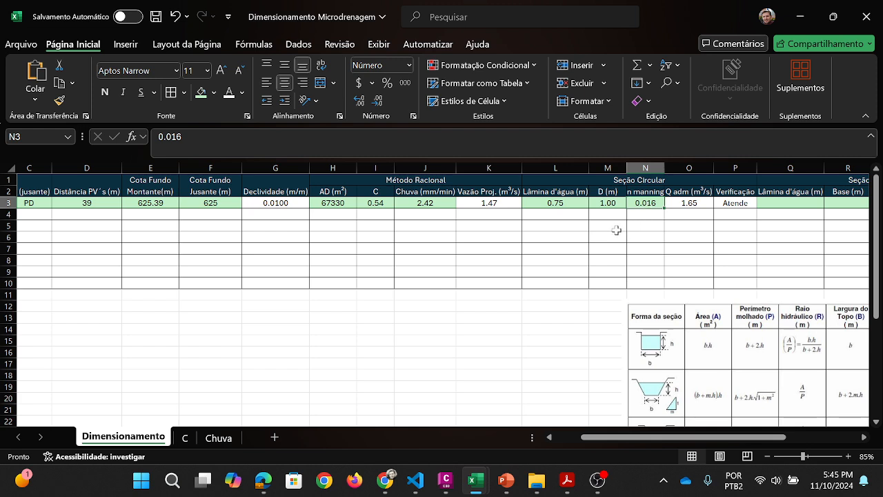
{"action": "type", "text": "0.0"}
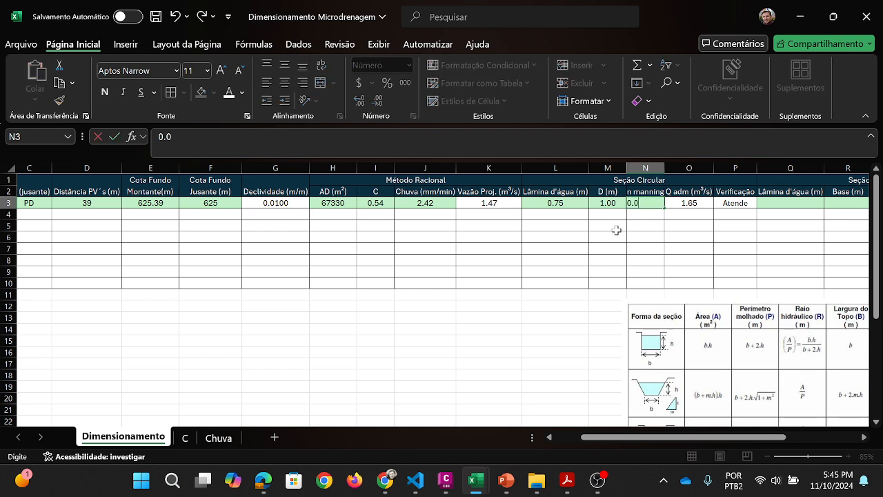
{"action": "type", "text": "18"}
{"action": "key", "text": "Return"}
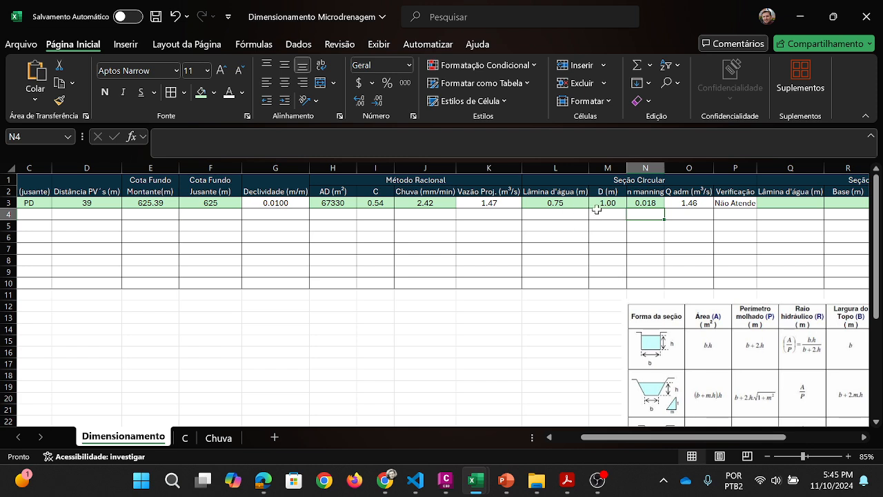
Step: Try a 0.5 m diameter with a 0.5 m water depth for the circular section
{"action": "left_click", "coordinate": [599, 205]}
{"action": "type", "text": "0."}
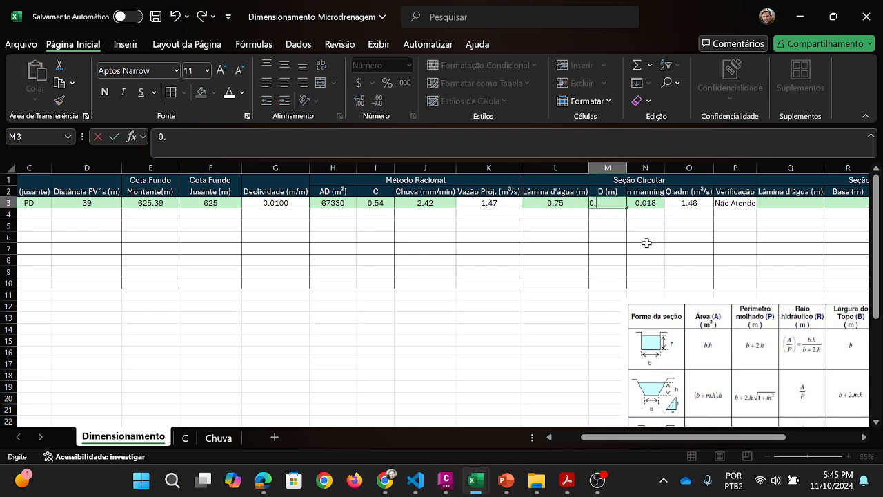
{"action": "type", "text": "5"}
{"action": "key", "text": "Return"}
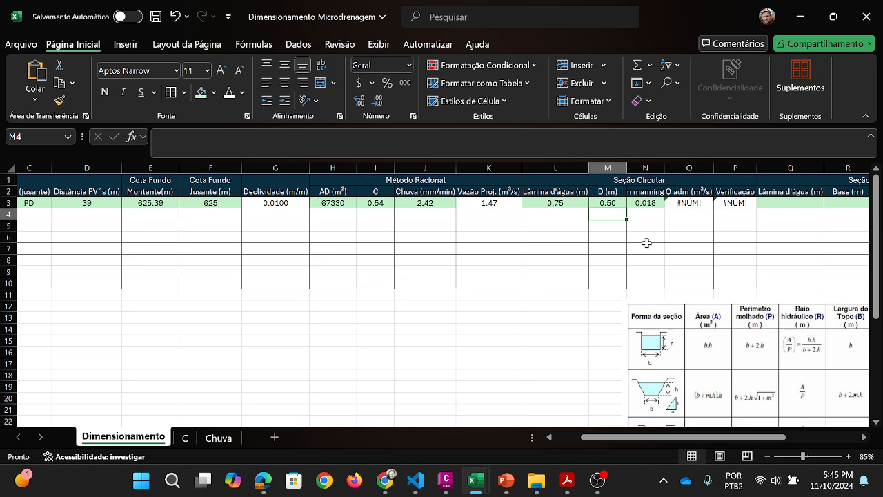
{"action": "left_click", "coordinate": [560, 204]}
{"action": "type", "text": "0"}
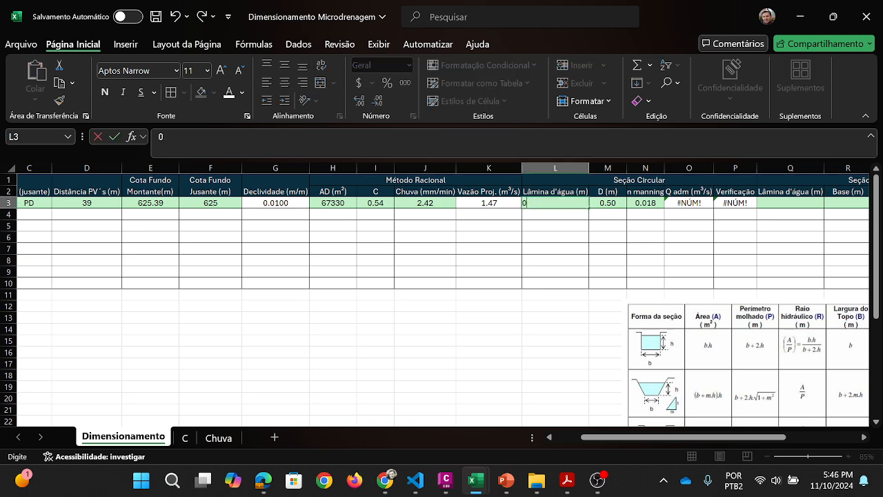
{"action": "type", "text": ".5"}
{"action": "key", "text": "Return"}
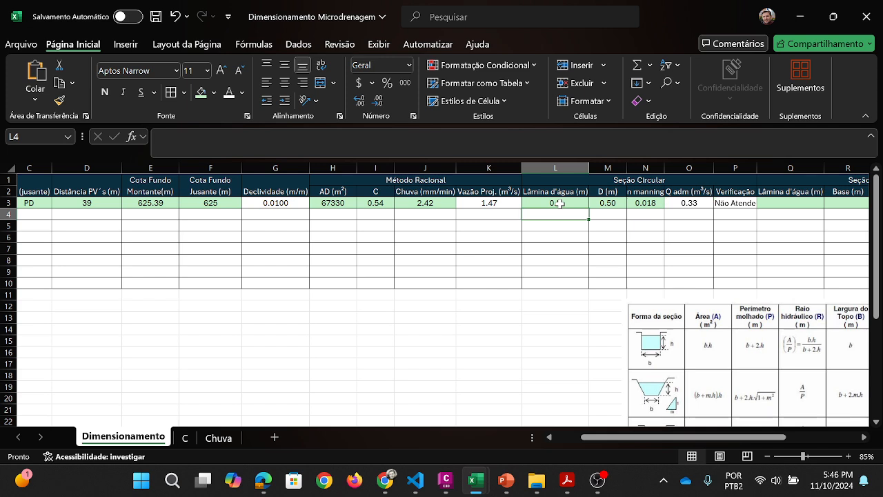
Step: Examine the circular section's admissible flow formula along with its inputs: slope, upstream and downstream bottom elevations, Manning n and water depth
{"action": "left_click", "coordinate": [688, 203]}
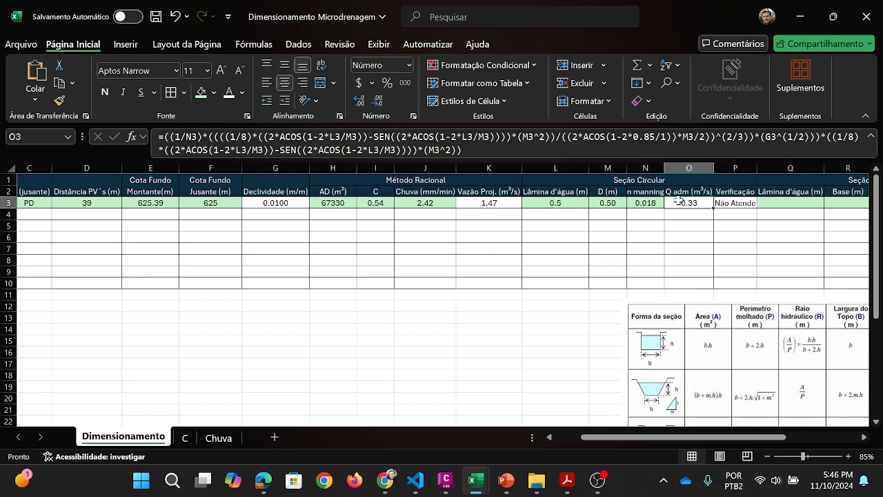
{"action": "left_click", "coordinate": [691, 236]}
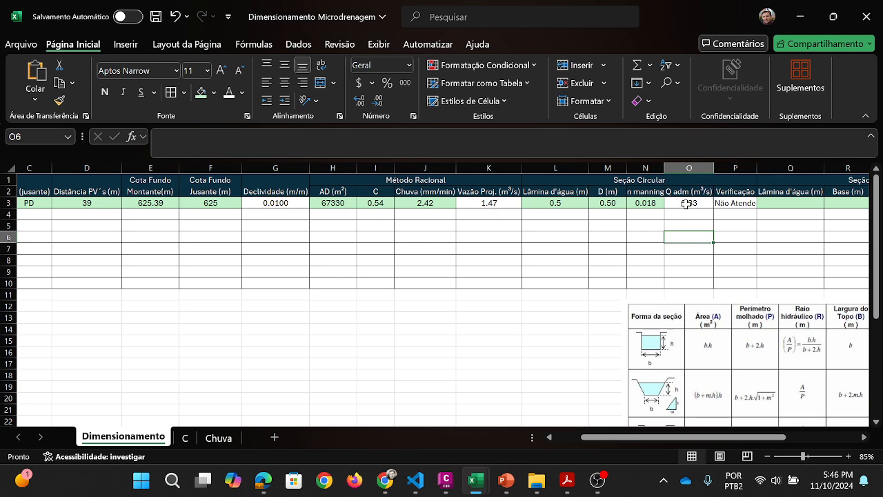
{"action": "left_click_drag", "start_coordinate": [668, 439], "coordinate": [623, 443]}
{"action": "left_click", "coordinate": [390, 203]}
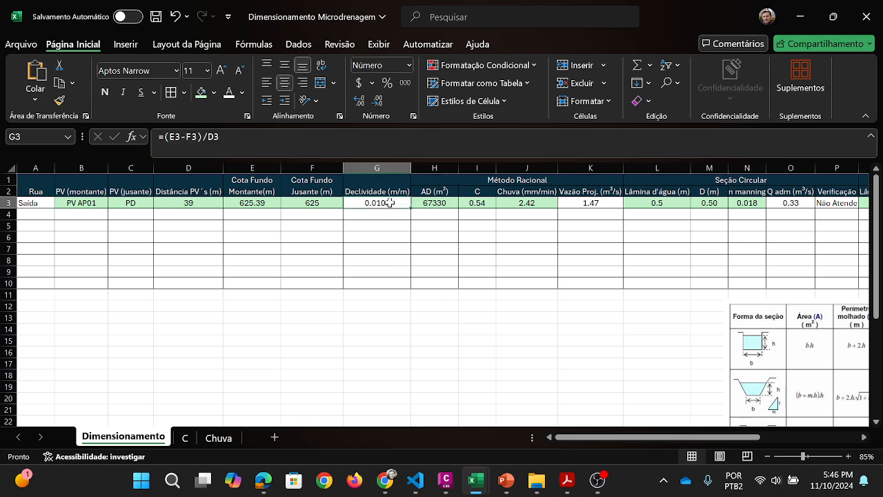
{"action": "left_click_drag", "start_coordinate": [308, 204], "coordinate": [253, 204]}
{"action": "left_click_drag", "start_coordinate": [582, 437], "coordinate": [636, 437]}
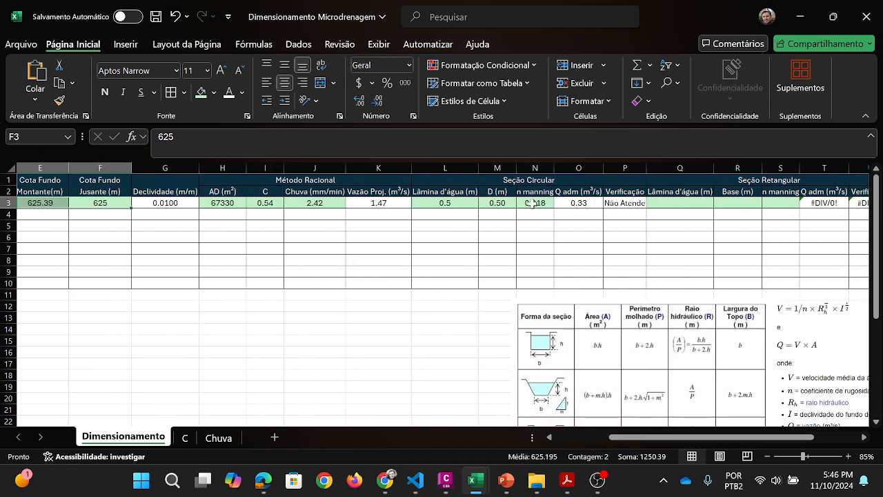
{"action": "left_click", "coordinate": [531, 204]}
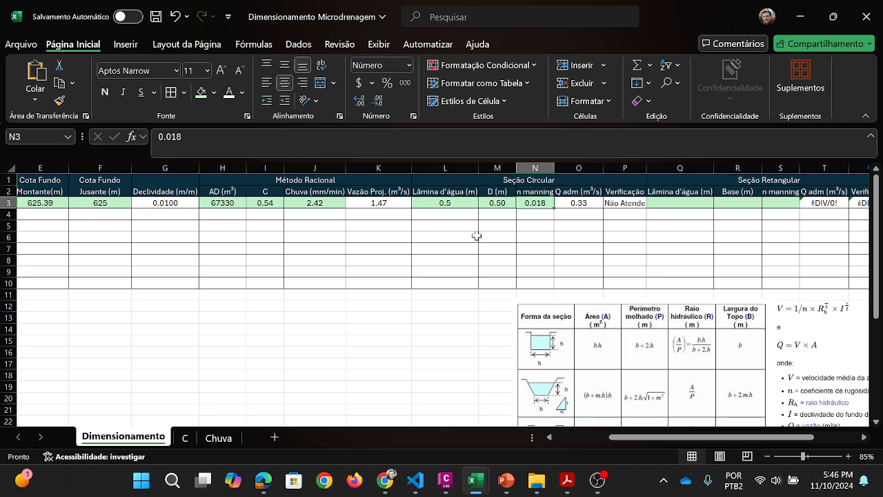
{"action": "left_click", "coordinate": [445, 204]}
Step: Set the circular section's diameter to 0.8 m
{"action": "left_click", "coordinate": [497, 203]}
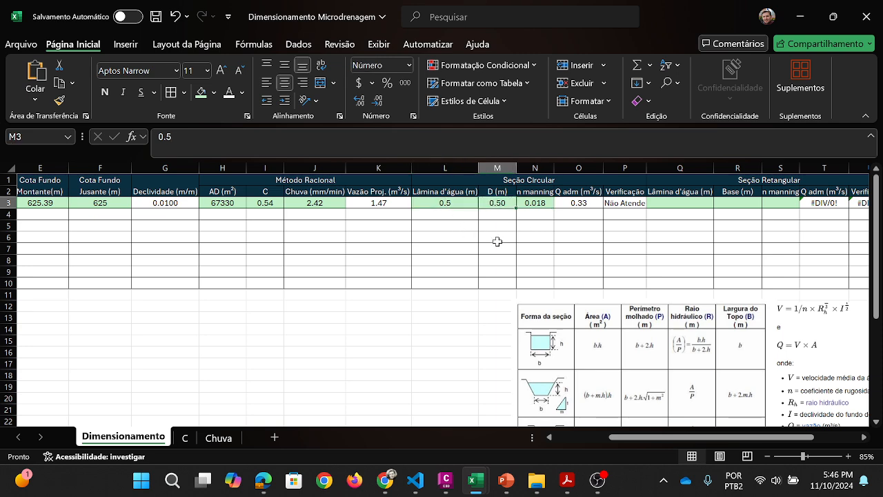
{"action": "type", "text": "0."}
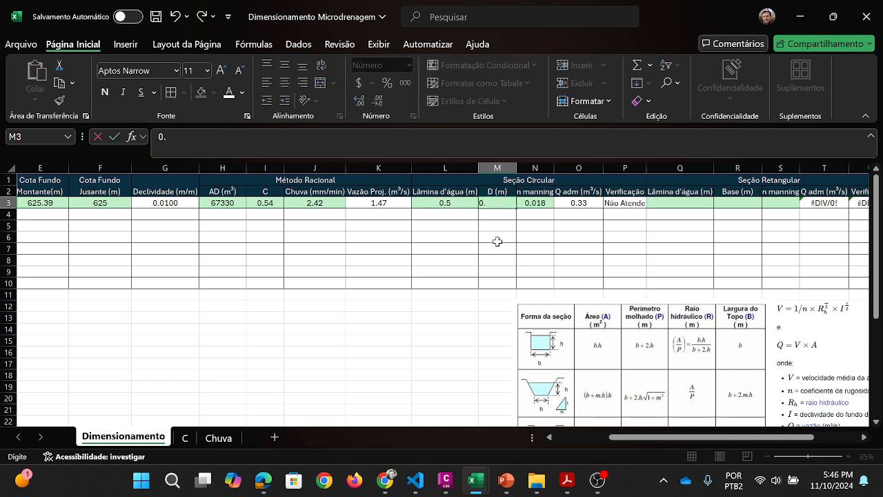
{"action": "type", "text": "8"}
{"action": "key", "text": "Return"}
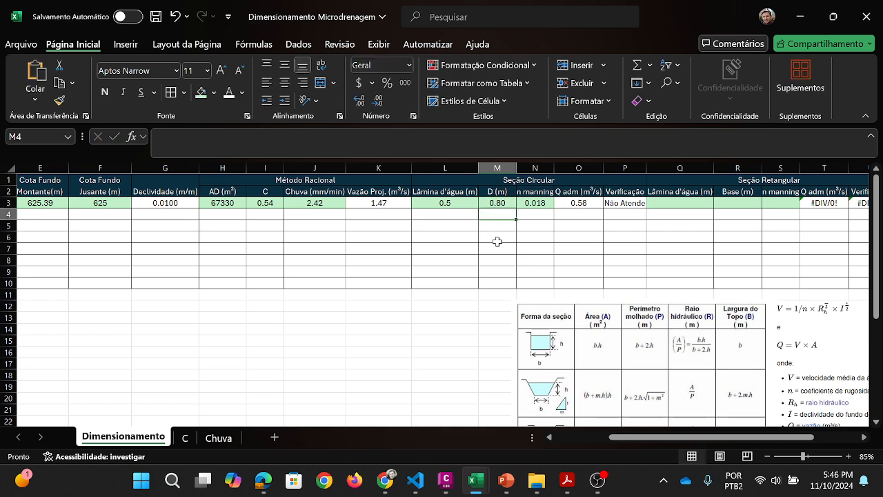
Step: Consult the section geometry table, try a 0.7 m water depth in the circular section and check its admissible flow
{"action": "left_click", "coordinate": [456, 202]}
{"action": "scroll", "coordinate": [498, 256], "scroll_direction": "down", "scroll_amount": 2}
{"action": "scroll", "coordinate": [553, 312], "scroll_direction": "down", "scroll_amount": 3}
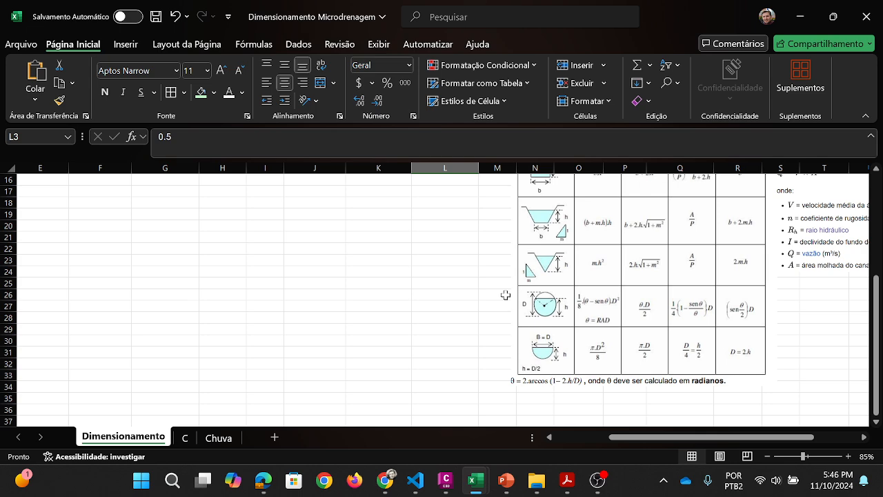
{"action": "scroll", "coordinate": [558, 297], "scroll_direction": "up", "scroll_amount": 2}
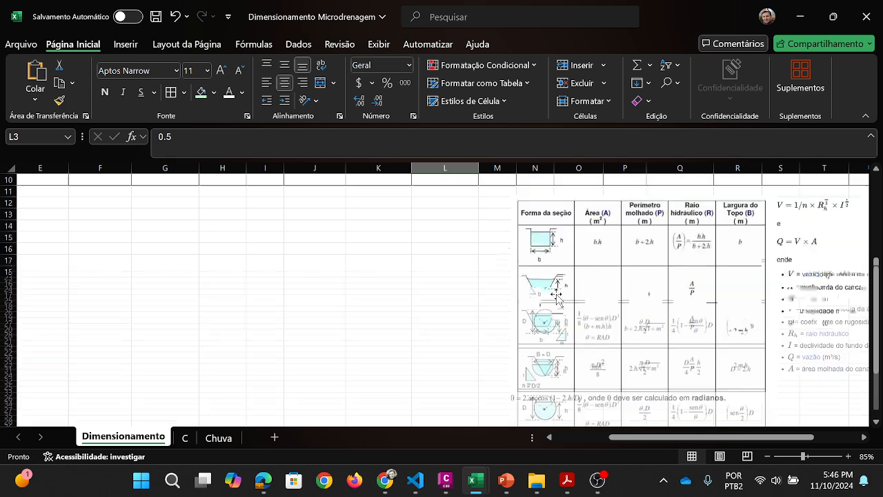
{"action": "scroll", "coordinate": [557, 297], "scroll_direction": "up", "scroll_amount": 3}
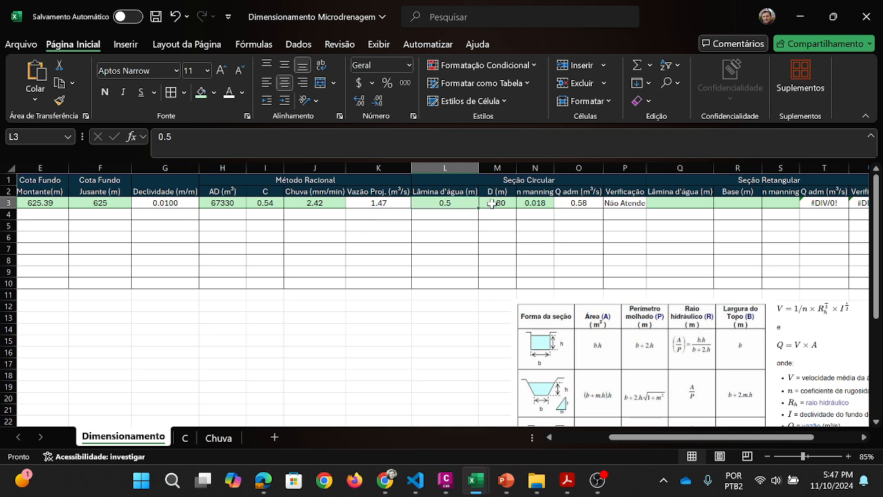
{"action": "type", "text": "0."}
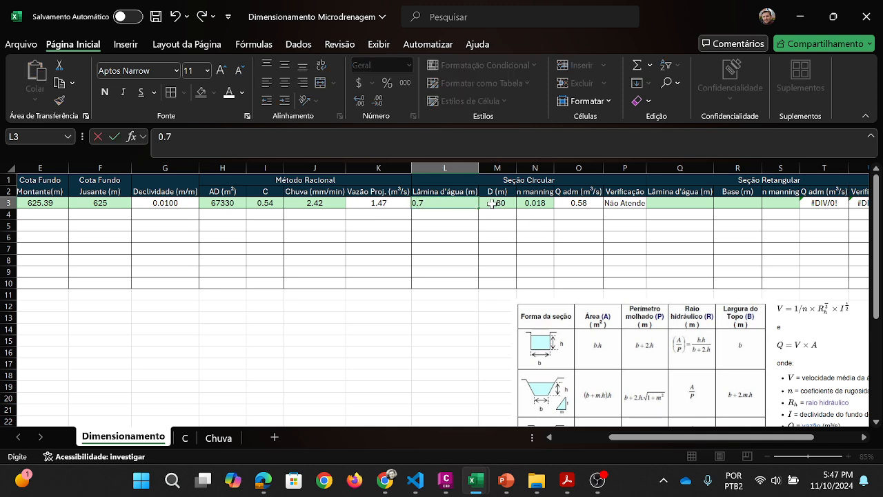
{"action": "type", "text": "7"}
{"action": "key", "text": "Return"}
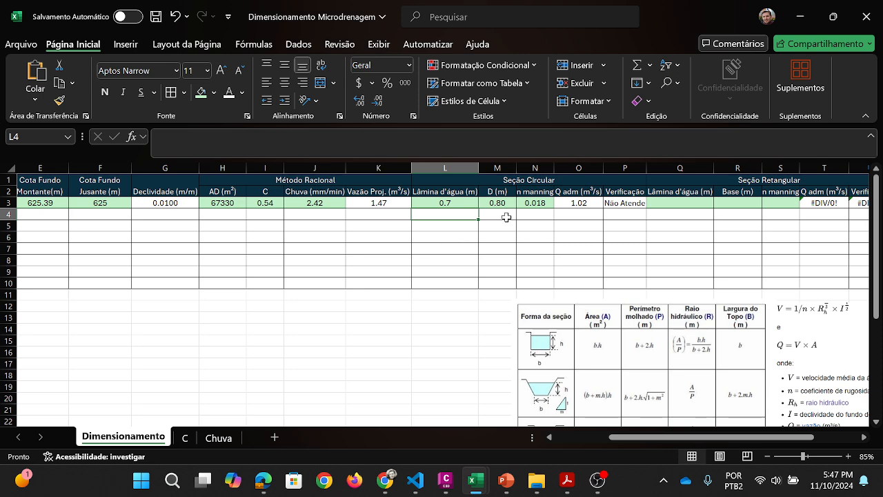
{"action": "left_click", "coordinate": [583, 202]}
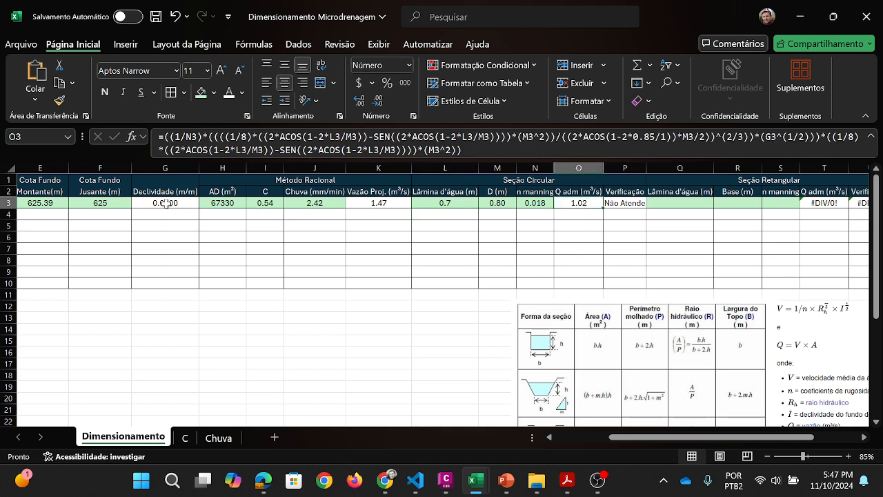
{"action": "left_click", "coordinate": [579, 237]}
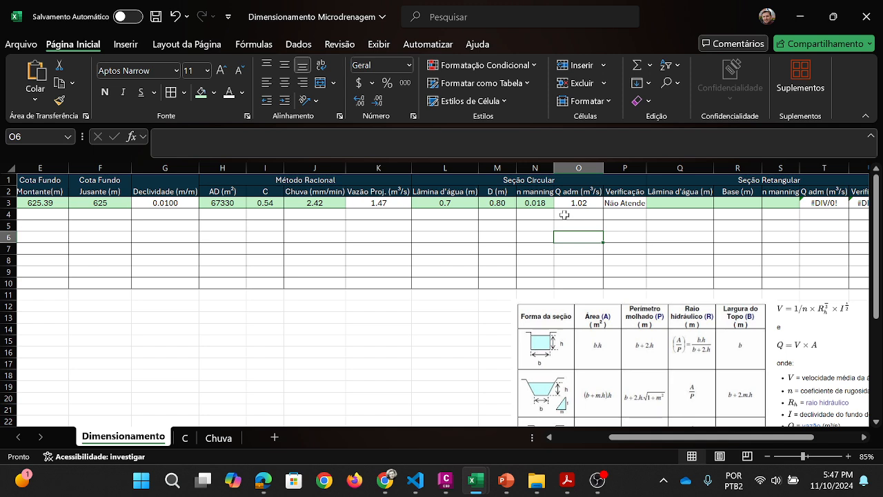
Step: Set the circular section's water depth to 0.8 m
{"action": "left_click", "coordinate": [463, 202]}
{"action": "type", "text": "0"}
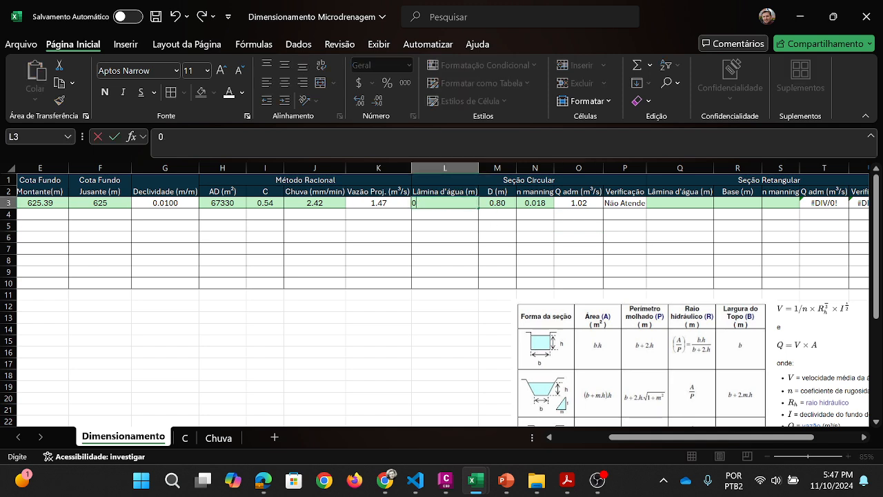
{"action": "type", "text": ".8"}
{"action": "key", "text": "Return"}
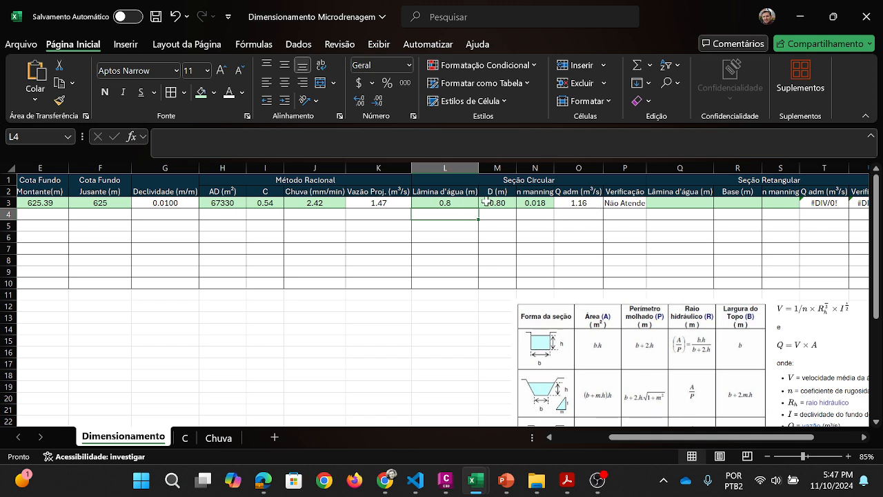
{"action": "left_click", "coordinate": [449, 203]}
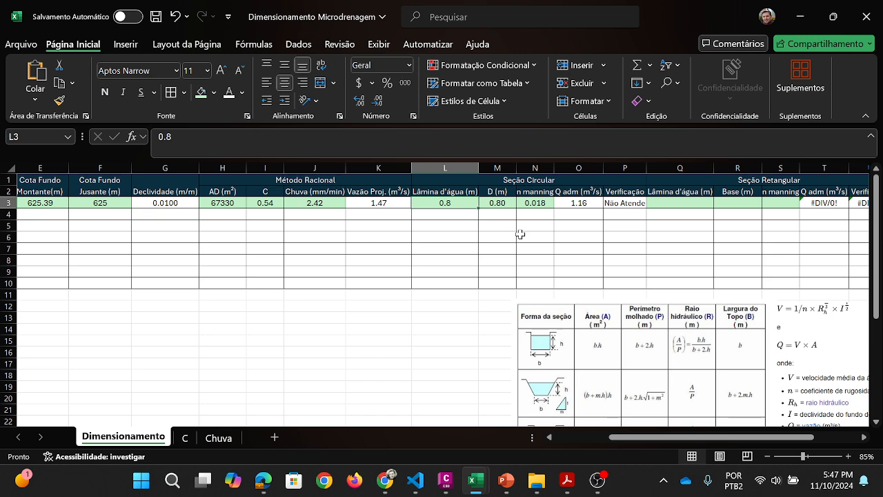
Step: Try a 0.75 m water depth in the circular section and set its diameter to 1 m
{"action": "type", "text": "0"}
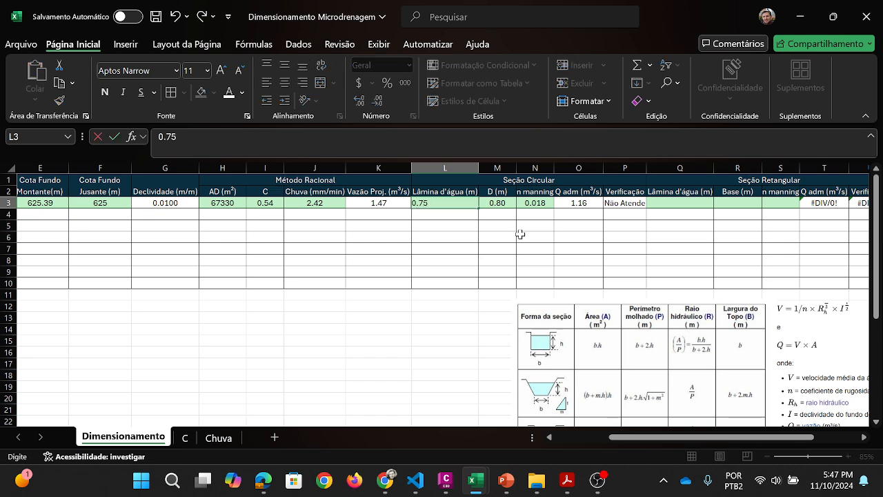
{"action": "key", "text": "Return"}
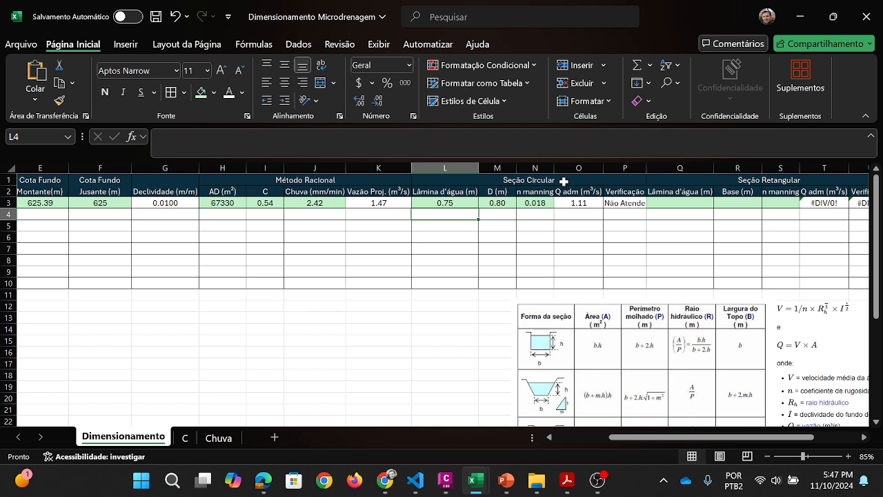
{"action": "left_click", "coordinate": [500, 201]}
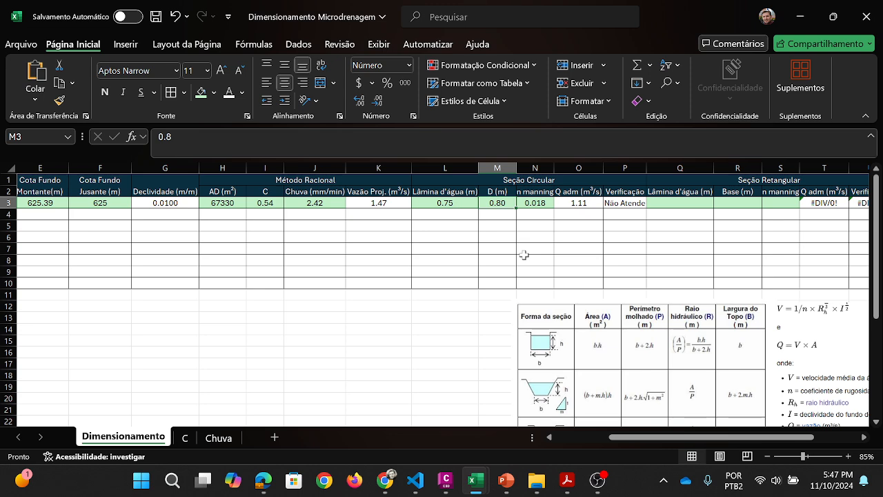
{"action": "type", "text": "1"}
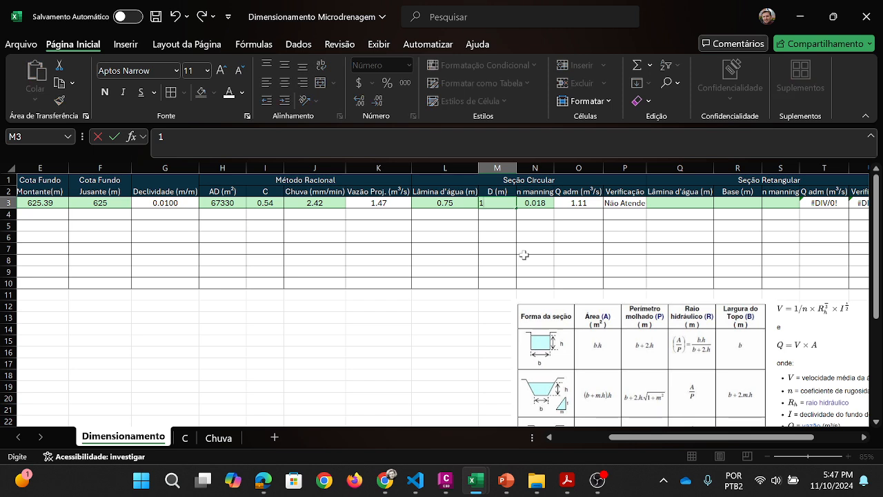
{"action": "key", "text": "Return"}
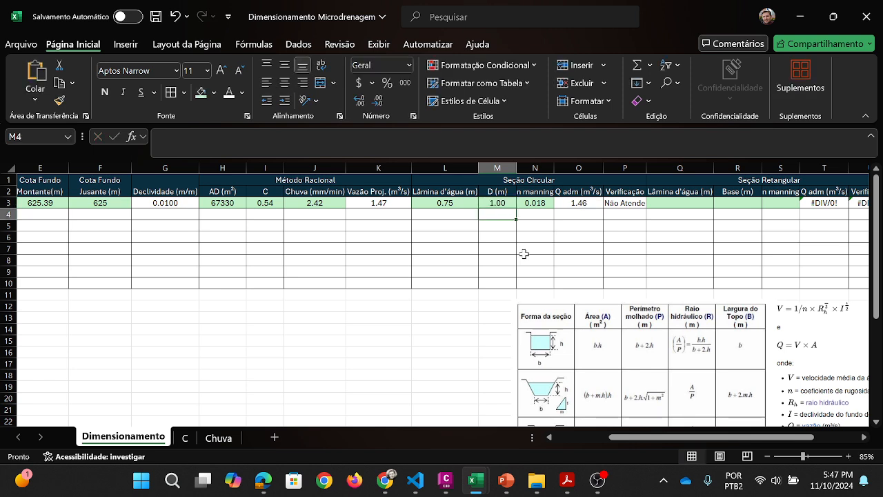
Step: Set the circular section's water depth to 0.8 m and check its admissible flow against the design flow
{"action": "left_click", "coordinate": [453, 203]}
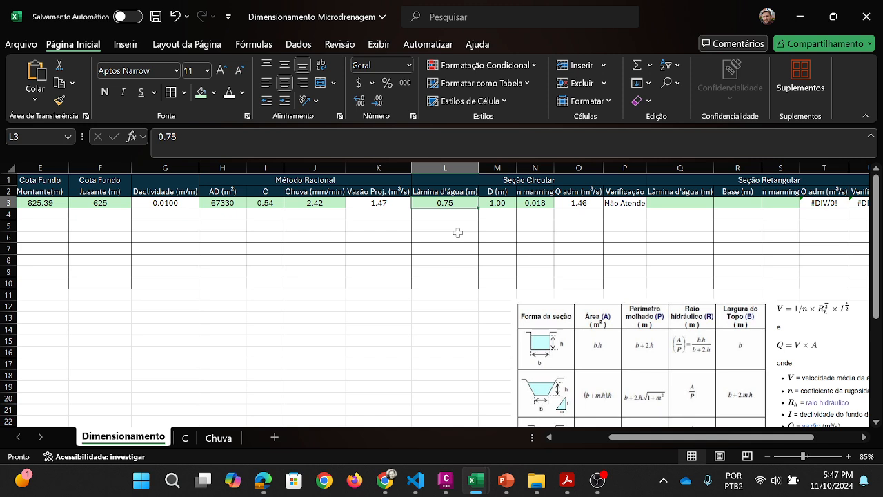
{"action": "type", "text": "0"}
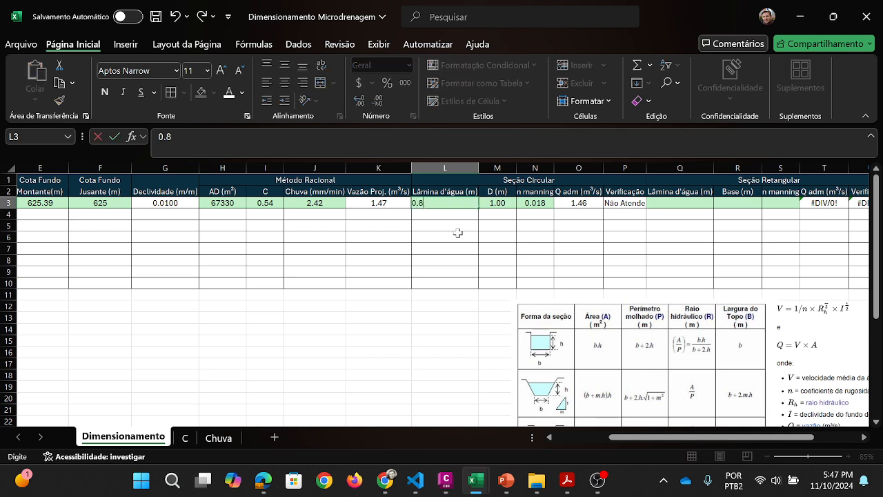
{"action": "key", "text": "Return"}
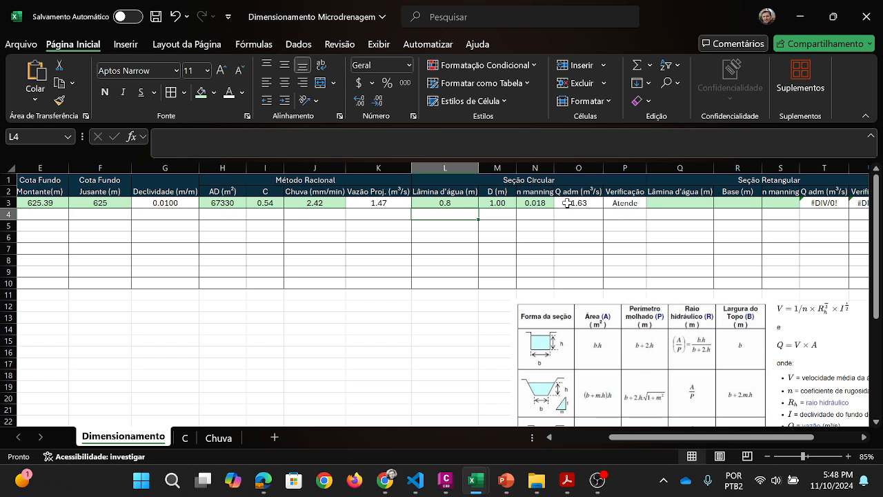
{"action": "left_click", "coordinate": [488, 201]}
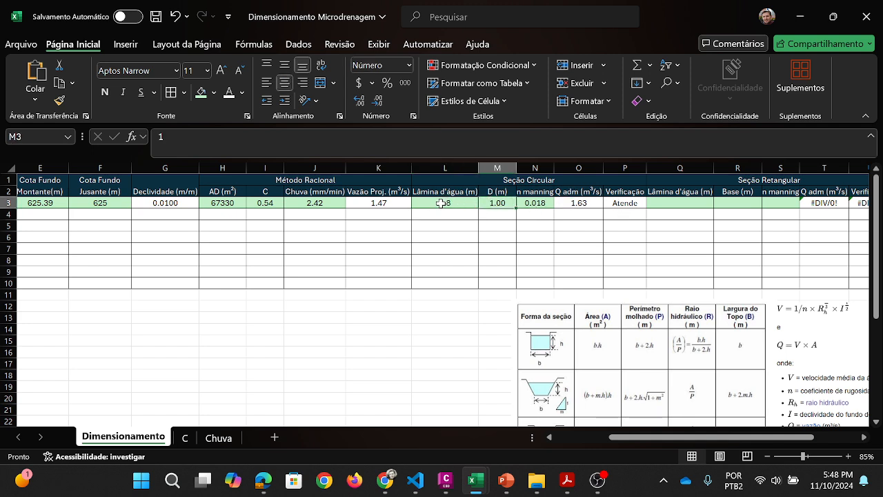
{"action": "left_click", "coordinate": [584, 203]}
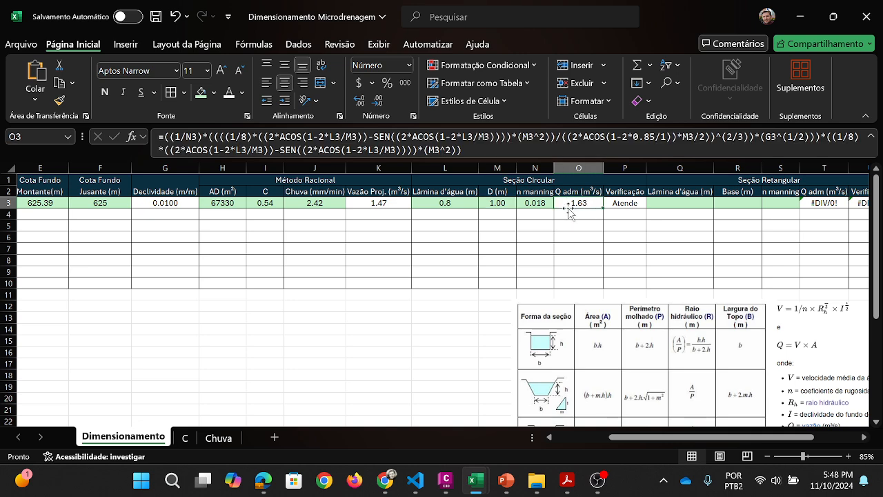
{"action": "left_click", "coordinate": [377, 235]}
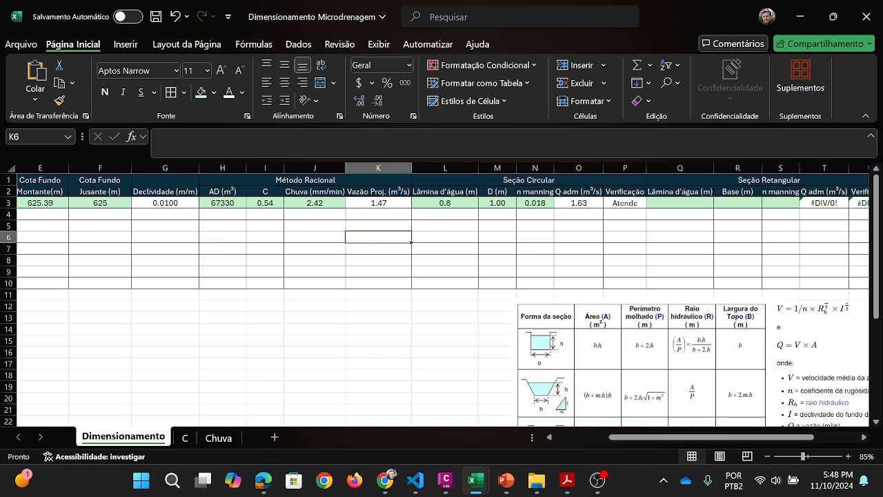
{"action": "left_click", "coordinate": [394, 215]}
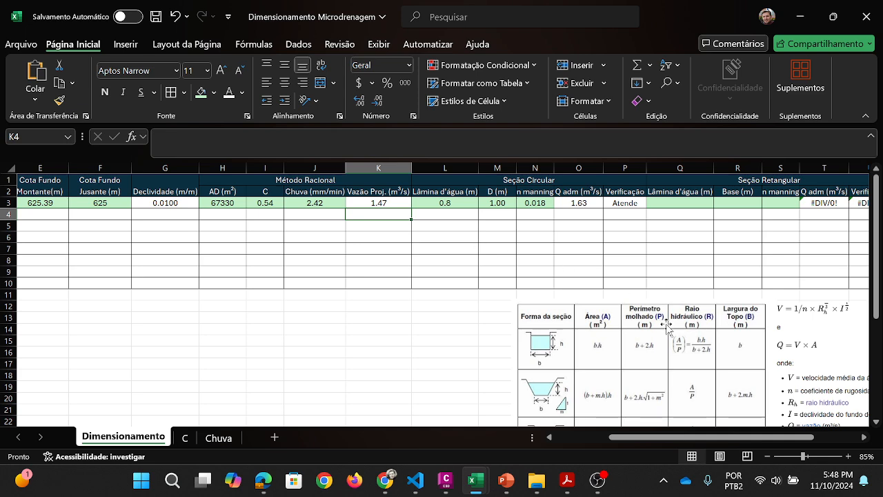
Step: Review the outlet stretch's upstream and downstream manholes, the distance between them and their bottom elevations
{"action": "left_click_drag", "start_coordinate": [707, 437], "coordinate": [636, 439]}
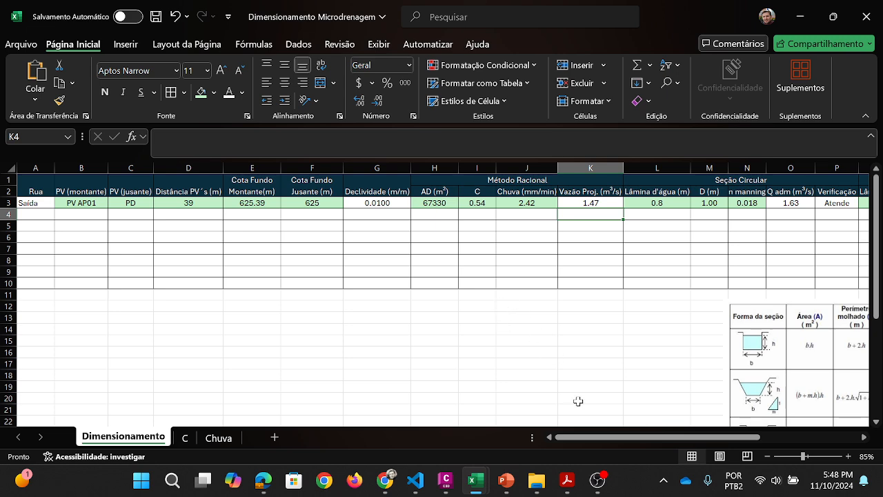
{"action": "left_click_drag", "start_coordinate": [598, 442], "coordinate": [575, 422]}
{"action": "left_click", "coordinate": [122, 202]}
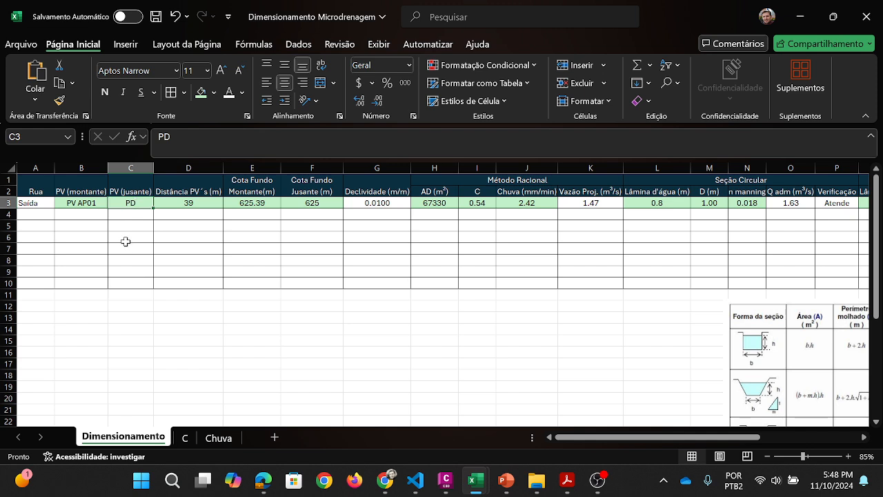
{"action": "left_click", "coordinate": [73, 202]}
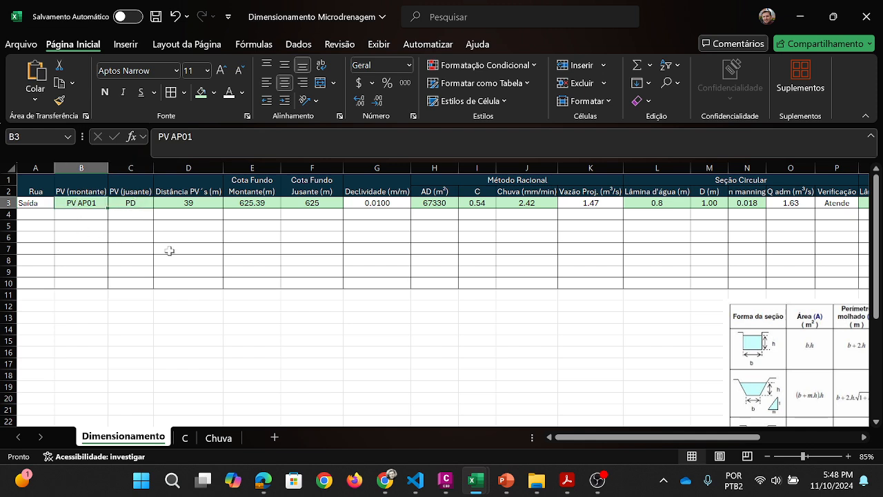
{"action": "left_click", "coordinate": [197, 204]}
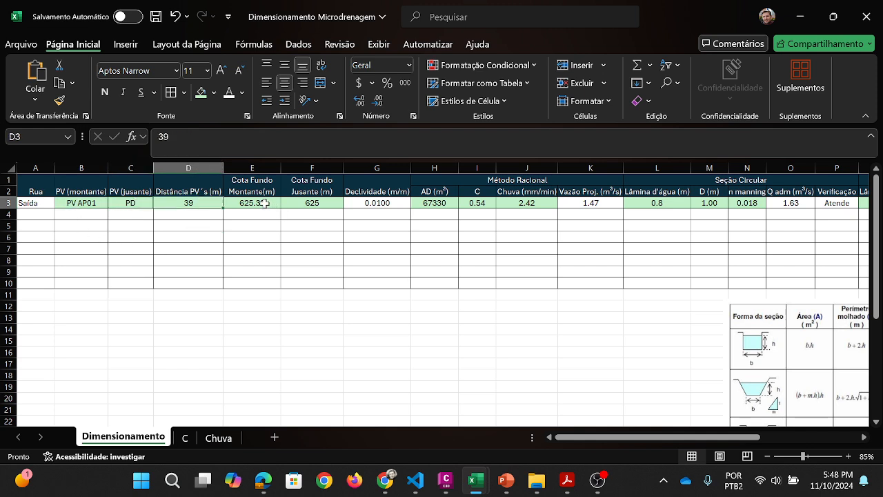
{"action": "left_click", "coordinate": [265, 204]}
{"action": "left_click", "coordinate": [304, 202]}
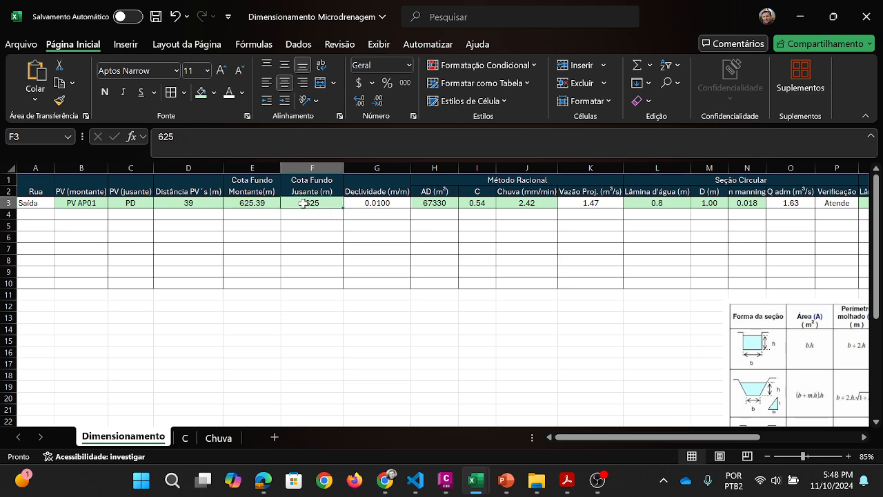
{"action": "left_click", "coordinate": [249, 203]}
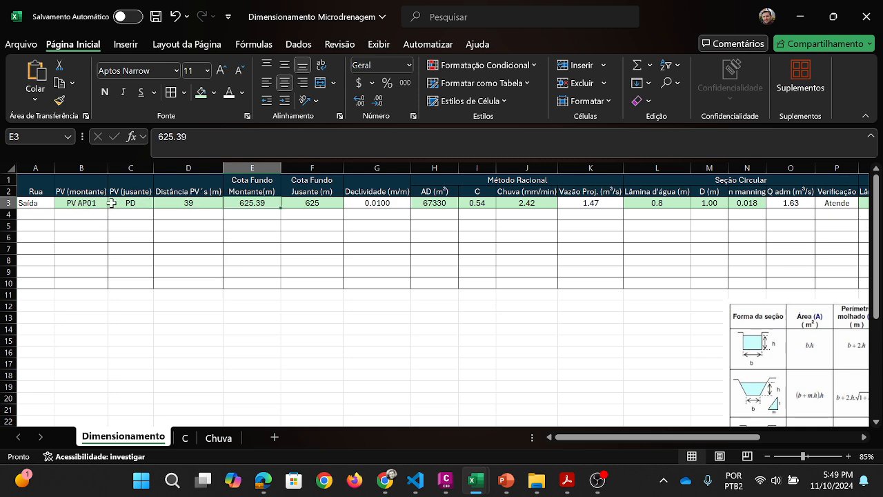
Step: Review the outlet stretch's slope formula and the rational method's drainage area, runoff coefficient, rainfall and design flow
{"action": "left_click", "coordinate": [365, 204]}
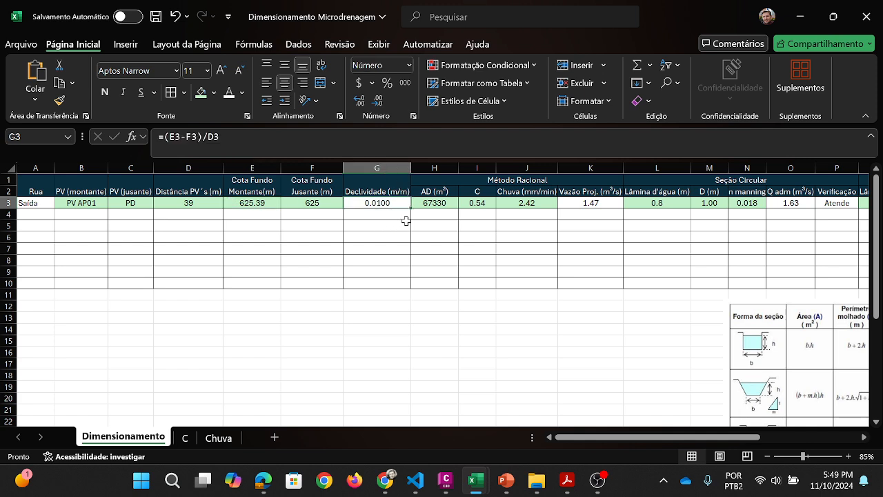
{"action": "left_click", "coordinate": [436, 206]}
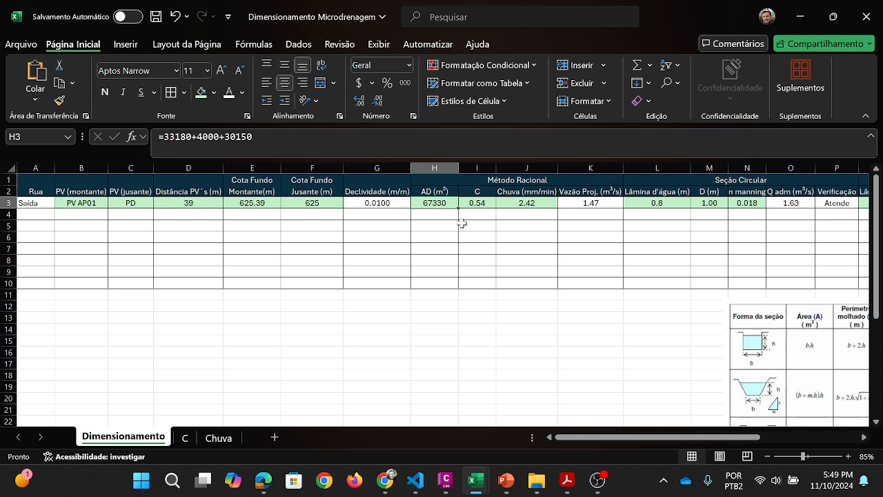
{"action": "left_click", "coordinate": [481, 203]}
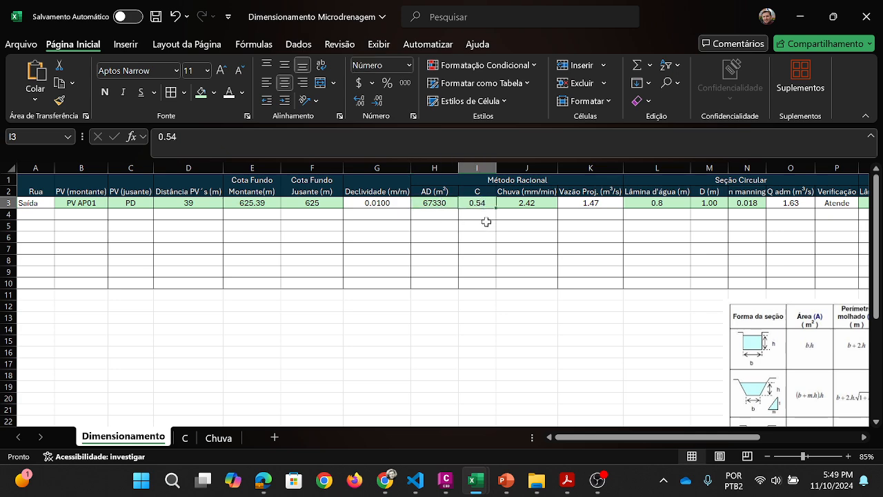
{"action": "left_click", "coordinate": [543, 204]}
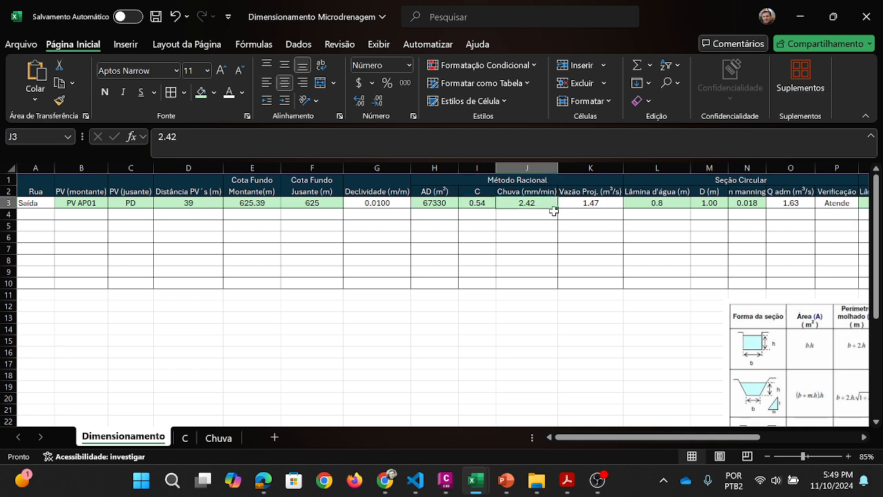
{"action": "left_click", "coordinate": [600, 203]}
Step: Review the slope, water depth, diameter and Manning n behind the circular section's admissible flow
{"action": "left_click_drag", "start_coordinate": [648, 440], "coordinate": [705, 443]}
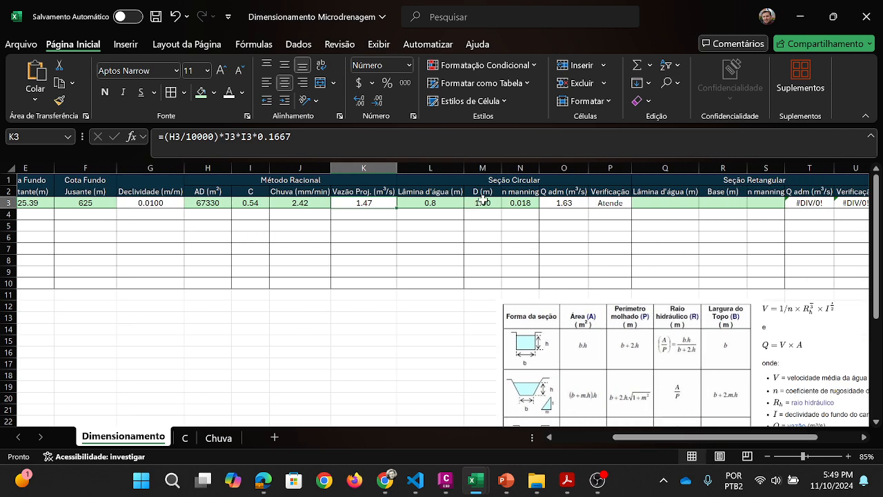
{"action": "left_click", "coordinate": [141, 204]}
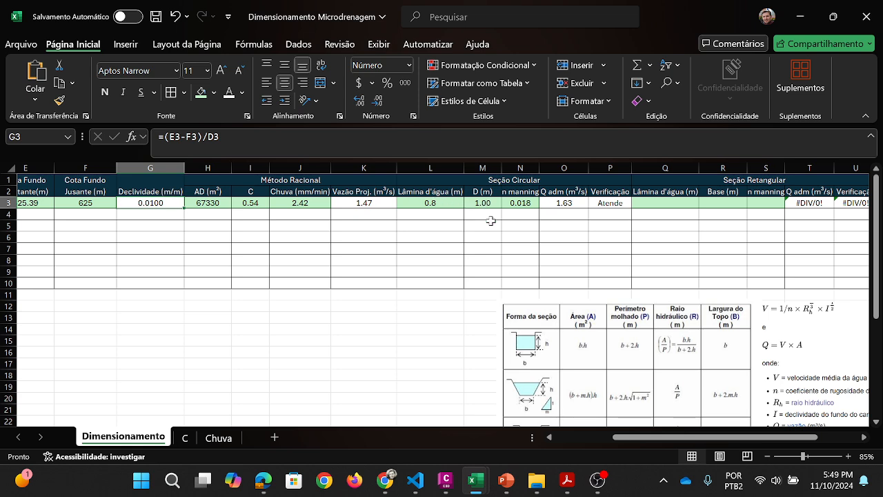
{"action": "left_click", "coordinate": [446, 205]}
{"action": "left_click", "coordinate": [485, 205]}
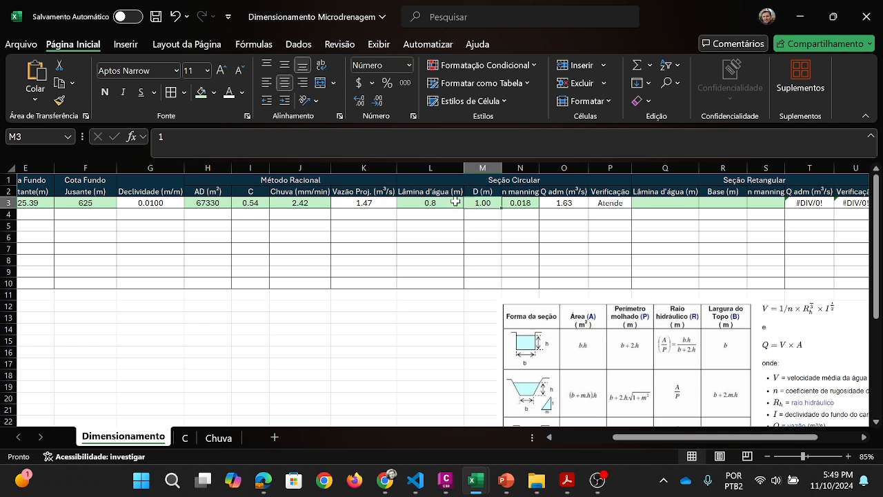
{"action": "left_click", "coordinate": [439, 202]}
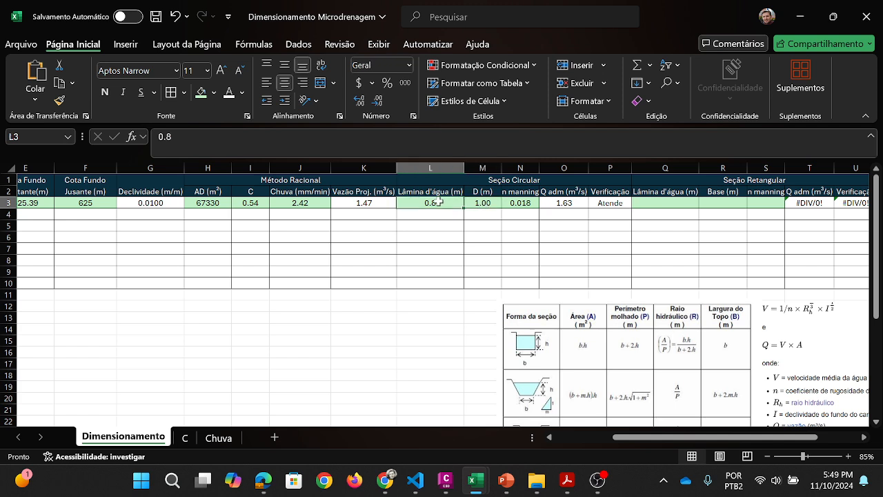
{"action": "left_click", "coordinate": [525, 207]}
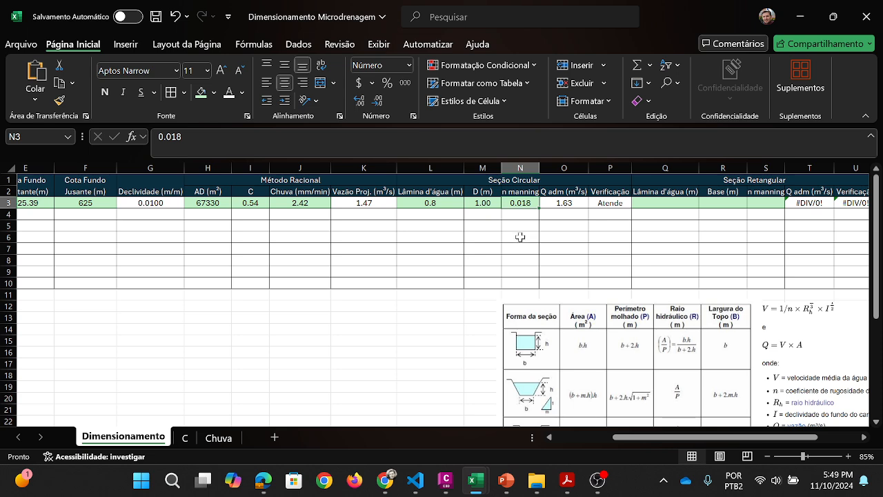
{"action": "left_click", "coordinate": [561, 205]}
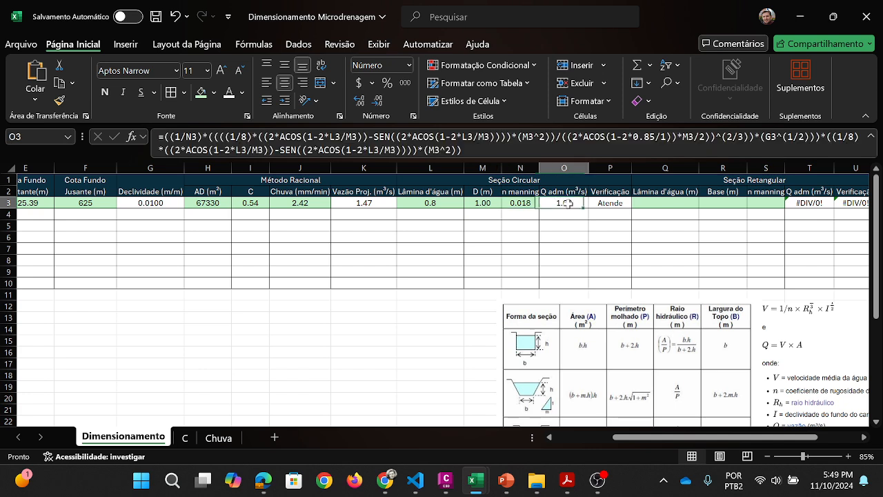
{"action": "left_click", "coordinate": [565, 237]}
{"action": "left_click", "coordinate": [531, 233]}
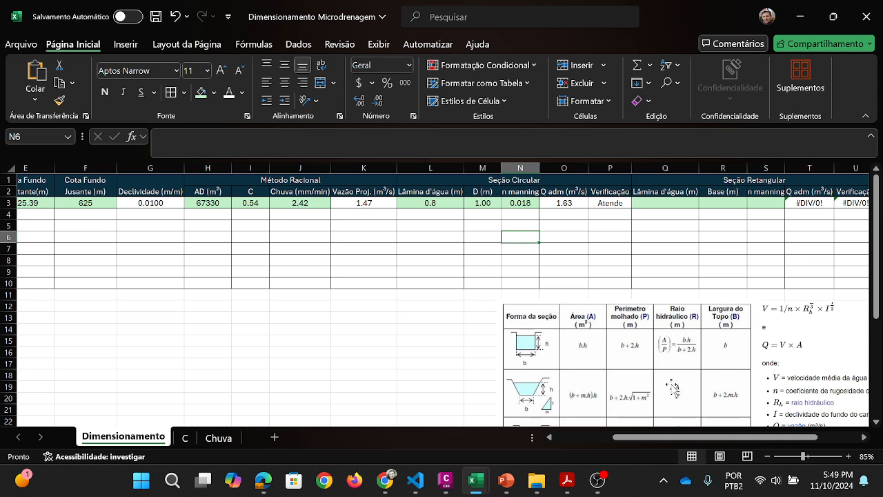
Step: Enter PV AP01 as the downstream manhole of the stretch in row 4, below the outlet stretch
{"action": "left_click_drag", "start_coordinate": [673, 441], "coordinate": [568, 443]}
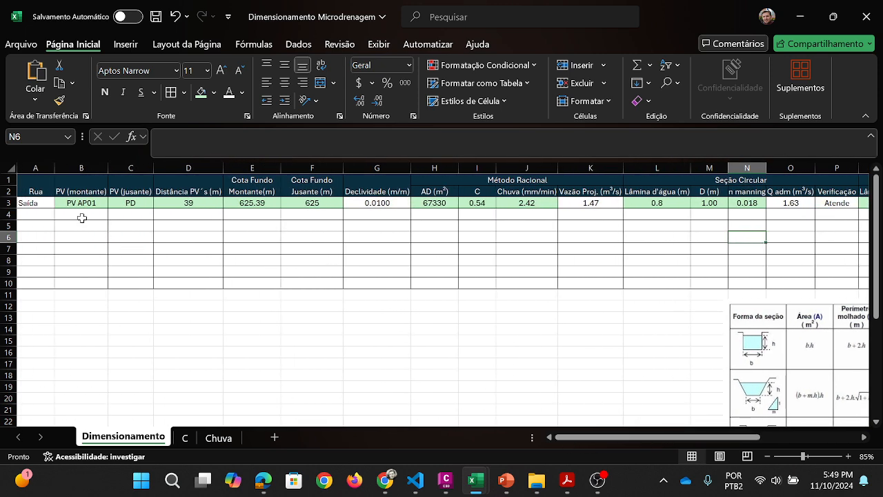
{"action": "left_click", "coordinate": [84, 213]}
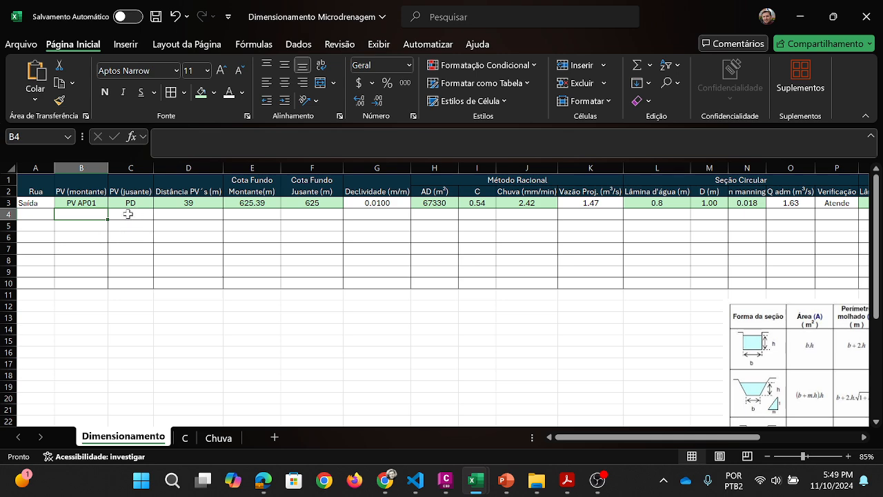
{"action": "left_click", "coordinate": [128, 215]}
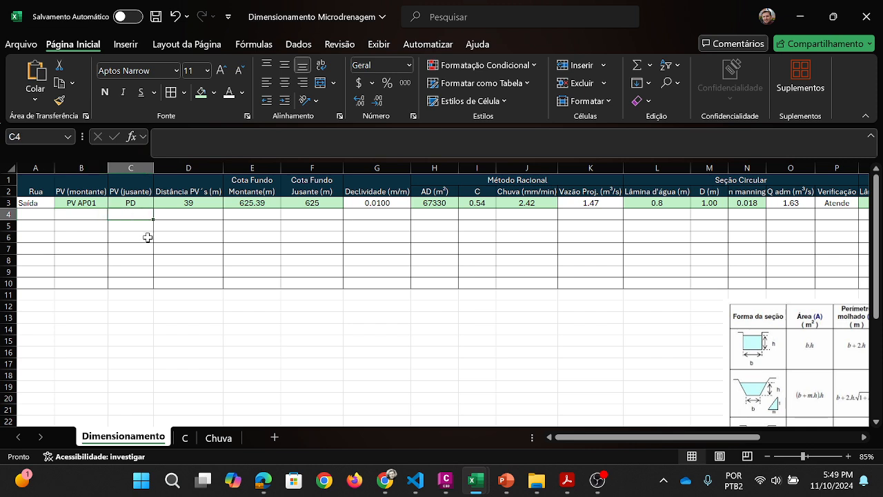
{"action": "left_click", "coordinate": [76, 203]}
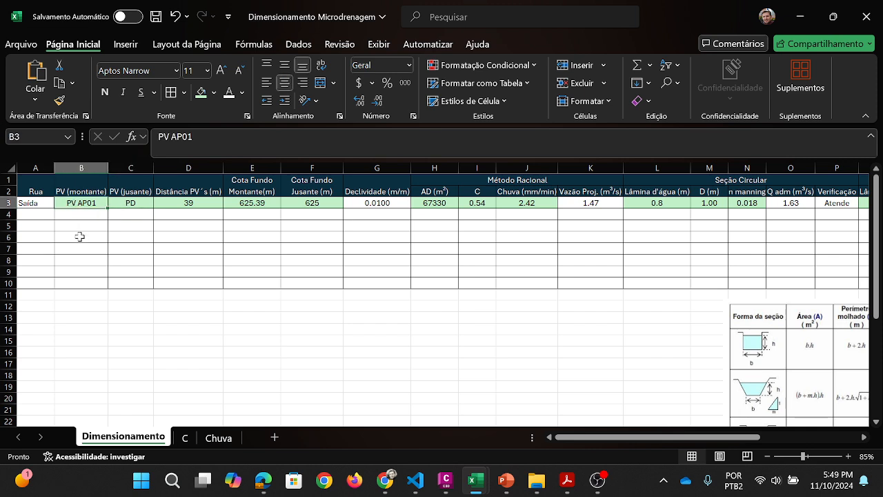
{"action": "left_click", "coordinate": [128, 215]}
{"action": "type", "text": "PV"}
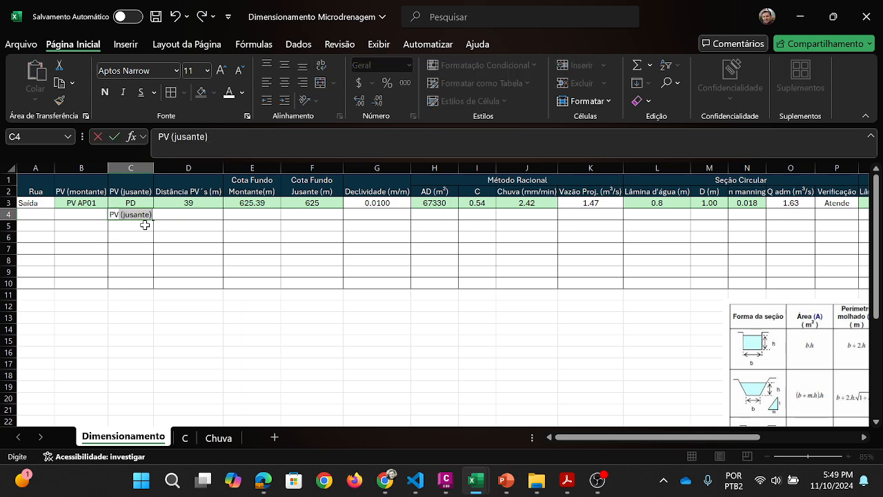
{"action": "type", "text": " AP"}
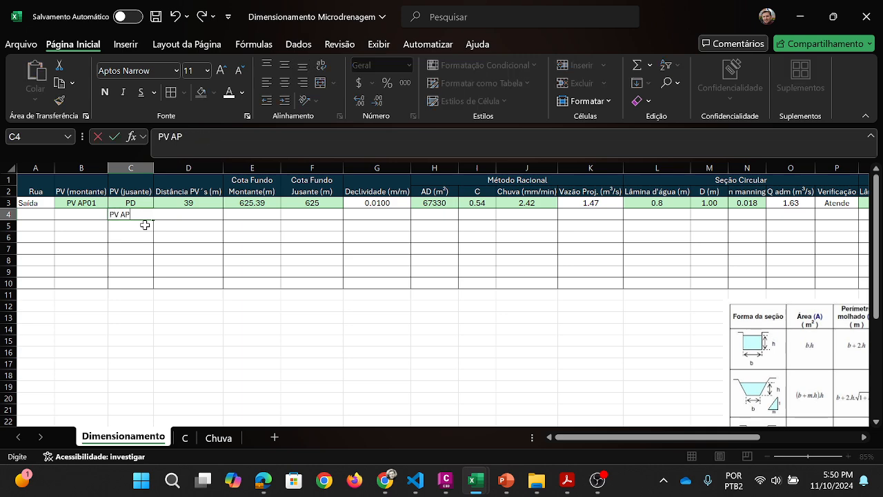
{"action": "type", "text": "01"}
{"action": "key", "text": "Return"}
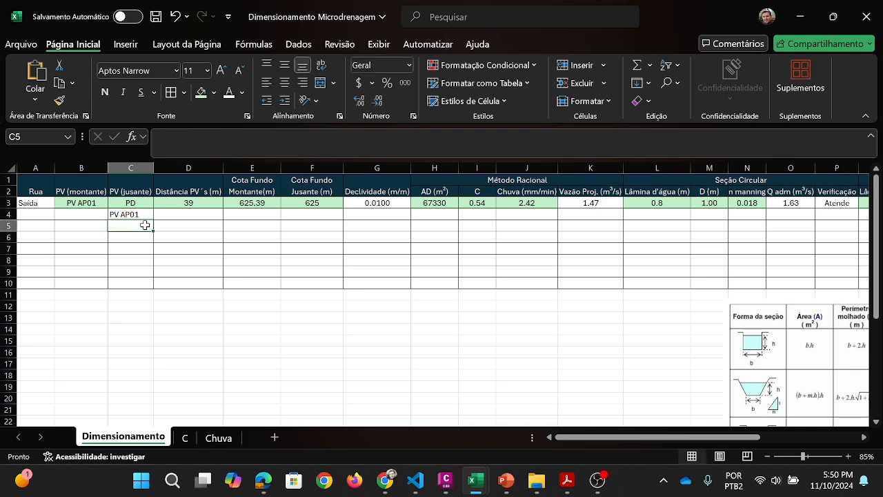
Step: Find the manhole upstream of PV-AP01 in the Civil 3D plan and enter PV AP02 as row 4's upstream manhole in Excel
{"action": "left_click", "coordinate": [446, 481]}
{"action": "scroll", "coordinate": [312, 219], "scroll_direction": "up", "scroll_amount": 8}
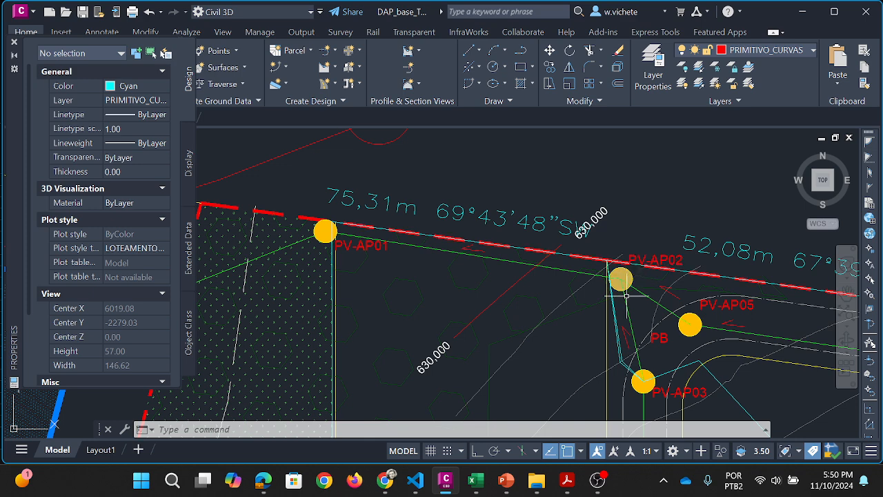
{"action": "mouse_move", "coordinate": [476, 480]}
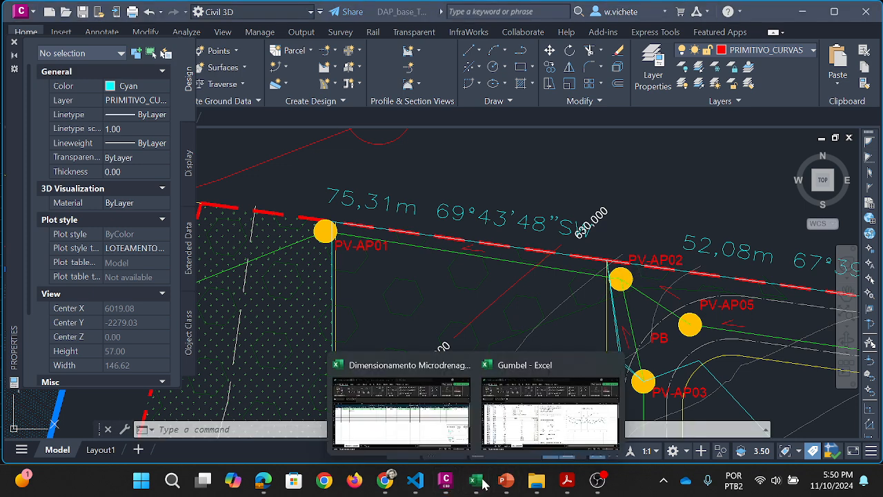
{"action": "left_click", "coordinate": [446, 402]}
{"action": "left_click", "coordinate": [125, 214]}
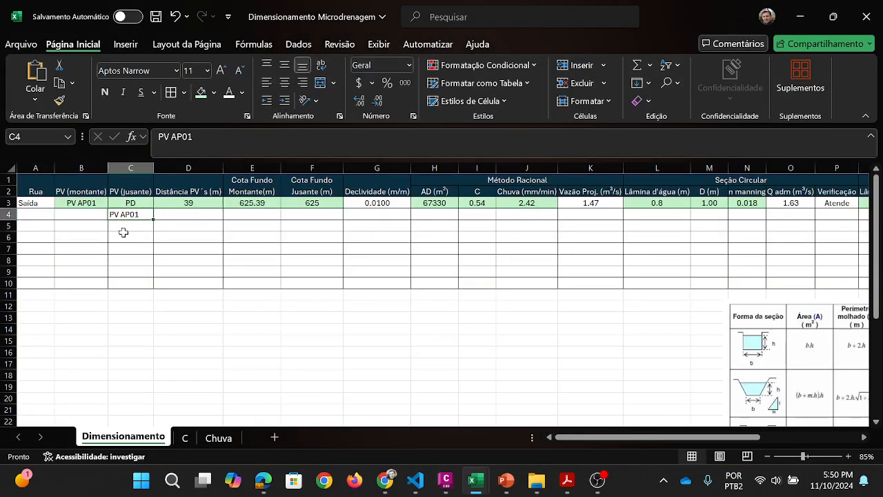
{"action": "left_click", "coordinate": [78, 215]}
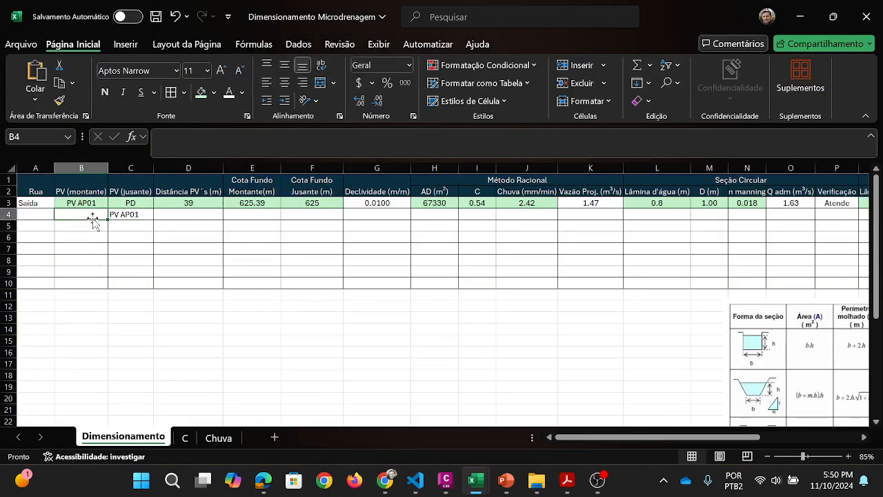
{"action": "type", "text": "PVA"}
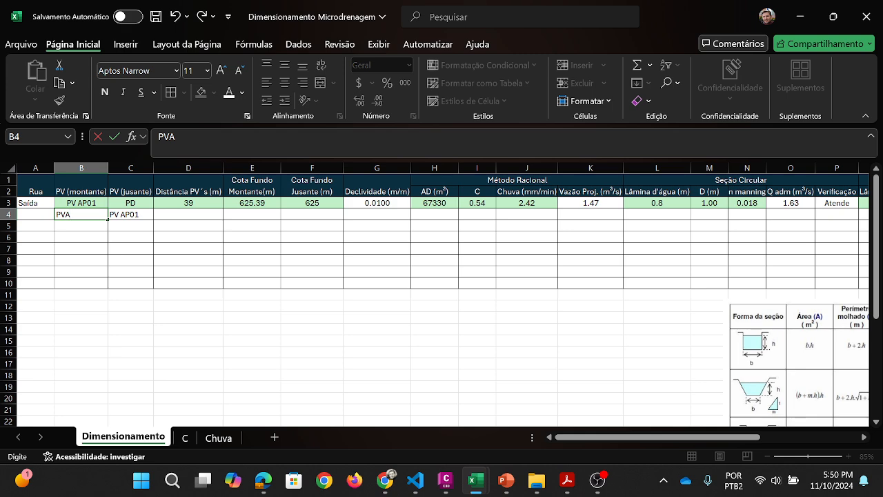
{"action": "type", "text": " AP02"}
{"action": "key", "text": "Return"}
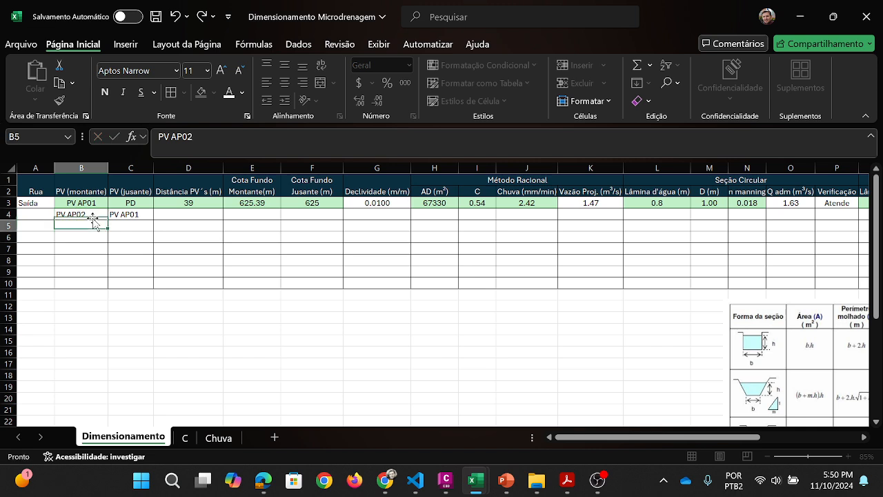
Step: Set the downstream bottom elevation of the PV AP02 to PV AP01 stretch to 625.39 m
{"action": "left_click", "coordinate": [117, 214]}
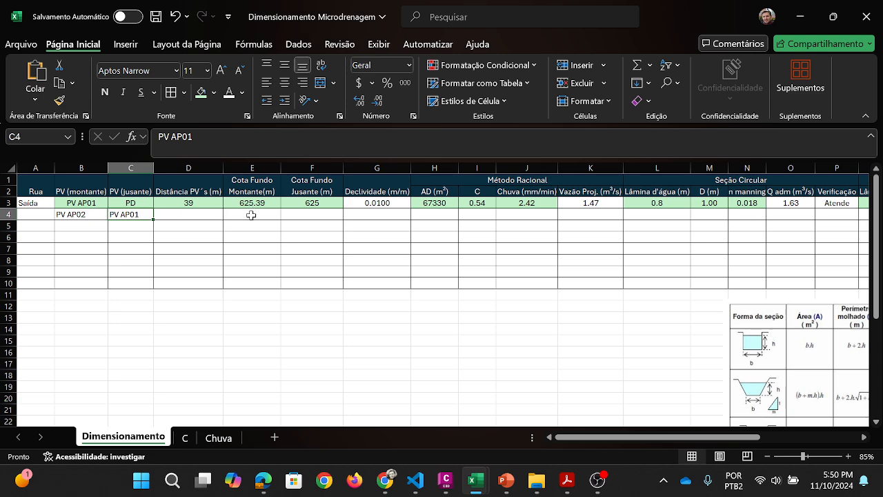
{"action": "left_click", "coordinate": [310, 216]}
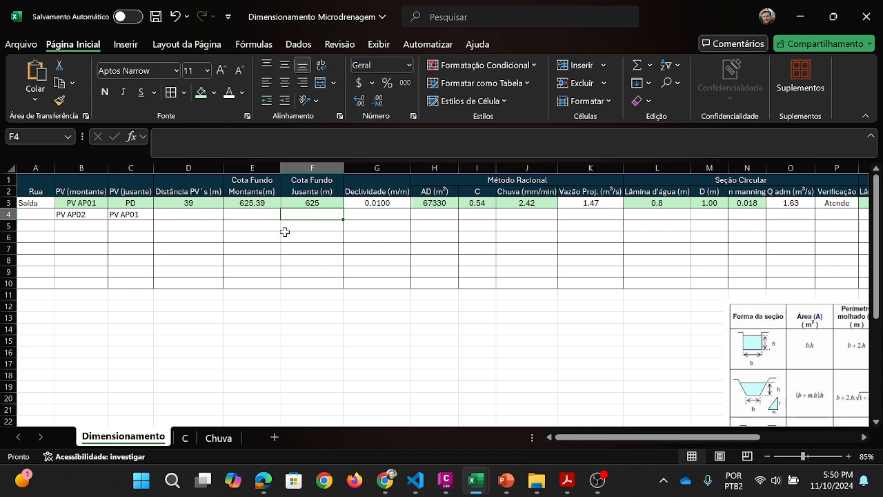
{"action": "type", "text": "625.39"}
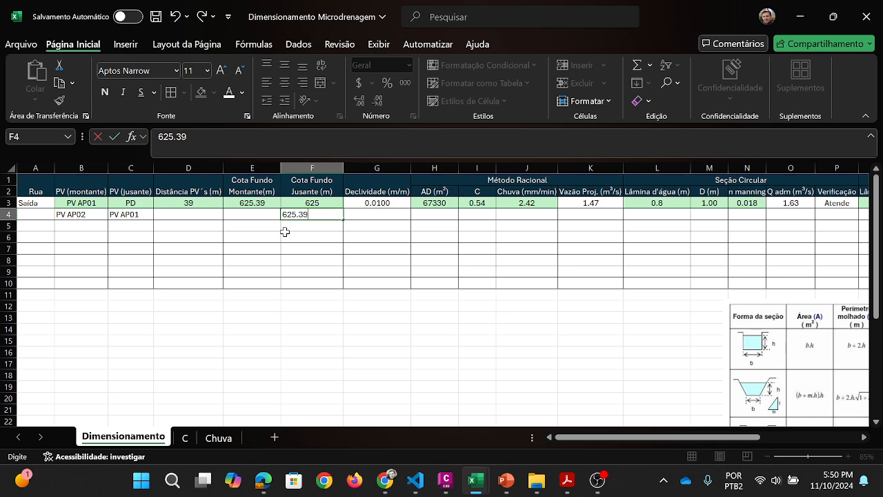
{"action": "key", "text": "Left"}
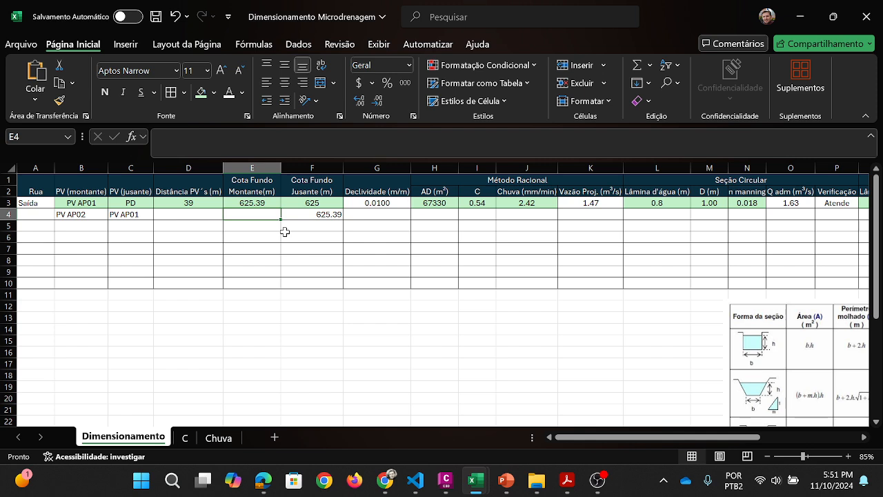
Step: Switch to Civil 3D and measure the distance between the centres of manholes PV-AP01 and PV-AP02 with DIST
{"action": "left_click", "coordinate": [446, 481]}
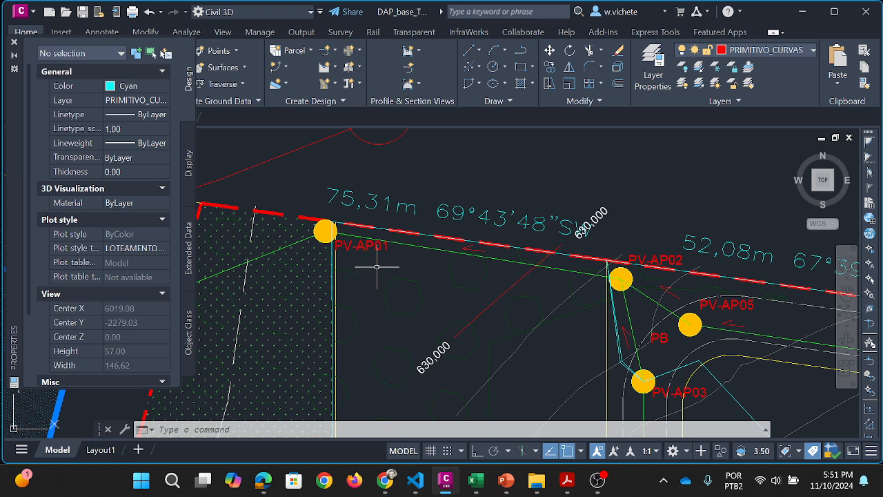
{"action": "type", "text": "d: D"}
{"action": "type", "text": "IST"}
{"action": "key", "text": "Return"}
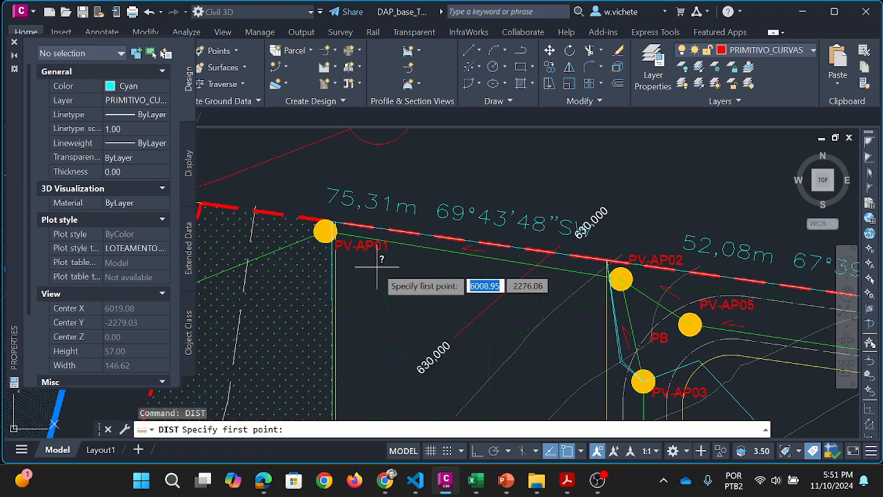
{"action": "left_click", "coordinate": [326, 231]}
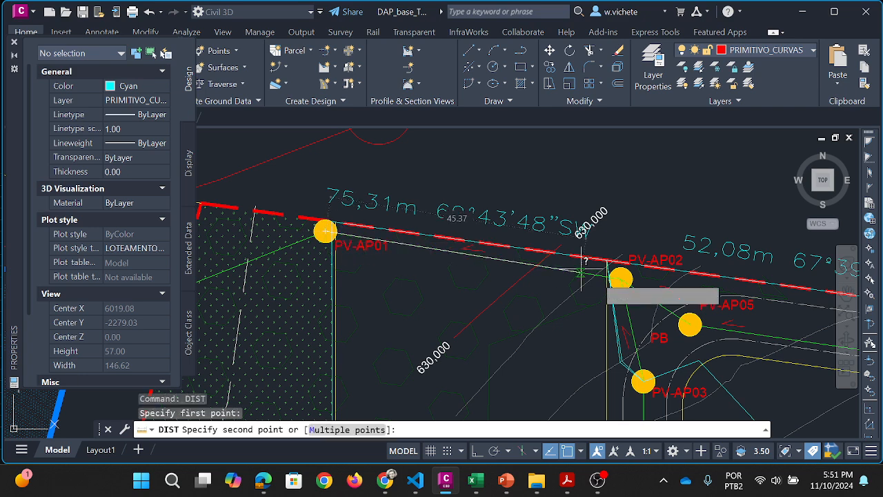
{"action": "left_click", "coordinate": [620, 278]}
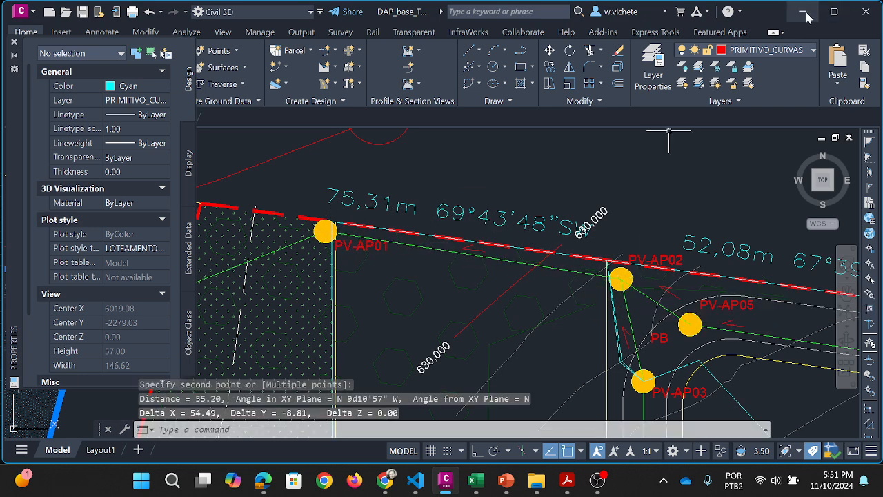
Step: Return to Excel and enter 55.2 m as the distance between manholes PV AP02 and PV AP01
{"action": "left_click", "coordinate": [803, 12]}
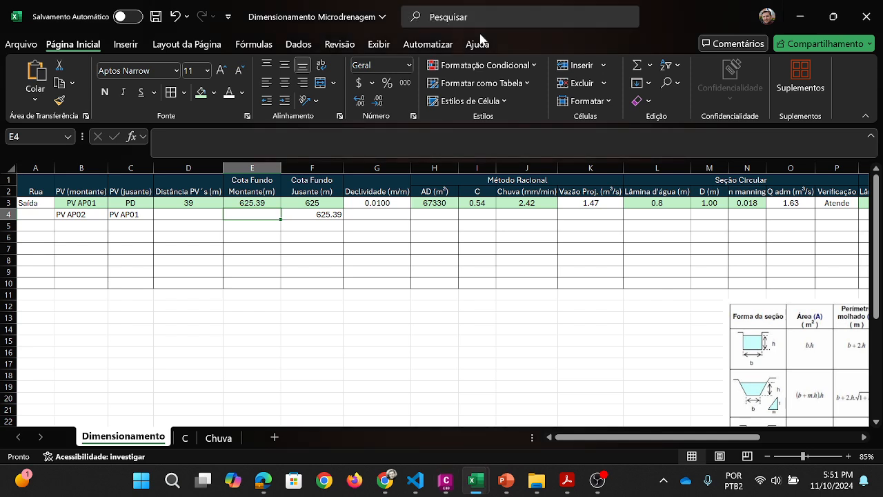
{"action": "left_click", "coordinate": [196, 214]}
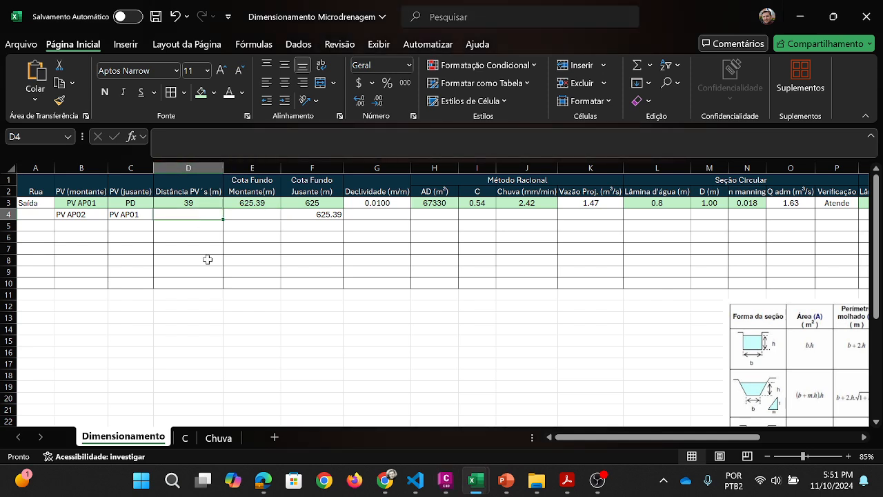
{"action": "type", "text": "55.2"}
{"action": "key", "text": "Return"}
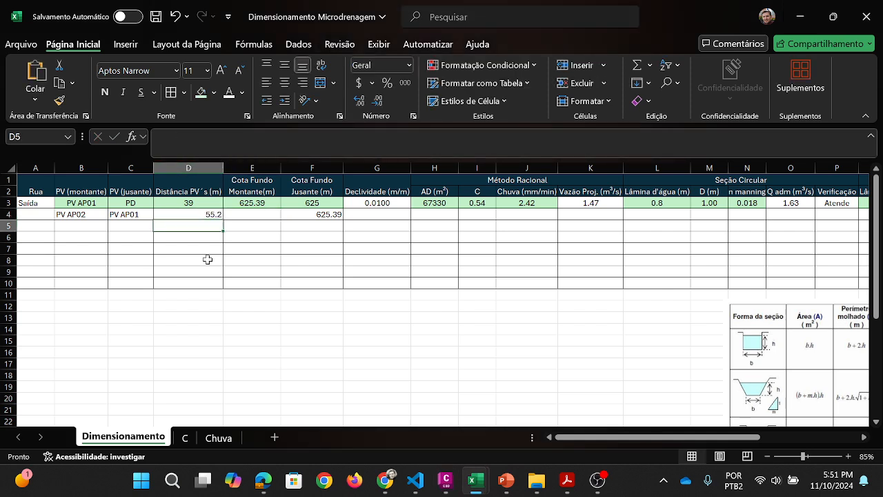
{"action": "left_click_drag", "start_coordinate": [189, 204], "coordinate": [192, 215]}
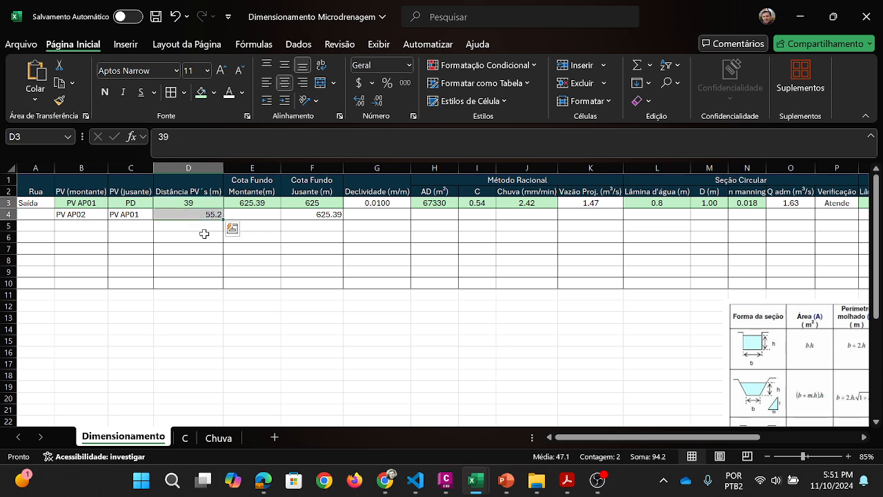
Step: Centre the manhole distances in D3:D4 and copy the slope formula from G3 down to G4
{"action": "left_click", "coordinate": [284, 84]}
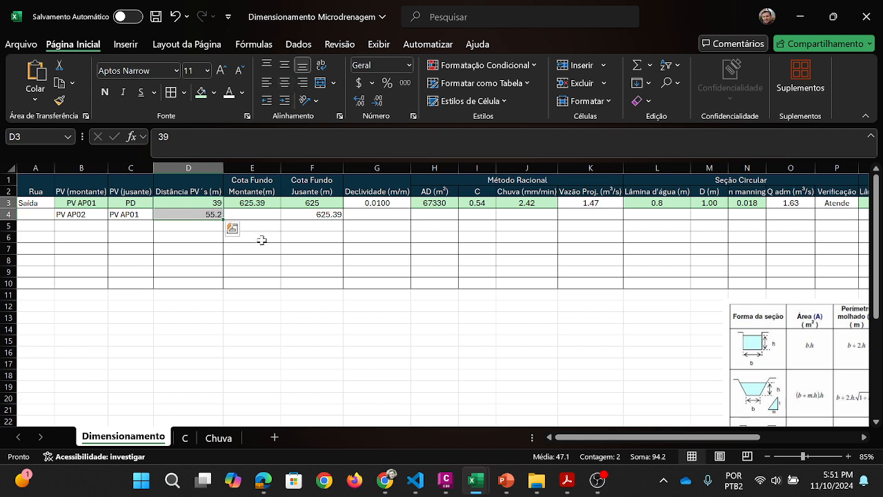
{"action": "left_click", "coordinate": [284, 82]}
{"action": "left_click", "coordinate": [270, 217]}
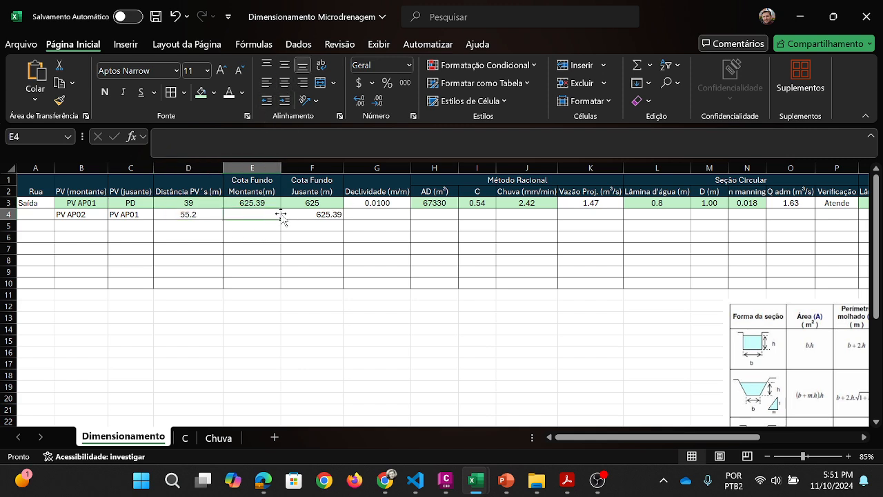
{"action": "left_click", "coordinate": [387, 204]}
{"action": "left_click_drag", "start_coordinate": [410, 208], "coordinate": [411, 216]}
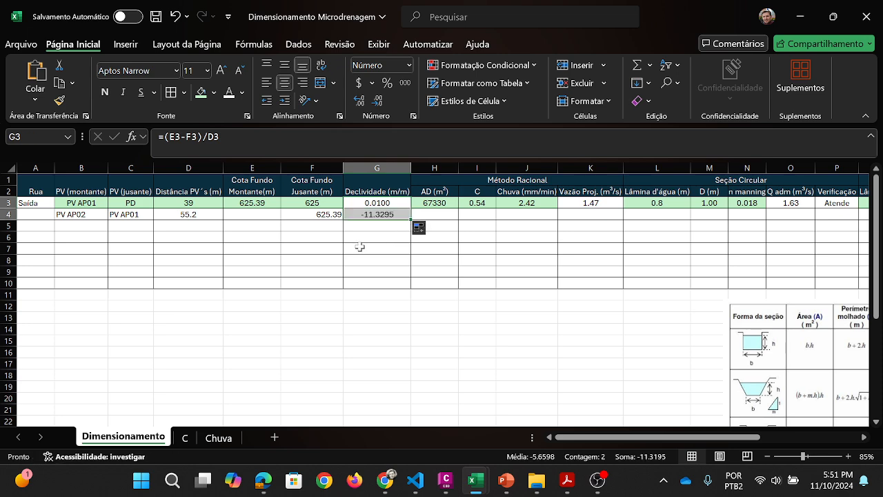
Step: Enter 625.6 as the upstream invert elevation of PV AP02 in E4 and centre it
{"action": "left_click", "coordinate": [274, 217]}
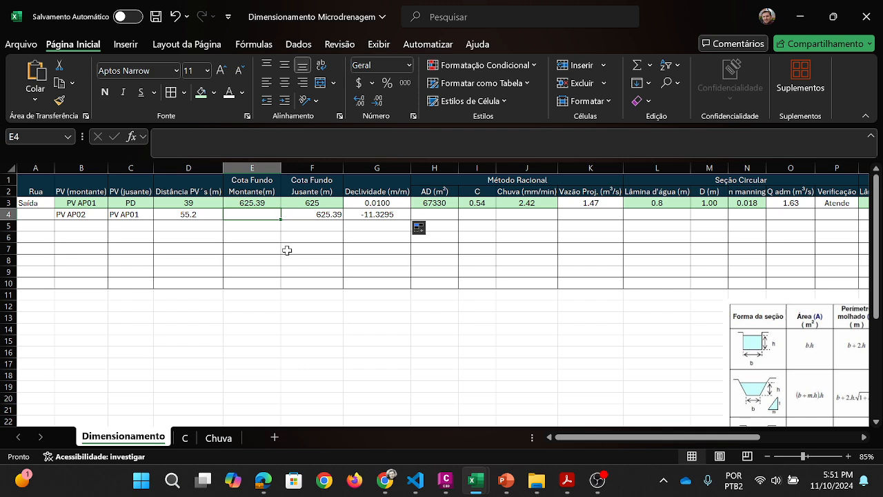
{"action": "type", "text": "625"}
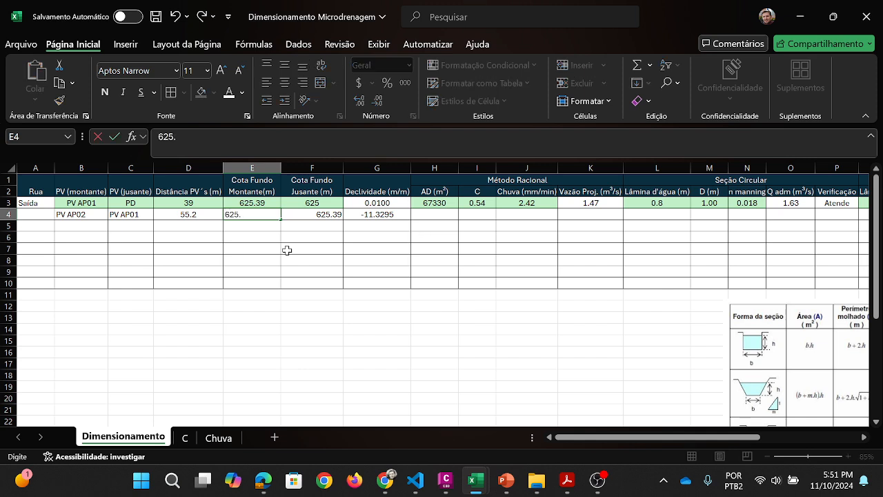
{"action": "type", "text": ".6"}
{"action": "key", "text": "Return"}
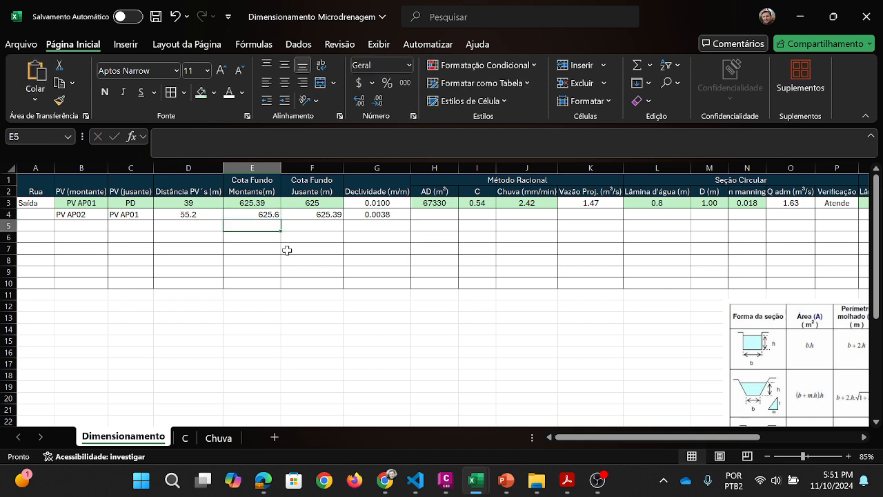
{"action": "left_click", "coordinate": [256, 214]}
{"action": "left_click", "coordinate": [285, 84]}
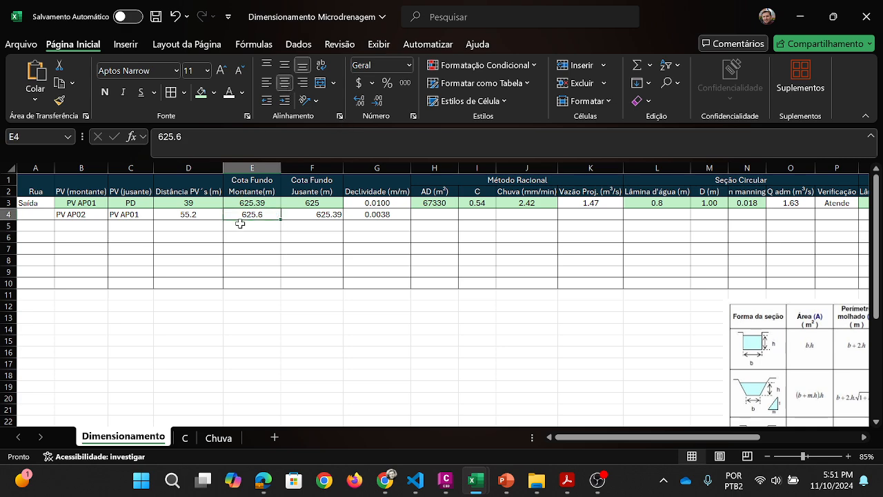
Step: Try an upstream invert elevation of 625.8 for PV AP02 in E4
{"action": "key", "text": "F2"}
{"action": "key", "text": "BackSpace"}
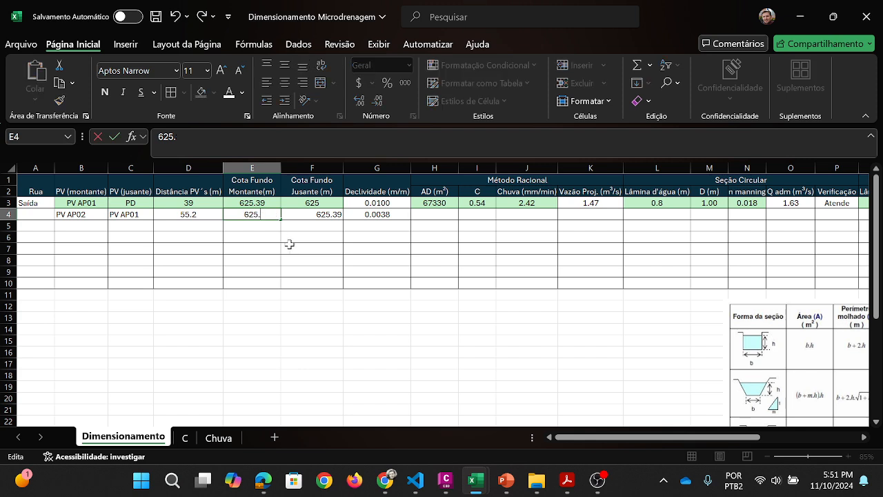
{"action": "type", "text": "8"}
{"action": "key", "text": "Return"}
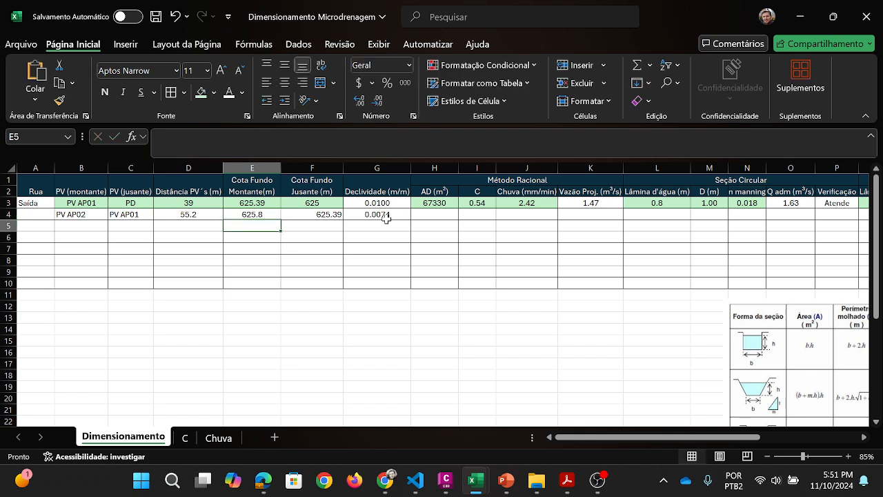
Step: Set the upstream invert elevation of PV AP02 in E4 to 625.7
{"action": "left_click", "coordinate": [262, 214]}
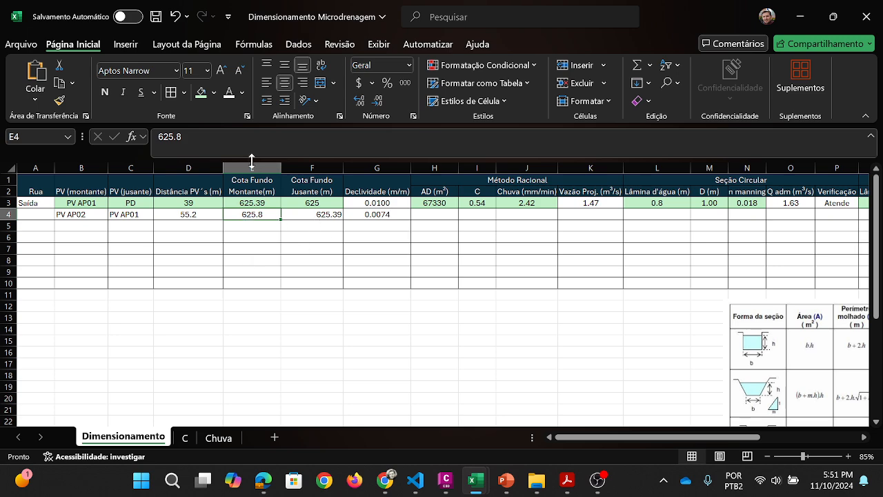
{"action": "key", "text": "F2"}
{"action": "key", "text": "BackSpace"}
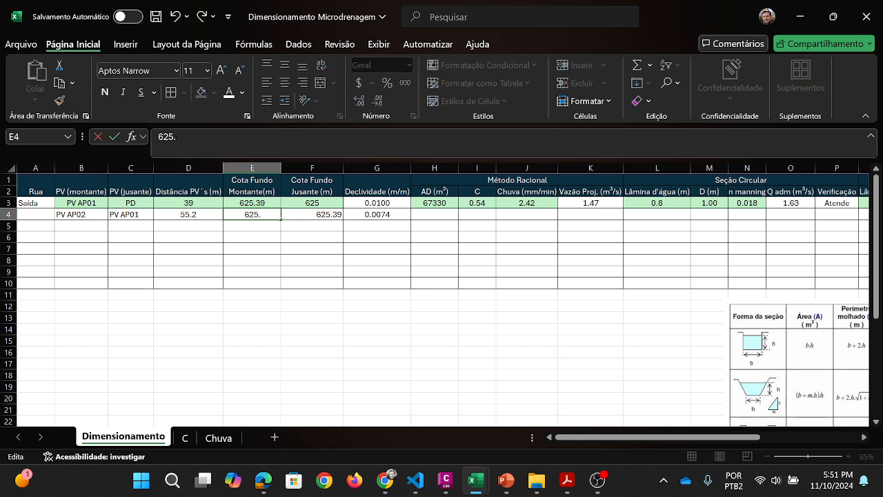
{"action": "type", "text": "7"}
{"action": "key", "text": "Return"}
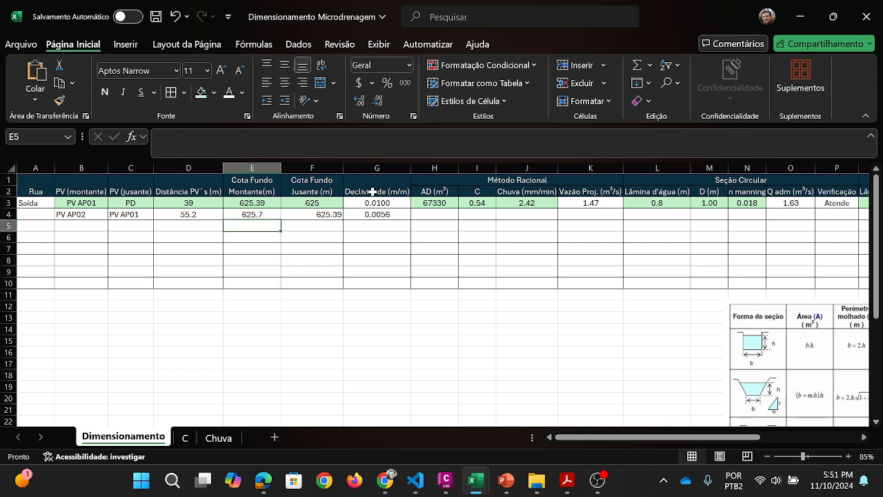
{"action": "left_click", "coordinate": [252, 215]}
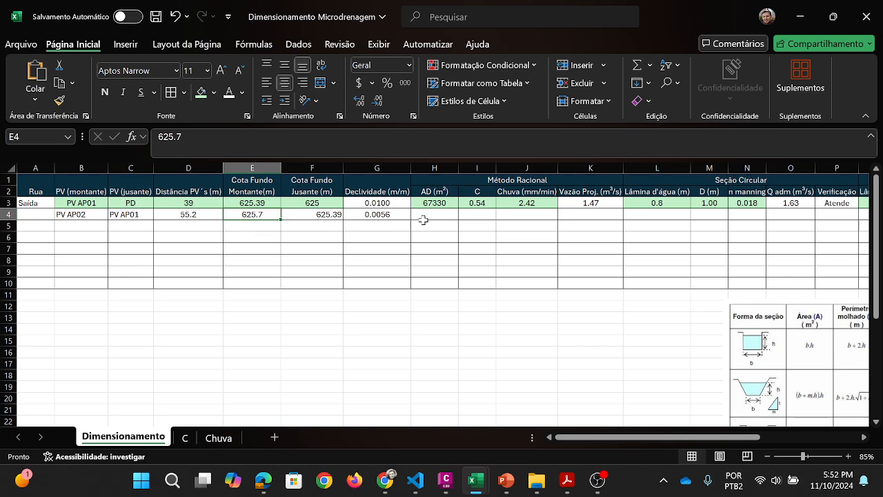
{"action": "left_click", "coordinate": [598, 481]}
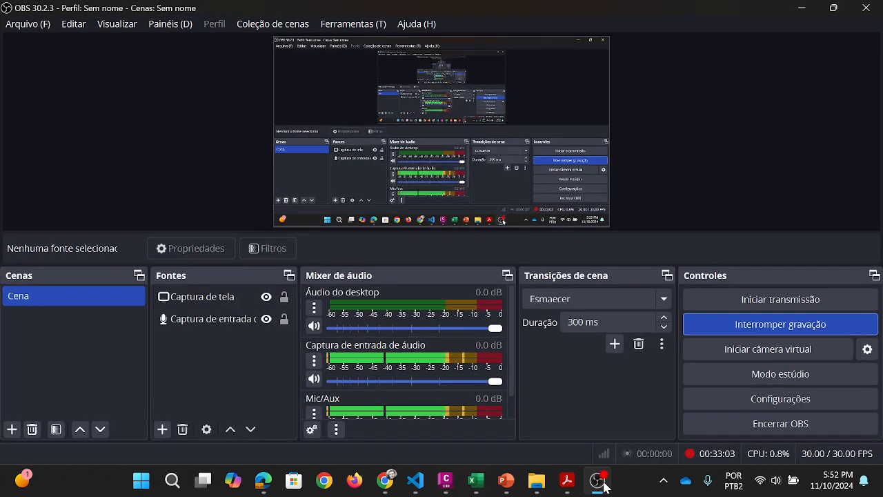
{"action": "left_click", "coordinate": [598, 481]}
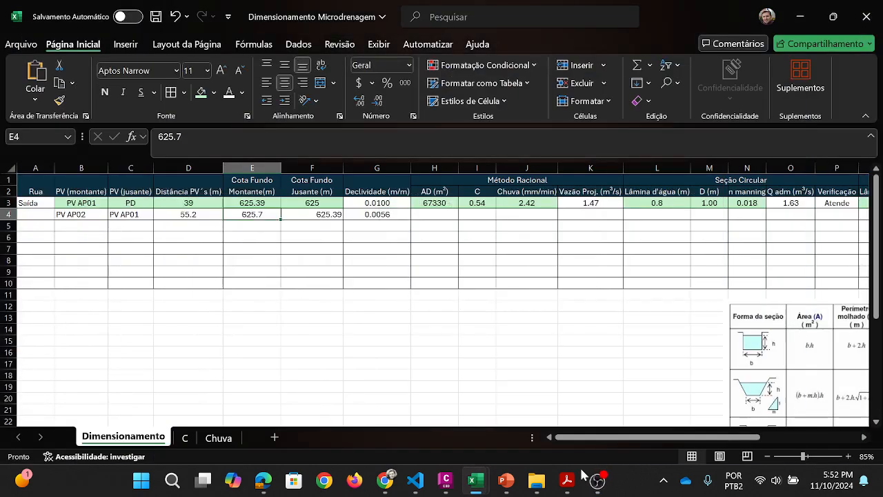
Step: Switch to Civil 3D and examine the catchment polyline and the manholes around PV-AP01, PV-AP02 and PV-AP03
{"action": "left_click", "coordinate": [446, 481]}
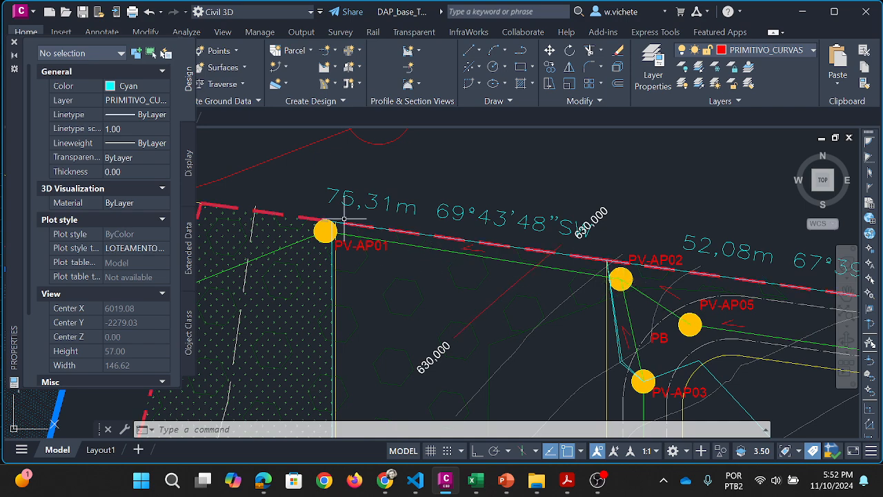
{"action": "scroll", "coordinate": [330, 233], "scroll_direction": "down", "scroll_amount": 5}
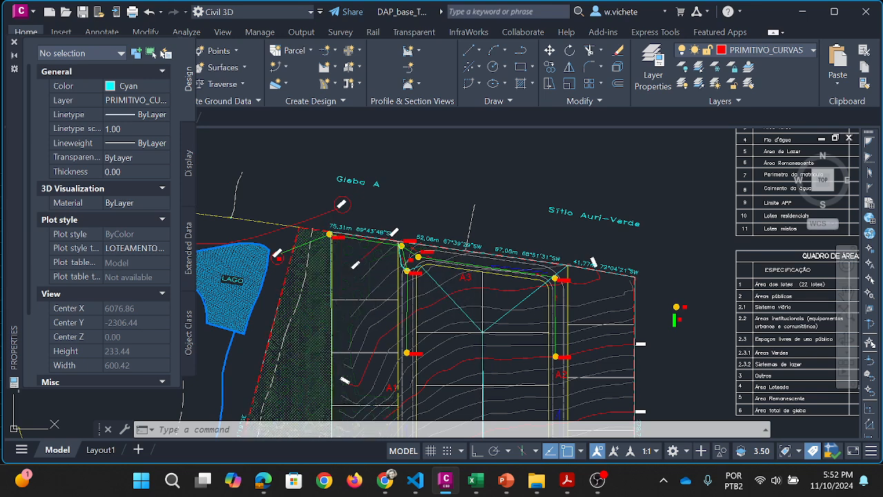
{"action": "left_click", "coordinate": [314, 276]}
{"action": "key", "text": "Escape"}
{"action": "key", "text": "Escape"}
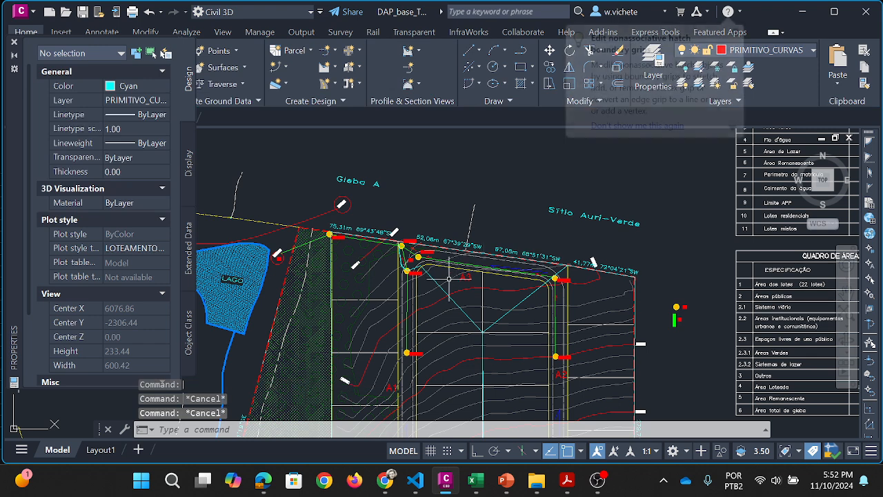
{"action": "left_click", "coordinate": [445, 293]}
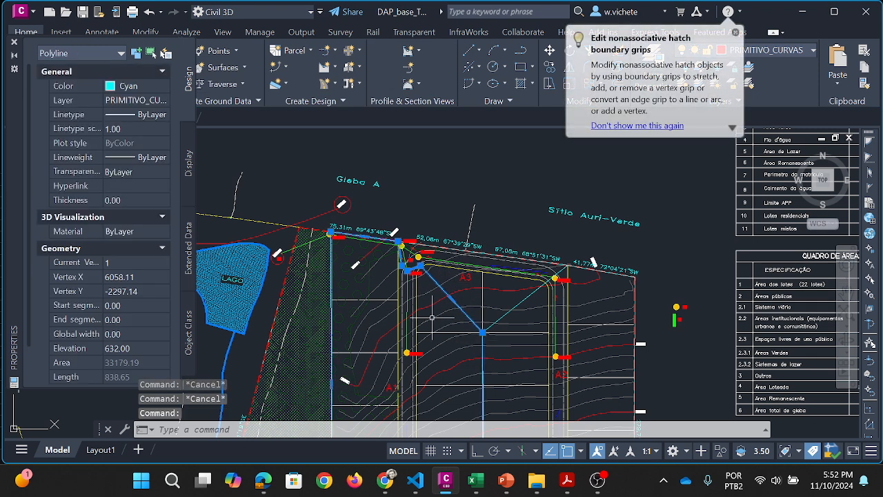
{"action": "scroll", "coordinate": [418, 266], "scroll_direction": "up", "scroll_amount": 4}
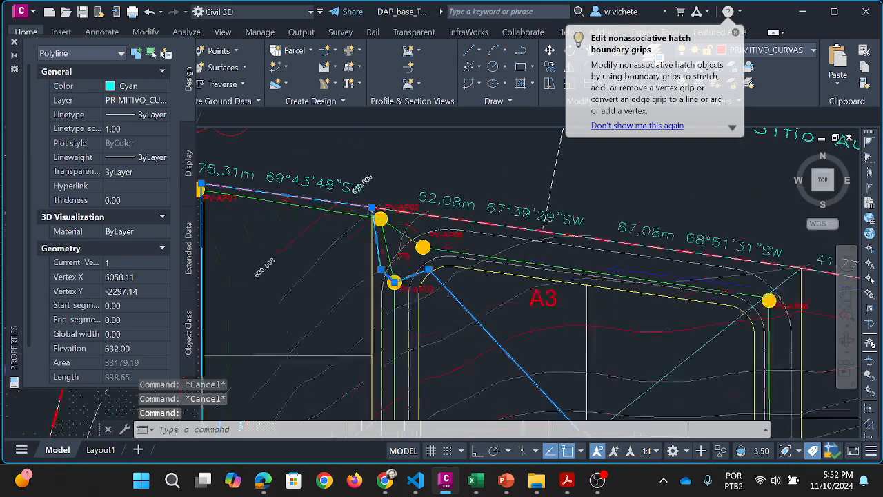
{"action": "scroll", "coordinate": [416, 265], "scroll_direction": "up", "scroll_amount": 2}
{"action": "scroll", "coordinate": [369, 203], "scroll_direction": "down", "scroll_amount": 2}
{"action": "left_click_drag", "start_coordinate": [370, 201], "coordinate": [456, 228]}
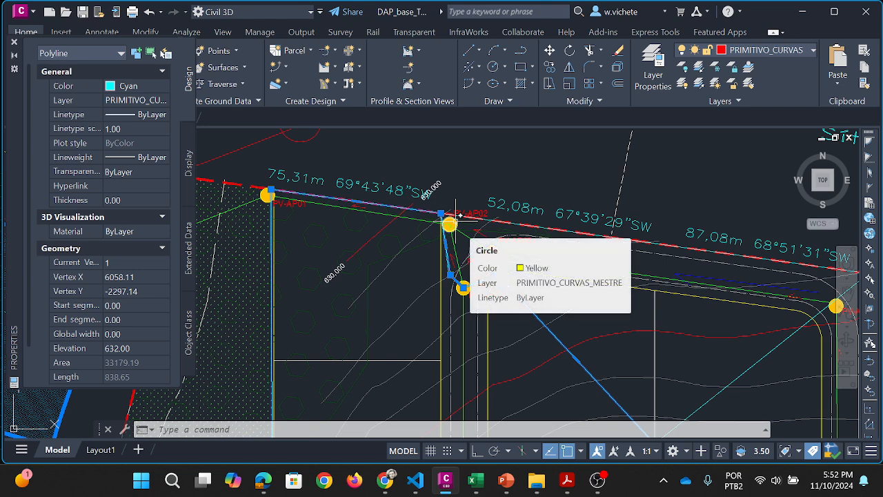
{"action": "key", "text": "Escape"}
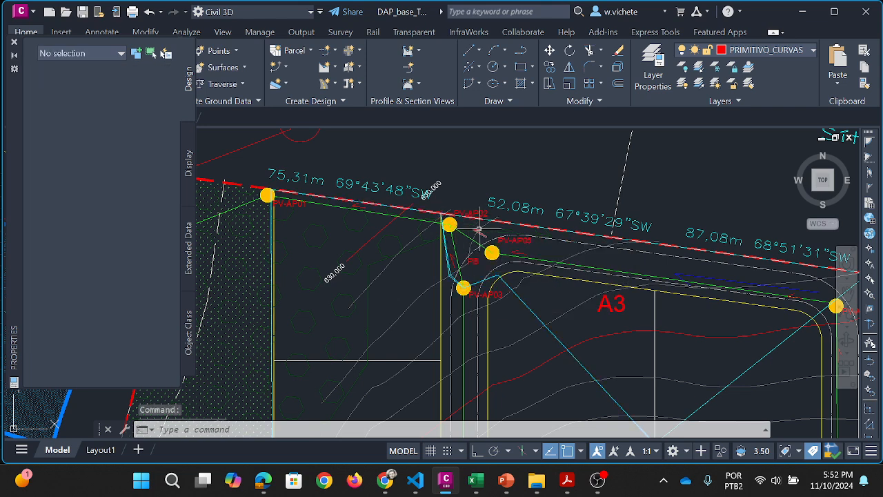
Step: Switch back to the Dimensionamento Microdrenagem workbook in Excel and enter 67330 as the PV AP02 drainage area in H4
{"action": "mouse_move", "coordinate": [483, 484]}
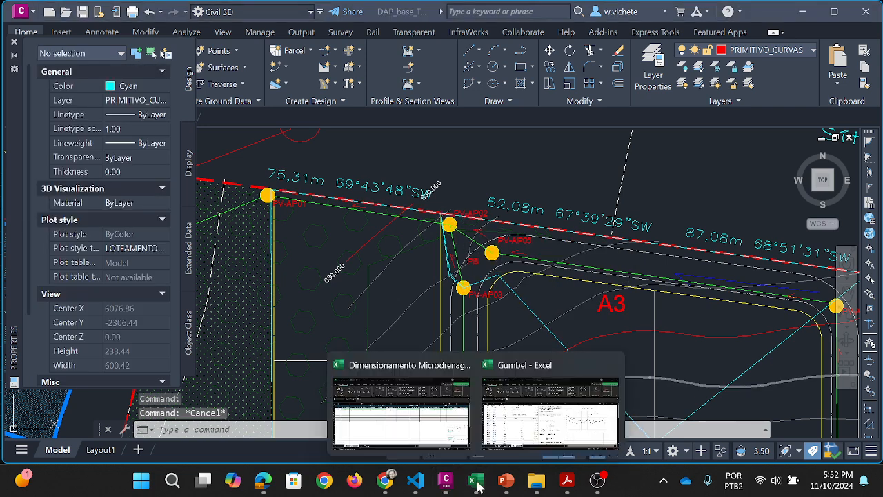
{"action": "mouse_move", "coordinate": [536, 429]}
{"action": "left_click", "coordinate": [437, 397]}
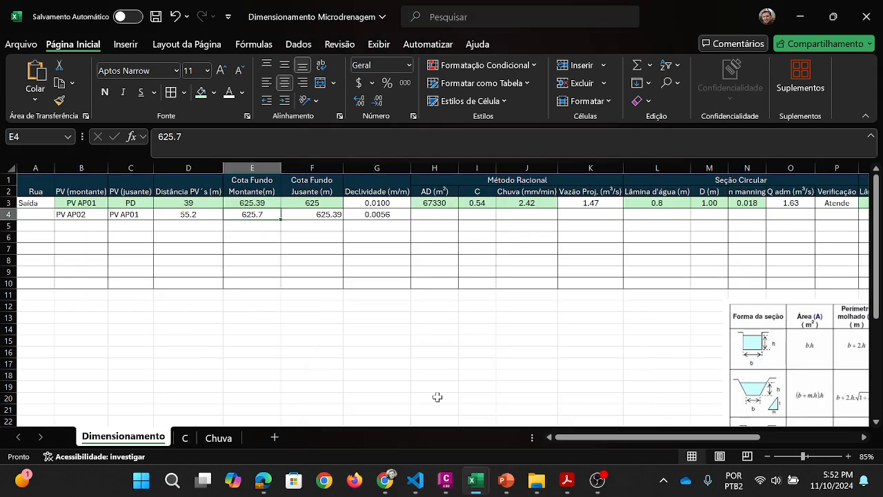
{"action": "left_click", "coordinate": [434, 215]}
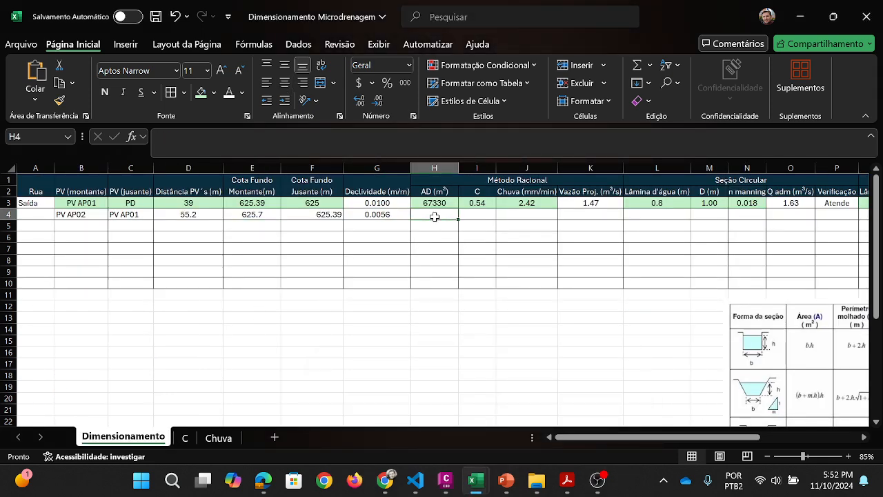
{"action": "type", "text": "67330"}
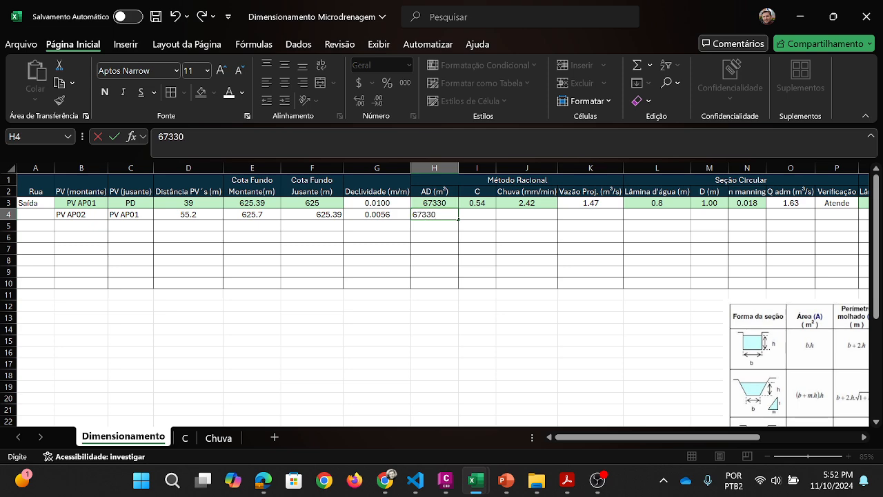
{"action": "key", "text": "Return"}
Step: Enter a runoff coefficient C of 0.54 in I4 and a rainfall of 2.42 mm/min in J4
{"action": "left_click", "coordinate": [481, 214]}
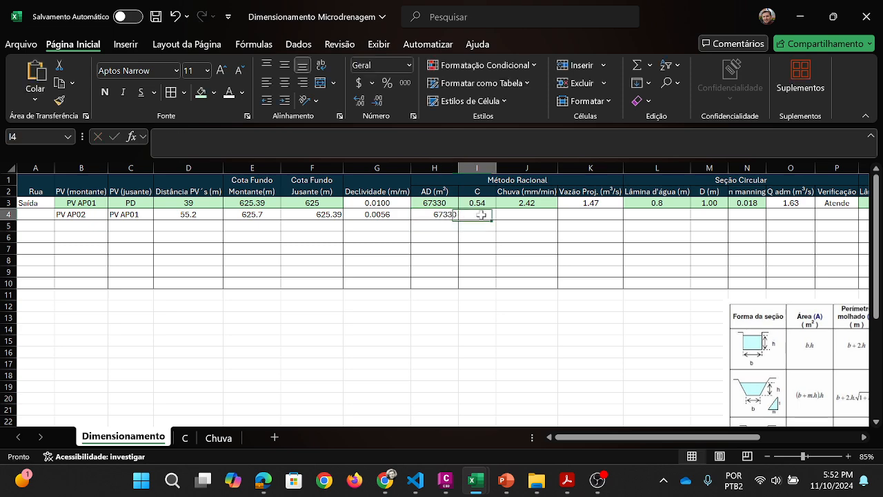
{"action": "type", "text": "0.54"}
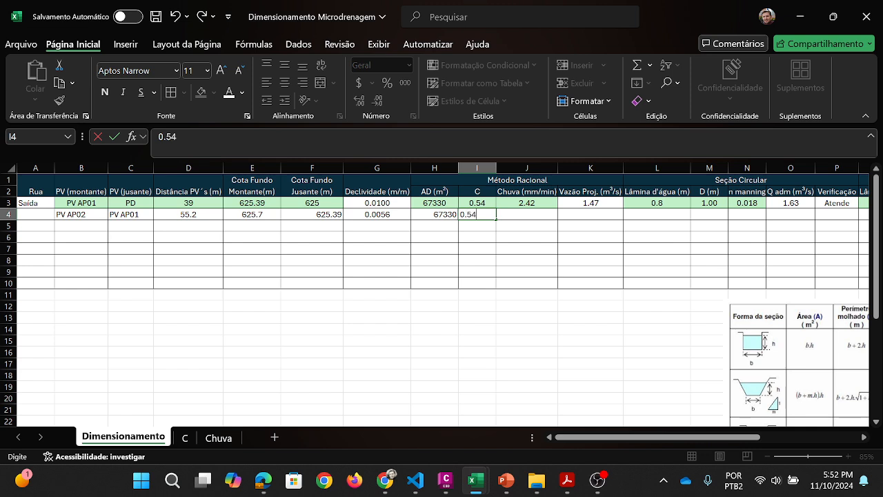
{"action": "key", "text": "Return"}
{"action": "left_click", "coordinate": [524, 213]}
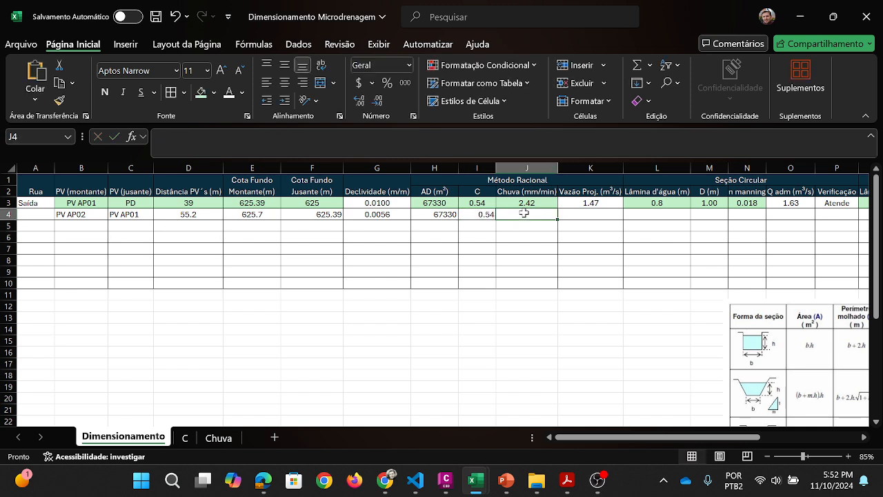
{"action": "type", "text": "2.4"}
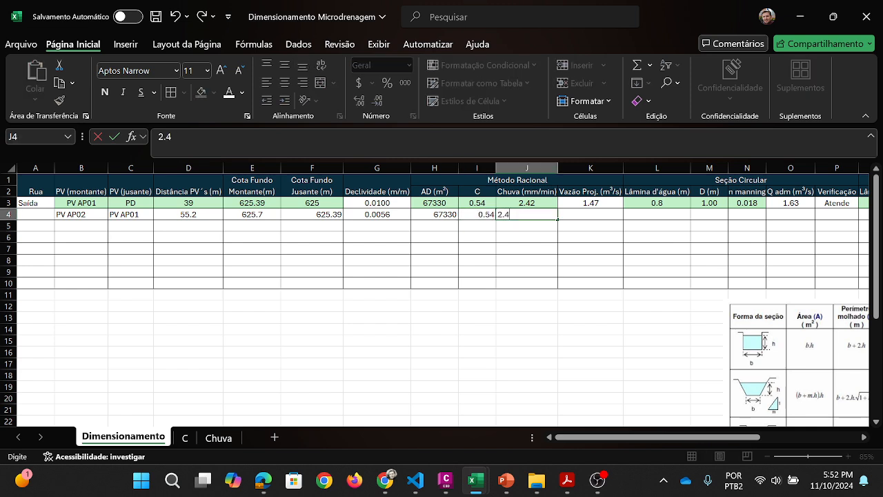
{"action": "type", "text": "2"}
{"action": "key", "text": "Return"}
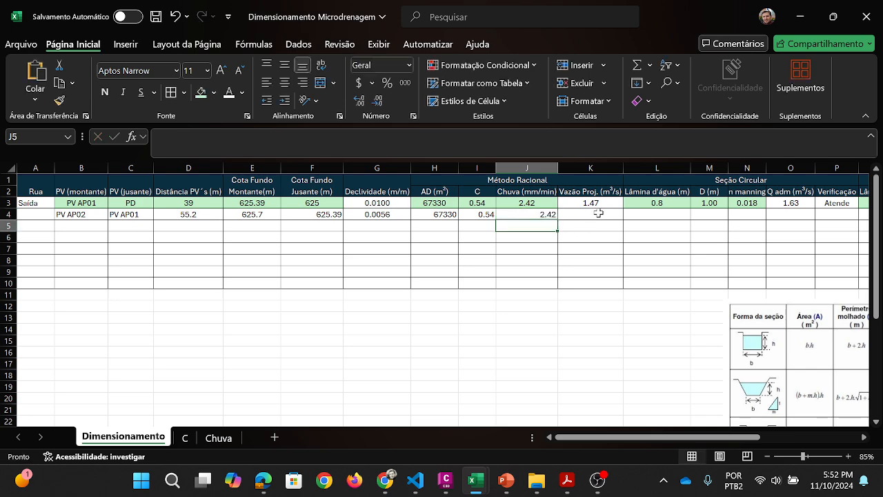
Step: Copy the project flow formula in K3 and the circular section cells L3:P3 down to row 4
{"action": "left_click", "coordinate": [599, 203]}
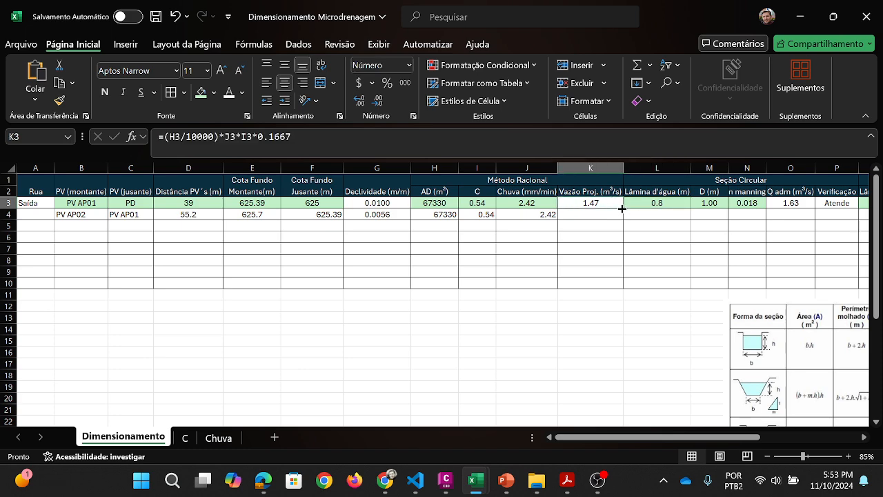
{"action": "left_click_drag", "start_coordinate": [626, 208], "coordinate": [625, 219]}
{"action": "left_click_drag", "start_coordinate": [619, 433], "coordinate": [648, 436]}
{"action": "left_click_drag", "start_coordinate": [560, 206], "coordinate": [742, 218]}
{"action": "left_click", "coordinate": [553, 216]}
{"action": "left_click", "coordinate": [623, 234]}
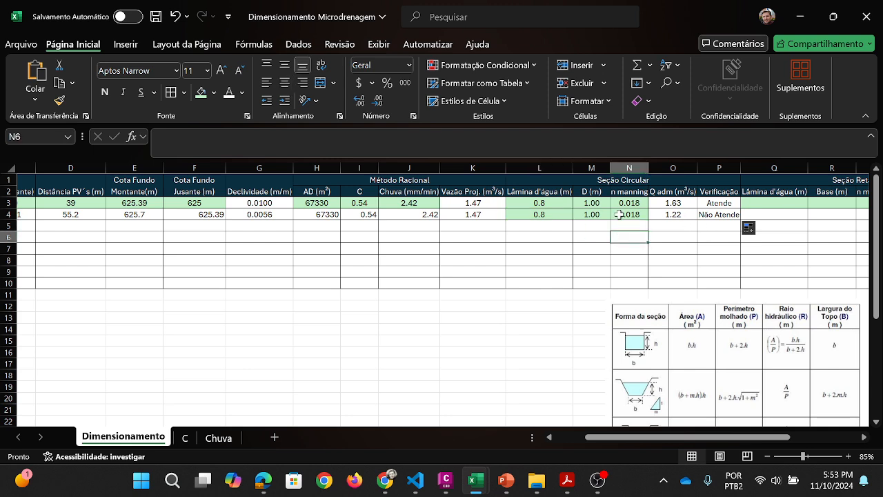
Step: Check row 4's circular section inputs for water depth, diameter and Manning n, and its admissible flow formula in O4
{"action": "left_click", "coordinate": [549, 215]}
{"action": "left_click_drag", "start_coordinate": [563, 214], "coordinate": [591, 215]}
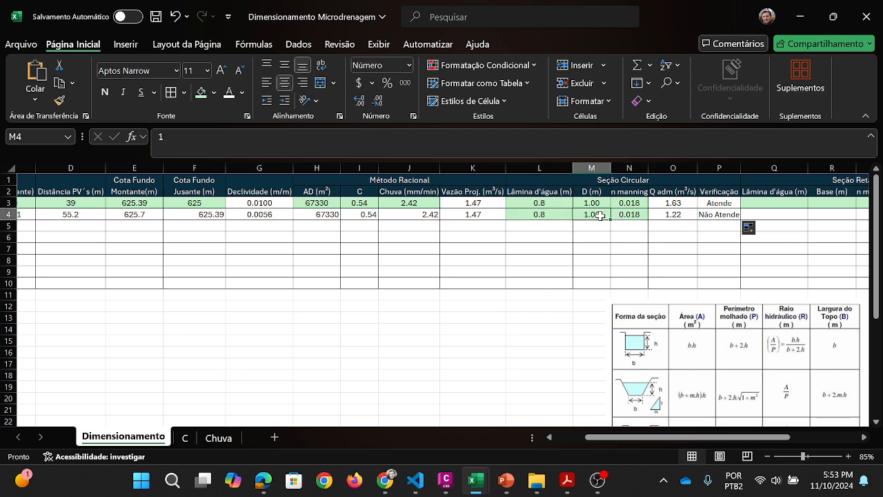
{"action": "left_click", "coordinate": [624, 215]}
{"action": "left_click", "coordinate": [682, 215]}
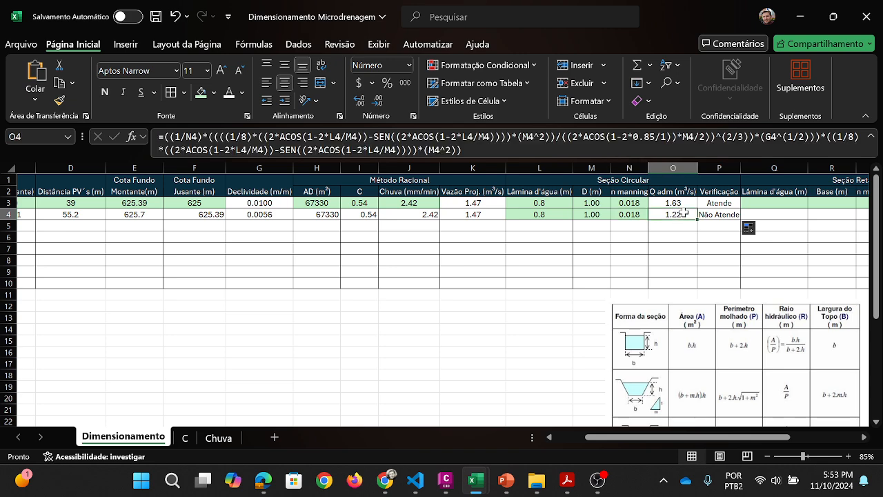
Step: Try water depths of 0.875 m and 0.9 m for the PV AP02–PV AP01 segment in L4
{"action": "left_click", "coordinate": [672, 237]}
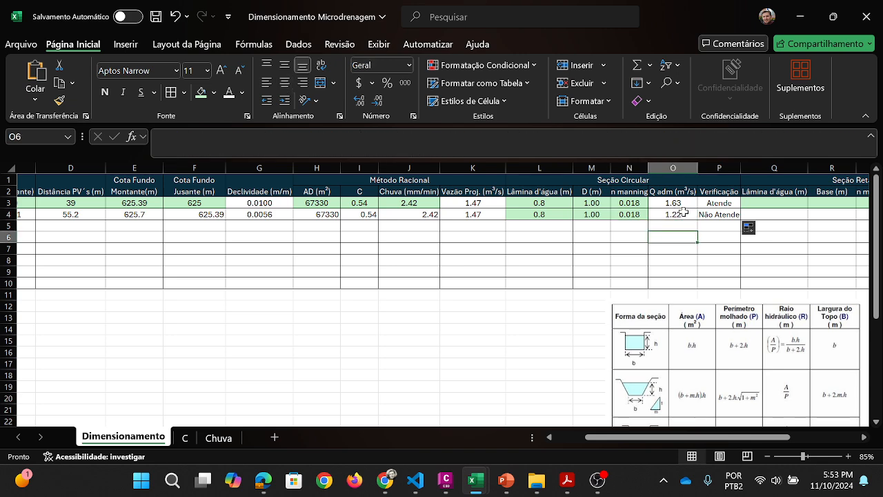
{"action": "left_click", "coordinate": [547, 216]}
{"action": "type", "text": "0"}
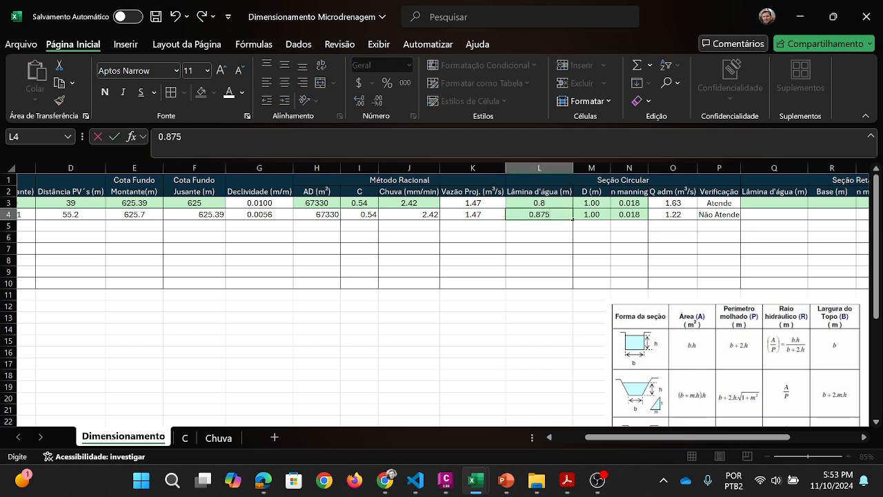
{"action": "type", "text": ".875"}
{"action": "key", "text": "Return"}
{"action": "left_click", "coordinate": [548, 216]}
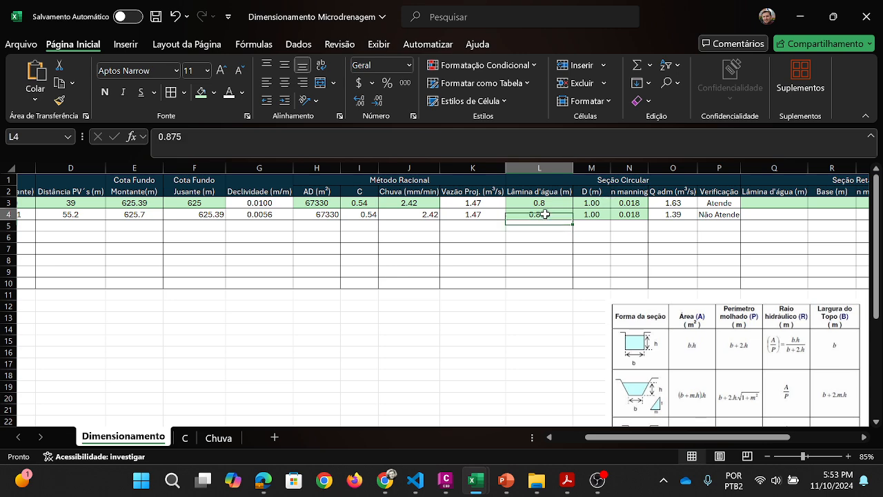
{"action": "type", "text": "0.9"}
{"action": "key", "text": "Return"}
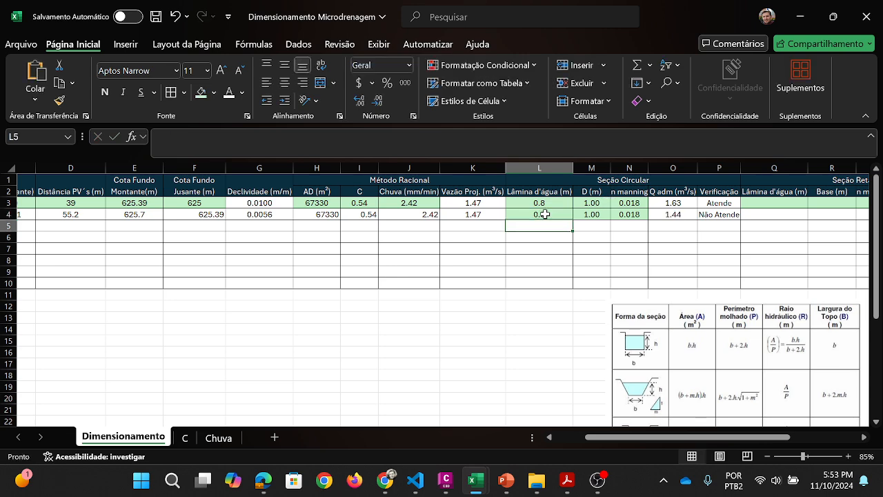
Step: Set the water depth in L4 to 0.95 m and check the admissible flow in O4
{"action": "left_click", "coordinate": [561, 212]}
{"action": "type", "text": "0"}
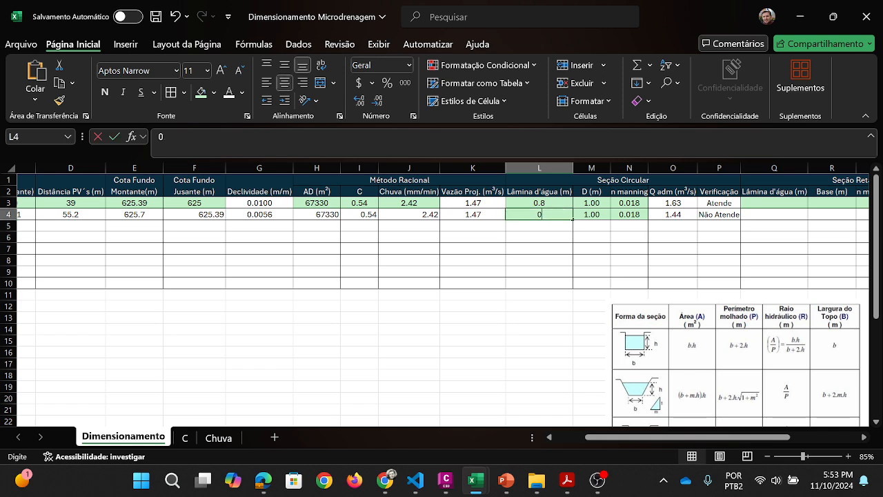
{"action": "type", "text": ".95"}
{"action": "key", "text": "Return"}
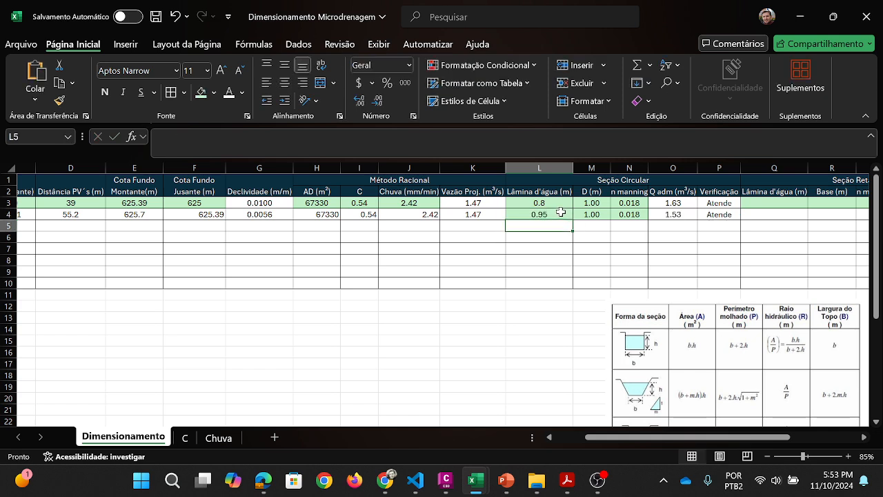
{"action": "left_click", "coordinate": [548, 238]}
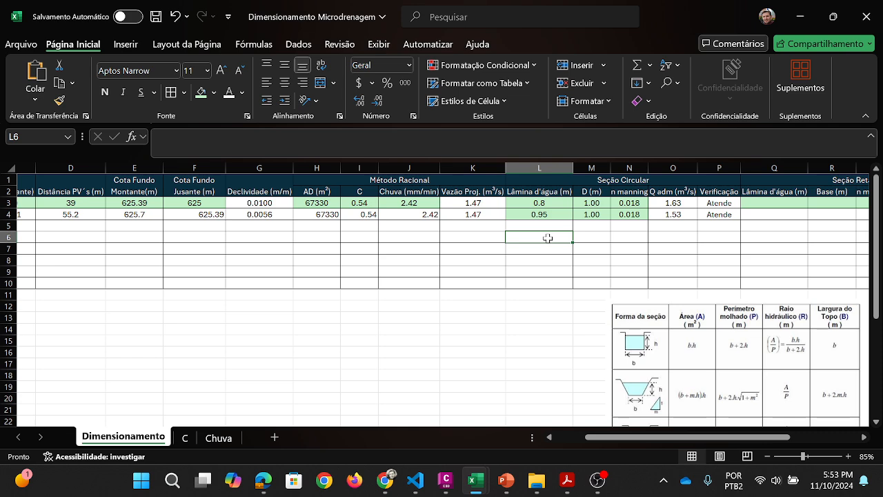
{"action": "left_click", "coordinate": [671, 213]}
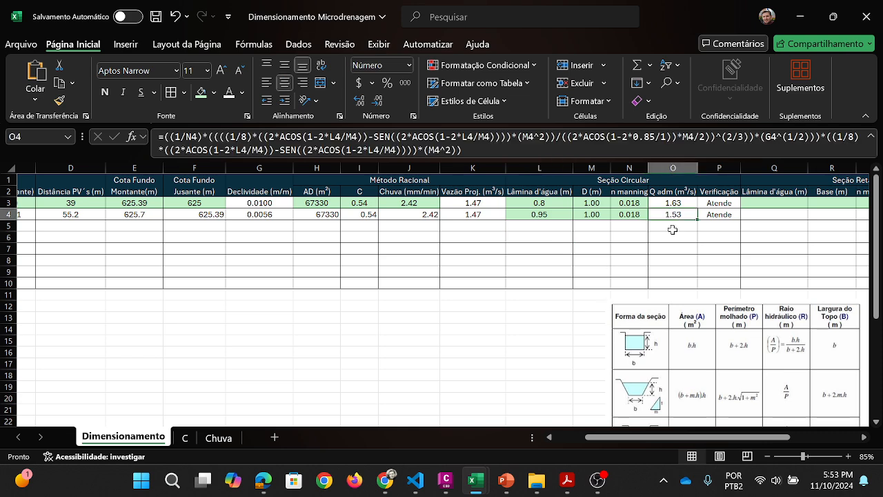
{"action": "left_click", "coordinate": [629, 249]}
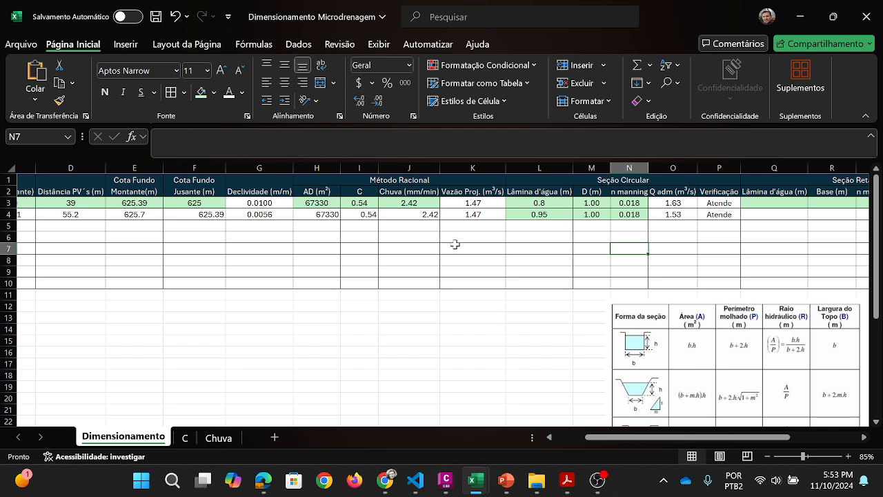
Step: Copy the rational method inputs and their formatting from H3:J3 down to row 4
{"action": "left_click", "coordinate": [407, 202]}
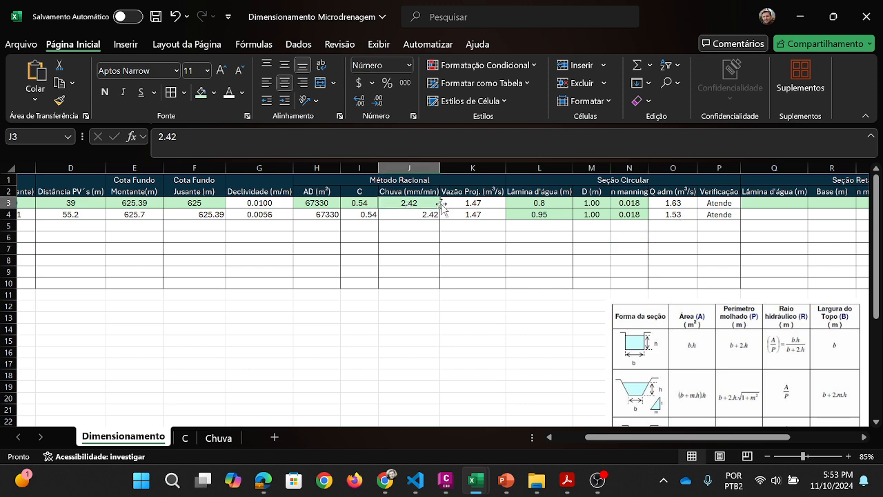
{"action": "left_click_drag", "start_coordinate": [439, 208], "coordinate": [339, 221]}
{"action": "left_click", "coordinate": [372, 203]}
{"action": "left_click", "coordinate": [339, 207]}
Step: Centre the PV, distance and invert elevation cells B4:F4 and fill them light green like row 3
{"action": "left_click_drag", "start_coordinate": [595, 438], "coordinate": [564, 440]}
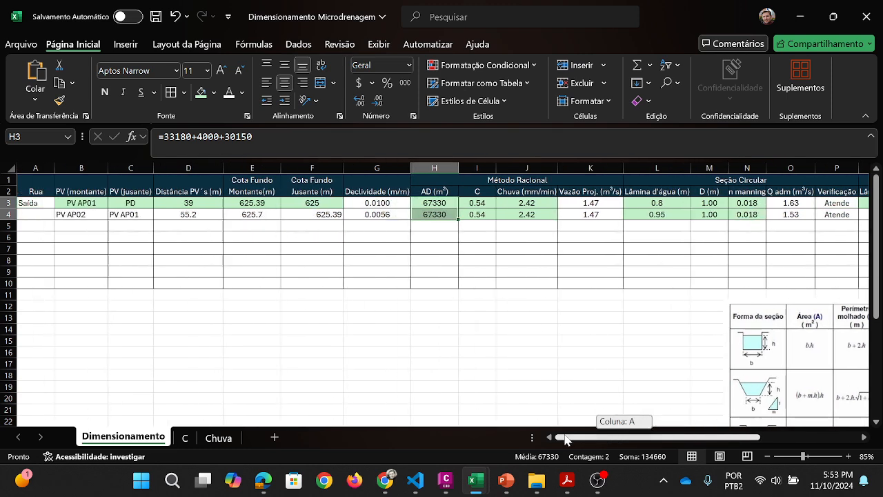
{"action": "left_click_drag", "start_coordinate": [324, 215], "coordinate": [81, 214]}
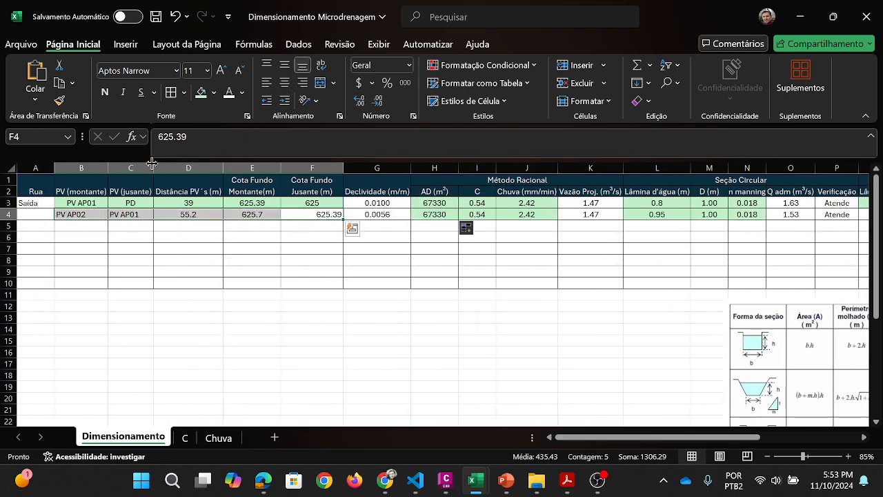
{"action": "left_click", "coordinate": [285, 82]}
{"action": "left_click", "coordinate": [256, 252]}
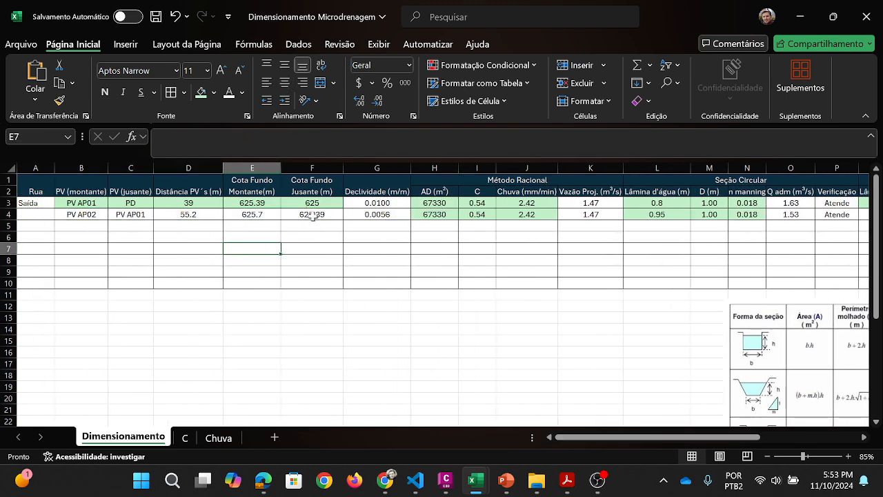
{"action": "left_click_drag", "start_coordinate": [312, 216], "coordinate": [90, 215]}
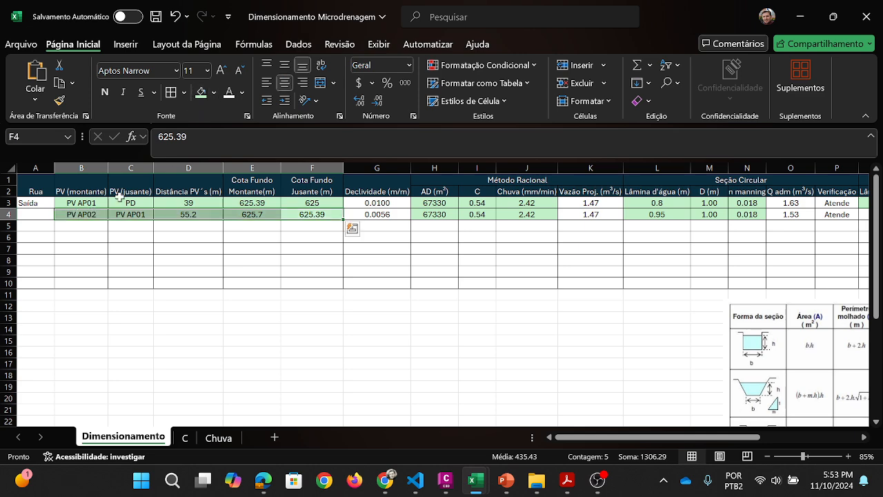
Step: Enter "Saída" as the street name in A4
{"action": "left_click", "coordinate": [29, 213]}
{"action": "type", "text": "Saída"}
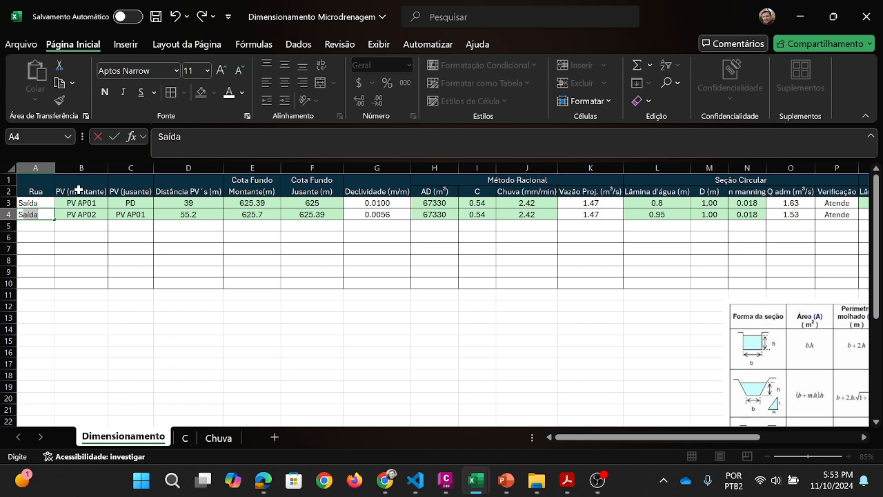
{"action": "key", "text": "Return"}
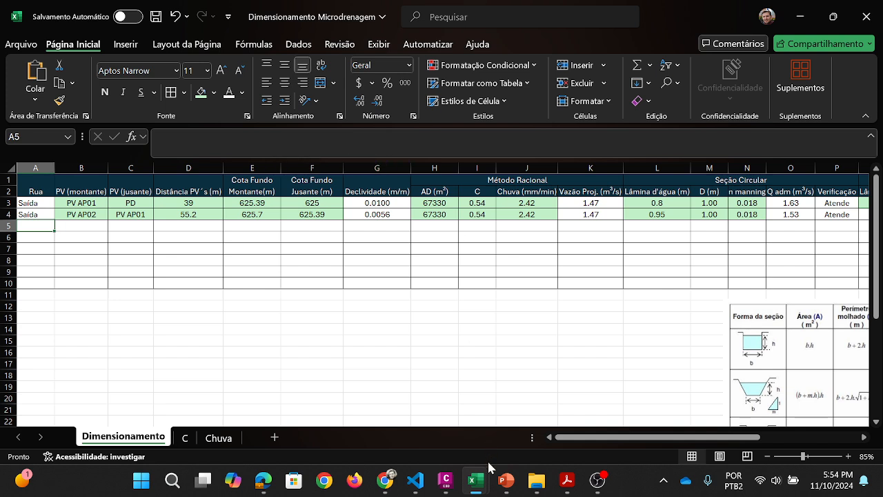
Step: Switch to the Civil 3D drawing and examine the network around PV-AP01, PV-AP02, PV-AP03 and PV-AP05
{"action": "left_click", "coordinate": [449, 485]}
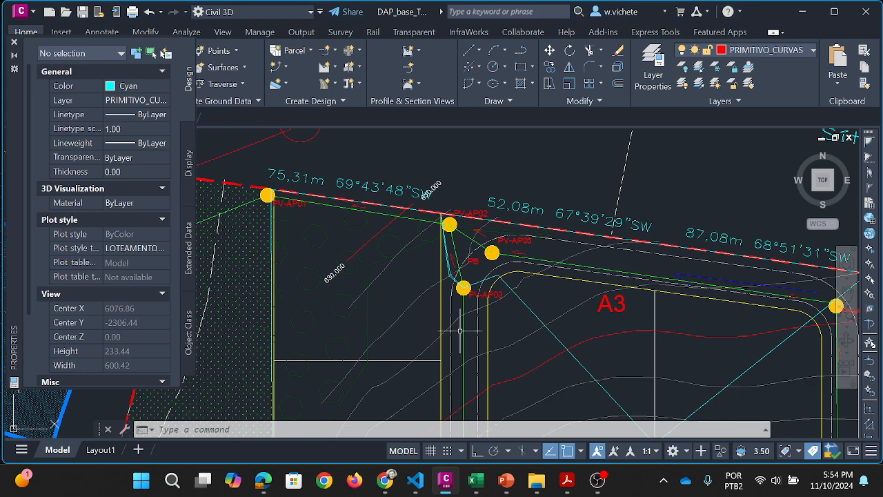
{"action": "left_click_drag", "start_coordinate": [457, 227], "coordinate": [396, 209]}
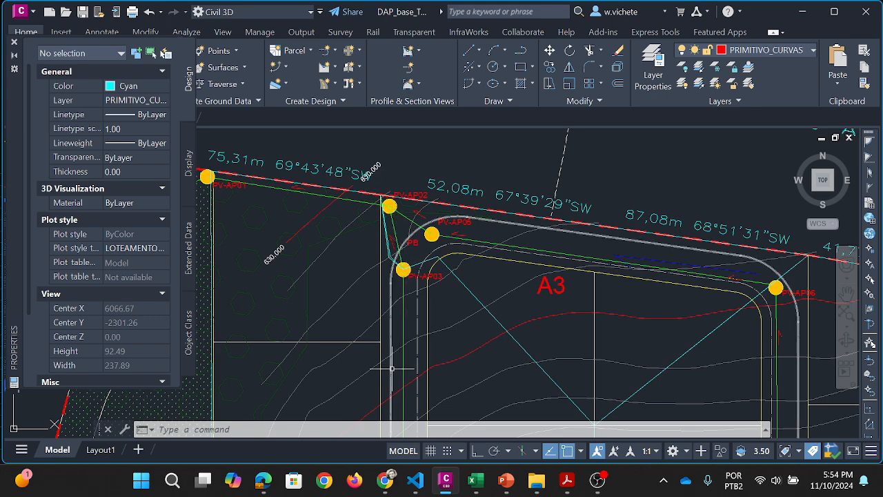
{"action": "left_click_drag", "start_coordinate": [407, 302], "coordinate": [482, 275]}
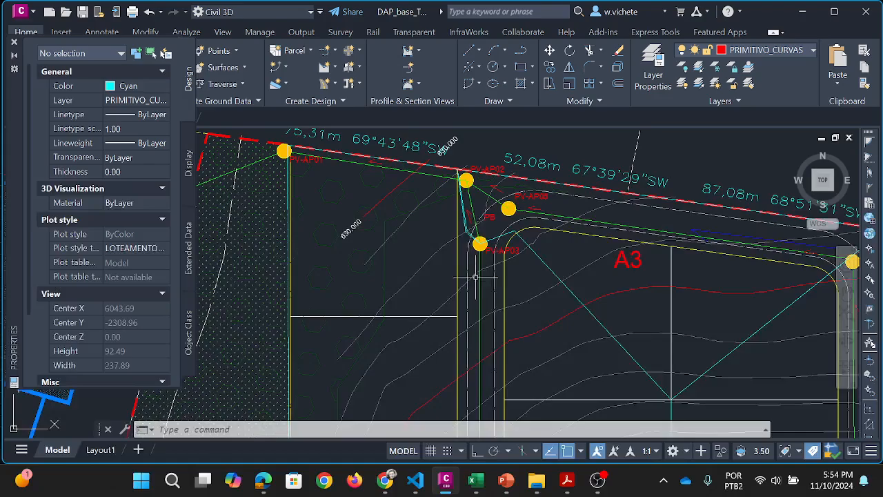
{"action": "scroll", "coordinate": [482, 290], "scroll_direction": "down", "scroll_amount": 2}
{"action": "left_click_drag", "start_coordinate": [482, 308], "coordinate": [503, 163]}
{"action": "mouse_move", "coordinate": [498, 291]}
{"action": "left_mouse_down"}
{"action": "mouse_move", "coordinate": [527, 168]}
{"action": "mouse_move", "coordinate": [493, 259]}
{"action": "left_mouse_up"}
{"action": "scroll", "coordinate": [494, 259], "scroll_direction": "down", "scroll_amount": 2}
{"action": "mouse_move", "coordinate": [490, 207]}
{"action": "left_mouse_down"}
{"action": "mouse_move", "coordinate": [486, 185]}
{"action": "mouse_move", "coordinate": [465, 289]}
{"action": "left_mouse_up"}
{"action": "scroll", "coordinate": [462, 221], "scroll_direction": "up", "scroll_amount": 1}
{"action": "left_click_drag", "start_coordinate": [456, 197], "coordinate": [465, 254]}
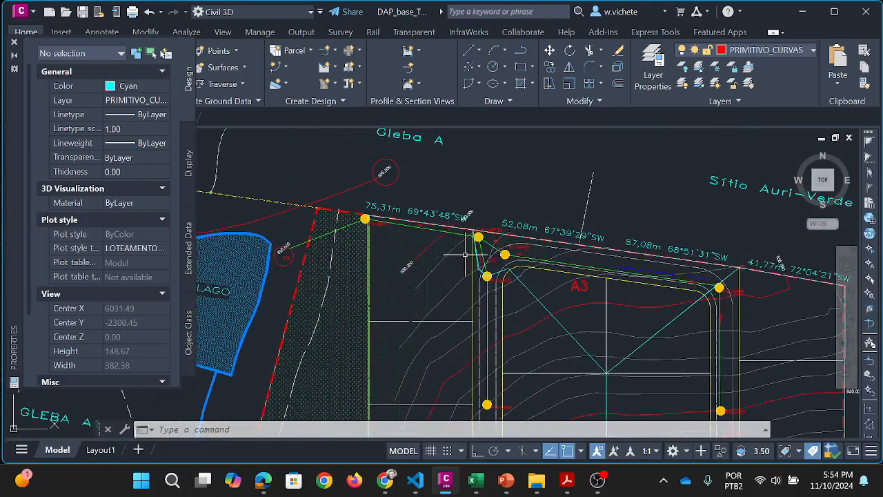
{"action": "scroll", "coordinate": [465, 253], "scroll_direction": "up", "scroll_amount": 2}
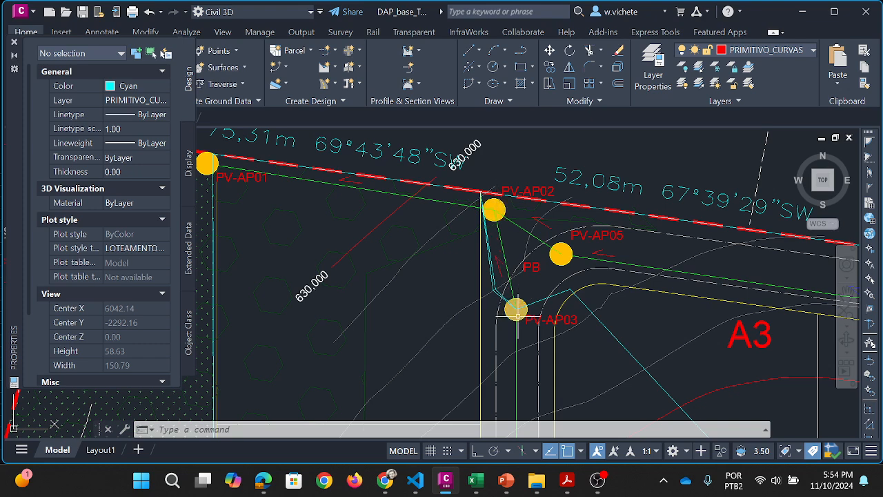
{"action": "left_click_drag", "start_coordinate": [533, 323], "coordinate": [485, 253]}
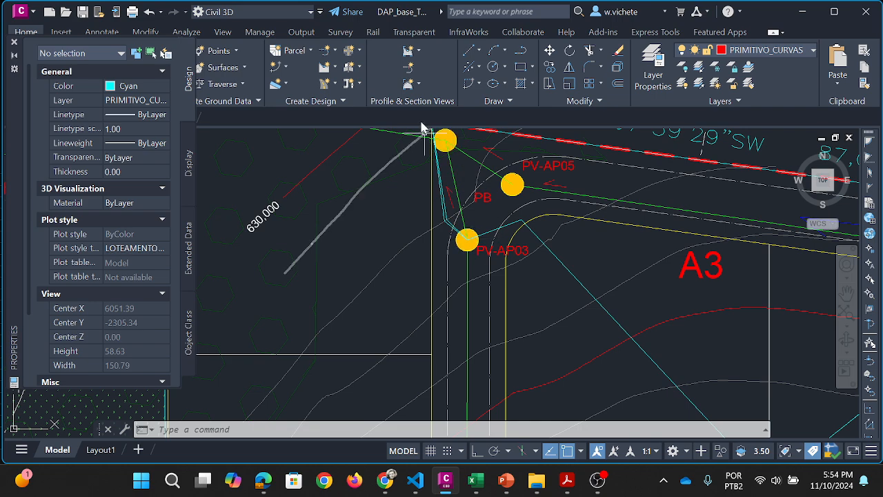
{"action": "left_click_drag", "start_coordinate": [423, 168], "coordinate": [499, 170]}
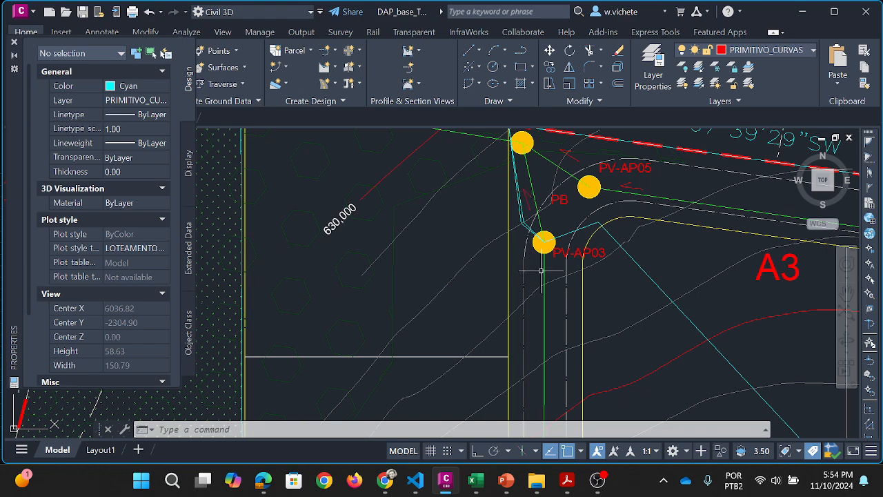
{"action": "scroll", "coordinate": [598, 280], "scroll_direction": "down", "scroll_amount": 5}
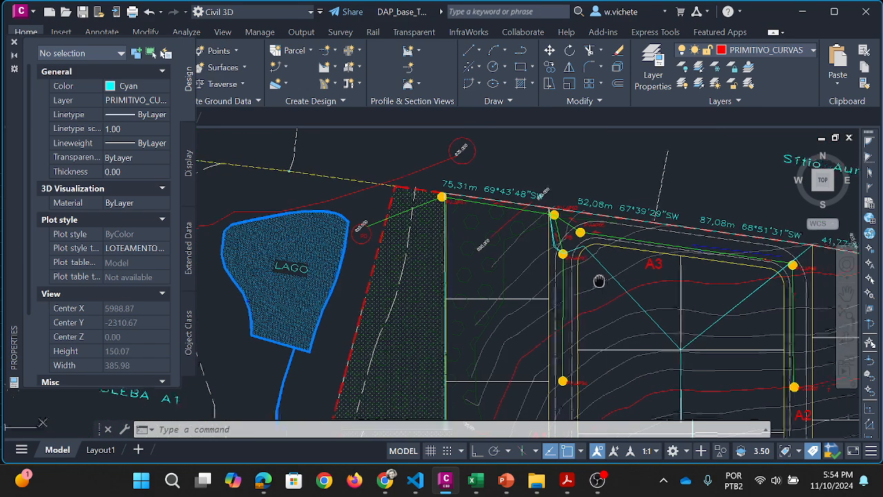
{"action": "scroll", "coordinate": [670, 278], "scroll_direction": "up", "scroll_amount": 3}
{"action": "left_click", "coordinate": [741, 297]}
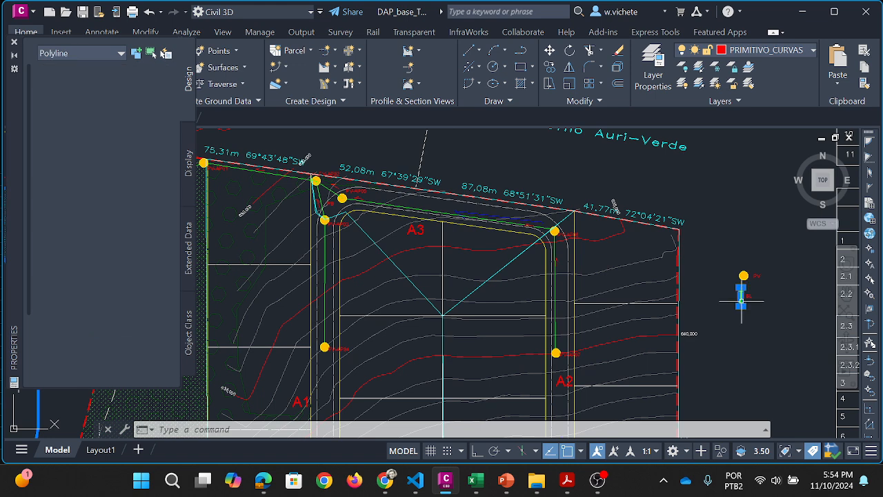
{"action": "key", "text": "Escape"}
{"action": "key", "text": "Escape"}
{"action": "key", "text": "Escape"}
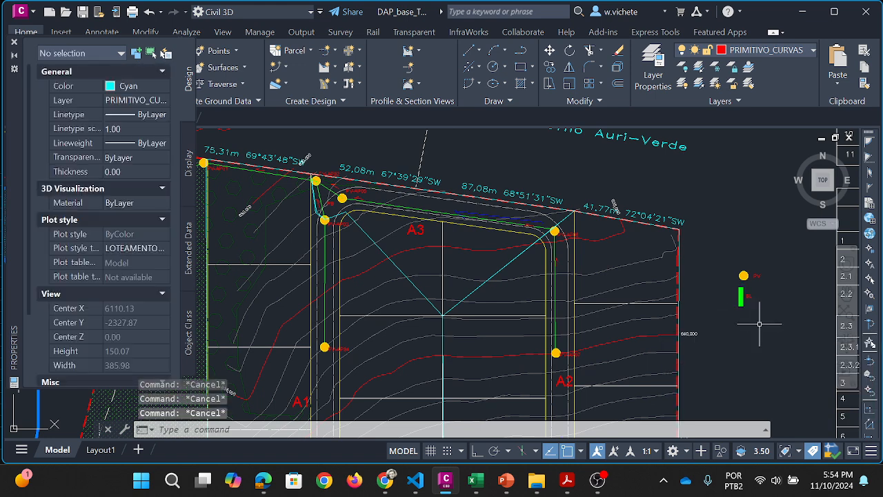
Step: Copy the green BL inlet symbol from the legend to both street edges just below PV-AP03
{"action": "left_click", "coordinate": [760, 305]}
{"action": "left_click", "coordinate": [733, 310]}
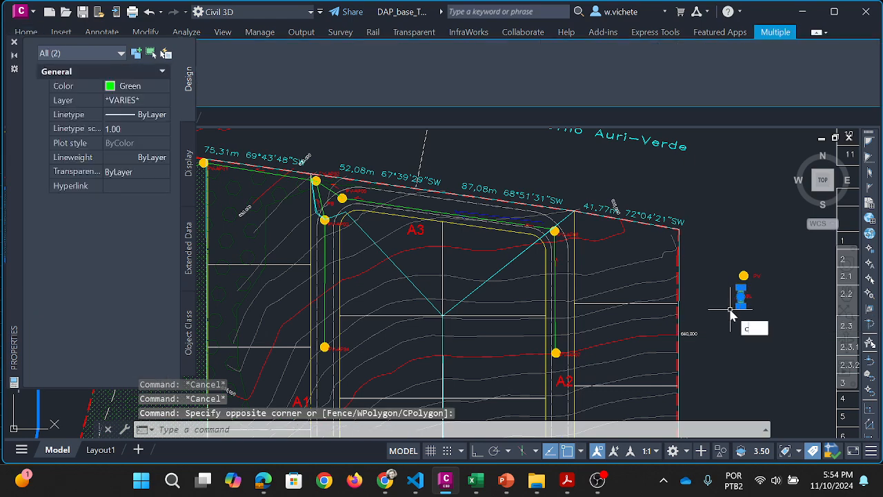
{"action": "type", "text": "cp"}
{"action": "key", "text": "Return"}
{"action": "scroll", "coordinate": [751, 299], "scroll_direction": "up", "scroll_amount": 4}
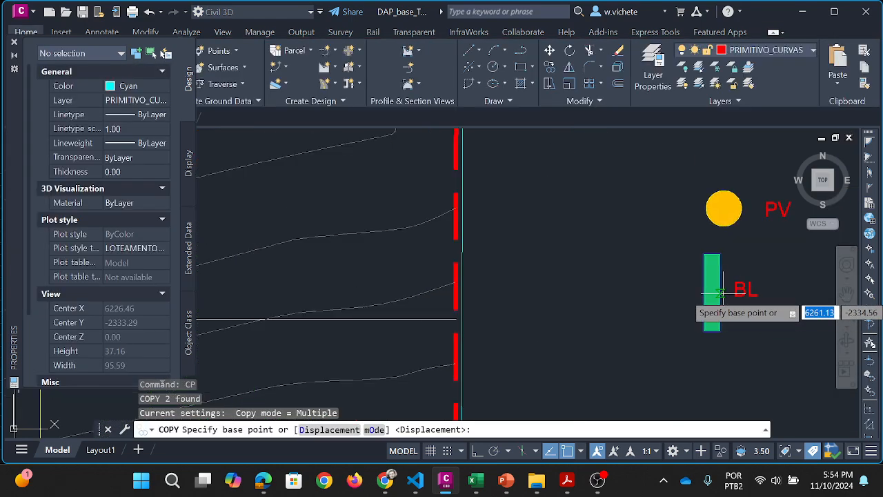
{"action": "left_click", "coordinate": [722, 293]}
{"action": "scroll", "coordinate": [698, 327], "scroll_direction": "down", "scroll_amount": 5}
{"action": "left_click_drag", "start_coordinate": [465, 306], "coordinate": [636, 285]}
{"action": "scroll", "coordinate": [635, 285], "scroll_direction": "up", "scroll_amount": 5}
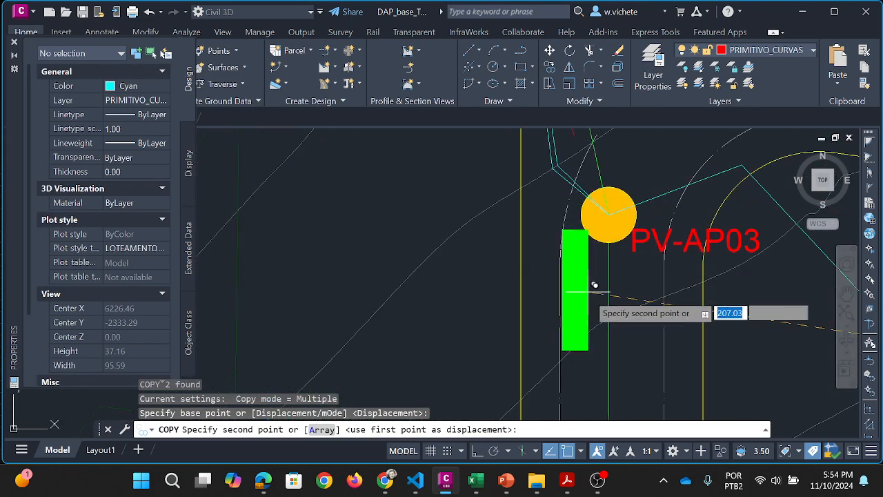
{"action": "left_click", "coordinate": [591, 294]}
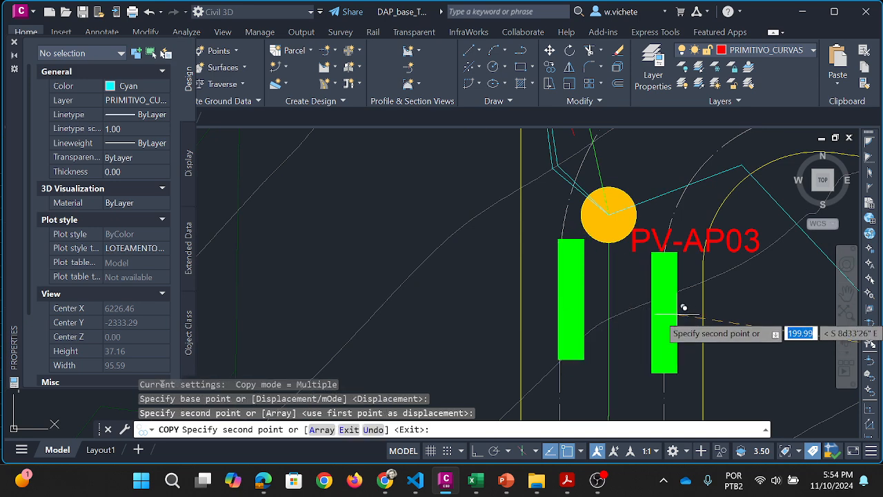
{"action": "left_click", "coordinate": [688, 302]}
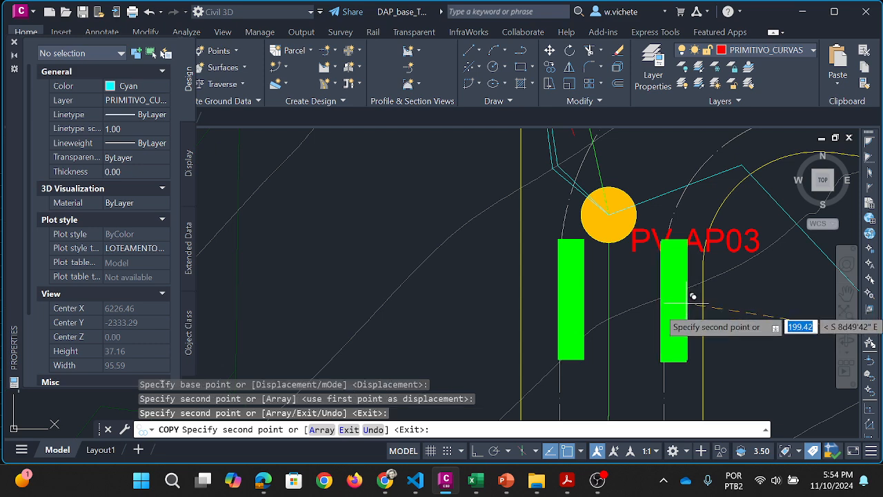
{"action": "key", "text": "Escape"}
{"action": "key", "text": "Escape"}
Step: Draw a polyline connecting the west BL inlet to the centre of PV-AP03
{"action": "scroll", "coordinate": [676, 276], "scroll_direction": "down", "scroll_amount": 2}
{"action": "type", "text": "pl"}
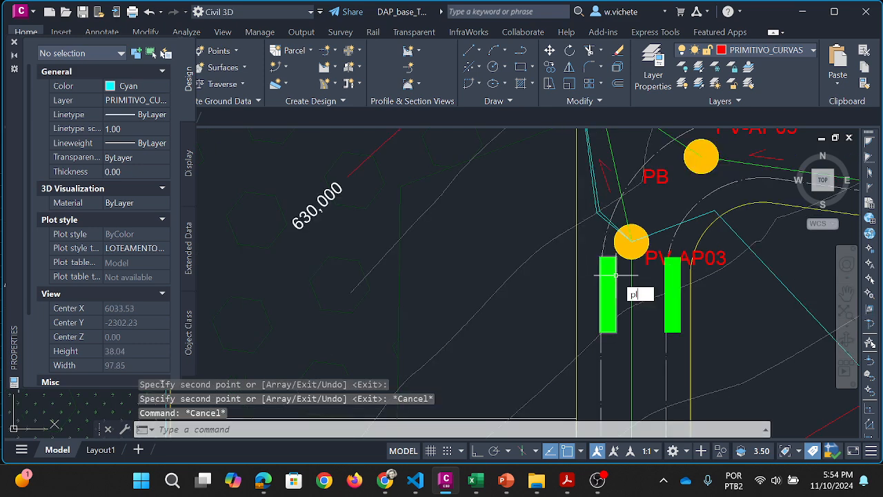
{"action": "key", "text": "Return"}
{"action": "left_click", "coordinate": [631, 241]}
{"action": "left_click", "coordinate": [631, 242]}
{"action": "key", "text": "Escape"}
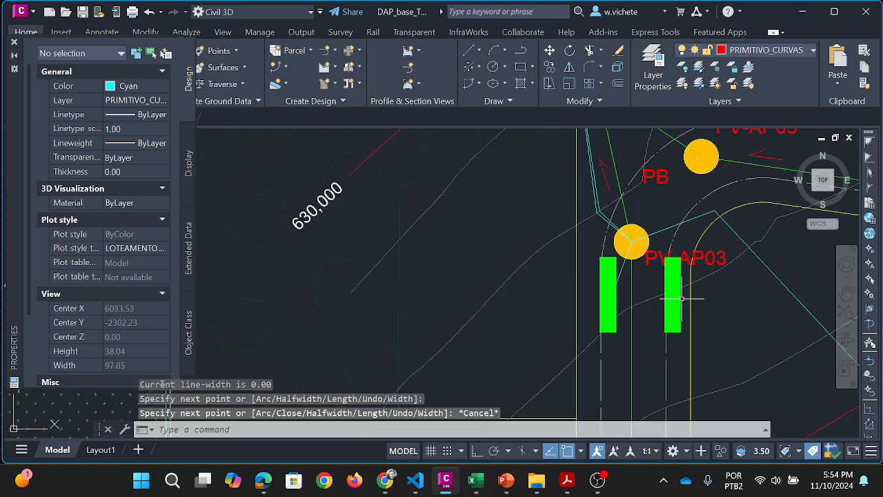
Step: Draw a polyline connecting the east BL inlet to the centre of PV-AP03
{"action": "key", "text": "Return"}
{"action": "left_click", "coordinate": [670, 291]}
{"action": "left_click", "coordinate": [631, 239]}
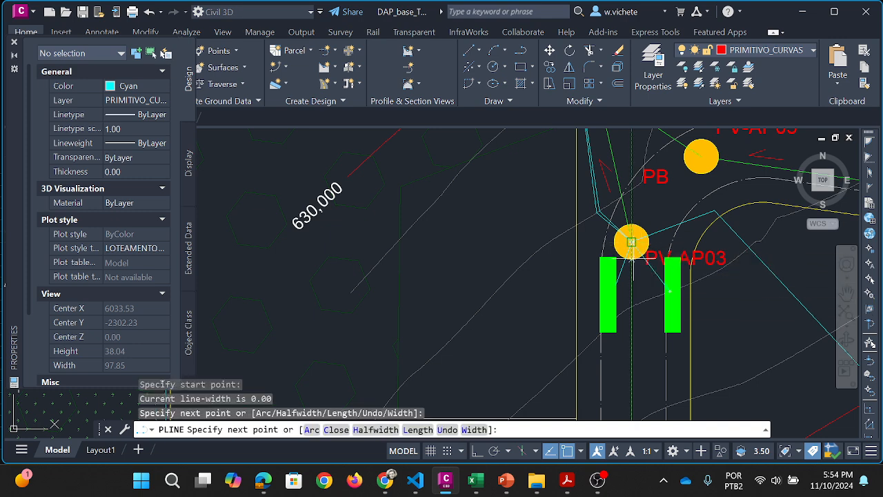
{"action": "key", "text": "Escape"}
{"action": "key", "text": "Escape"}
{"action": "key", "text": "Escape"}
{"action": "mouse_move", "coordinate": [631, 240]}
{"action": "left_mouse_down"}
{"action": "mouse_move", "coordinate": [552, 269]}
{"action": "mouse_move", "coordinate": [533, 311]}
{"action": "left_mouse_up"}
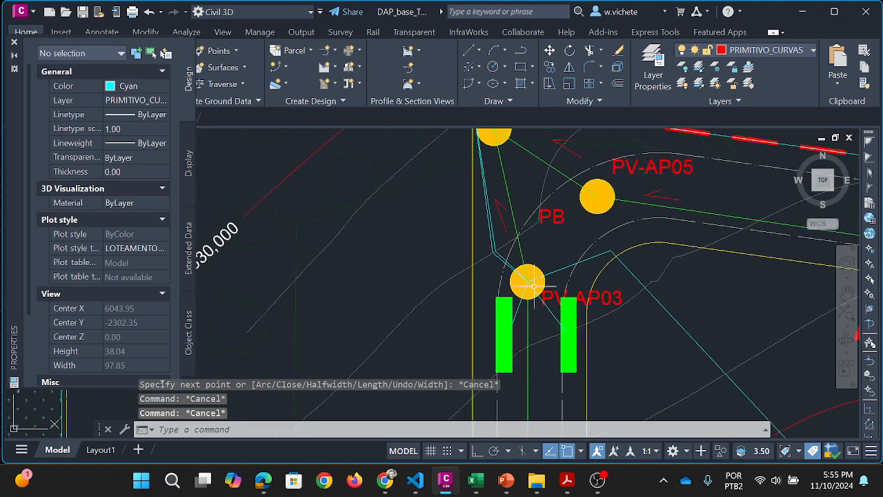
Step: Examine the drainage area outline around PV-AP01, PV-AP02 and PV-AP03 and its extent along the street
{"action": "scroll", "coordinate": [528, 285], "scroll_direction": "down", "scroll_amount": 4}
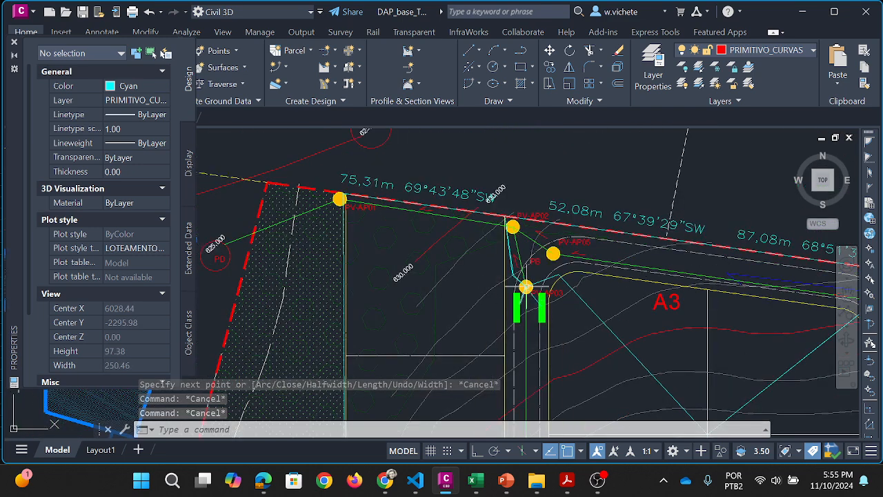
{"action": "scroll", "coordinate": [526, 286], "scroll_direction": "up", "scroll_amount": 2}
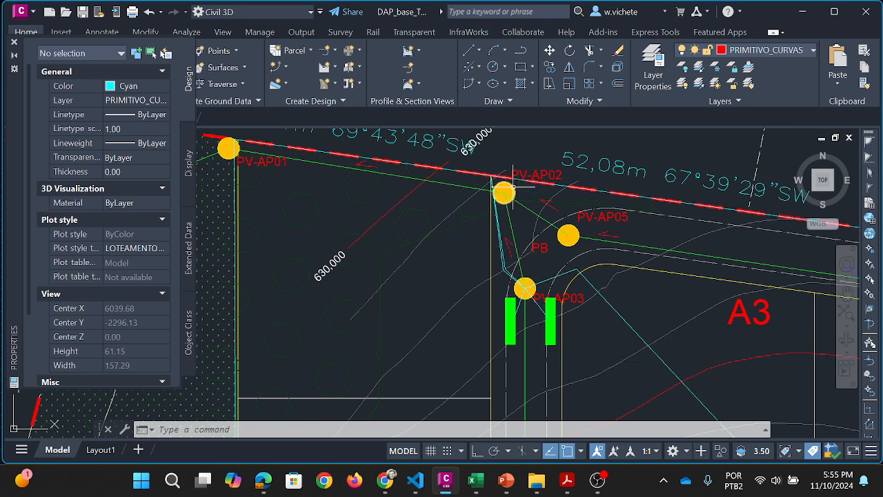
{"action": "mouse_move", "coordinate": [512, 186]}
{"action": "scroll", "coordinate": [512, 186], "scroll_direction": "down", "scroll_amount": 4}
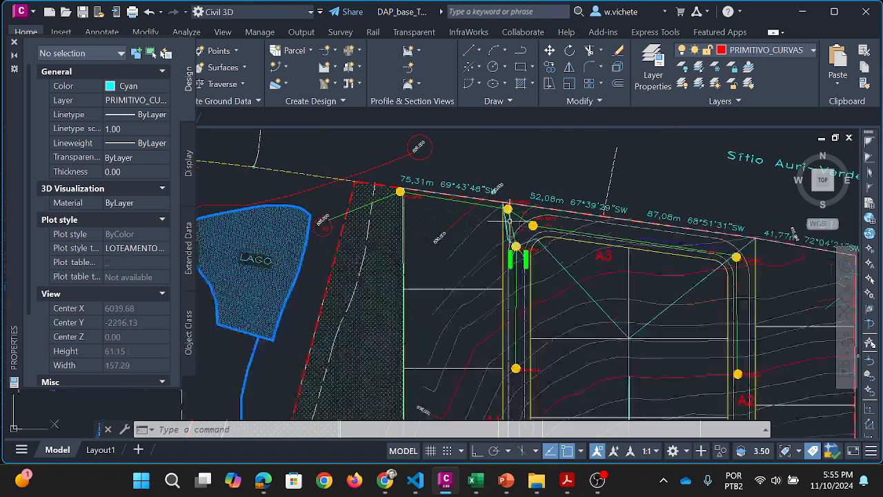
{"action": "left_click", "coordinate": [401, 219]}
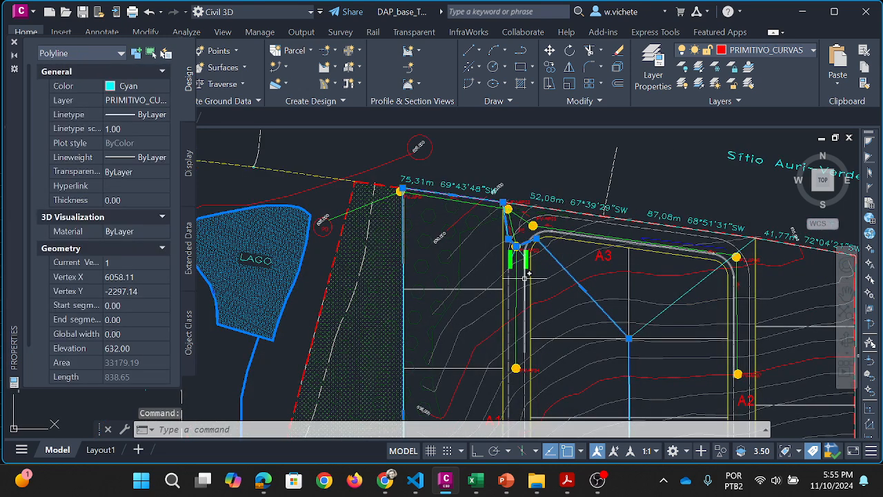
{"action": "mouse_move", "coordinate": [526, 275]}
{"action": "left_mouse_down"}
{"action": "mouse_move", "coordinate": [532, 132]}
{"action": "mouse_move", "coordinate": [534, 169]}
{"action": "left_mouse_up"}
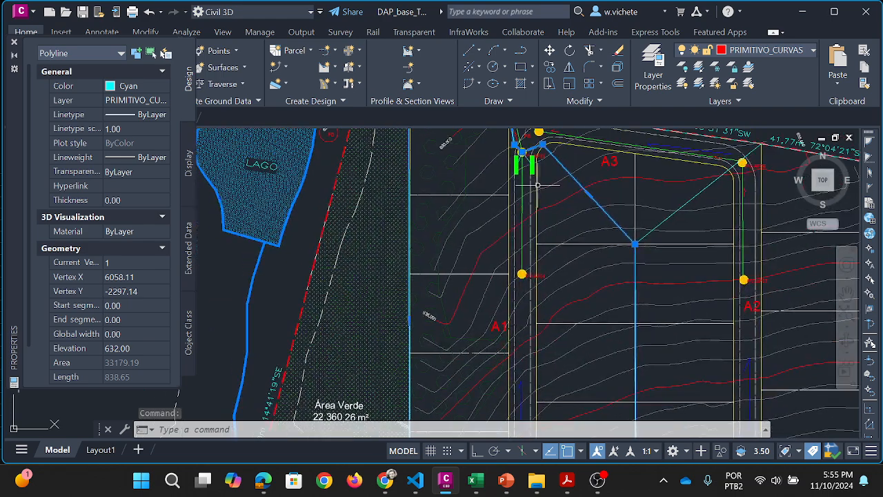
{"action": "key", "text": "Escape"}
{"action": "key", "text": "Escape"}
Step: Copy both green BL inlets from PV-AP03 to PV-AP04, using the manhole centres as base and destination points
{"action": "left_click", "coordinate": [526, 166]}
{"action": "scroll", "coordinate": [522, 171], "scroll_direction": "up", "scroll_amount": 8}
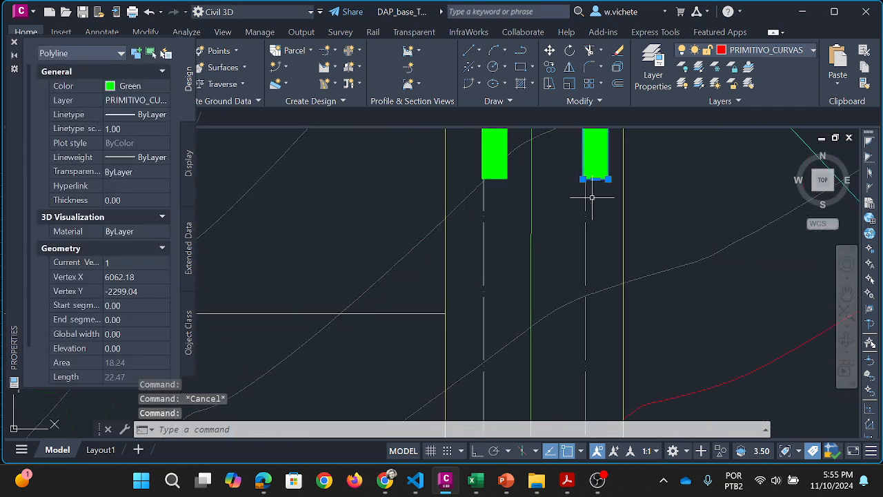
{"action": "key", "text": "Escape"}
{"action": "left_click", "coordinate": [607, 195]}
{"action": "left_click", "coordinate": [596, 172]}
{"action": "left_click", "coordinate": [516, 186]}
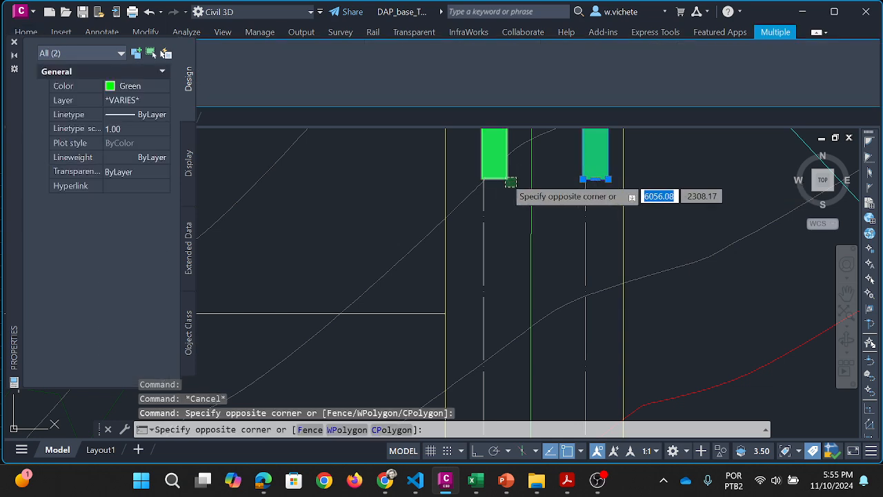
{"action": "left_click", "coordinate": [500, 174]}
{"action": "scroll", "coordinate": [505, 203], "scroll_direction": "down", "scroll_amount": 4}
{"action": "type", "text": "cp"}
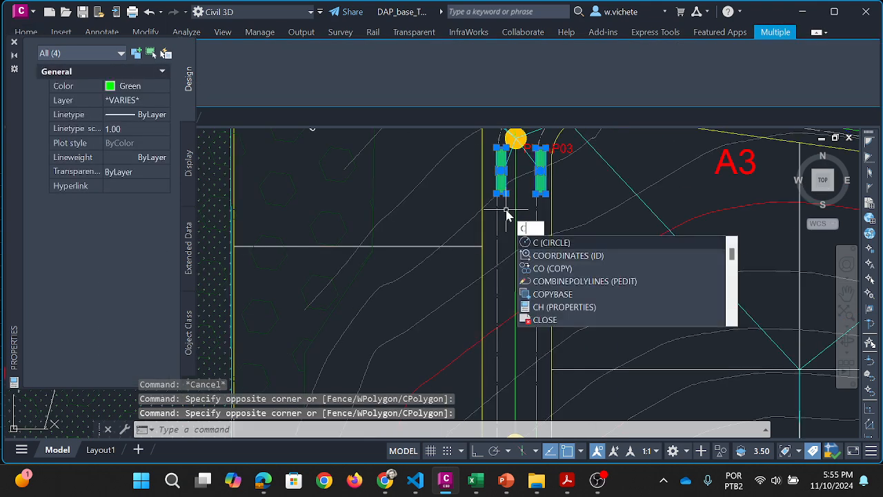
{"action": "key", "text": "Return"}
{"action": "scroll", "coordinate": [510, 193], "scroll_direction": "down", "scroll_amount": 2}
{"action": "left_click", "coordinate": [516, 156]}
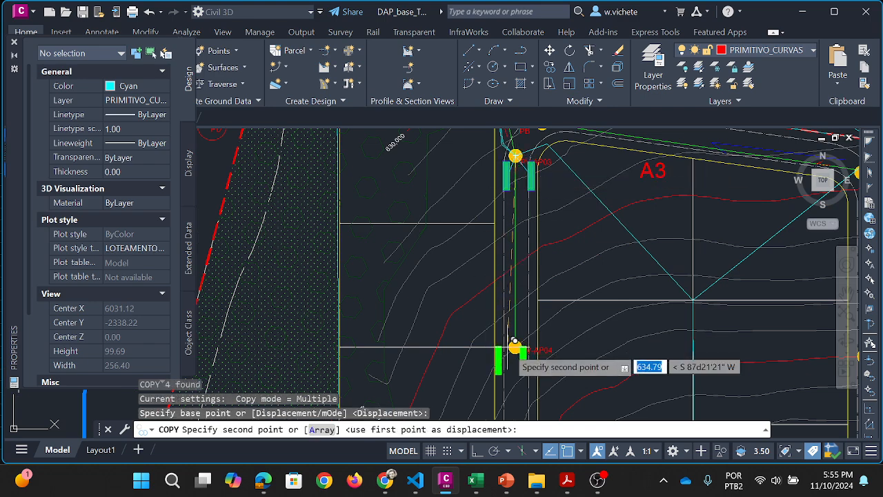
{"action": "left_click", "coordinate": [521, 340]}
{"action": "key", "text": "Escape"}
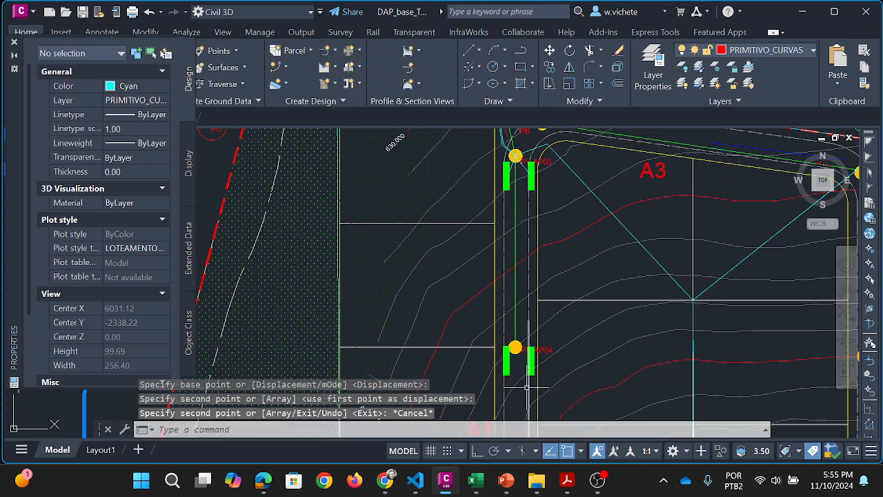
{"action": "key", "text": "Escape"}
Step: Inspect the pipe between PV-AP02 and PV-AP03, check the area of the cyan catchment outline, and switch to the Excel spreadsheet
{"action": "scroll", "coordinate": [523, 331], "scroll_direction": "down", "scroll_amount": 2}
{"action": "left_click_drag", "start_coordinate": [523, 330], "coordinate": [526, 236]}
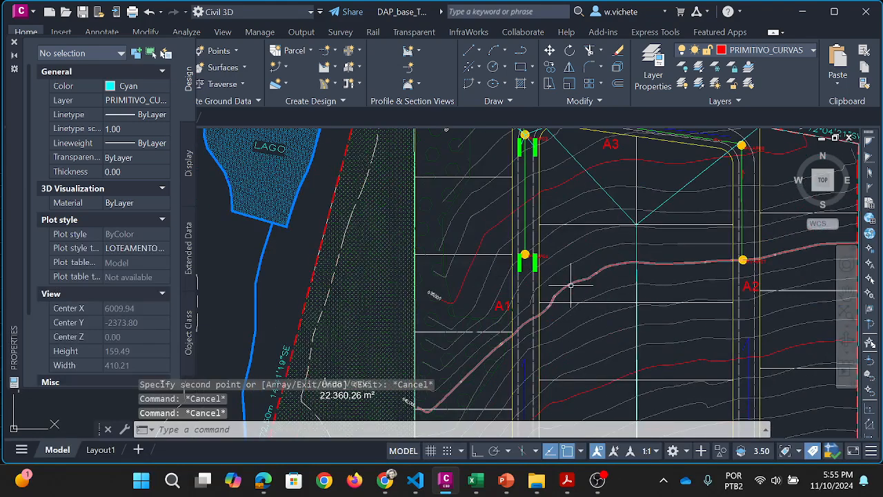
{"action": "left_click_drag", "start_coordinate": [536, 194], "coordinate": [535, 274]}
{"action": "scroll", "coordinate": [526, 198], "scroll_direction": "up", "scroll_amount": 2}
{"action": "scroll", "coordinate": [526, 200], "scroll_direction": "up", "scroll_amount": 5}
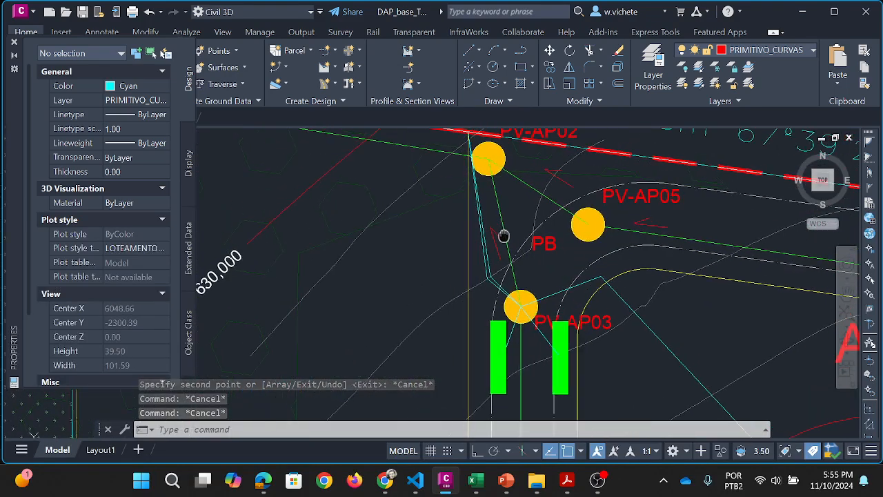
{"action": "left_click", "coordinate": [497, 202]}
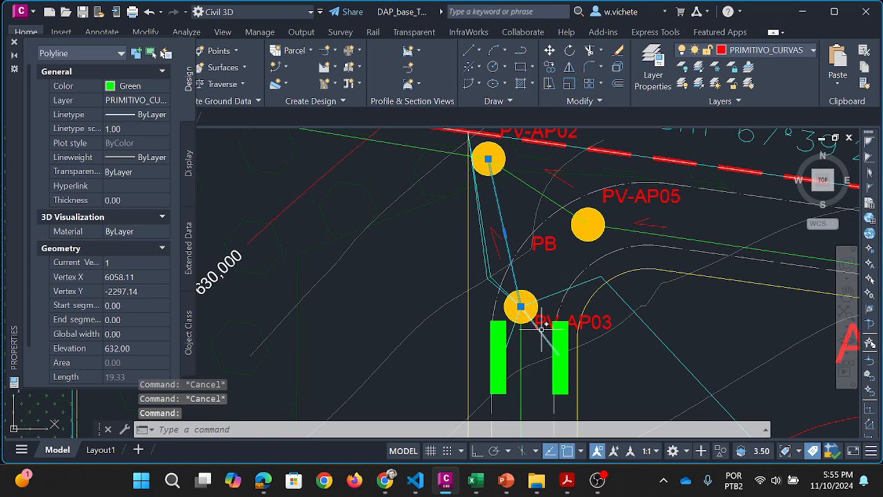
{"action": "left_click_drag", "start_coordinate": [494, 189], "coordinate": [496, 217]}
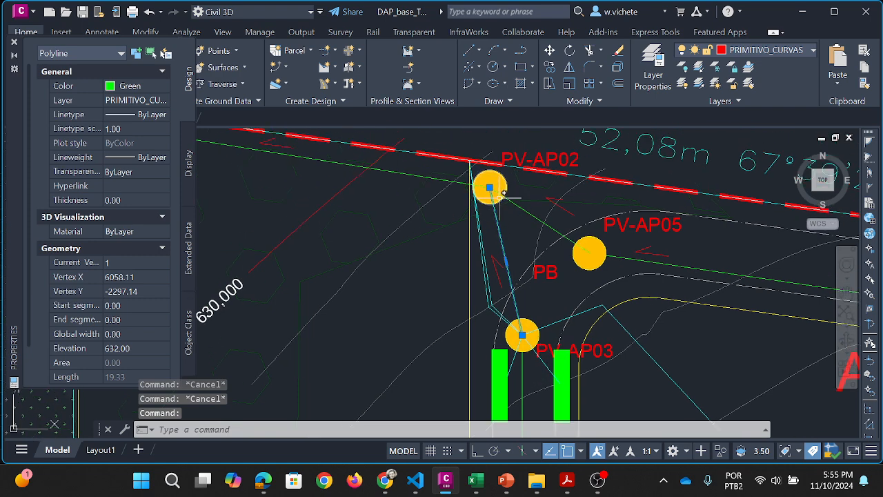
{"action": "key", "text": "Escape"}
{"action": "scroll", "coordinate": [519, 248], "scroll_direction": "down", "scroll_amount": 5}
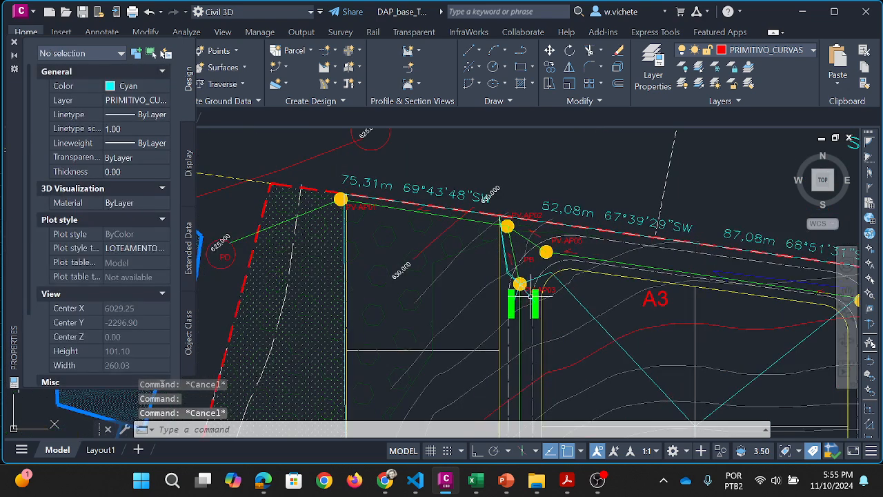
{"action": "left_click", "coordinate": [587, 312]}
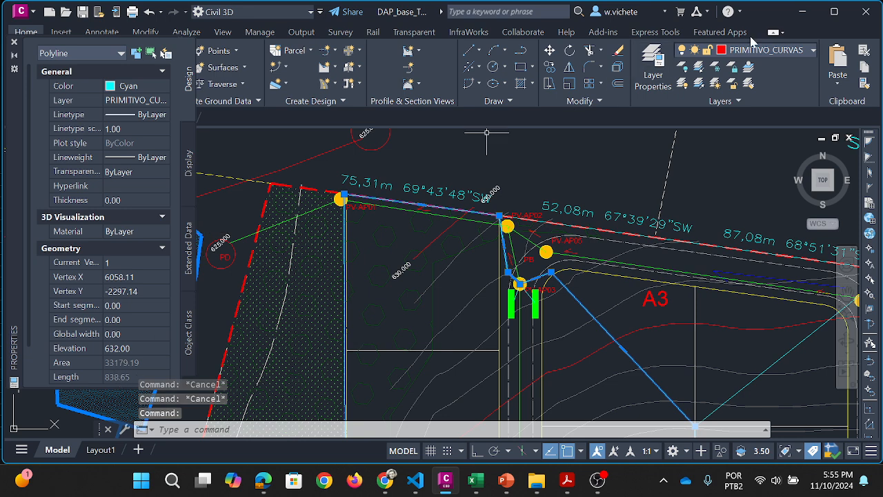
{"action": "left_click", "coordinate": [803, 12]}
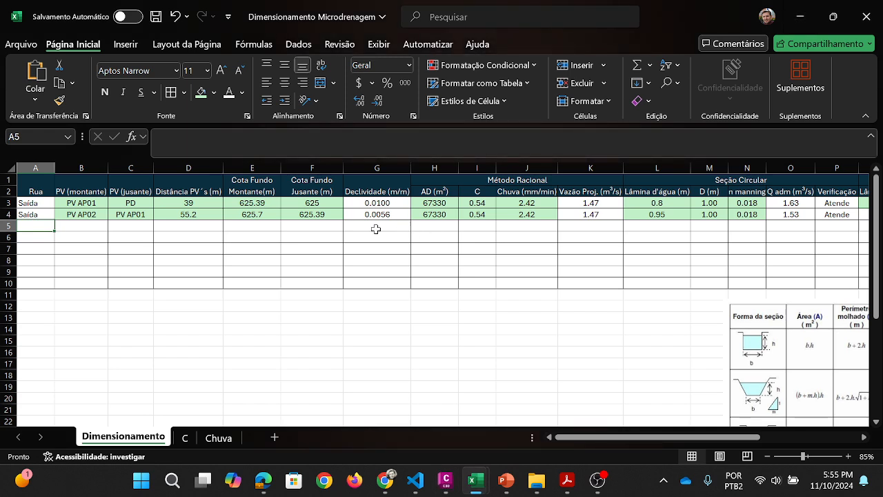
Step: Enter 33180 as the drainage area (AD) in cell H5
{"action": "left_click", "coordinate": [438, 226]}
{"action": "type", "text": "33"}
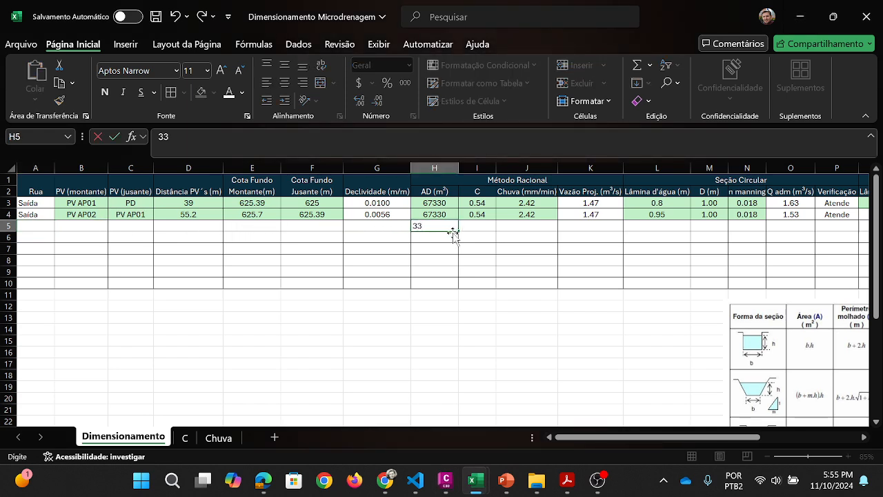
{"action": "type", "text": "180"}
{"action": "key", "text": "Return"}
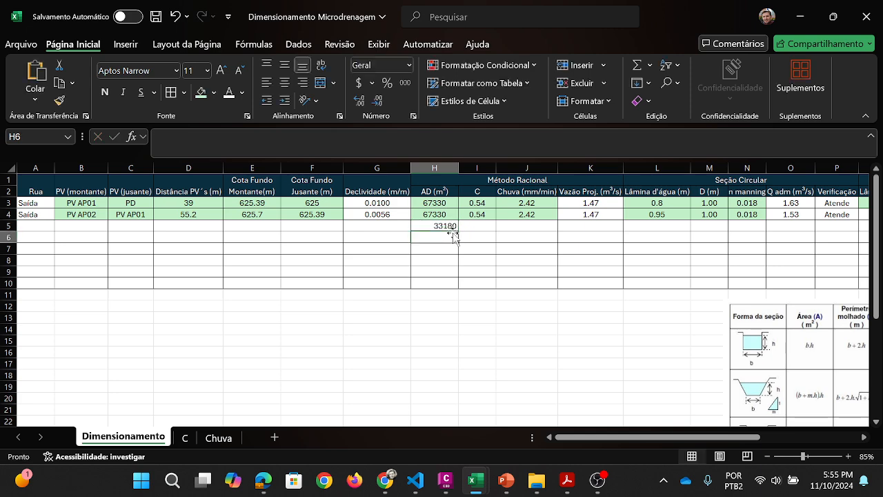
Step: Fill the AD cell H4 down to H5 to carry over its formatting and set H5 to 33180
{"action": "left_click", "coordinate": [452, 212]}
{"action": "left_click_drag", "start_coordinate": [459, 220], "coordinate": [456, 230]}
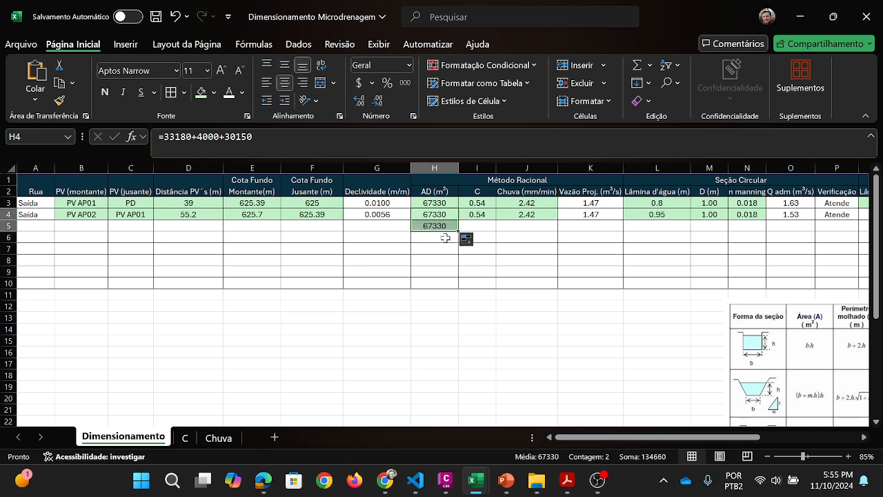
{"action": "left_click", "coordinate": [442, 225]}
{"action": "type", "text": "3169"}
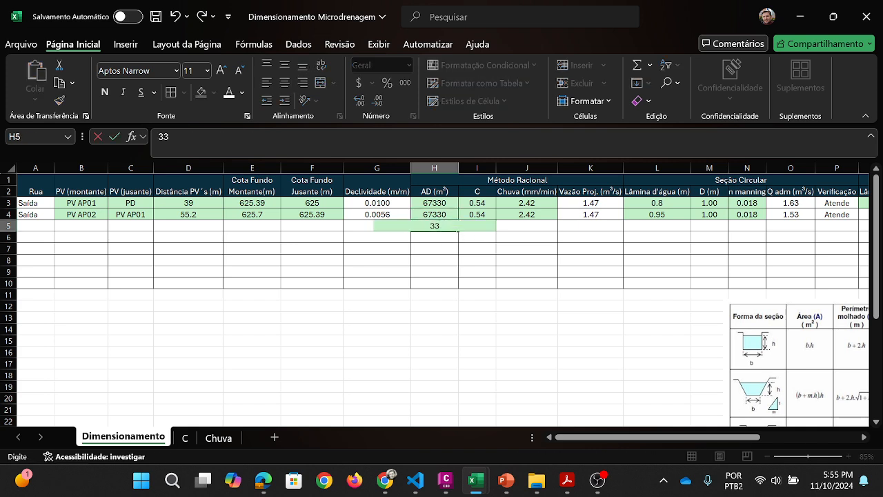
{"action": "key", "text": "Return"}
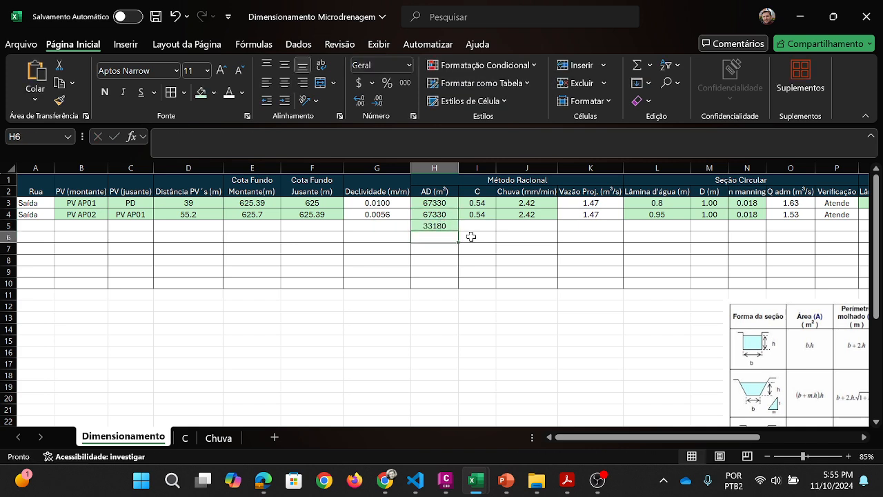
Step: Fill the runoff coefficient C, the rainfall and the project flow formula down from row 4 to row 5
{"action": "left_click", "coordinate": [480, 215]}
{"action": "left_click_drag", "start_coordinate": [496, 220], "coordinate": [497, 229]}
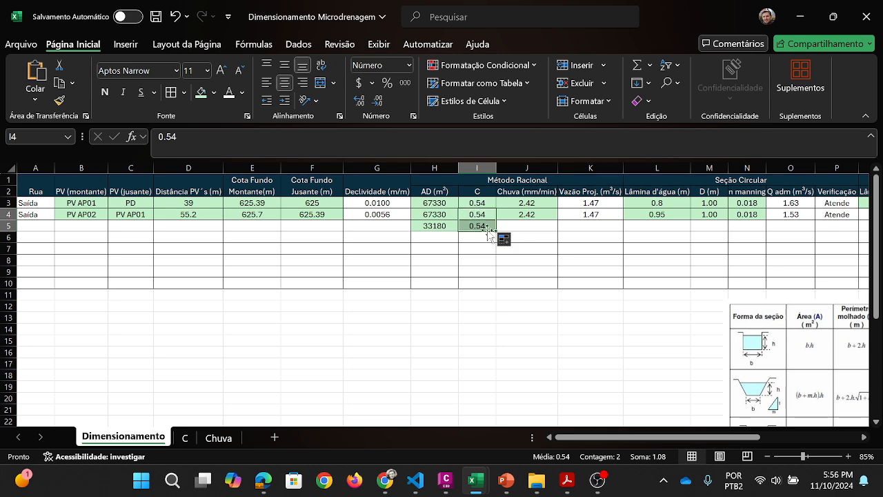
{"action": "left_click", "coordinate": [524, 216]}
{"action": "left_click_drag", "start_coordinate": [558, 222], "coordinate": [558, 232]}
{"action": "left_click", "coordinate": [550, 245]}
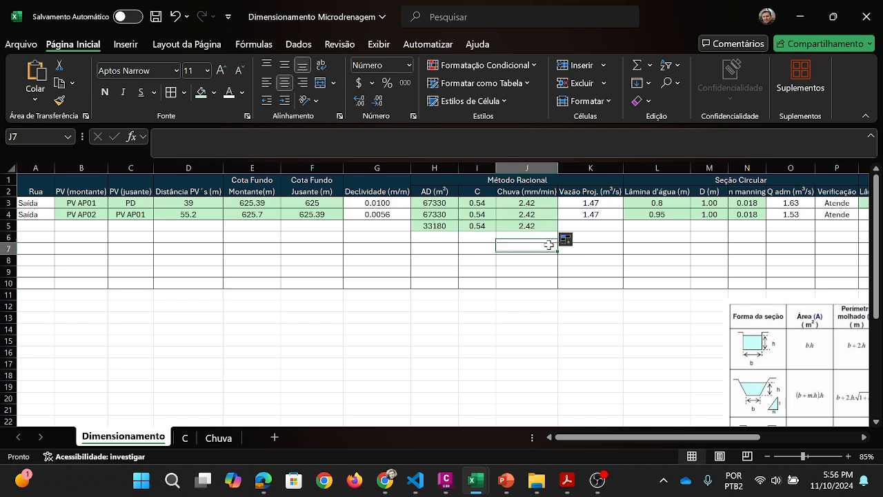
{"action": "left_click", "coordinate": [604, 213]}
{"action": "left_click_drag", "start_coordinate": [622, 219], "coordinate": [622, 230]}
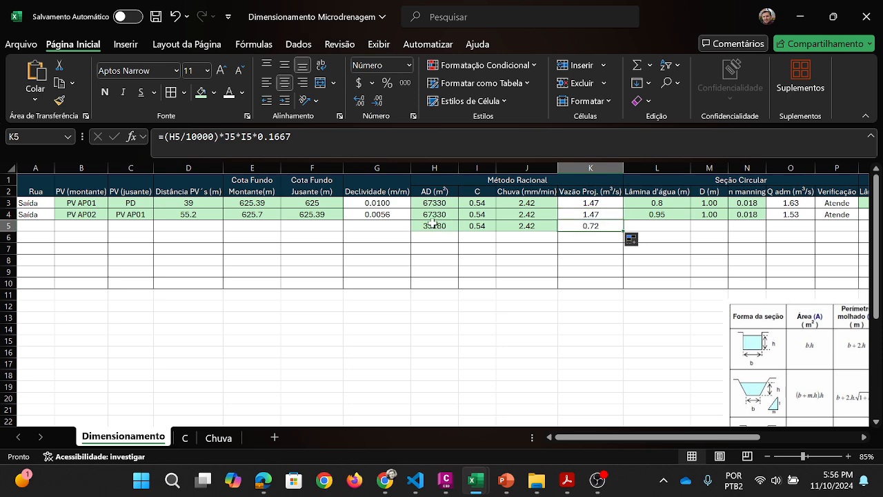
{"action": "left_click", "coordinate": [428, 226]}
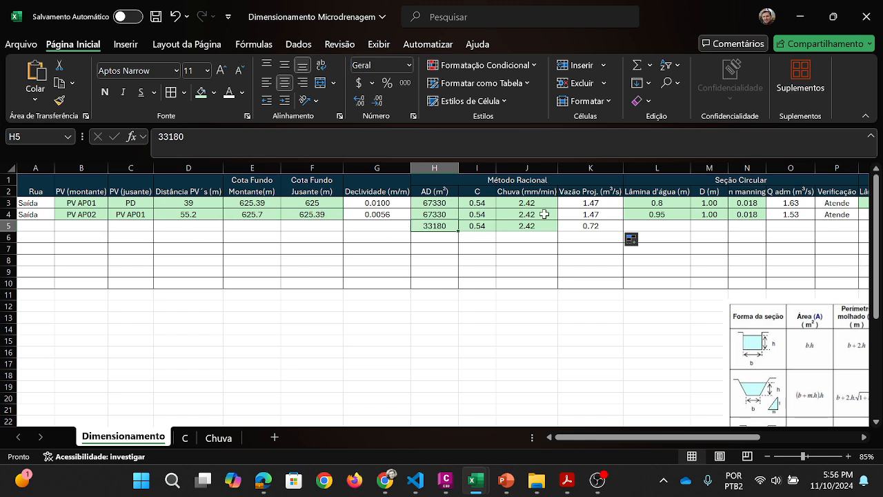
Step: Fill the manholes, distance, bottom levels and slope in B4:G4 down to row 5
{"action": "left_click_drag", "start_coordinate": [88, 217], "coordinate": [303, 222]}
{"action": "left_click_drag", "start_coordinate": [87, 217], "coordinate": [413, 229]}
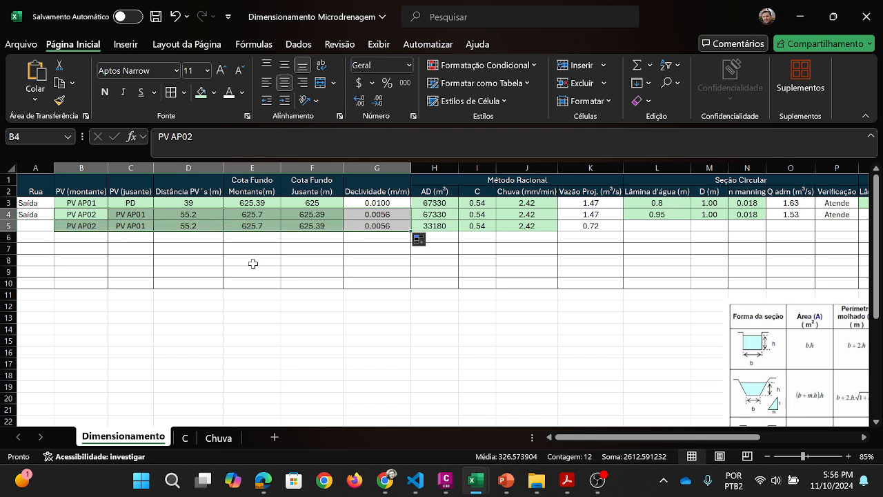
{"action": "left_click", "coordinate": [103, 243]}
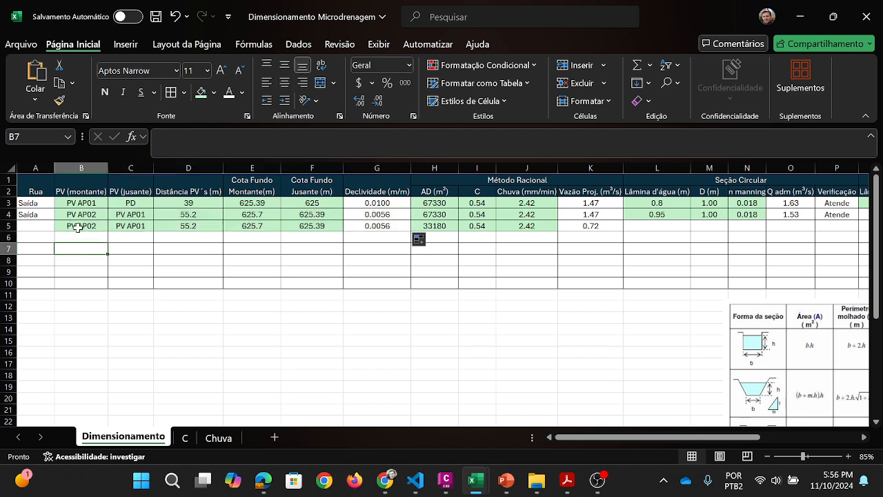
Step: Set the downstream manhole in row 5 to PV AP02 and the upstream manhole to PV AP03
{"action": "left_click", "coordinate": [81, 227]}
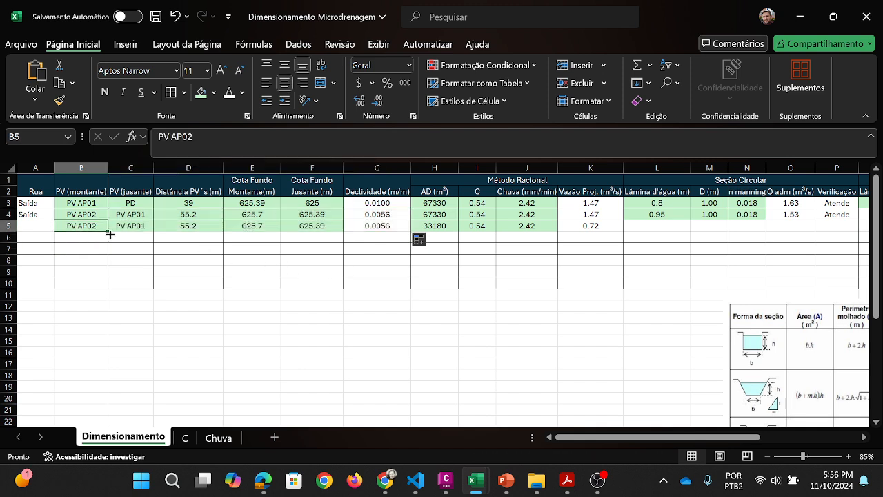
{"action": "key", "text": "ctrl+c"}
{"action": "left_click", "coordinate": [127, 229]}
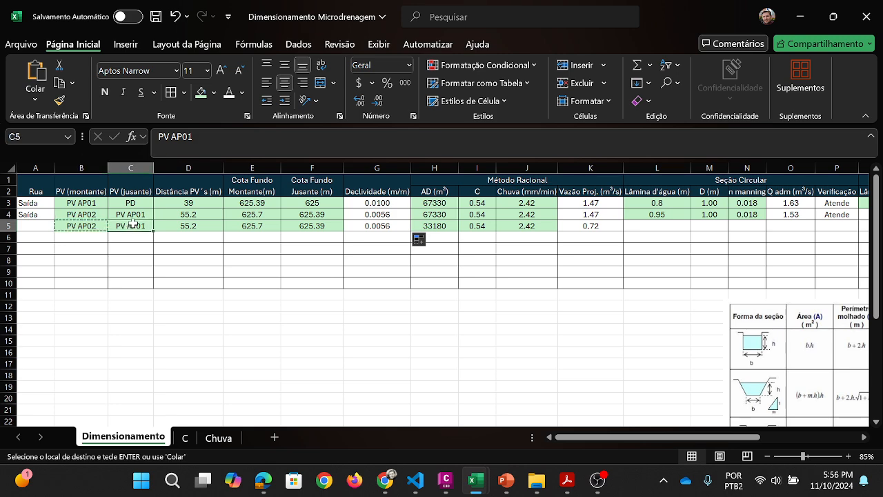
{"action": "key", "text": "ctrl+v"}
{"action": "key", "text": "Escape"}
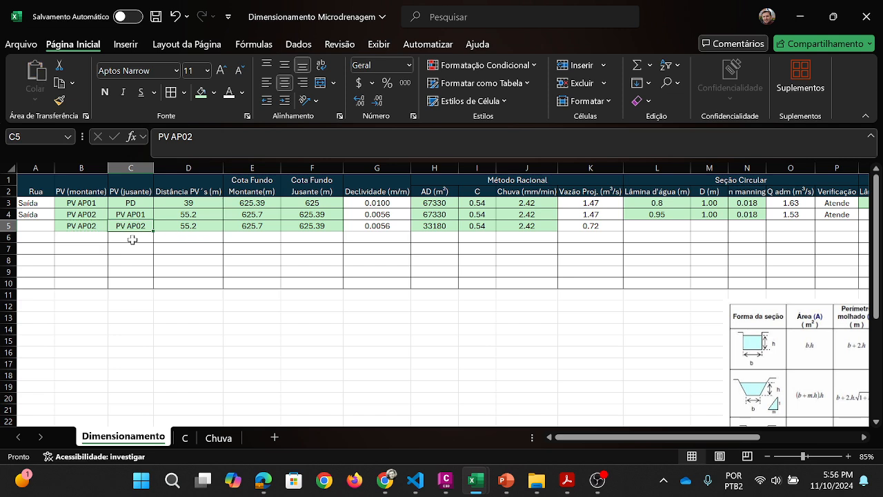
{"action": "double_click", "coordinate": [83, 226]}
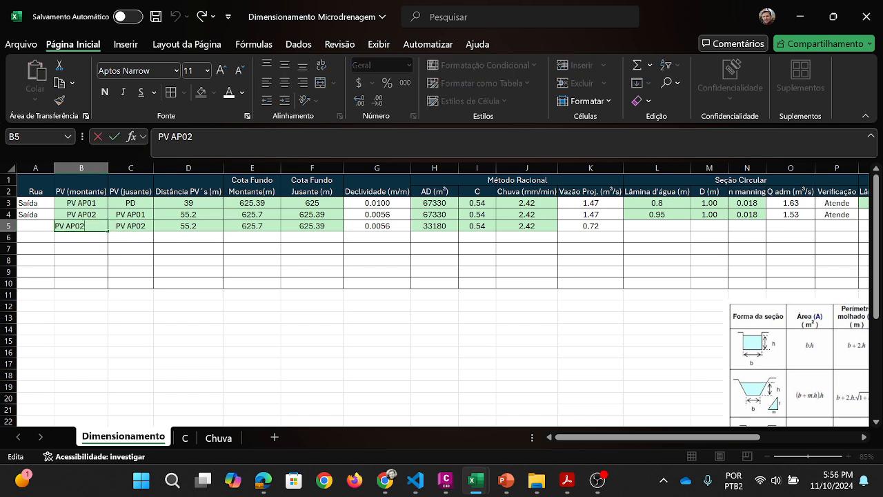
{"action": "key", "text": "BackSpace"}
{"action": "type", "text": "3"}
{"action": "key", "text": "Return"}
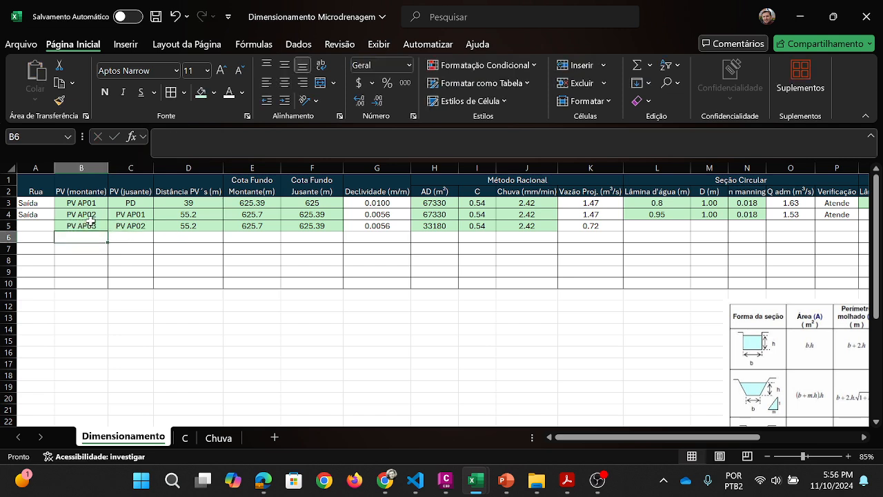
Step: Copy the upstream bottom level in E4 into the downstream bottom level cell F5
{"action": "left_click", "coordinate": [92, 215]}
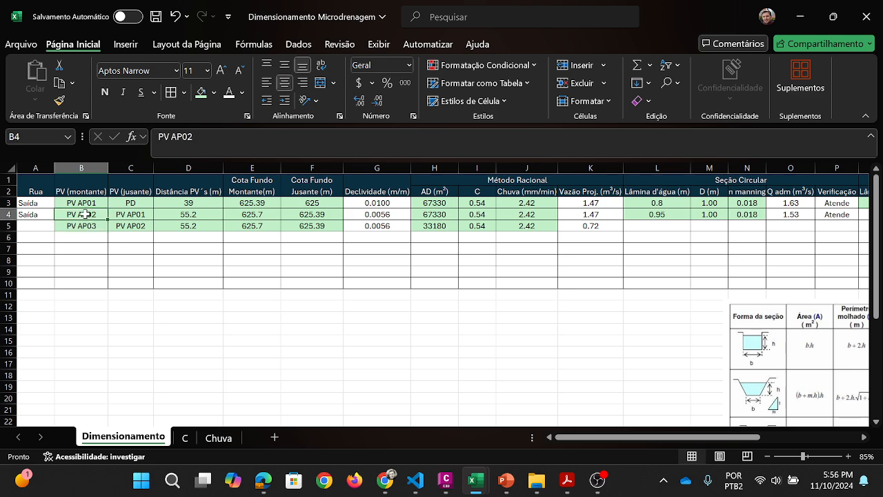
{"action": "left_click", "coordinate": [268, 215]}
{"action": "key", "text": "ctrl+c"}
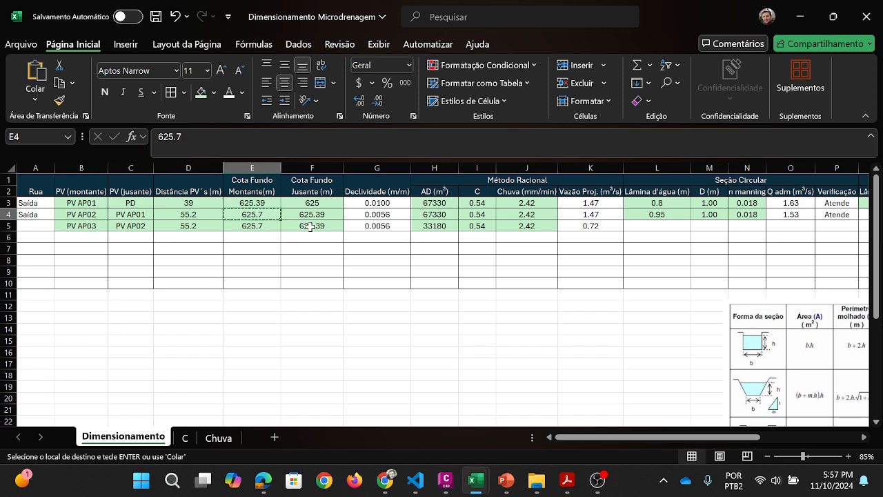
{"action": "left_click", "coordinate": [310, 226]}
{"action": "key", "text": "ctrl+v"}
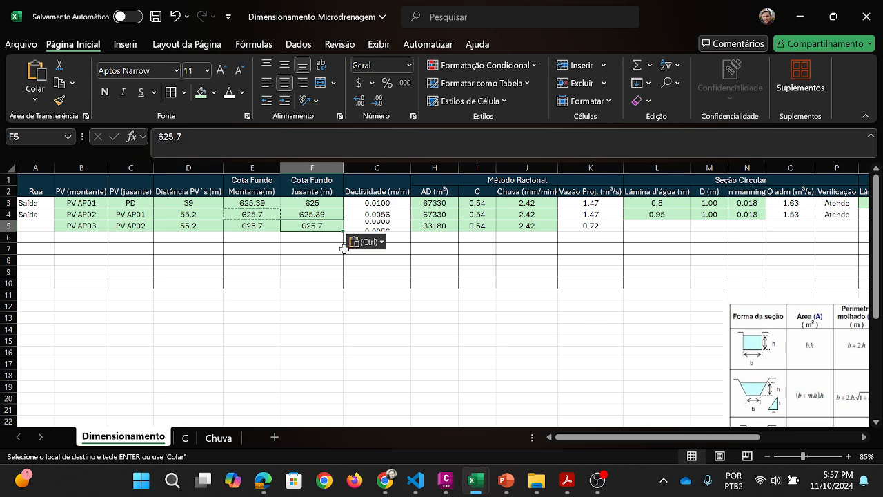
{"action": "left_click", "coordinate": [299, 249]}
{"action": "key", "text": "Escape"}
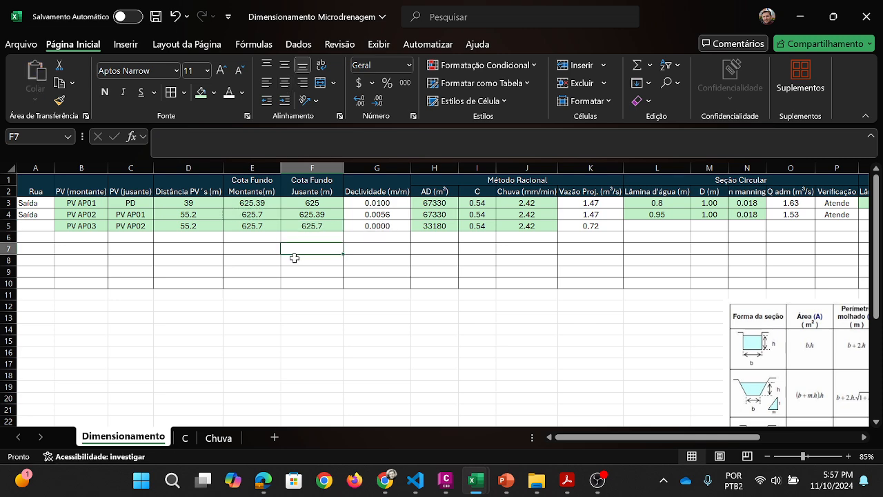
Step: Set the upstream bottom level of the PV AP03 to PV AP02 segment in E5 to 626
{"action": "left_click", "coordinate": [252, 227]}
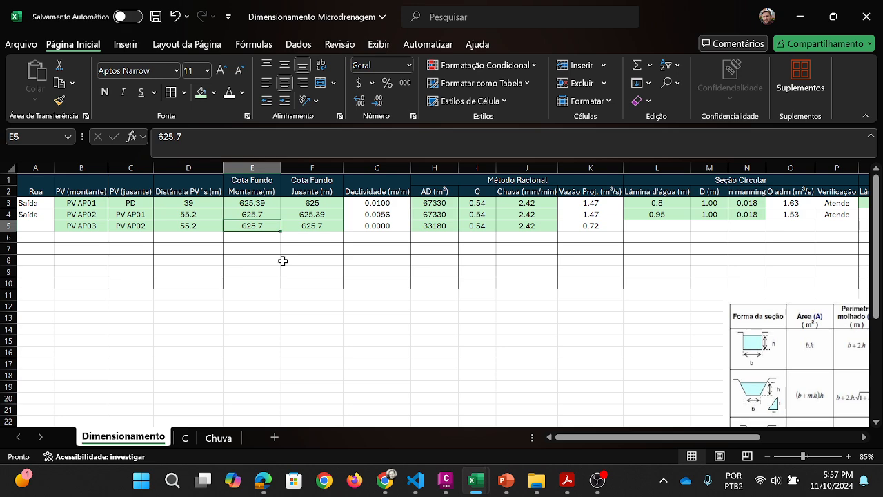
{"action": "type", "text": "626"}
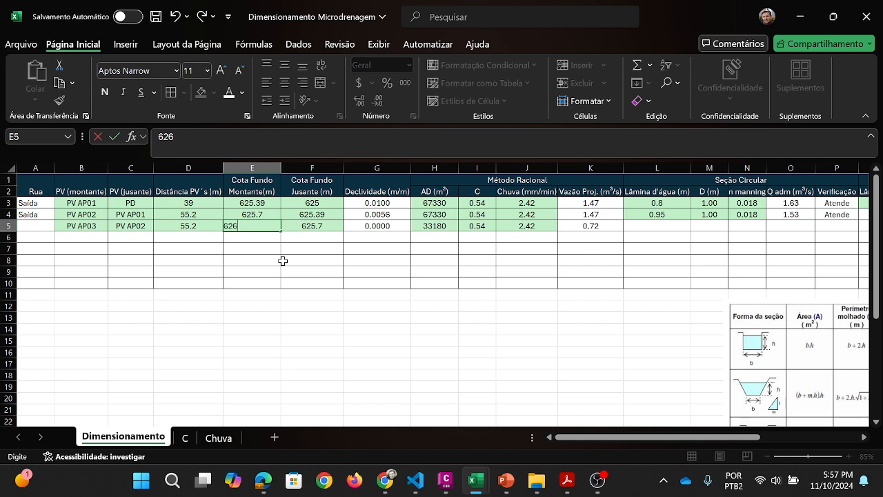
{"action": "key", "text": "Return"}
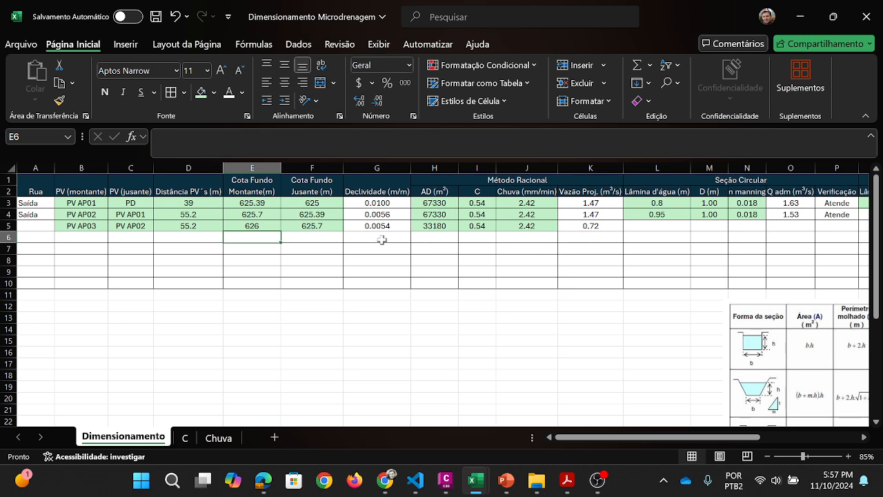
Step: Fill the circular section values, allowable flow and verification in L4:P4 down to row 5
{"action": "left_click_drag", "start_coordinate": [673, 440], "coordinate": [716, 440]}
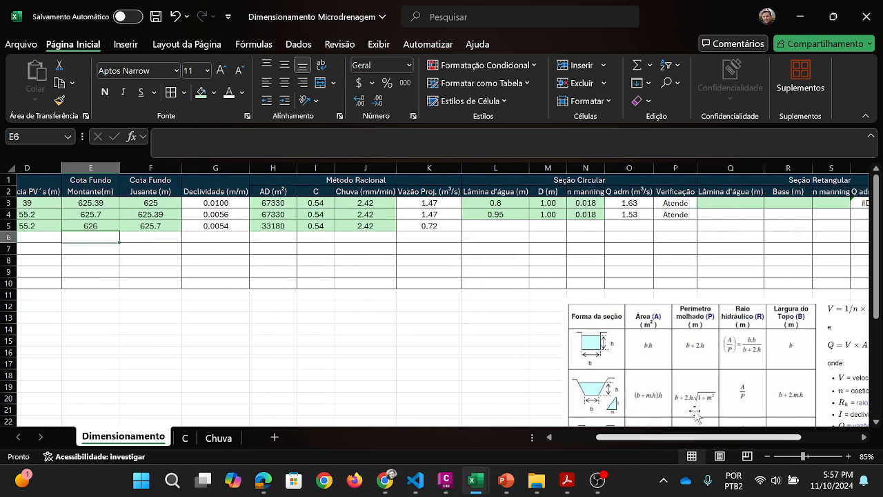
{"action": "left_click_drag", "start_coordinate": [502, 214], "coordinate": [703, 236]}
{"action": "left_click", "coordinate": [560, 256]}
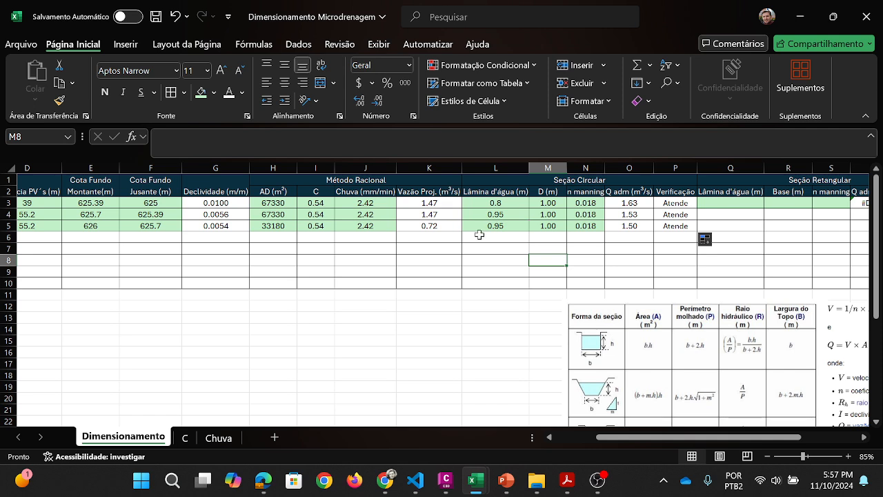
Step: Try a 0.6 m pipe diameter with a 0.55 m water depth for the circular section in row 5
{"action": "left_click", "coordinate": [495, 226]}
{"action": "left_click", "coordinate": [551, 229]}
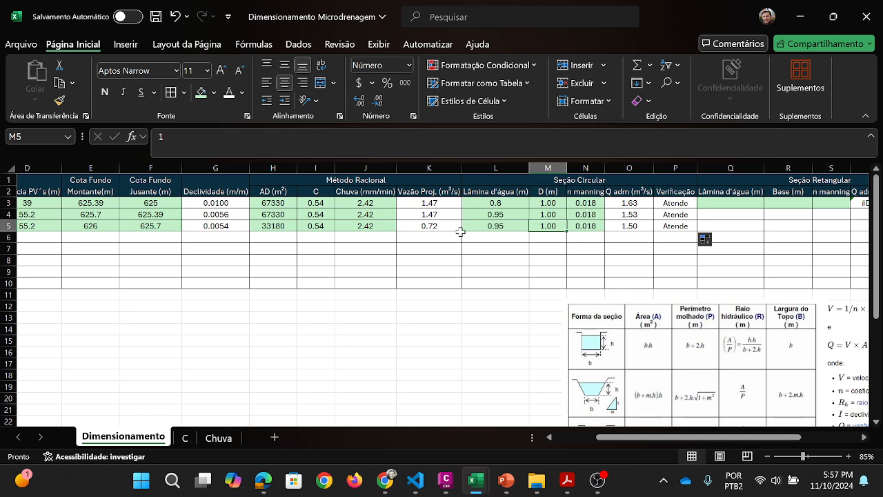
{"action": "type", "text": "0."}
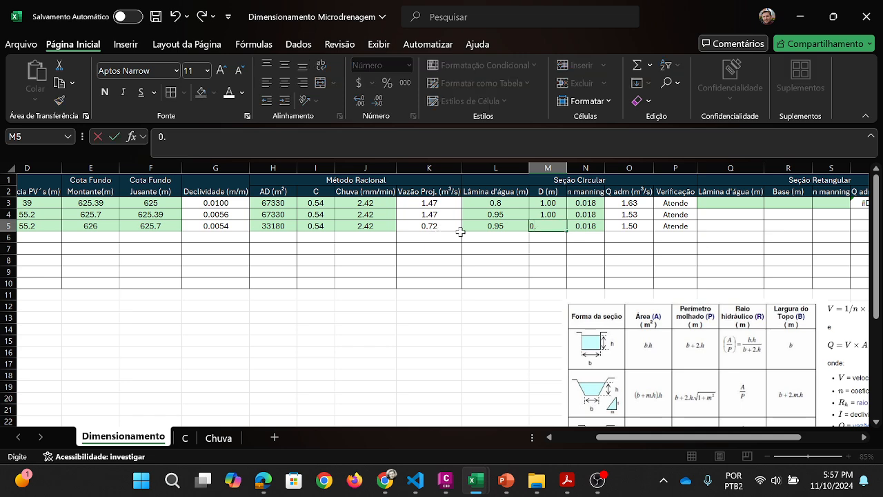
{"action": "type", "text": "6"}
{"action": "key", "text": "Return"}
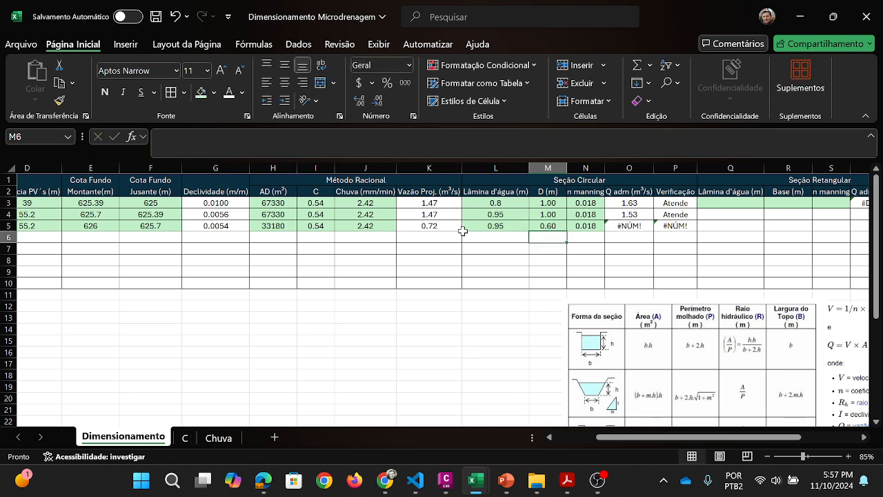
{"action": "left_click", "coordinate": [545, 226]}
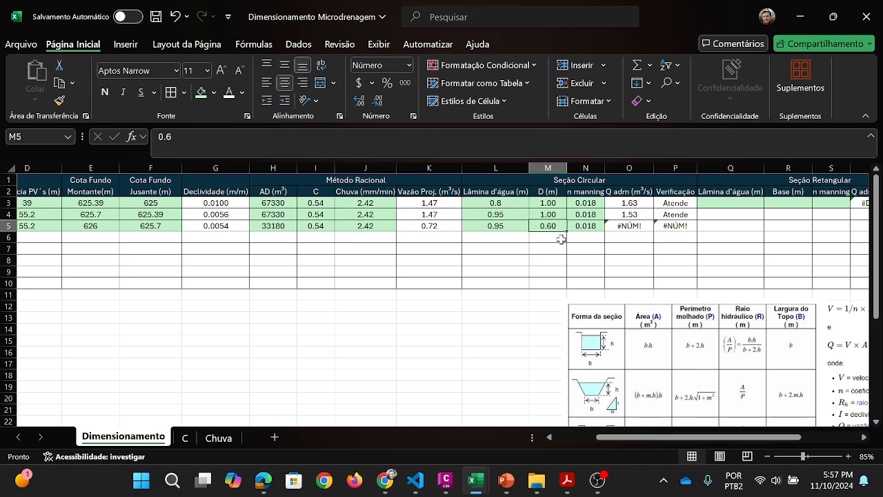
{"action": "left_click", "coordinate": [511, 226]}
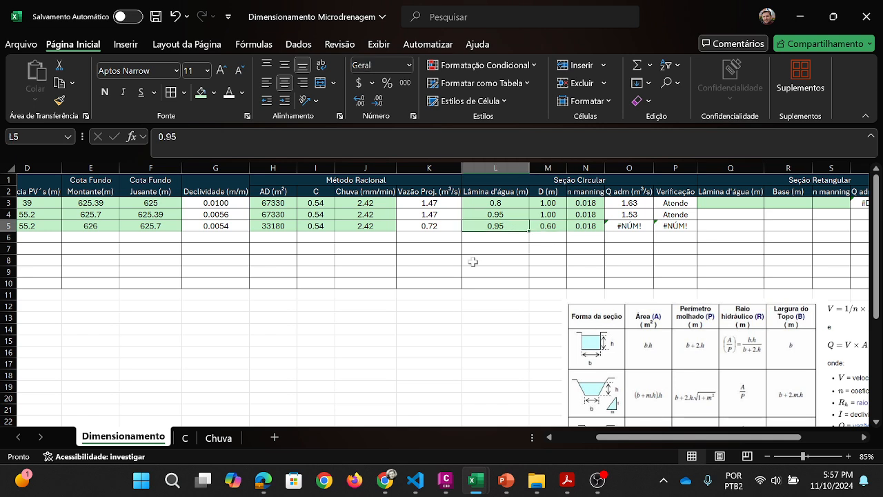
{"action": "type", "text": "0."}
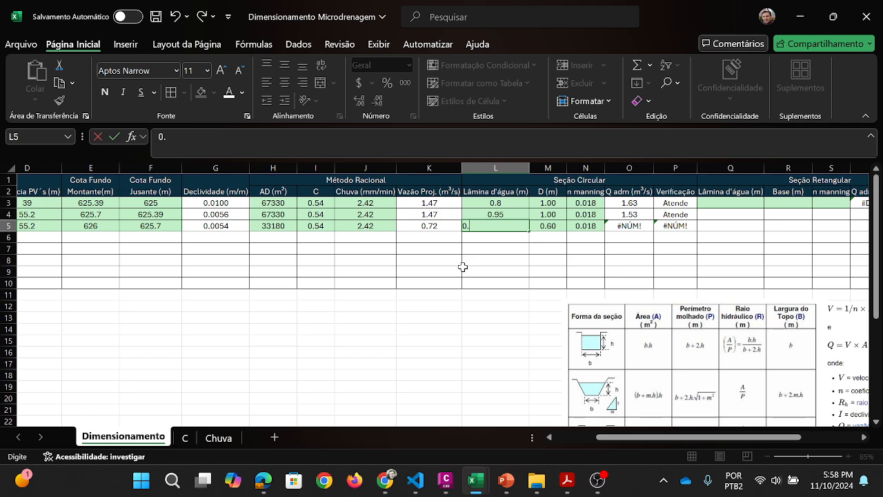
{"action": "type", "text": "55"}
{"action": "key", "text": "Return"}
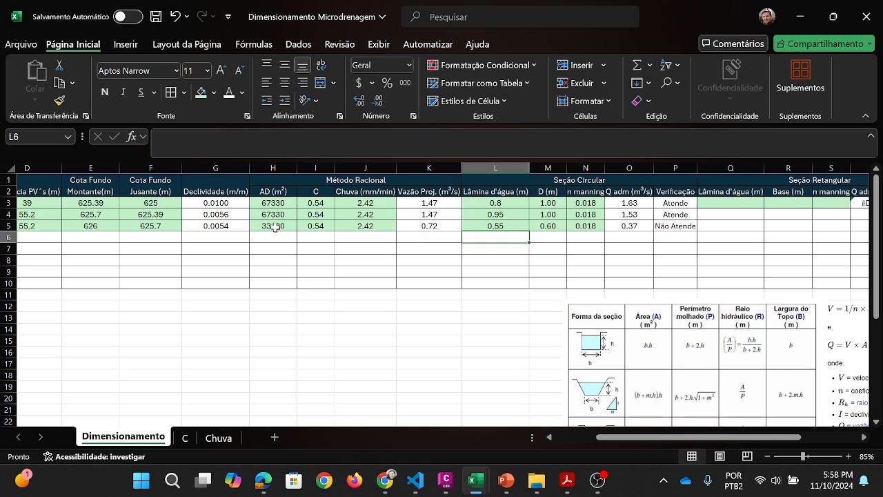
Step: Set the circular section in row 5 to a 0.8 m diameter and a 0.7 m water depth
{"action": "left_click", "coordinate": [549, 225]}
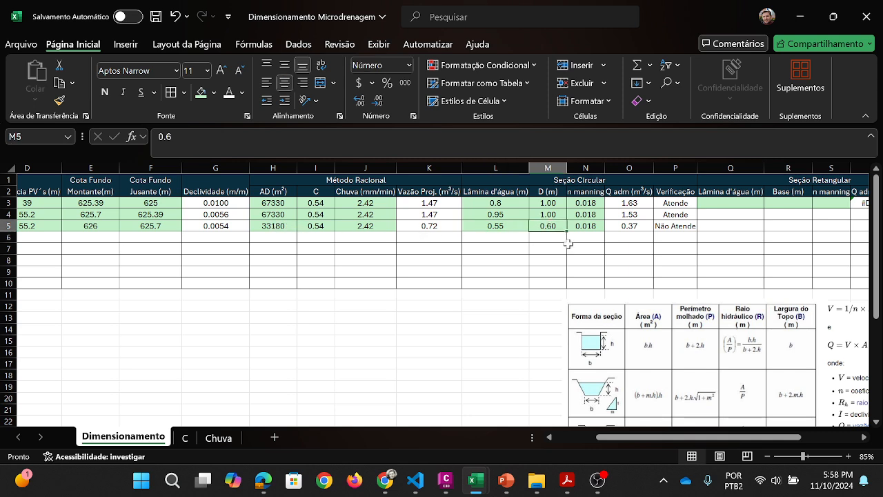
{"action": "type", "text": "0."}
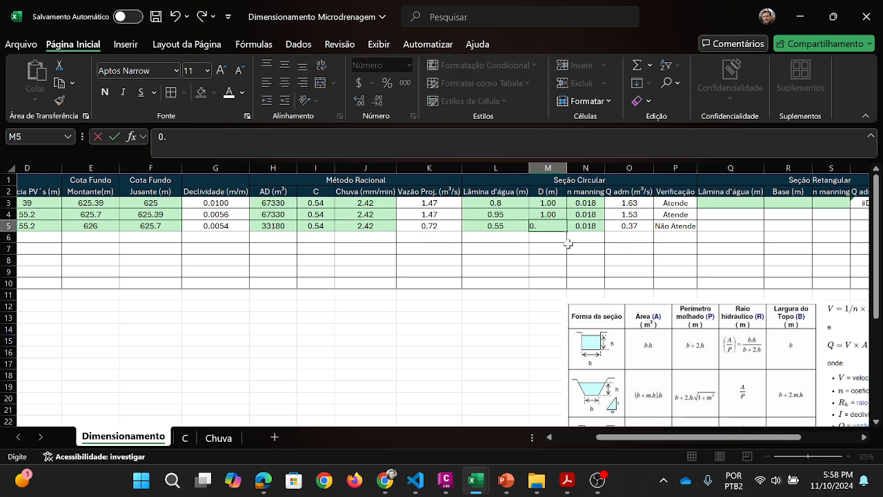
{"action": "type", "text": "8"}
{"action": "key", "text": "Return"}
{"action": "key", "text": "Left"}
{"action": "key", "text": "Up"}
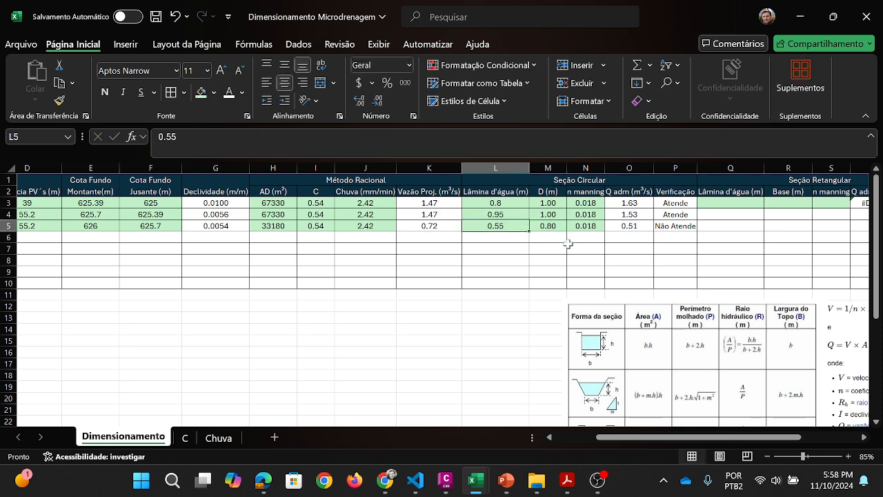
{"action": "type", "text": "0.7"}
{"action": "key", "text": "Return"}
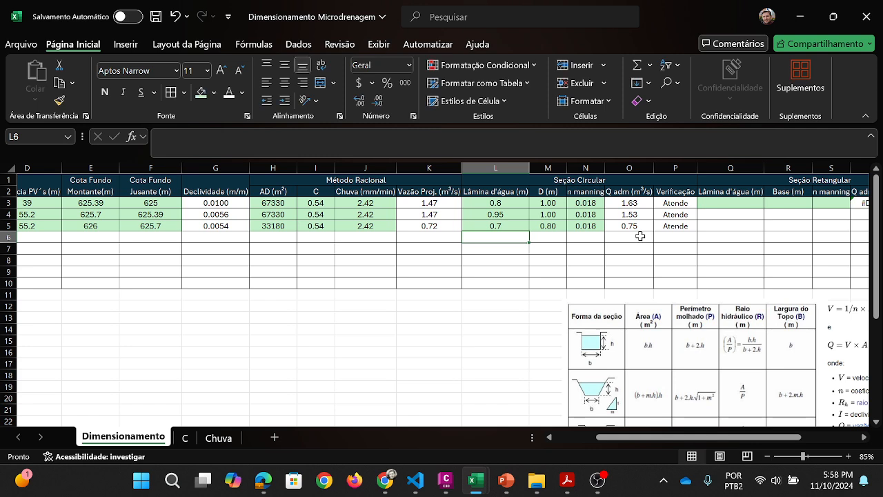
{"action": "left_click", "coordinate": [595, 251]}
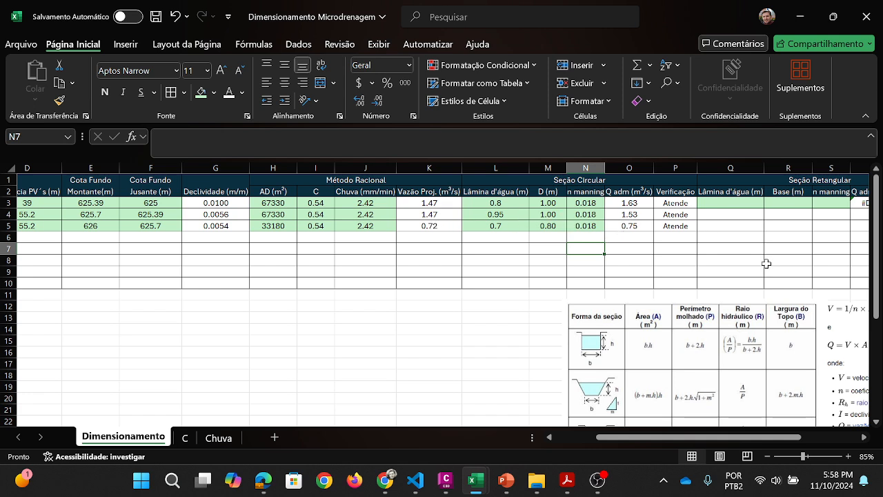
Step: Switch to Civil 3D, examine the network from PV AP02 through PV AP03 to PV AP04 along street A1, and clear the drainage area selection
{"action": "left_click_drag", "start_coordinate": [709, 443], "coordinate": [633, 447]}
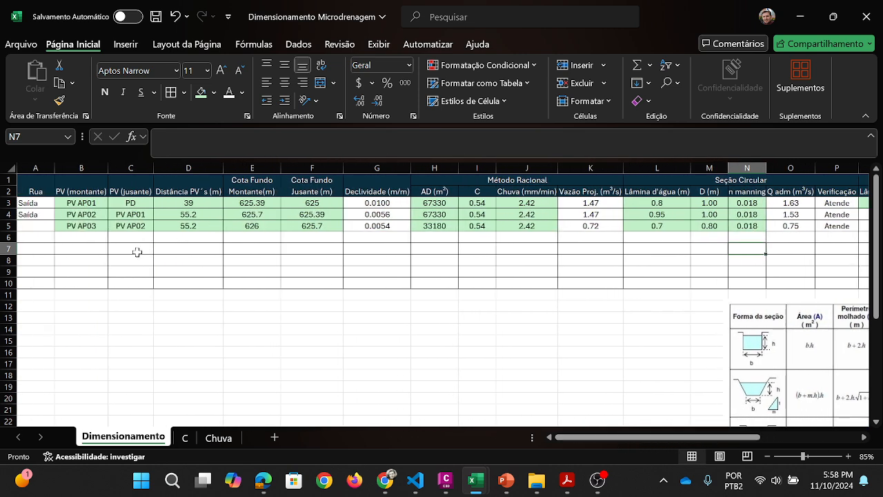
{"action": "left_click", "coordinate": [446, 480]}
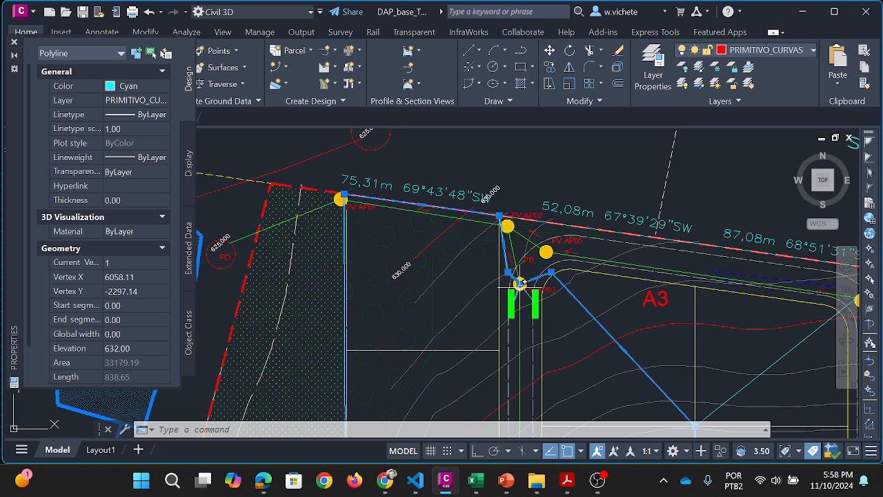
{"action": "left_click", "coordinate": [520, 283]}
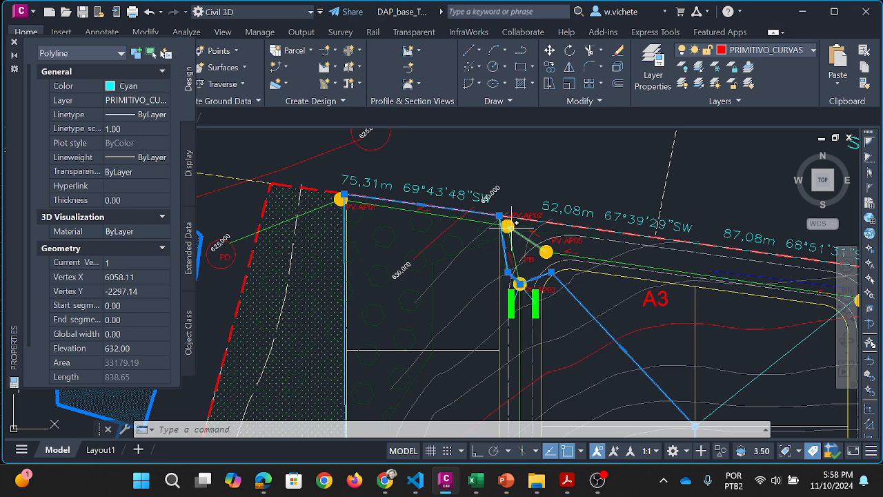
{"action": "left_click_drag", "start_coordinate": [534, 290], "coordinate": [561, 158]}
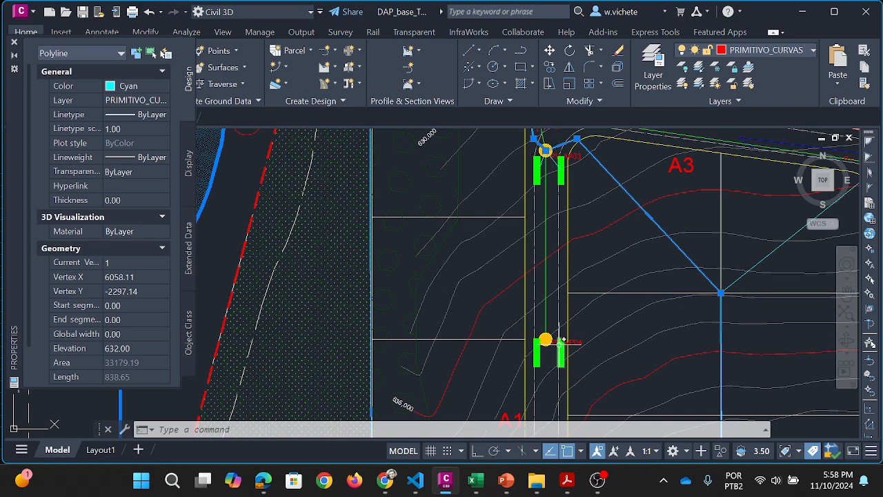
{"action": "scroll", "coordinate": [558, 344], "scroll_direction": "up", "scroll_amount": 2}
{"action": "scroll", "coordinate": [556, 343], "scroll_direction": "up", "scroll_amount": 4}
{"action": "scroll", "coordinate": [539, 341], "scroll_direction": "down", "scroll_amount": 7}
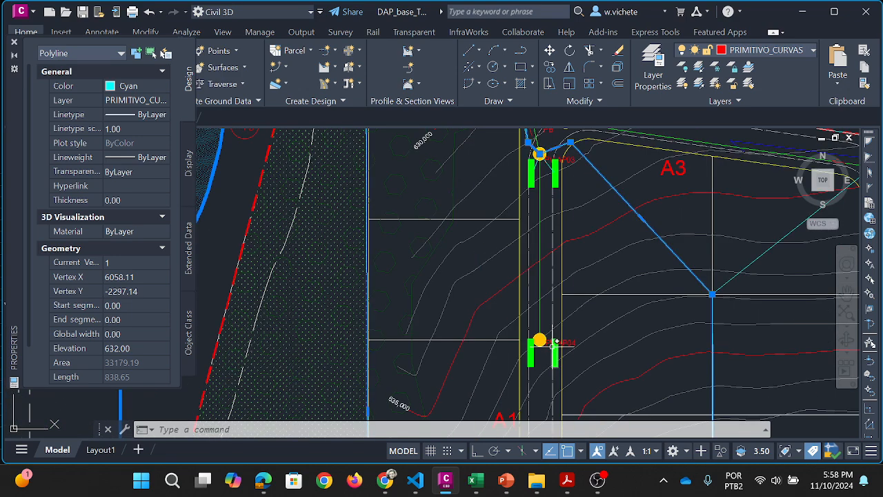
{"action": "mouse_move", "coordinate": [540, 223]}
{"action": "left_mouse_down"}
{"action": "mouse_move", "coordinate": [552, 306]}
{"action": "mouse_move", "coordinate": [547, 223]}
{"action": "left_mouse_up"}
{"action": "scroll", "coordinate": [549, 255], "scroll_direction": "down", "scroll_amount": 2}
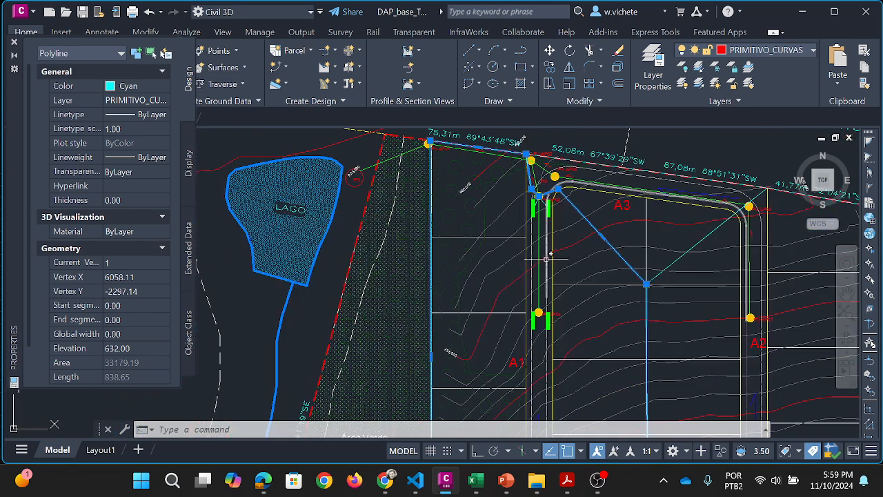
{"action": "left_click_drag", "start_coordinate": [576, 324], "coordinate": [507, 238]}
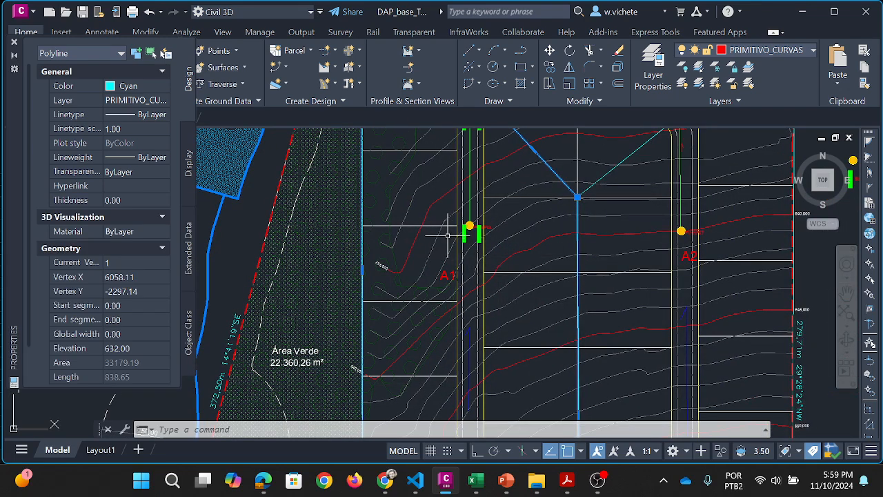
{"action": "key", "text": "Escape"}
{"action": "scroll", "coordinate": [492, 207], "scroll_direction": "down", "scroll_amount": 2}
{"action": "scroll", "coordinate": [492, 270], "scroll_direction": "up", "scroll_amount": 4}
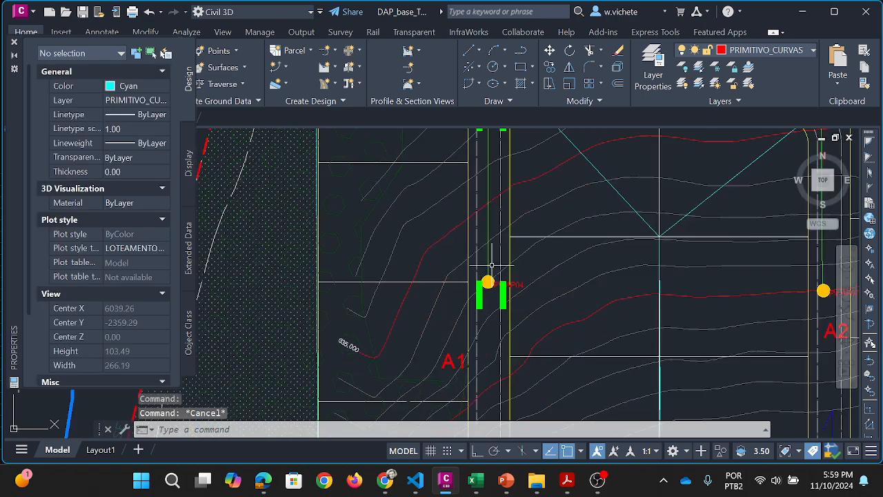
{"action": "scroll", "coordinate": [490, 269], "scroll_direction": "down", "scroll_amount": 2}
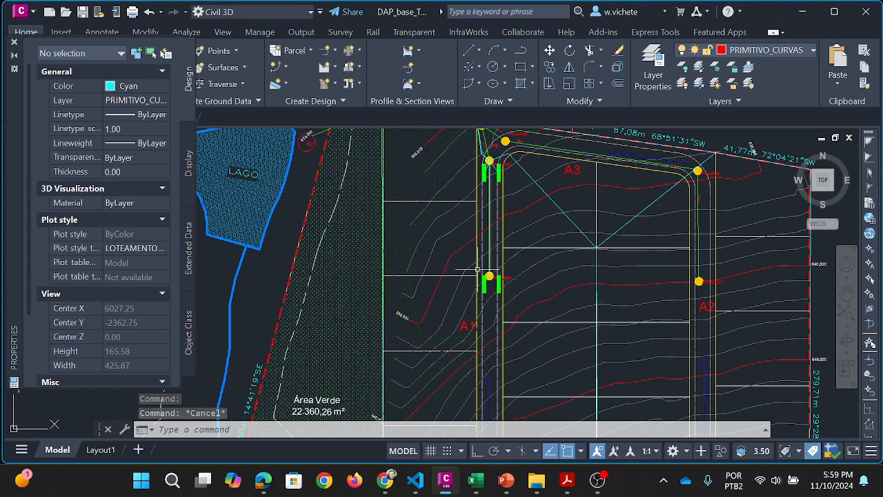
Step: Draw a horizontal polyline about 114 m long through PV AP04, from the green area's edge to the mid-block divide beyond street A1, and select it
{"action": "type", "text": "pl"}
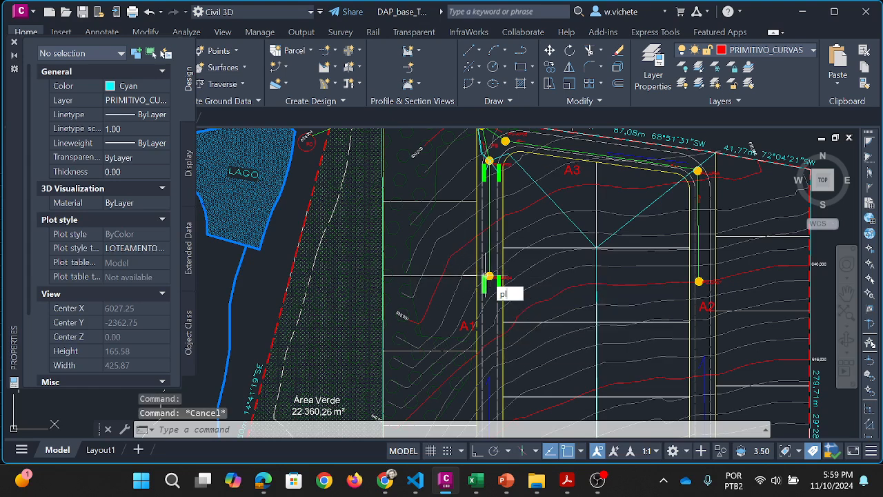
{"action": "key", "text": "Return"}
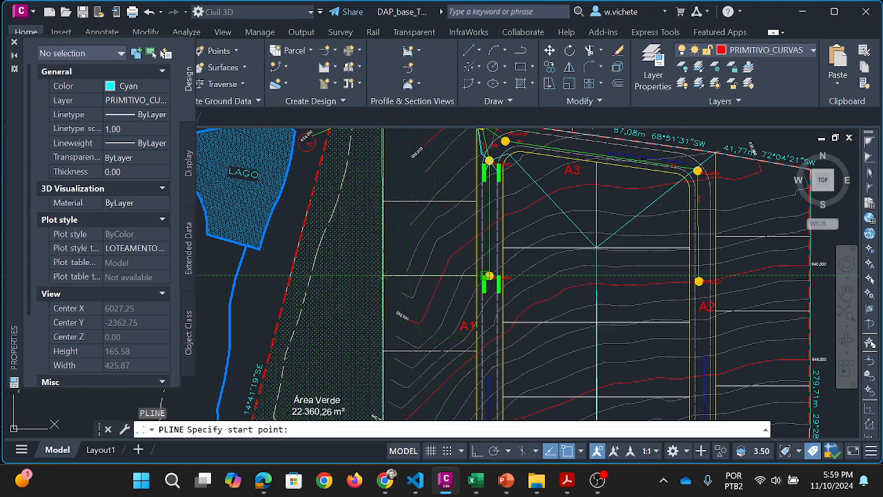
{"action": "left_click", "coordinate": [489, 276]}
{"action": "key", "text": "Escape"}
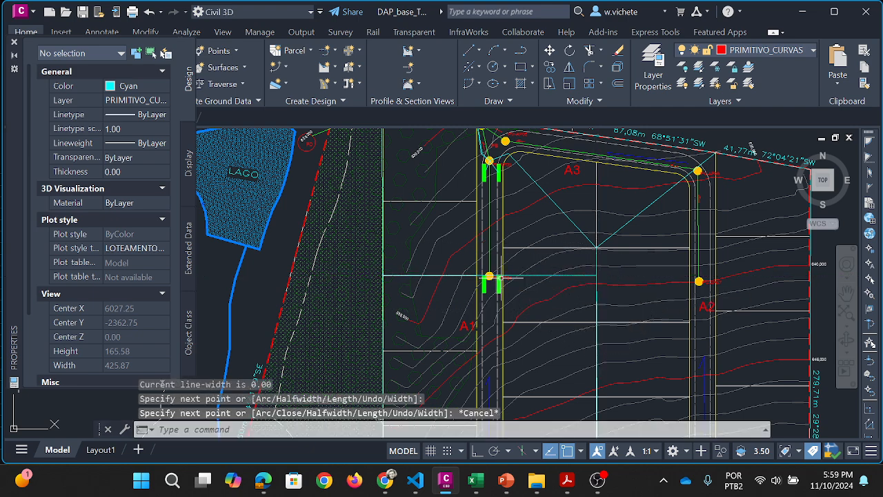
{"action": "left_click", "coordinate": [518, 275]}
{"action": "key", "text": "Escape"}
{"action": "left_click", "coordinate": [518, 275]}
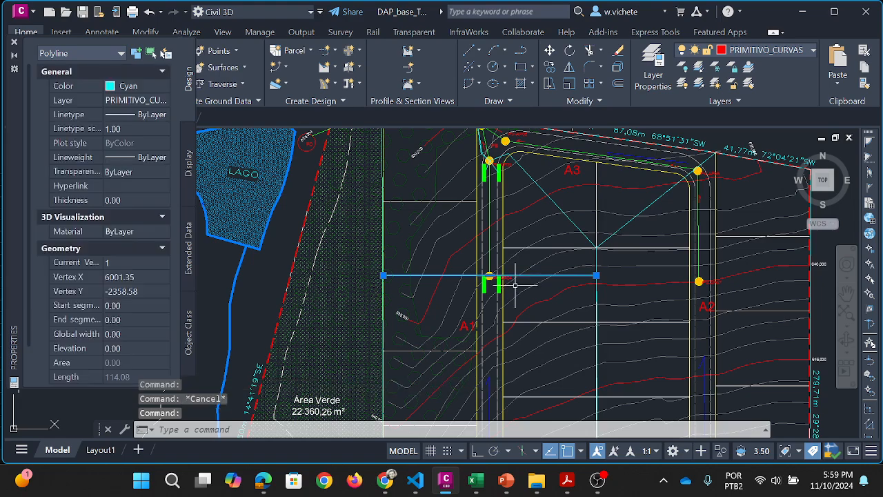
{"action": "scroll", "coordinate": [515, 341], "scroll_direction": "down", "scroll_amount": 3}
{"action": "scroll", "coordinate": [510, 346], "scroll_direction": "up", "scroll_amount": 2}
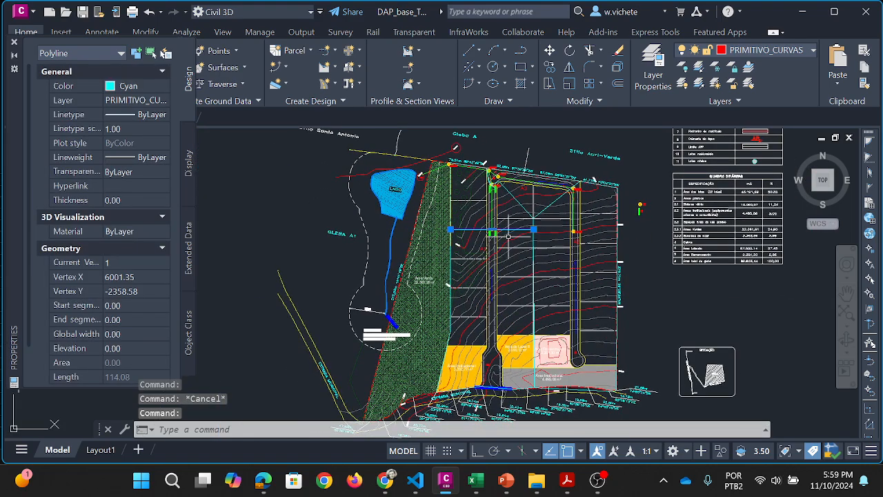
Step: Delete the horizontal polyline drawn through PV AP04 across street A1
{"action": "scroll", "coordinate": [491, 205], "scroll_direction": "up", "scroll_amount": 2}
{"action": "left_click_drag", "start_coordinate": [489, 209], "coordinate": [501, 265]}
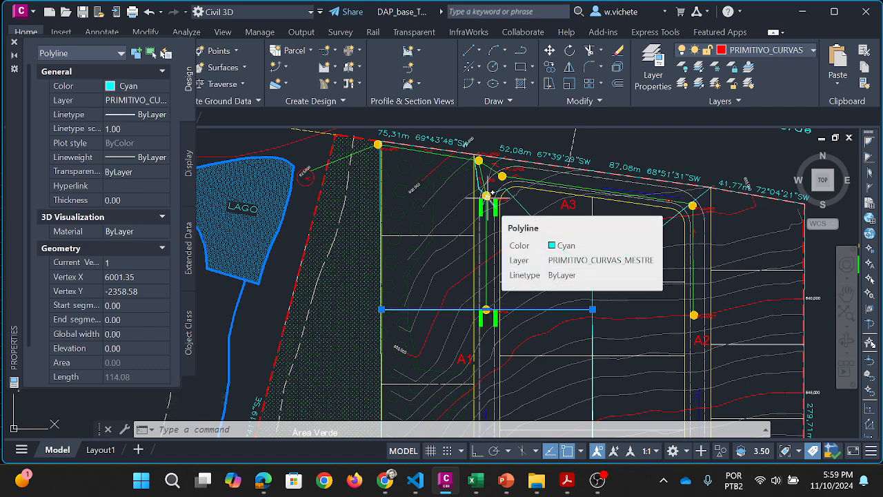
{"action": "key", "text": "Escape"}
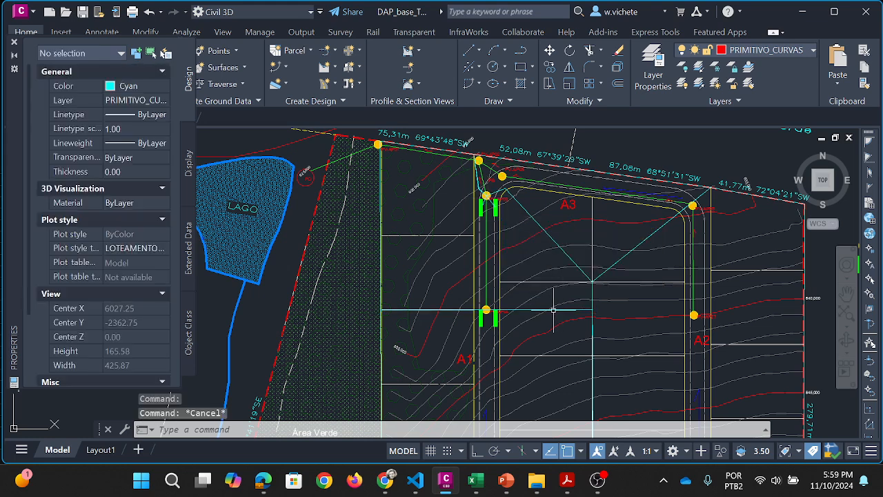
{"action": "left_click", "coordinate": [553, 309]}
{"action": "key", "text": "Delete"}
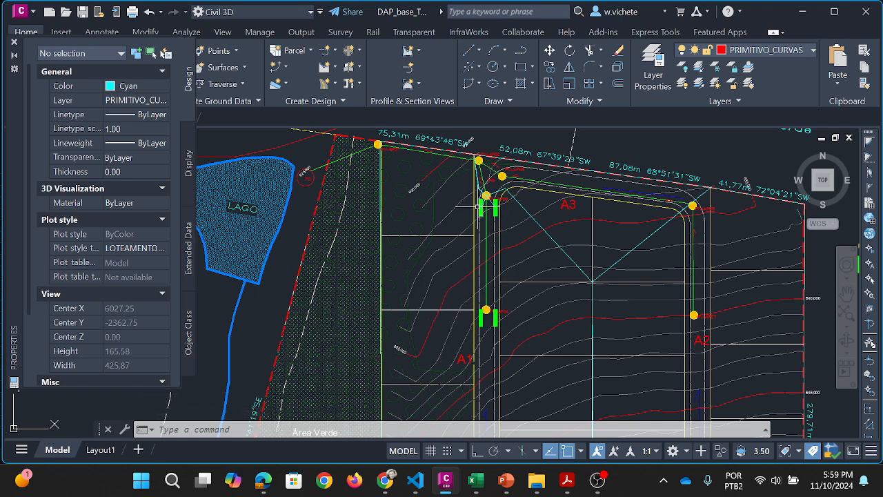
Step: Examine the pipe segment between PV AP03 and PV AP04 along street A1 and the lots and contours around it
{"action": "scroll", "coordinate": [487, 315], "scroll_direction": "up", "scroll_amount": 4}
{"action": "left_click_drag", "start_coordinate": [511, 267], "coordinate": [503, 392]}
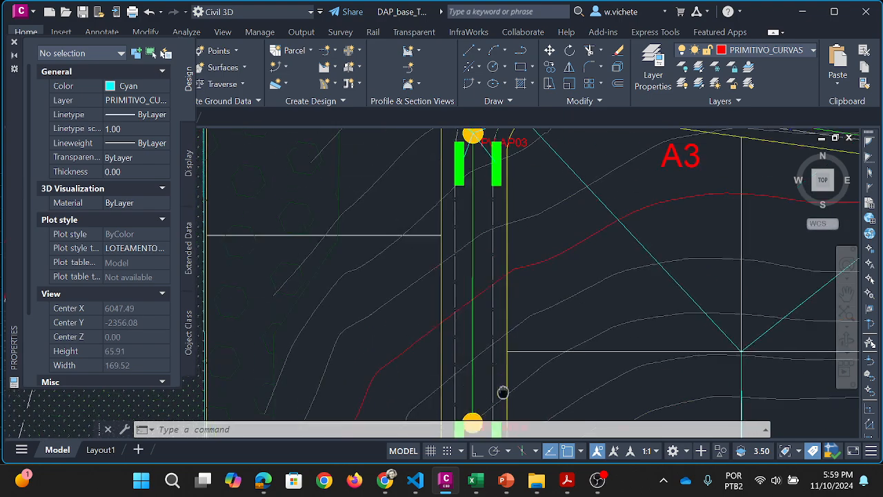
{"action": "scroll", "coordinate": [488, 183], "scroll_direction": "down", "scroll_amount": 4}
{"action": "mouse_move", "coordinate": [482, 245]}
{"action": "left_mouse_down"}
{"action": "mouse_move", "coordinate": [493, 204]}
{"action": "mouse_move", "coordinate": [519, 268]}
{"action": "left_mouse_up"}
{"action": "left_click_drag", "start_coordinate": [525, 226], "coordinate": [526, 269]}
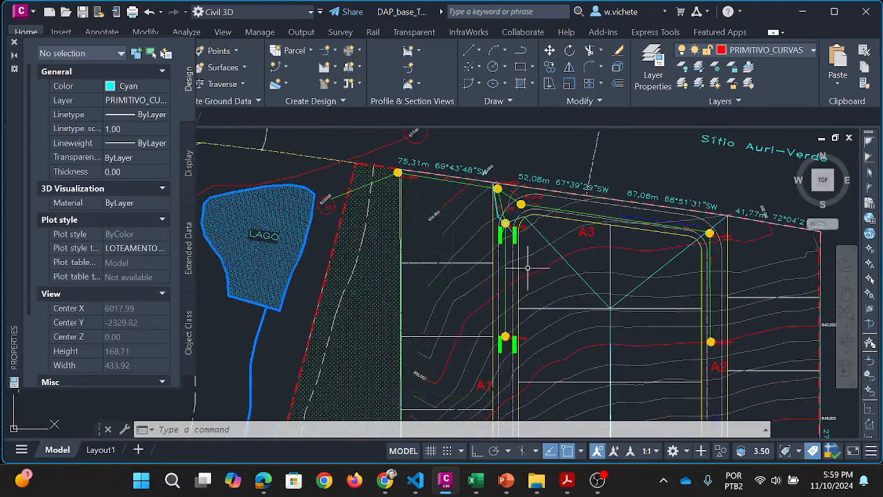
{"action": "scroll", "coordinate": [508, 324], "scroll_direction": "up", "scroll_amount": 4}
{"action": "scroll", "coordinate": [516, 345], "scroll_direction": "down", "scroll_amount": 2}
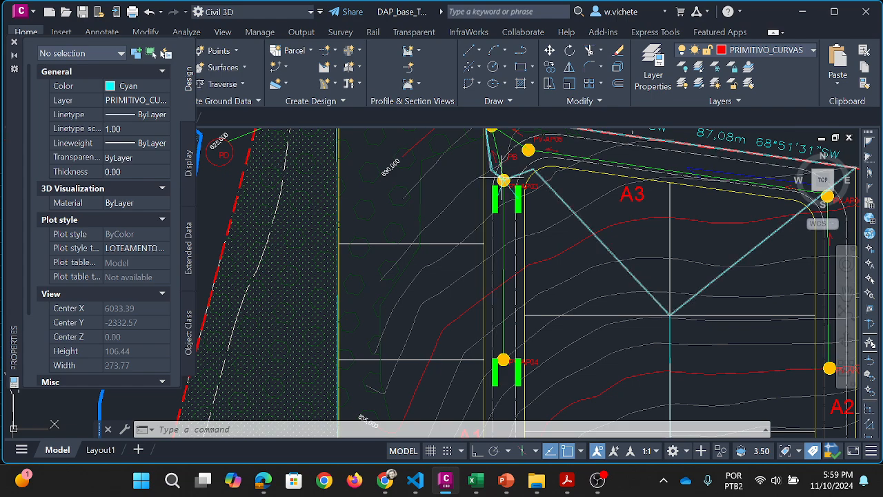
{"action": "scroll", "coordinate": [522, 290], "scroll_direction": "down", "scroll_amount": 2}
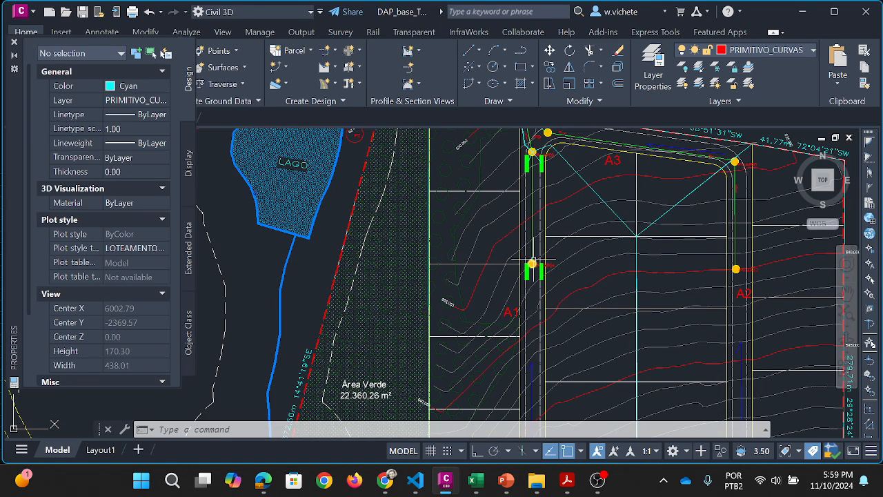
{"action": "mouse_move", "coordinate": [532, 263]}
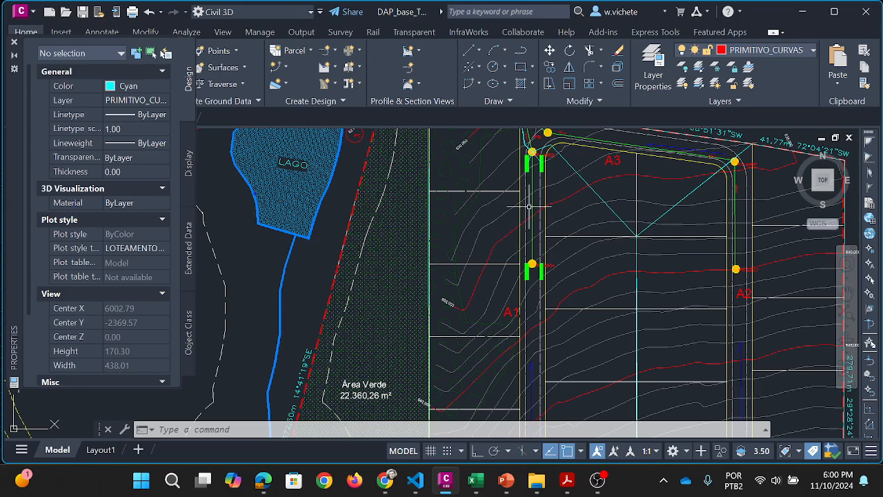
{"action": "left_click_drag", "start_coordinate": [509, 209], "coordinate": [470, 232]}
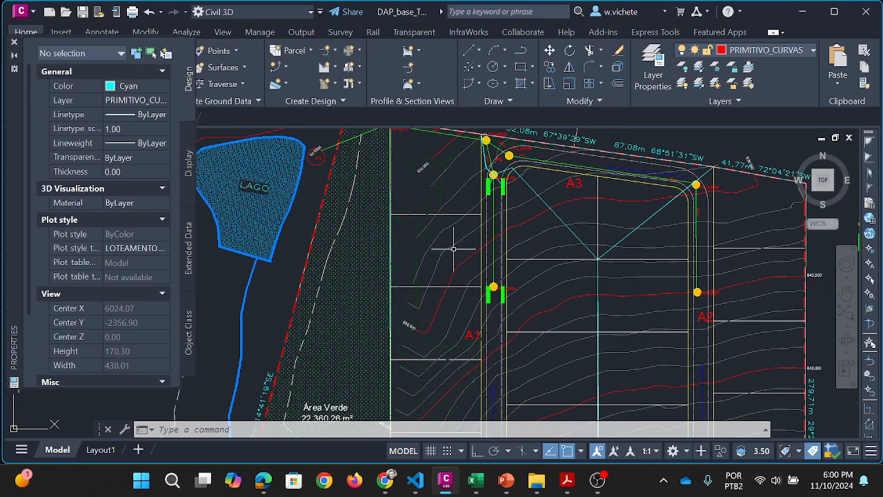
{"action": "scroll", "coordinate": [491, 196], "scroll_direction": "up", "scroll_amount": 2}
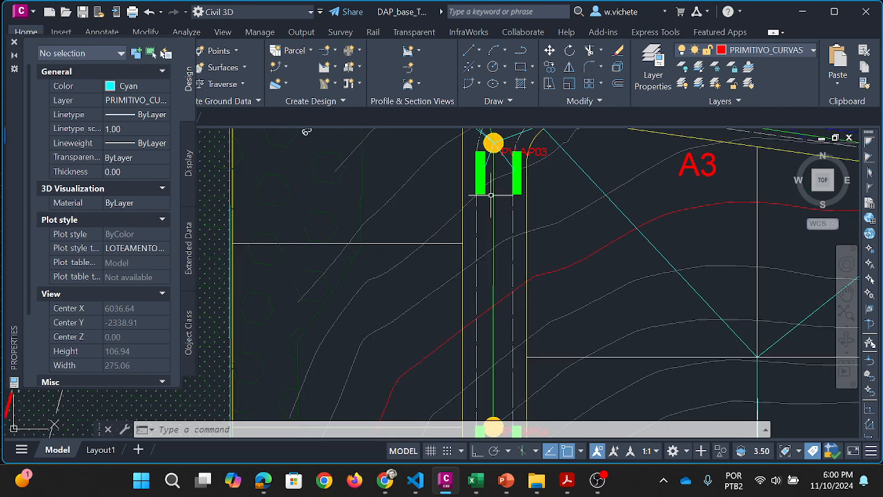
{"action": "scroll", "coordinate": [491, 196], "scroll_direction": "up", "scroll_amount": 2}
{"action": "type", "text": "di"}
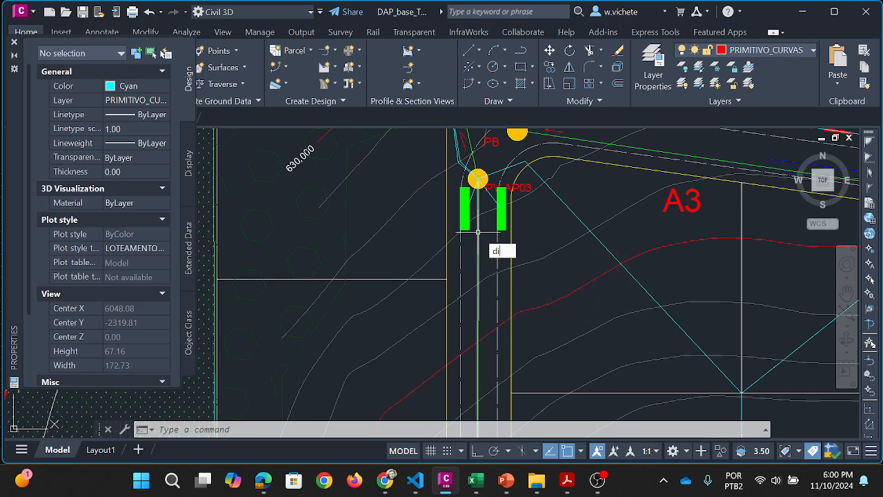
{"action": "type", "text": "st"}
{"action": "key", "text": "Return"}
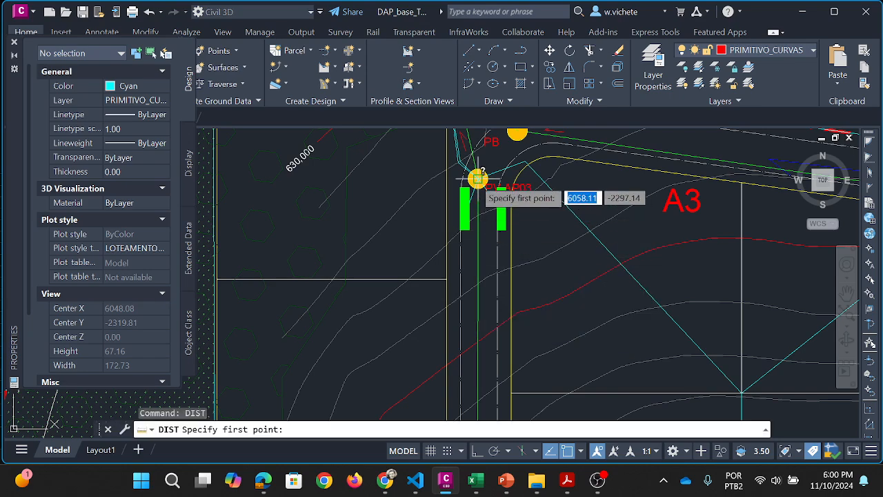
{"action": "left_click", "coordinate": [478, 180]}
{"action": "scroll", "coordinate": [481, 200], "scroll_direction": "down", "scroll_amount": 3}
{"action": "scroll", "coordinate": [480, 274], "scroll_direction": "up", "scroll_amount": 4}
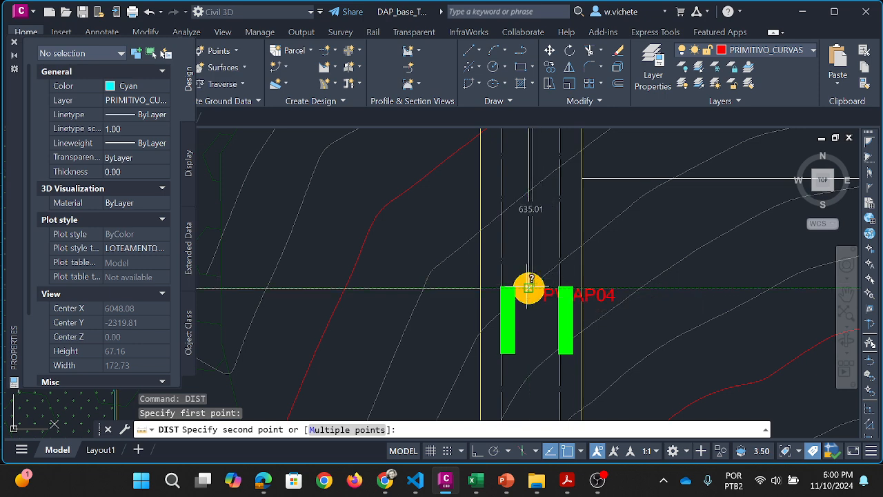
{"action": "scroll", "coordinate": [527, 278], "scroll_direction": "down", "scroll_amount": 6}
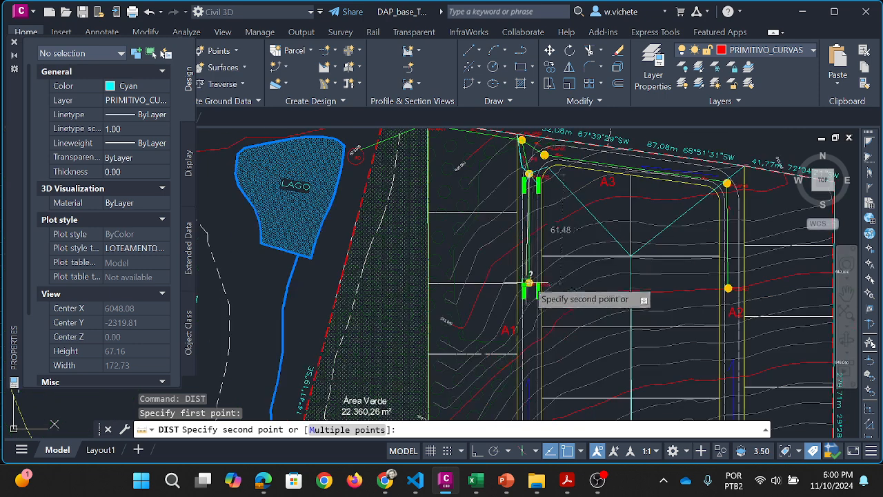
{"action": "key", "text": "Escape"}
Step: Measure the distance from the centre of PV AP03 to the centre of PV AP04 with DIST
{"action": "key", "text": "Return"}
{"action": "scroll", "coordinate": [535, 170], "scroll_direction": "up", "scroll_amount": 2}
{"action": "scroll", "coordinate": [532, 173], "scroll_direction": "up", "scroll_amount": 5}
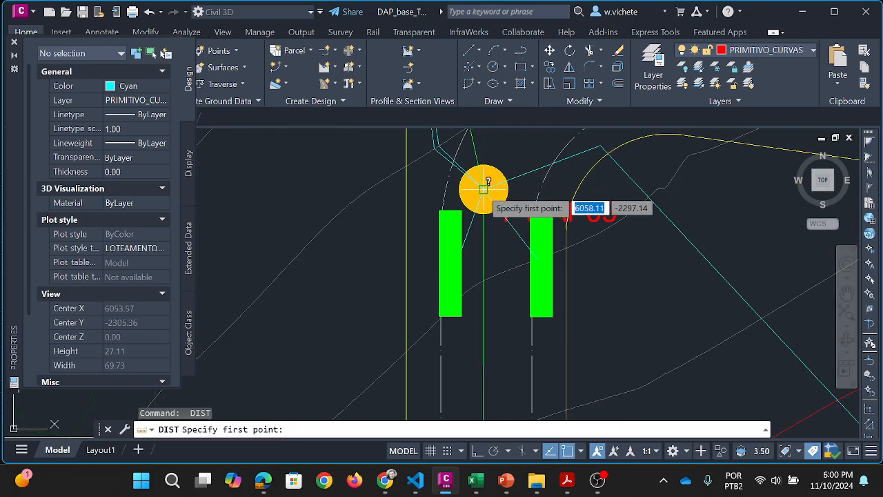
{"action": "left_click", "coordinate": [483, 186]}
{"action": "scroll", "coordinate": [487, 207], "scroll_direction": "down", "scroll_amount": 5}
{"action": "left_click_drag", "start_coordinate": [496, 296], "coordinate": [527, 163]}
{"action": "scroll", "coordinate": [522, 218], "scroll_direction": "up", "scroll_amount": 4}
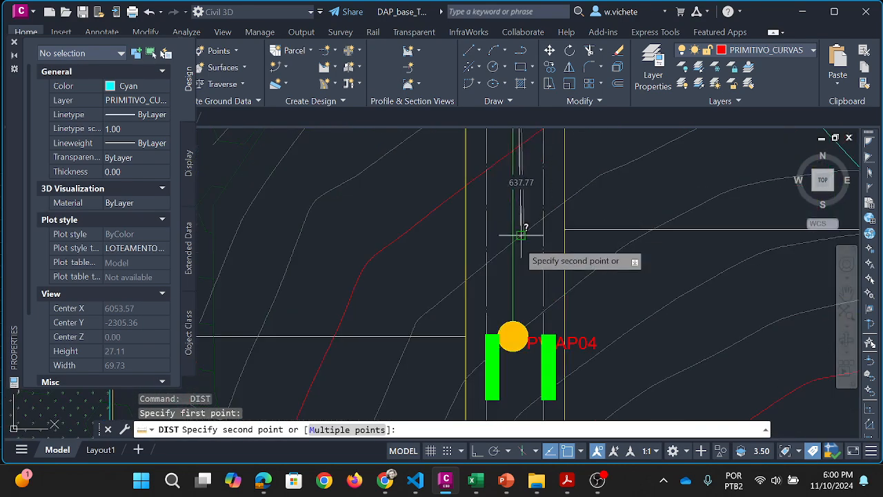
{"action": "left_click", "coordinate": [512, 336]}
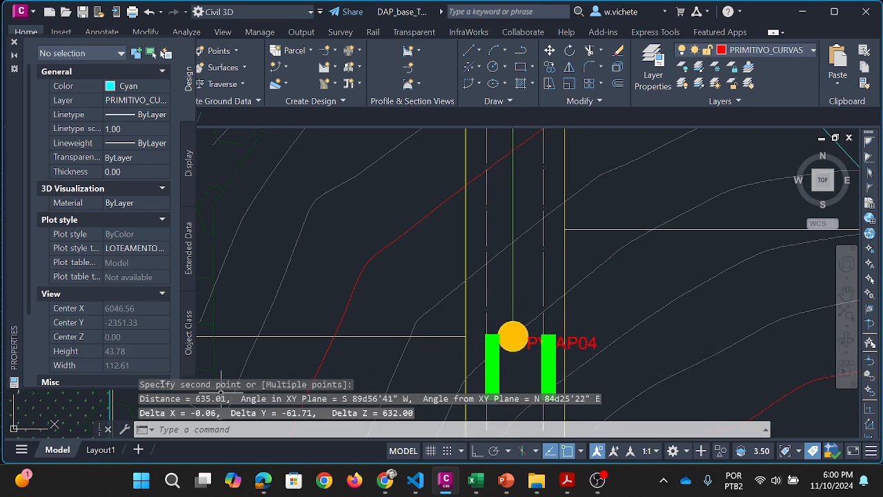
{"action": "key", "text": "Escape"}
{"action": "key", "text": "Return"}
{"action": "key", "text": "Escape"}
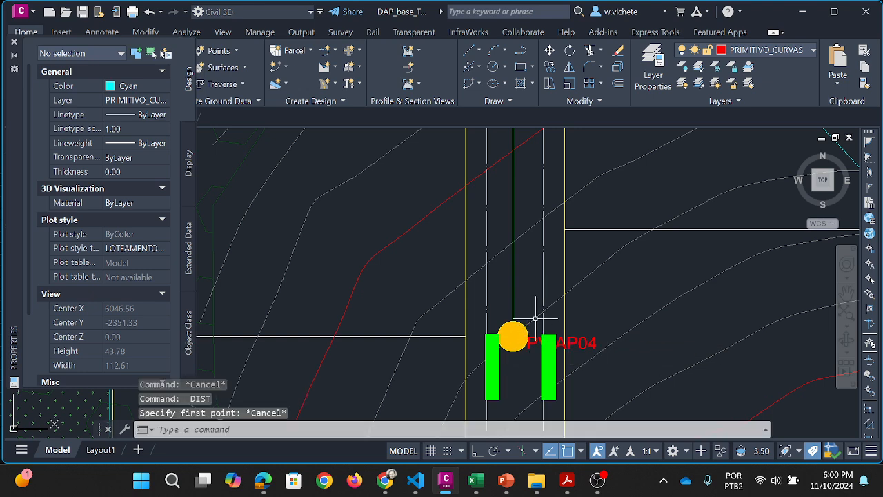
Step: Delete the contour line that crosses manhole PV AP04
{"action": "left_click", "coordinate": [588, 280]}
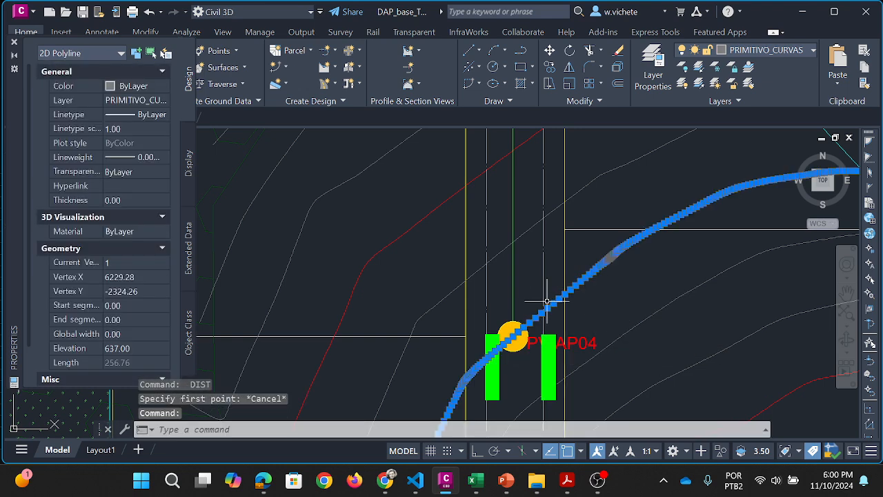
{"action": "key", "text": "Escape"}
{"action": "key", "text": "Delete"}
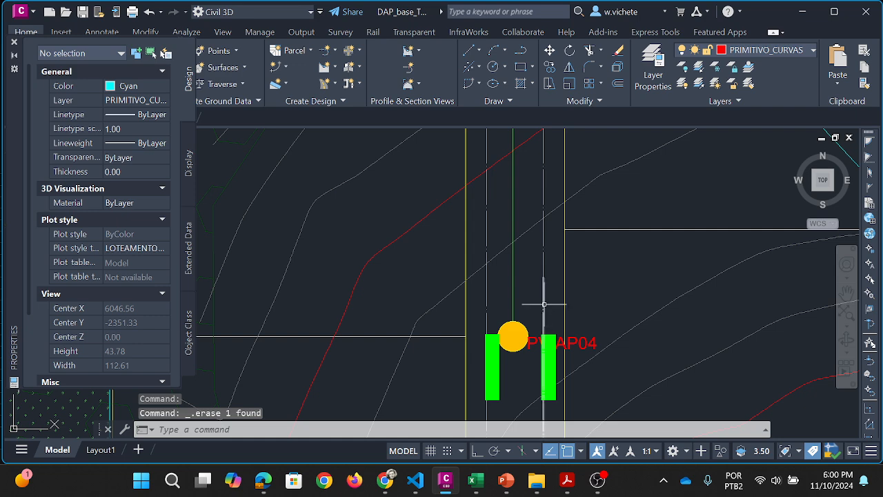
Step: Measure the distance from the centre of PV AP04 up to the PV AP03 circle with DIST
{"action": "type", "text": "dist"}
{"action": "key", "text": "Return"}
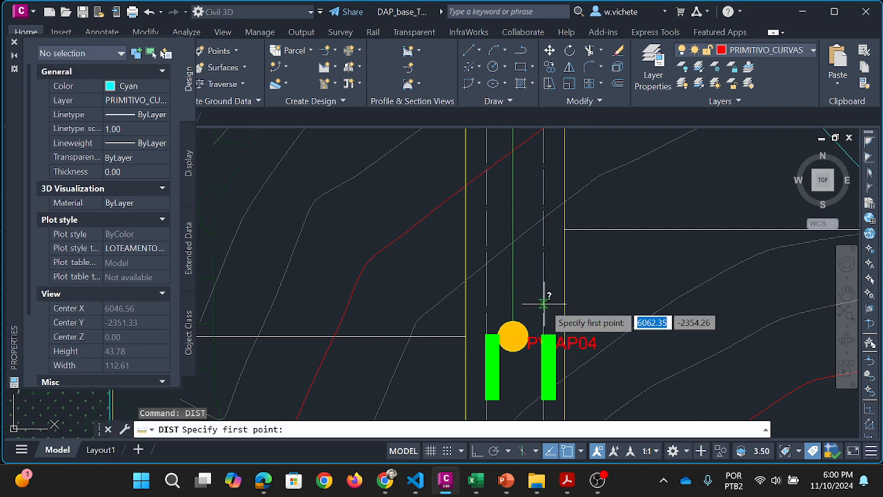
{"action": "left_click", "coordinate": [513, 336]}
{"action": "scroll", "coordinate": [525, 324], "scroll_direction": "down", "scroll_amount": 6}
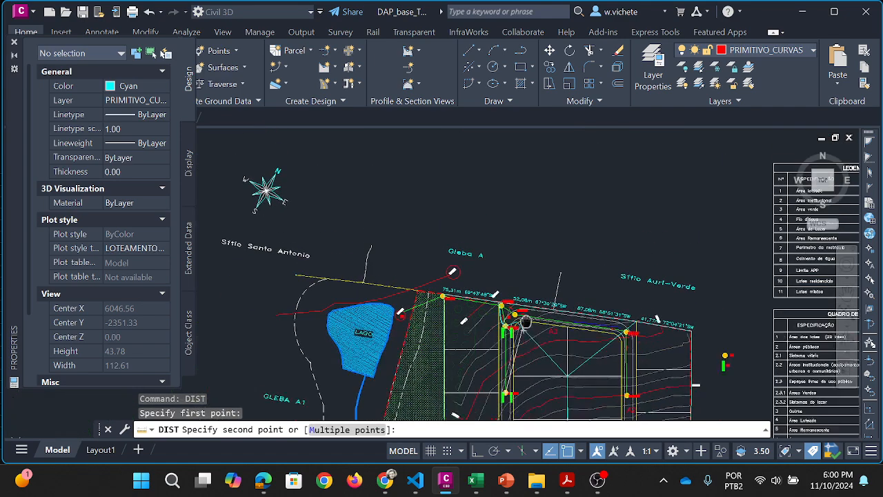
{"action": "scroll", "coordinate": [524, 323], "scroll_direction": "up", "scroll_amount": 8}
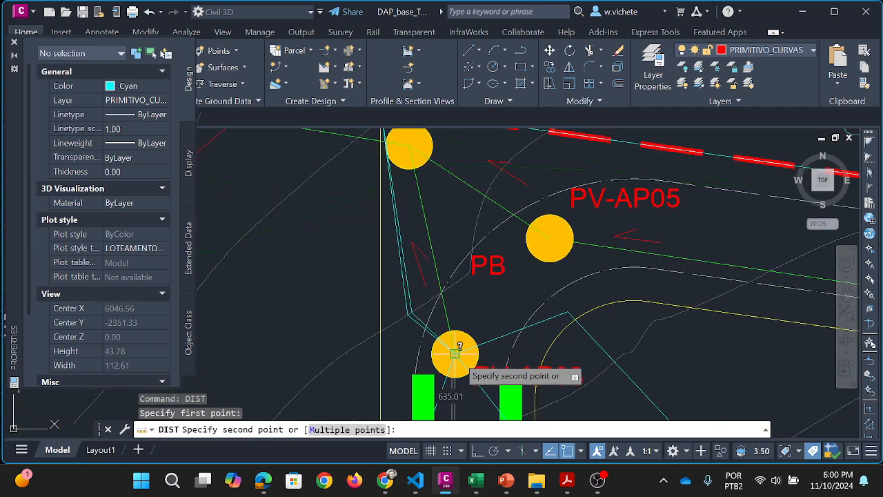
{"action": "scroll", "coordinate": [455, 353], "scroll_direction": "up", "scroll_amount": 2}
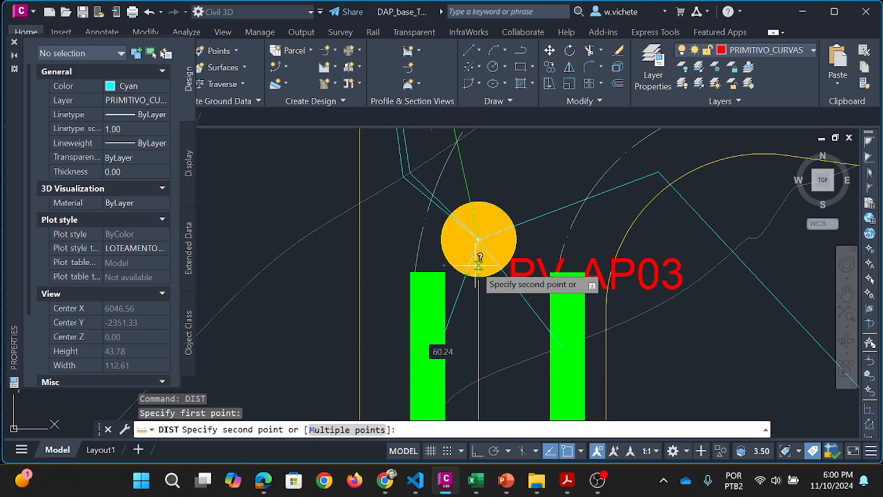
{"action": "left_click", "coordinate": [475, 264]}
{"action": "key", "text": "Escape"}
{"action": "key", "text": "Escape"}
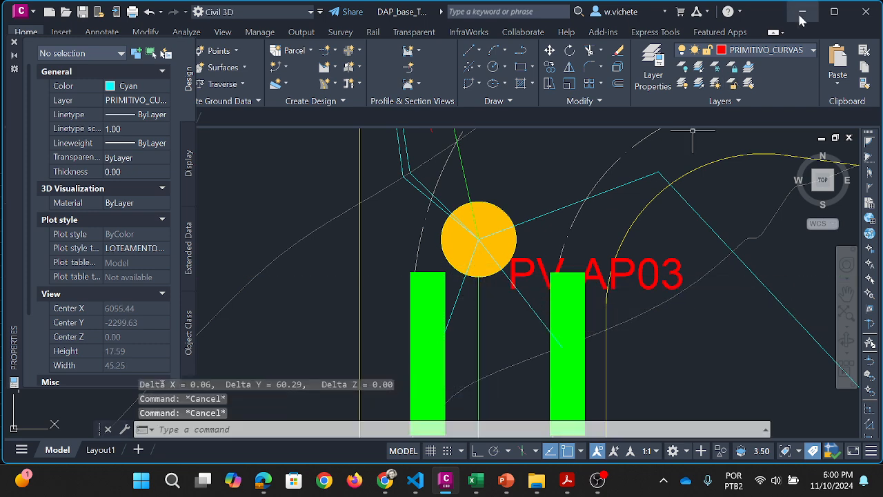
Step: Switch to Excel, copy the segment data in B5:F5 down to row 6, and enter "Rua 1" as the street in A5 and A6
{"action": "left_click", "coordinate": [801, 18]}
{"action": "left_click_drag", "start_coordinate": [81, 227], "coordinate": [349, 240]}
{"action": "left_click", "coordinate": [34, 226]}
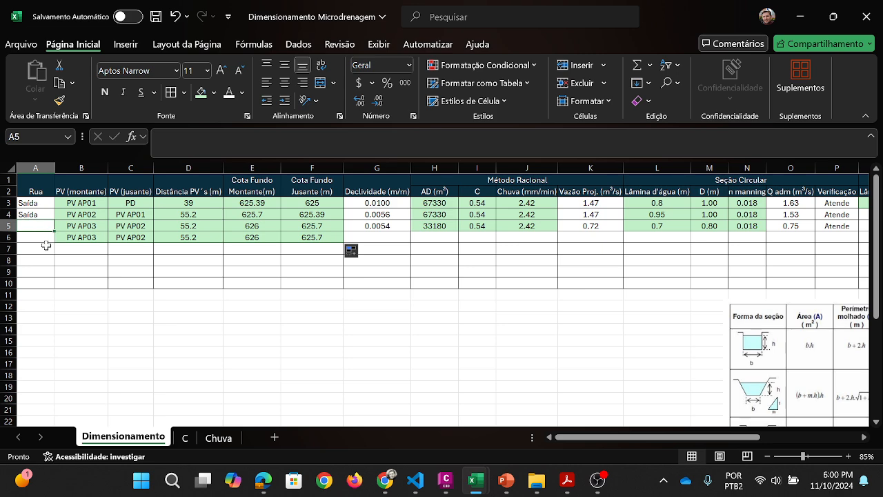
{"action": "type", "text": "Rua 1"}
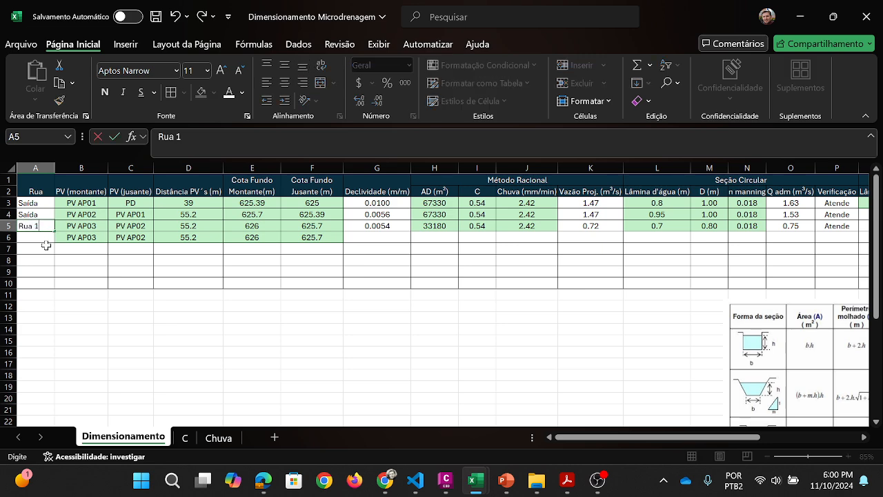
{"action": "key", "text": "Return"}
{"action": "type", "text": "Rua"}
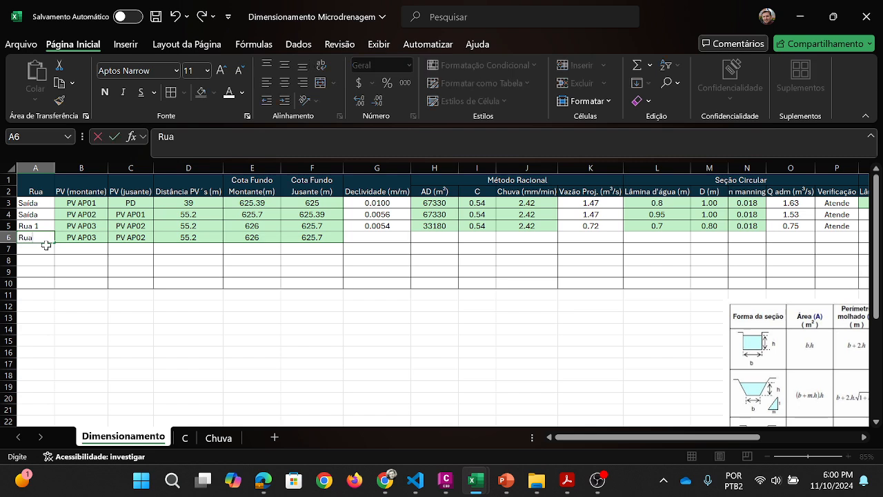
{"action": "type", "text": " 1"}
{"action": "key", "text": "Return"}
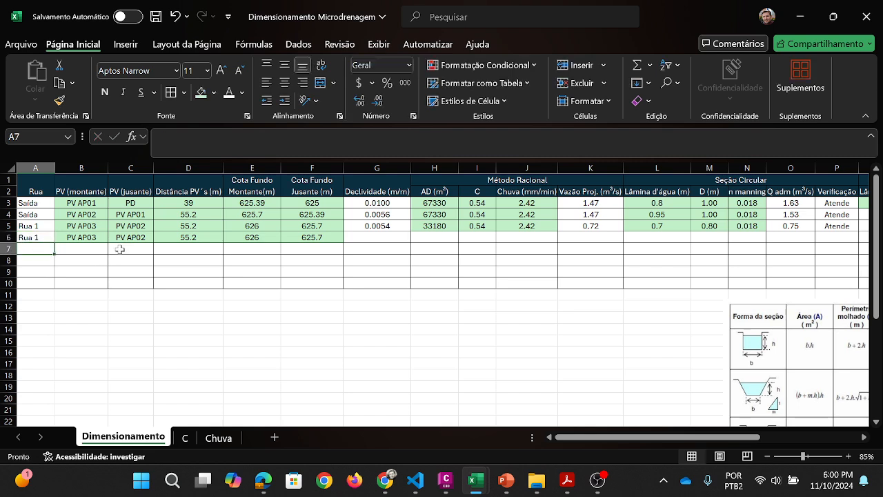
Step: In row 6, set the downstream manhole to PV AP03 and the upstream manhole to PV AP04
{"action": "left_click", "coordinate": [89, 241]}
{"action": "key", "text": "ctrl+c"}
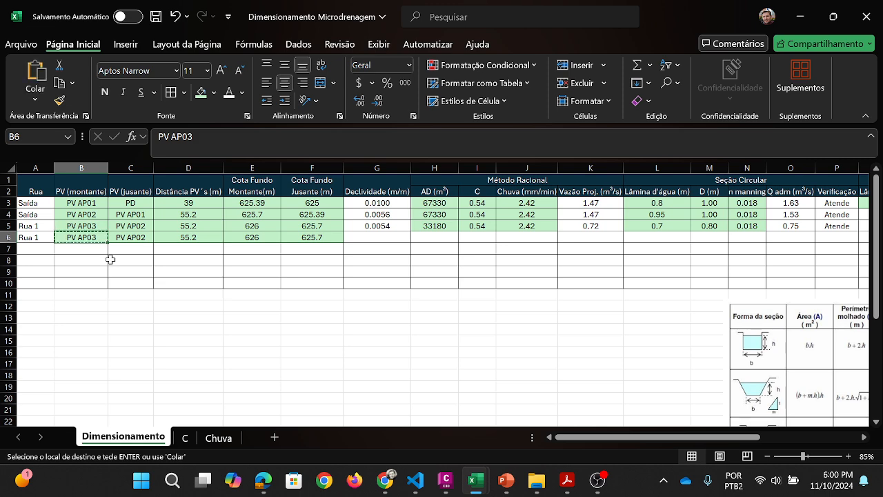
{"action": "left_click", "coordinate": [131, 238]}
{"action": "key", "text": "ctrl+v"}
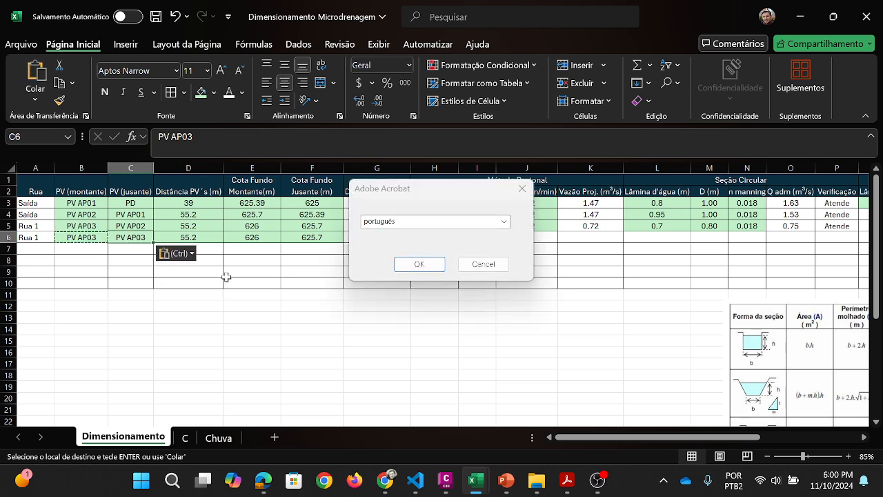
{"action": "left_click", "coordinate": [419, 264]}
{"action": "key", "text": "Escape"}
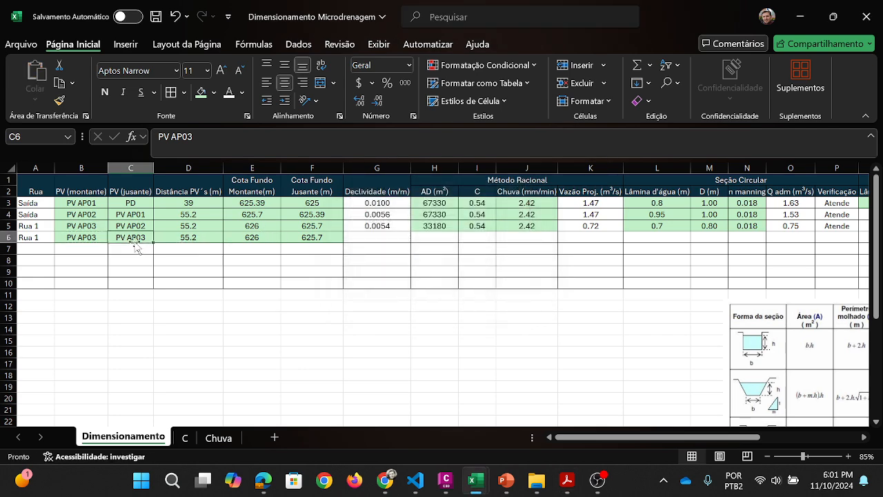
{"action": "left_click", "coordinate": [100, 239]}
{"action": "double_click", "coordinate": [94, 235]}
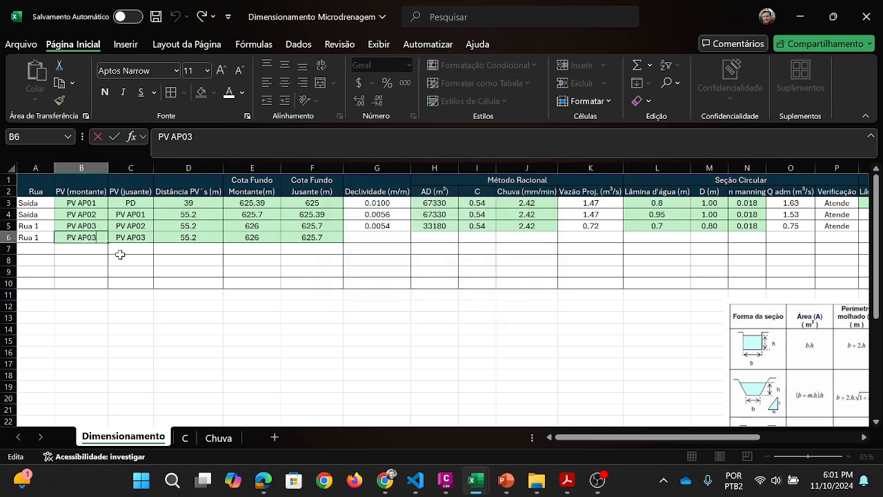
{"action": "key", "text": "BackSpace"}
{"action": "type", "text": "4"}
{"action": "key", "text": "Return"}
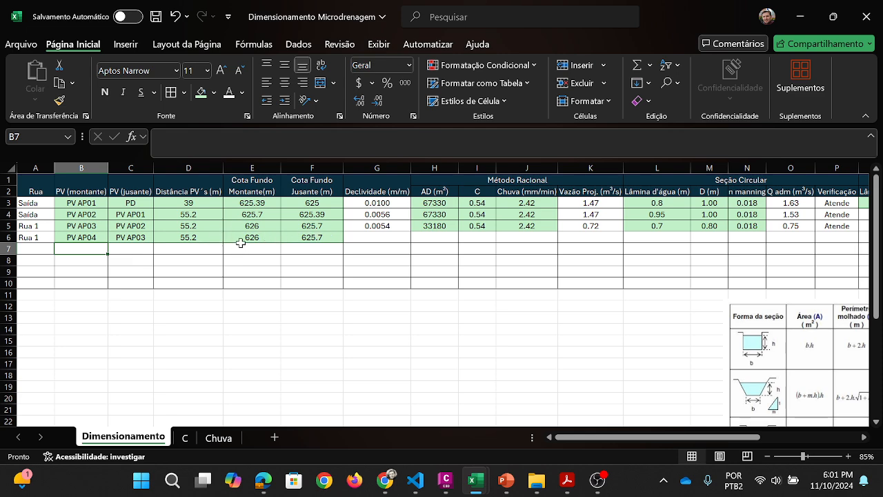
Step: In row 6, enter 226 as the downstream bottom elevation
{"action": "left_click", "coordinate": [294, 238]}
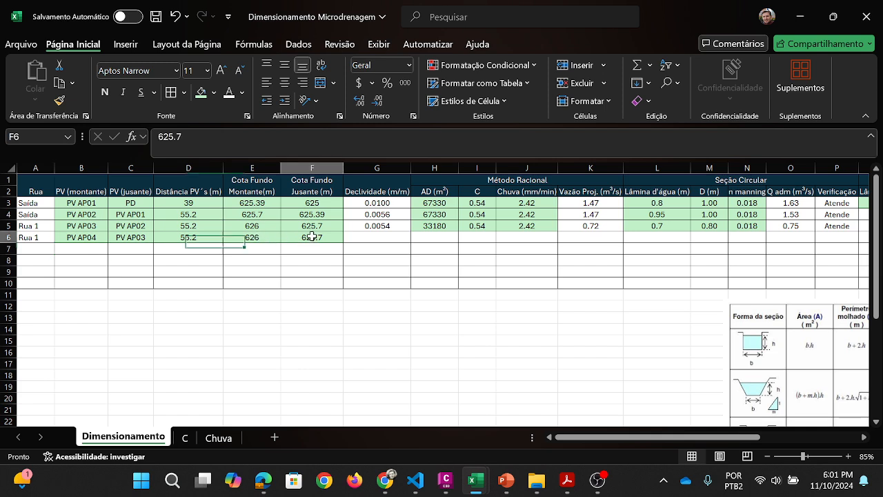
{"action": "type", "text": "2"}
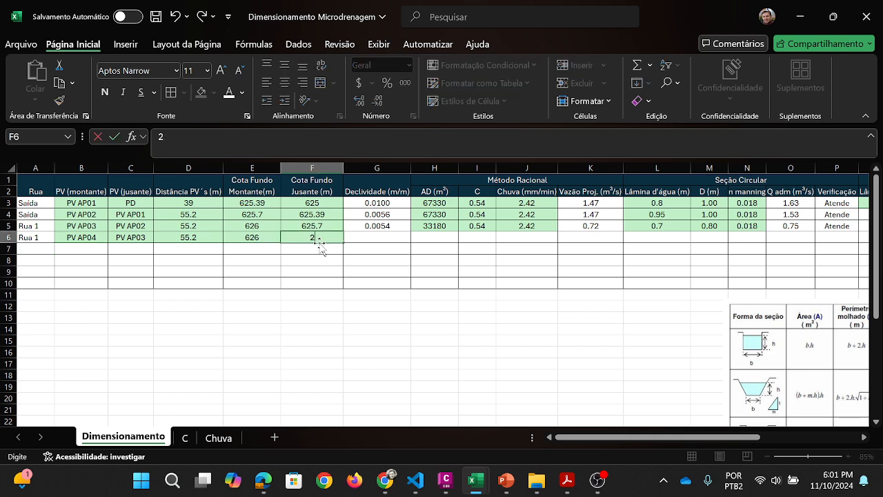
{"action": "type", "text": "6226"}
{"action": "key", "text": "Return"}
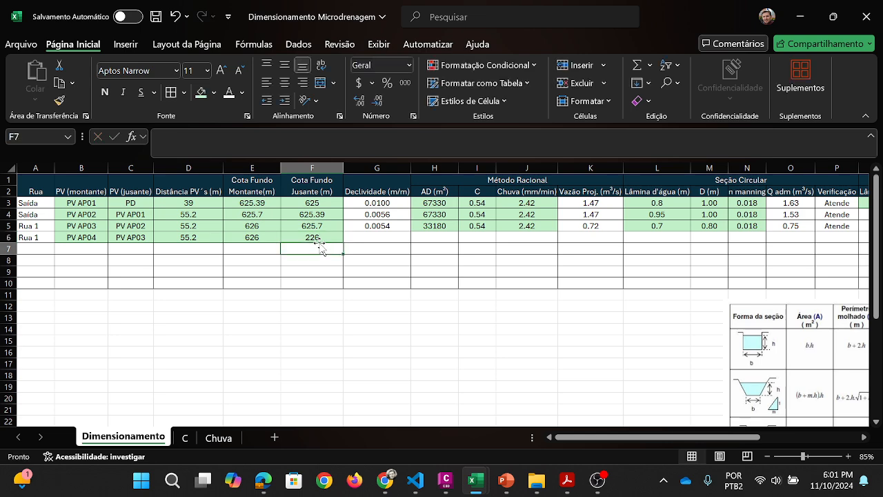
Step: Copy the slope formula from G5 down to G6
{"action": "left_click", "coordinate": [257, 238]}
{"action": "left_click", "coordinate": [391, 227]}
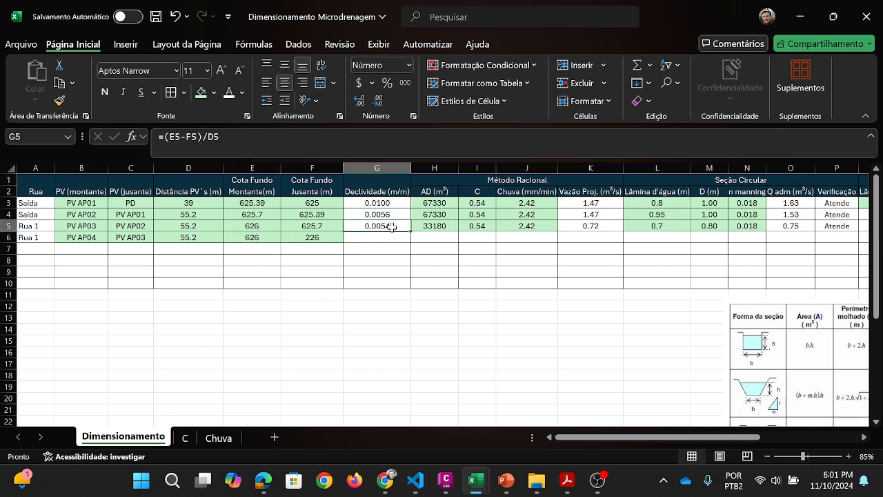
{"action": "left_click_drag", "start_coordinate": [410, 232], "coordinate": [409, 241]}
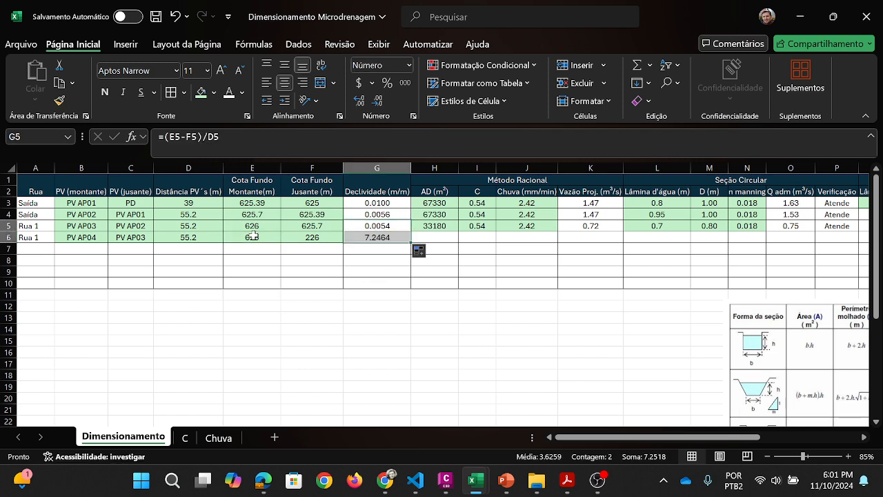
Step: In row 6, set the upstream bottom elevation to 626.6 and the downstream bottom elevation to 626
{"action": "left_click", "coordinate": [254, 236]}
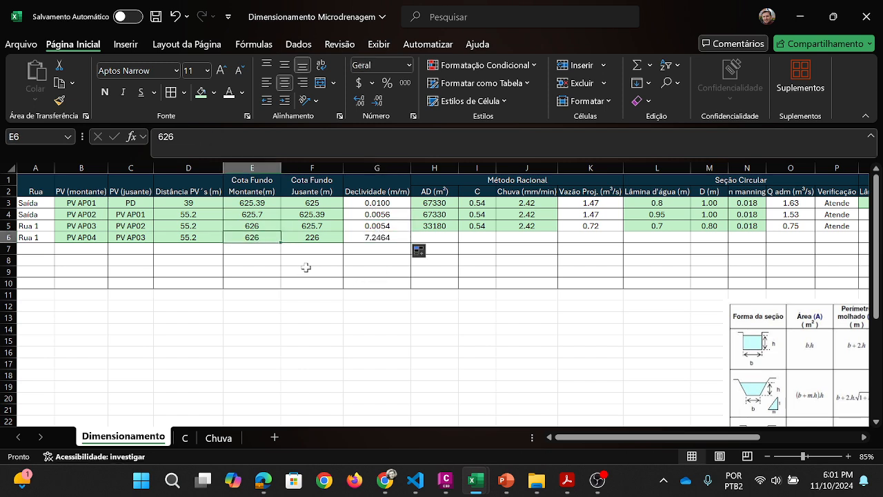
{"action": "type", "text": "6"}
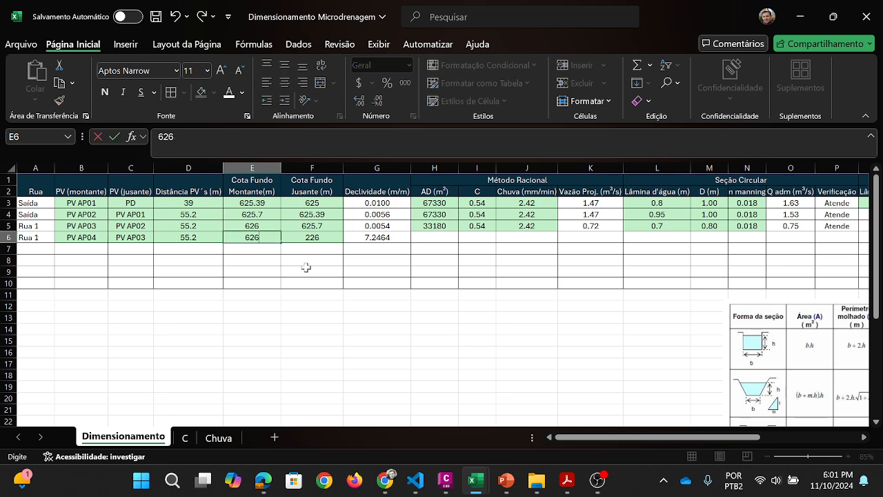
{"action": "key", "text": "Return"}
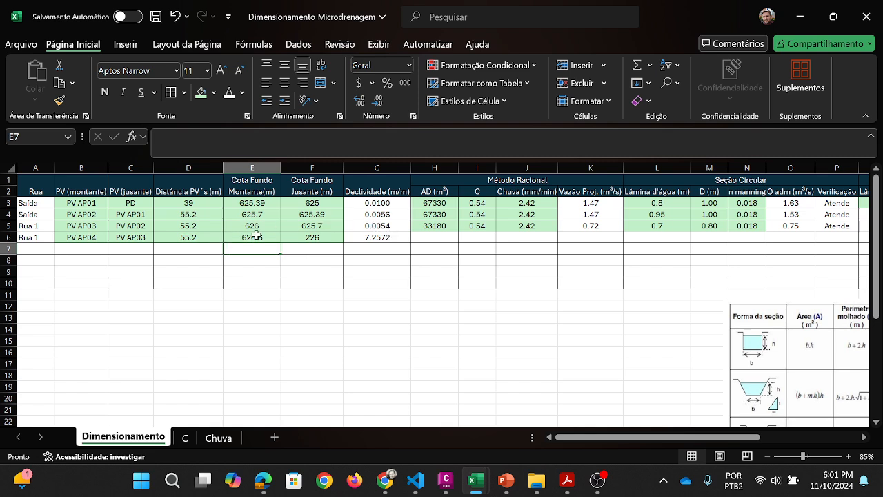
{"action": "left_click", "coordinate": [315, 239]}
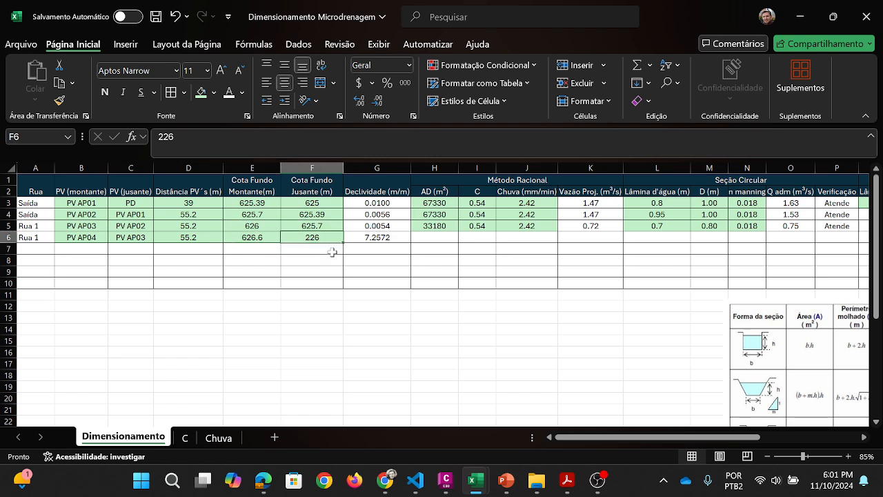
{"action": "type", "text": "626["}
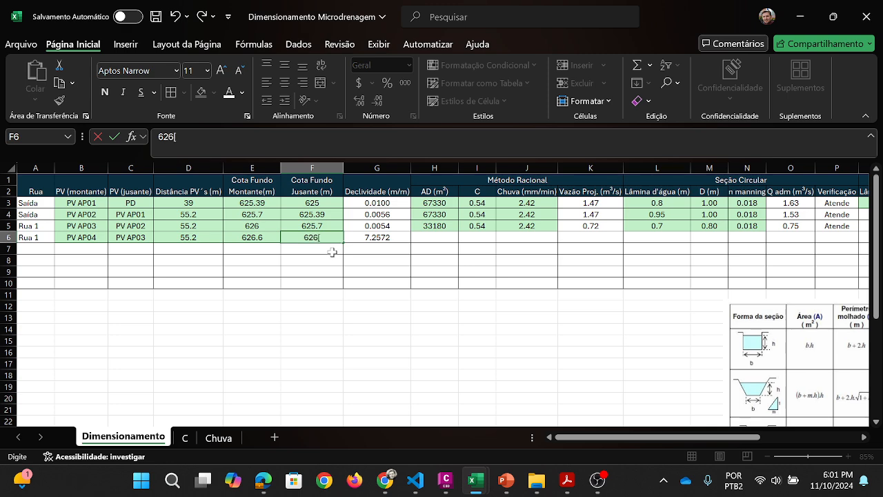
{"action": "key", "text": "Return"}
{"action": "left_click", "coordinate": [338, 236]}
{"action": "double_click", "coordinate": [338, 236]}
{"action": "key", "text": "BackSpace"}
{"action": "key", "text": "Return"}
{"action": "left_click", "coordinate": [400, 274]}
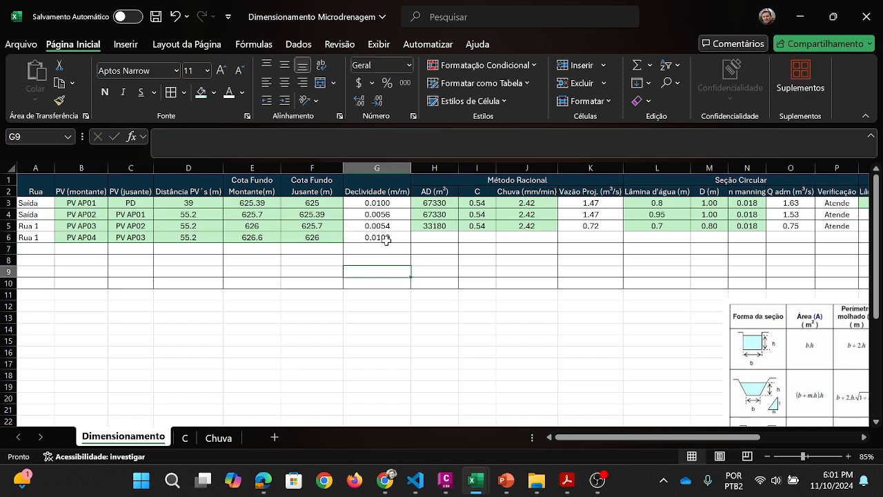
{"action": "left_click", "coordinate": [386, 239]}
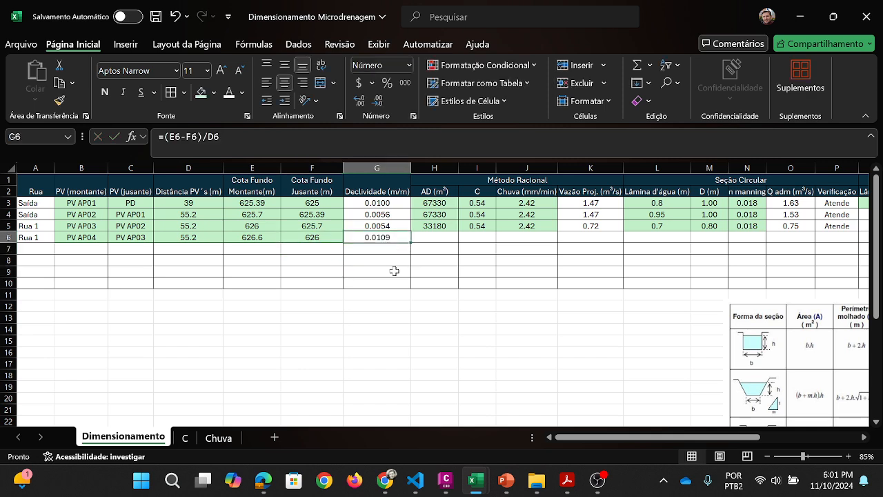
Step: Set the distance between manholes PV AP04 and PV AP03 in D6 to 60 m
{"action": "left_click", "coordinate": [284, 256]}
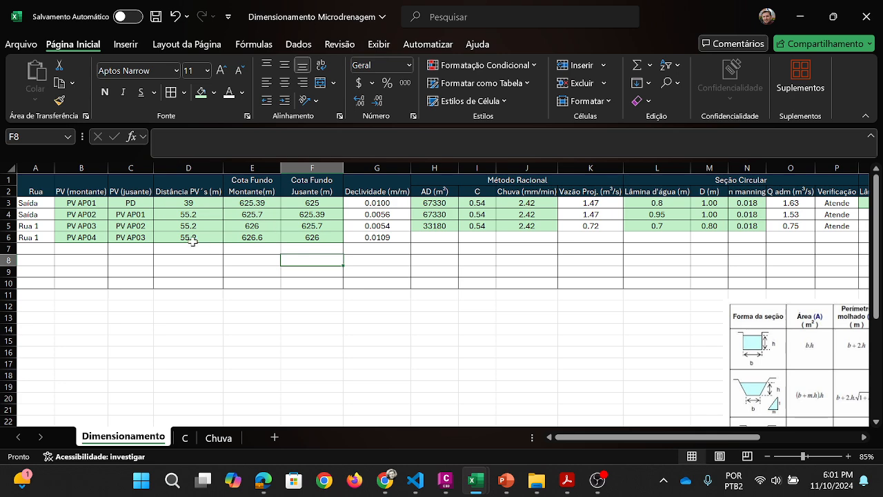
{"action": "left_click", "coordinate": [192, 240]}
{"action": "type", "text": "60"}
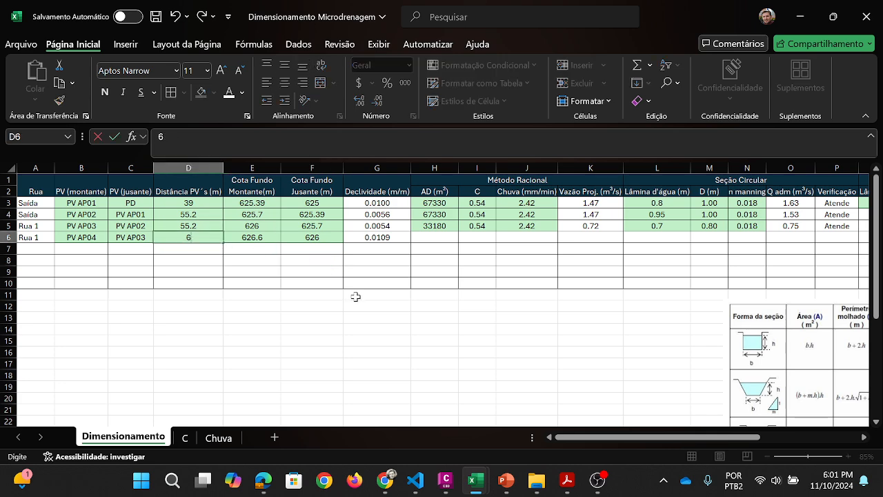
{"action": "key", "text": "Return"}
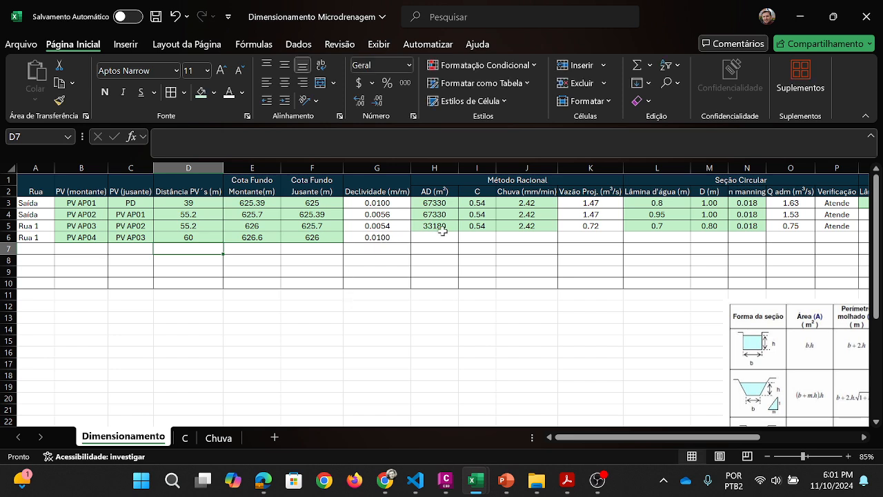
Step: Copy the rational-method and circular-section data in H5:N5 down to row 6 and check the copied cells
{"action": "left_click_drag", "start_coordinate": [439, 228], "coordinate": [767, 242]}
{"action": "left_click", "coordinate": [438, 237]}
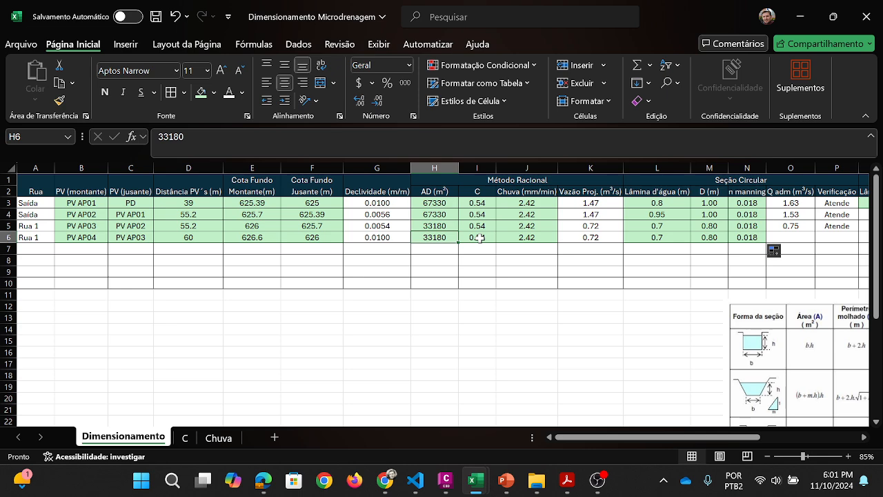
{"action": "left_click", "coordinate": [480, 237]}
{"action": "left_click_drag", "start_coordinate": [579, 435], "coordinate": [606, 436]}
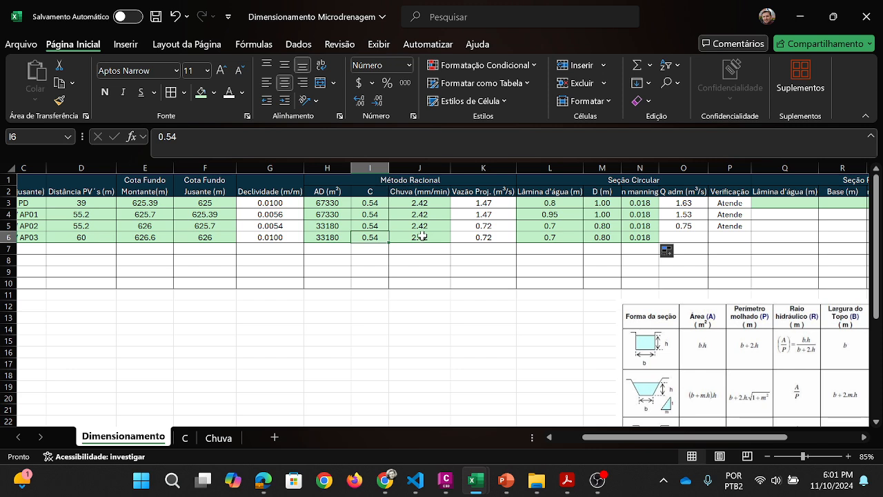
{"action": "left_click", "coordinate": [421, 236]}
{"action": "left_click", "coordinate": [491, 238]}
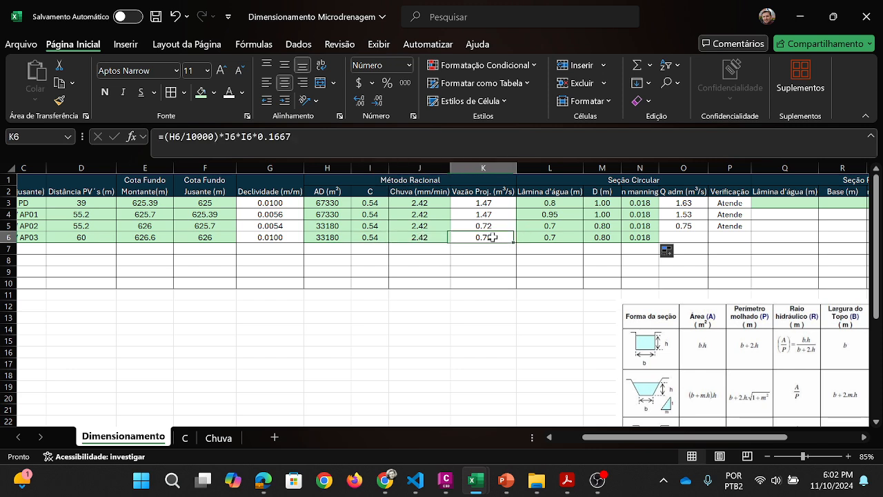
{"action": "left_click", "coordinate": [558, 238]}
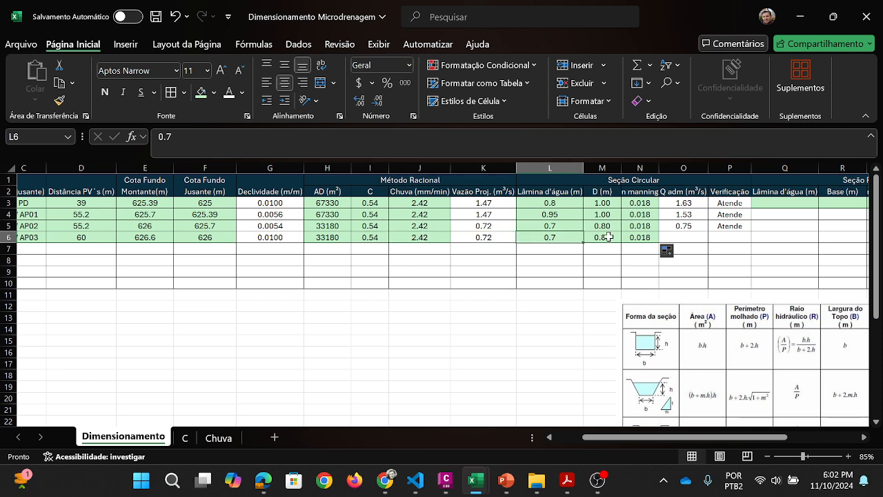
{"action": "left_click", "coordinate": [607, 235]}
Step: Copy the admissible flow and verification formulas in O5:P5 down to row 6
{"action": "left_click_drag", "start_coordinate": [700, 225], "coordinate": [751, 243]}
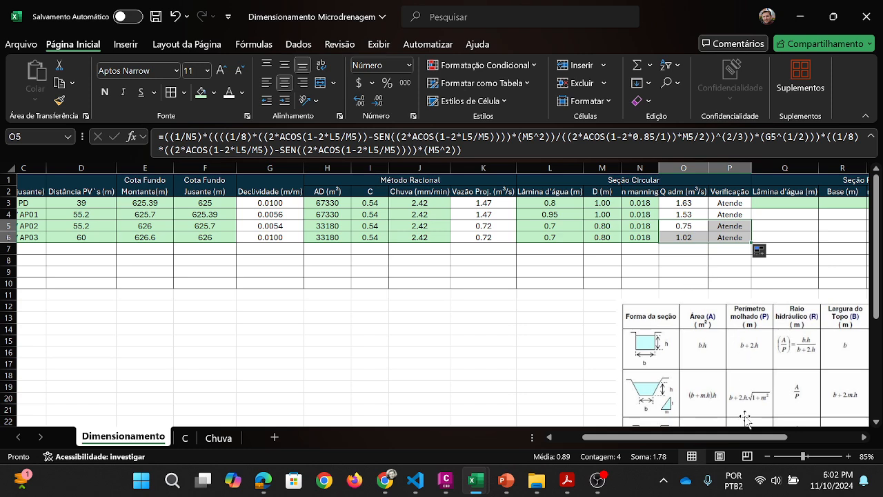
{"action": "left_click_drag", "start_coordinate": [745, 440], "coordinate": [683, 442]}
{"action": "left_click", "coordinate": [384, 238]}
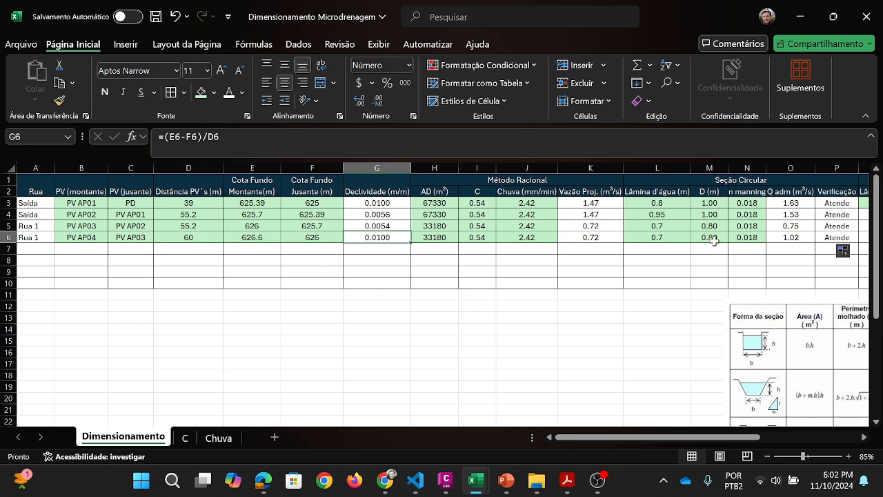
Step: Try a 0.6 m pipe diameter with a 0.55 m water depth for the row 6 segment
{"action": "left_click", "coordinate": [713, 238]}
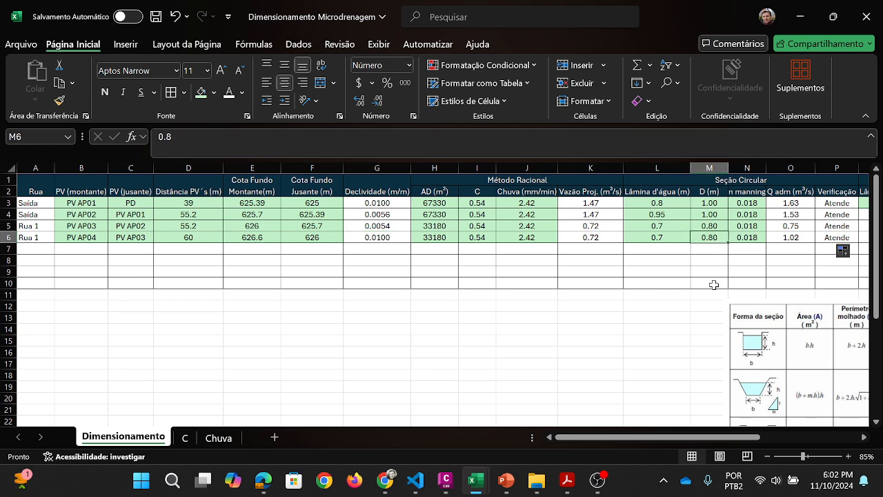
{"action": "type", "text": "0.6"}
{"action": "key", "text": "Return"}
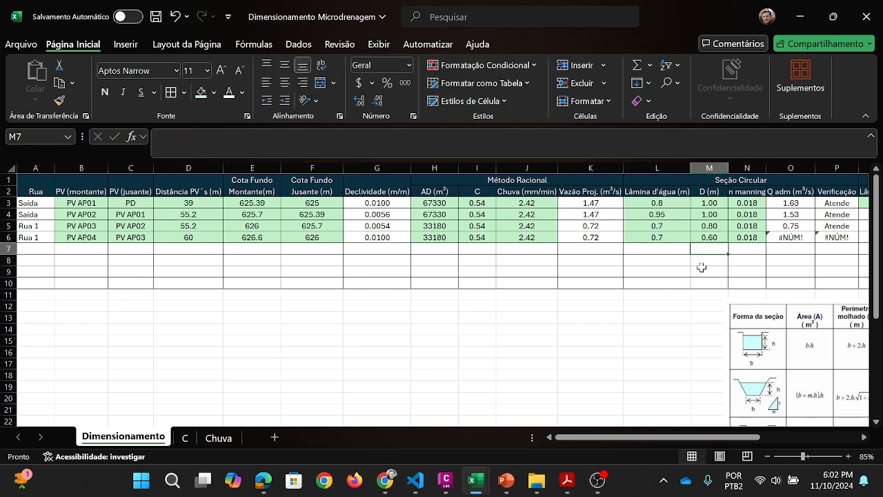
{"action": "left_click", "coordinate": [674, 236]}
{"action": "type", "text": "0.55"}
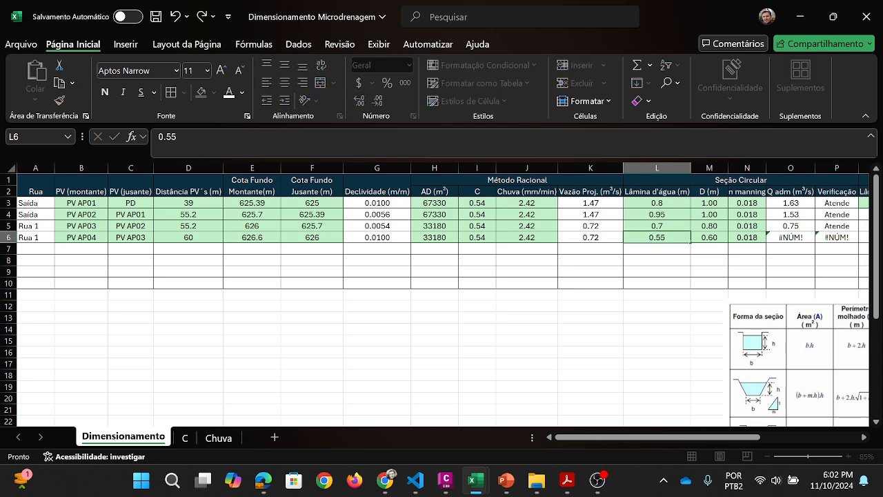
{"action": "key", "text": "Return"}
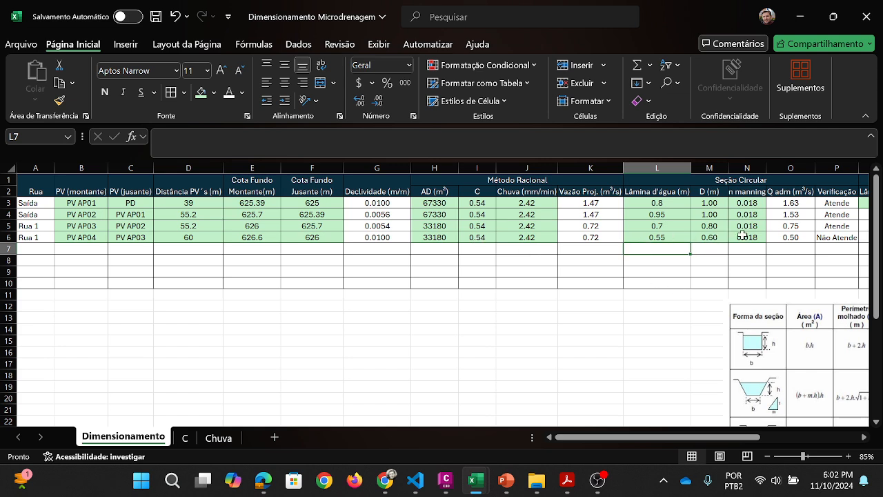
Step: Try a water depth of 0.6 m for the PV AP04 to PV AP03 segment in L6
{"action": "left_click", "coordinate": [671, 238]}
{"action": "type", "text": "0."}
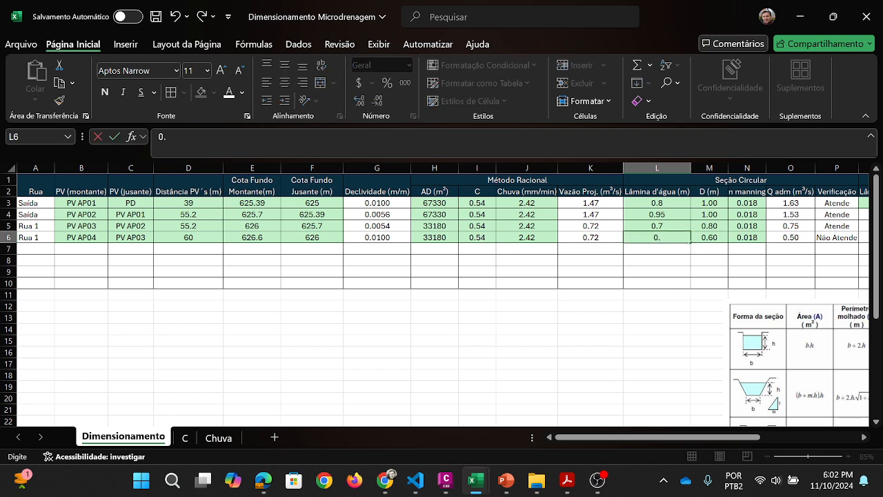
{"action": "type", "text": "6"}
{"action": "key", "text": "Return"}
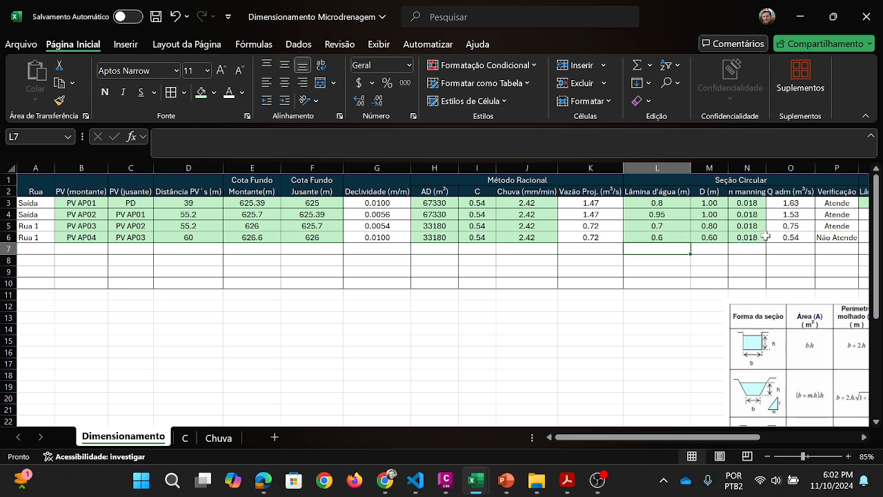
Step: Set the row 6 pipe diameter to 0.8 m and its water depth to 0.7 m
{"action": "left_click", "coordinate": [702, 238]}
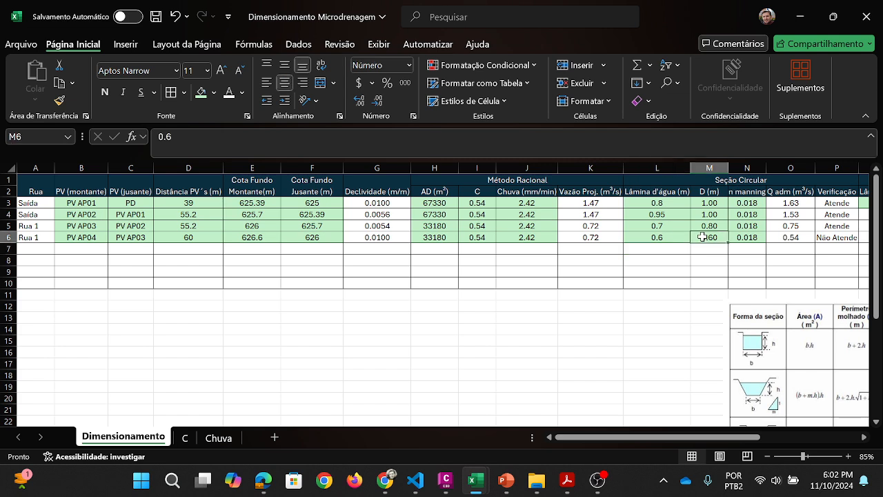
{"action": "type", "text": "0.8"}
{"action": "key", "text": "Return"}
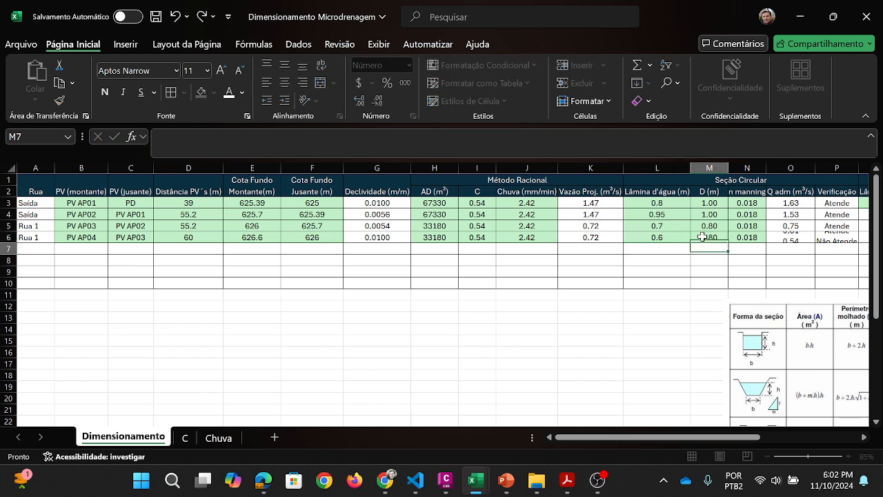
{"action": "left_click", "coordinate": [672, 239]}
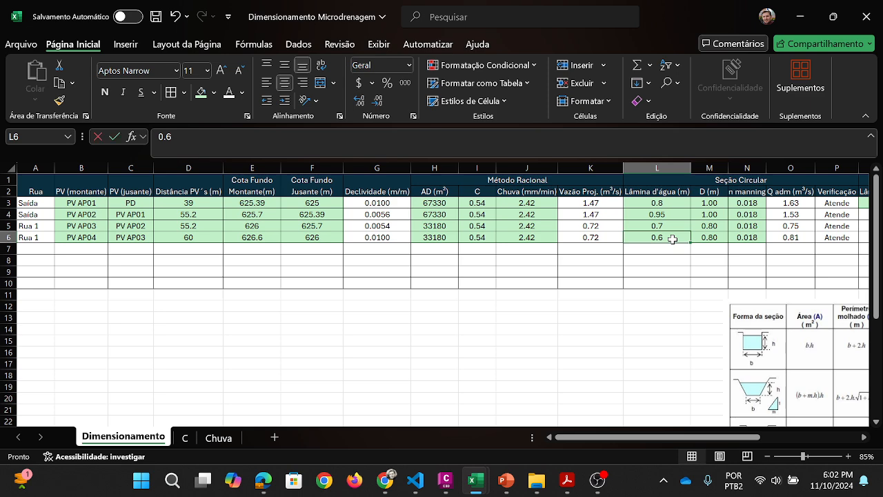
{"action": "type", "text": "0."}
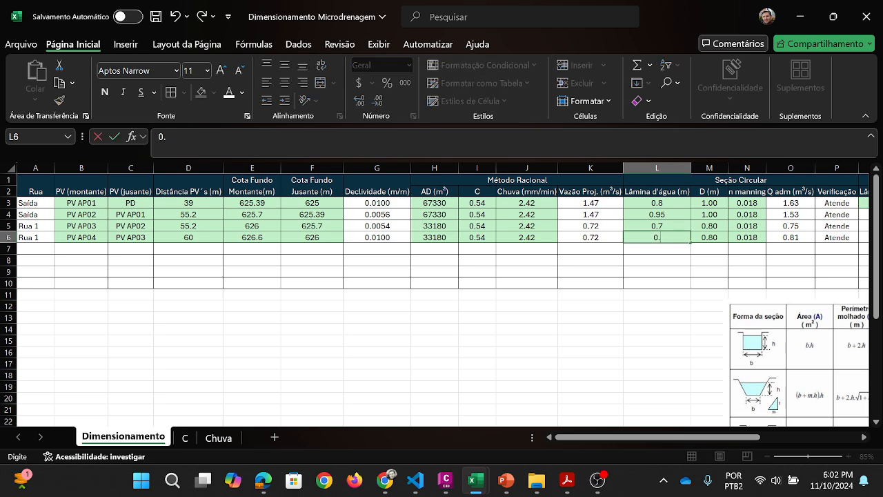
{"action": "type", "text": "7"}
{"action": "key", "text": "Return"}
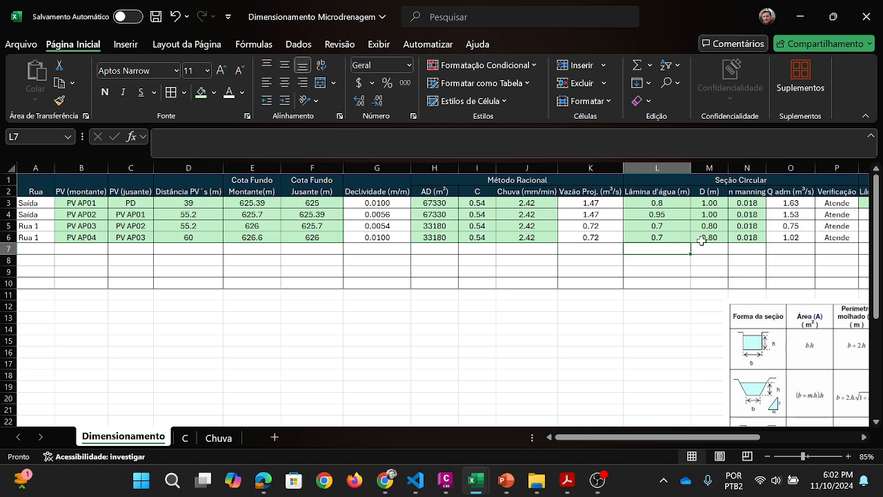
{"action": "left_click_drag", "start_coordinate": [732, 437], "coordinate": [657, 425]}
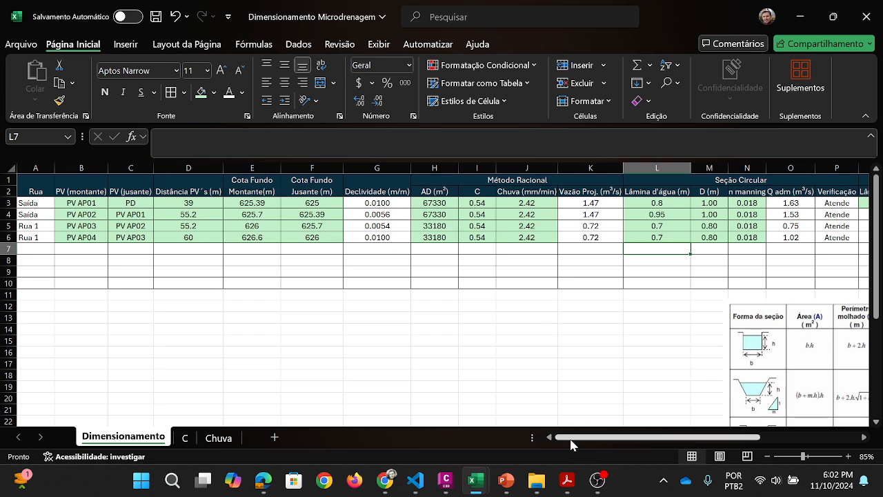
Step: Switch to Civil 3D and examine the drainage route from the PD outlet through PV-AP01, PV-AP02 and PV-AP03 to PV-AP04
{"action": "left_click", "coordinate": [446, 479]}
{"action": "scroll", "coordinate": [475, 358], "scroll_direction": "down", "scroll_amount": 4}
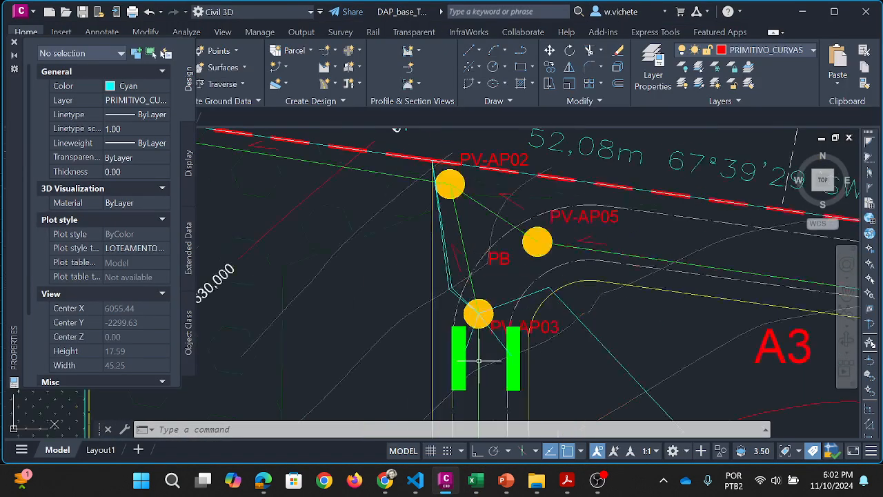
{"action": "left_click_drag", "start_coordinate": [467, 352], "coordinate": [519, 308]}
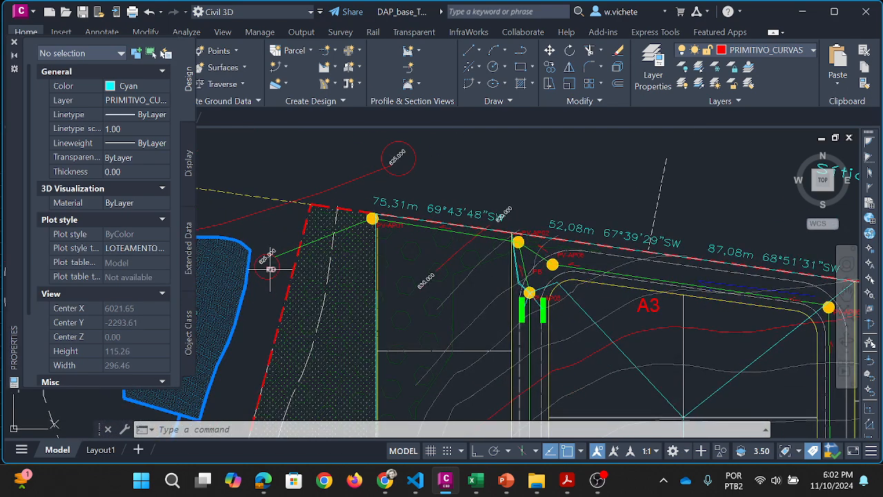
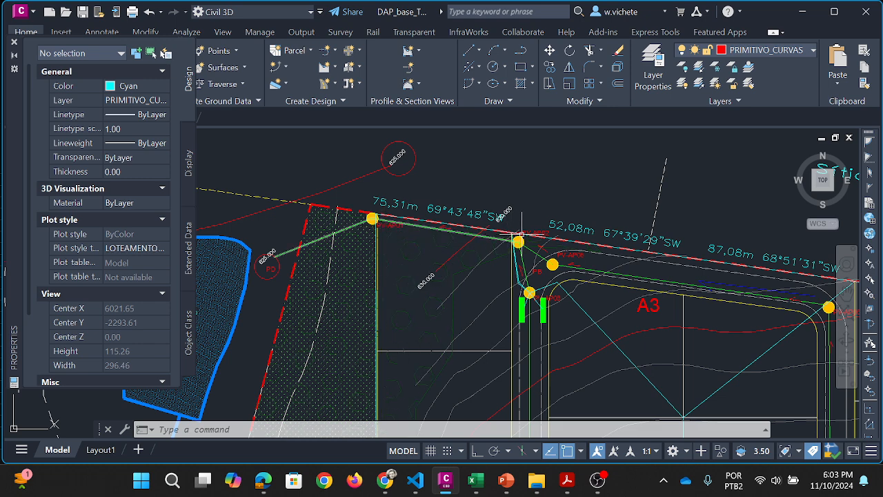
{"action": "left_click_drag", "start_coordinate": [533, 302], "coordinate": [535, 183]}
{"action": "scroll", "coordinate": [537, 353], "scroll_direction": "down", "scroll_amount": 2}
{"action": "scroll", "coordinate": [538, 369], "scroll_direction": "down", "scroll_amount": 2}
{"action": "left_click_drag", "start_coordinate": [538, 368], "coordinate": [536, 312]}
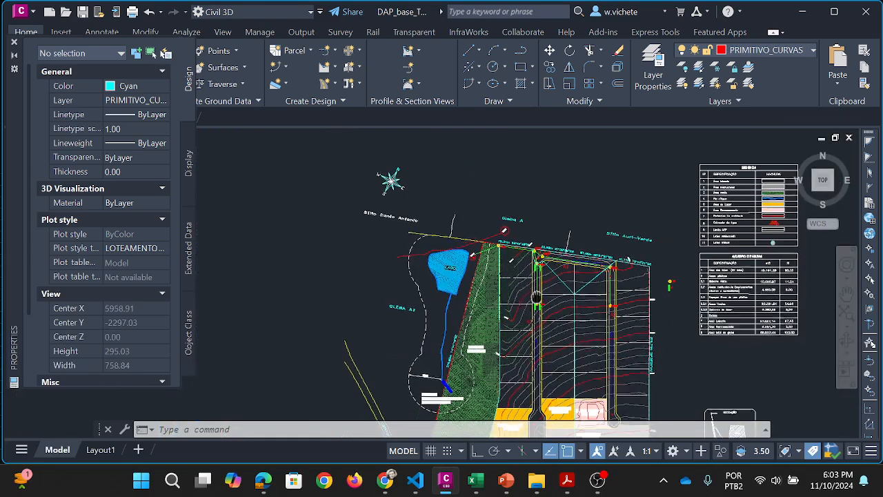
{"action": "scroll", "coordinate": [536, 338], "scroll_direction": "up", "scroll_amount": 6}
{"action": "scroll", "coordinate": [536, 342], "scroll_direction": "down", "scroll_amount": 4}
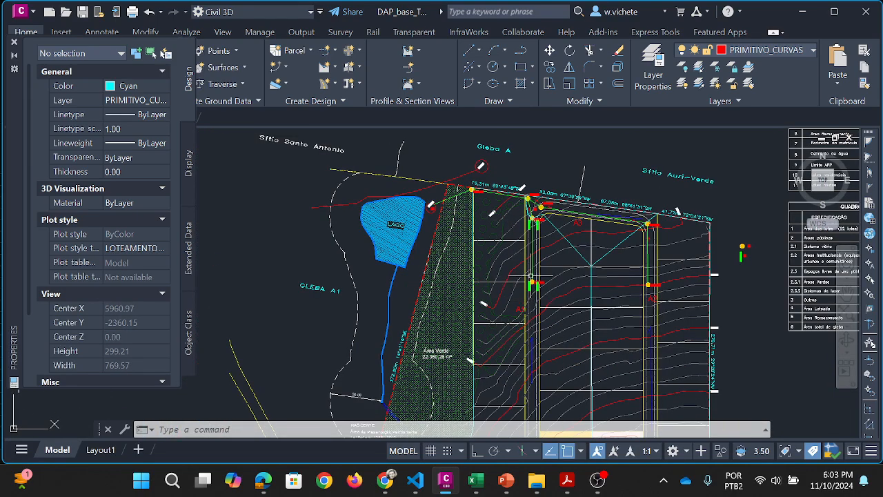
{"action": "scroll", "coordinate": [533, 286], "scroll_direction": "up", "scroll_amount": 5}
{"action": "left_click_drag", "start_coordinate": [524, 253], "coordinate": [528, 369]}
{"action": "scroll", "coordinate": [520, 321], "scroll_direction": "down", "scroll_amount": 1}
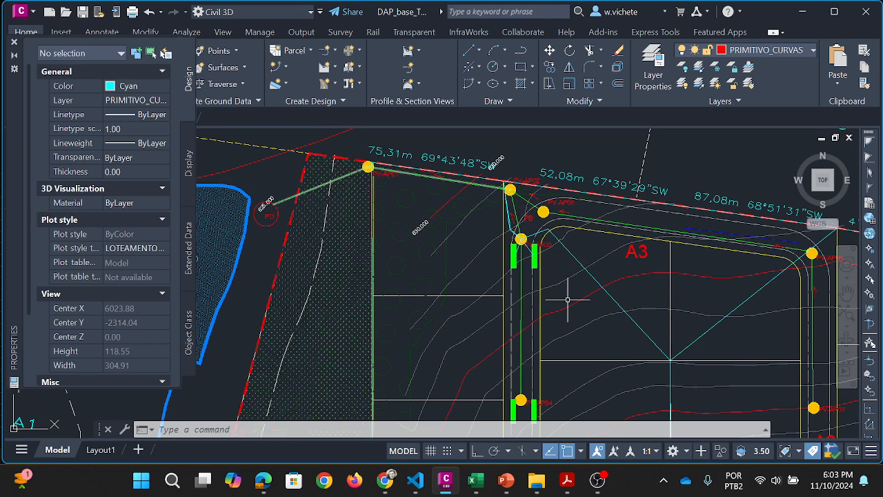
Step: Review the pipe alignment along Rua 1 and the northern boundary between PV-AP04, PV-AP03, PV-AP02 and PV-AP01
{"action": "left_click_drag", "start_coordinate": [525, 350], "coordinate": [507, 304]}
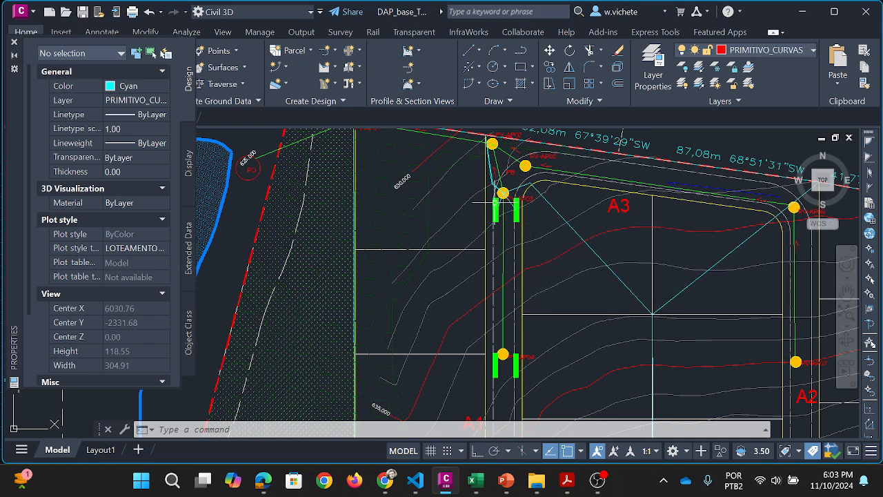
{"action": "left_click_drag", "start_coordinate": [467, 191], "coordinate": [504, 205]}
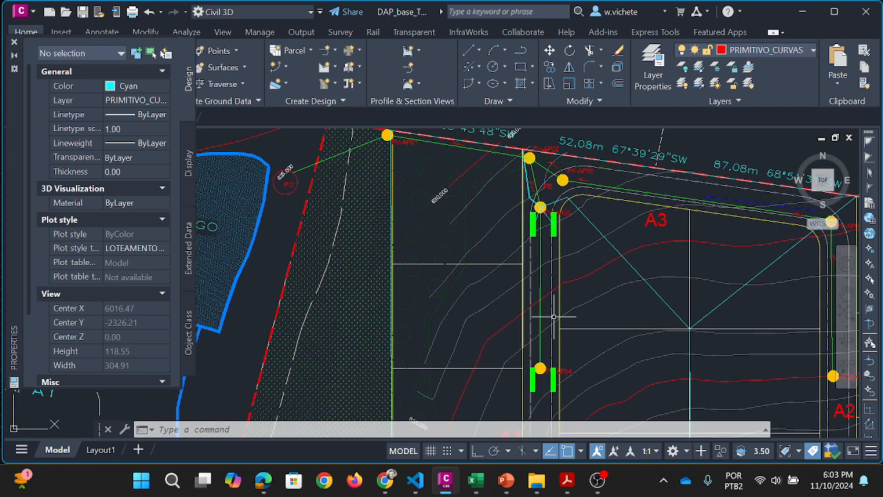
{"action": "scroll", "coordinate": [557, 413], "scroll_direction": "down", "scroll_amount": 2}
{"action": "mouse_move", "coordinate": [556, 413]}
{"action": "left_mouse_down"}
{"action": "mouse_move", "coordinate": [554, 247]}
{"action": "mouse_move", "coordinate": [565, 376]}
{"action": "left_mouse_up"}
{"action": "scroll", "coordinate": [546, 236], "scroll_direction": "up", "scroll_amount": 3}
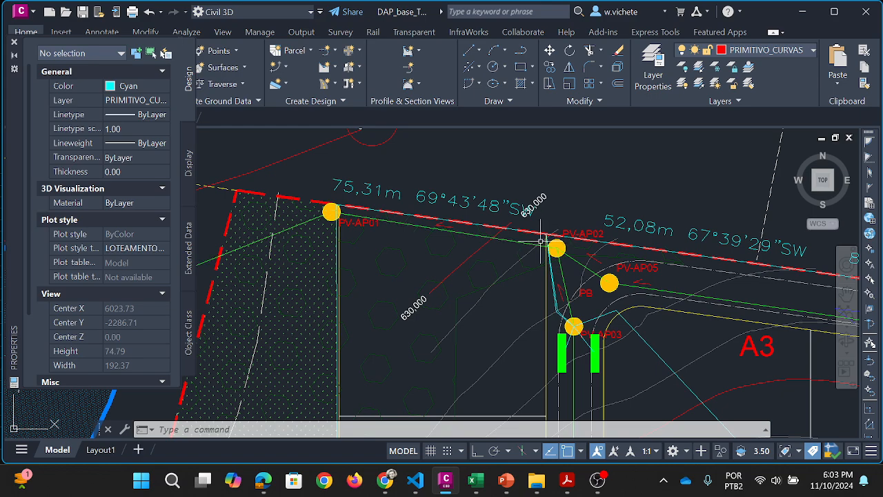
{"action": "left_click_drag", "start_coordinate": [263, 241], "coordinate": [398, 225]}
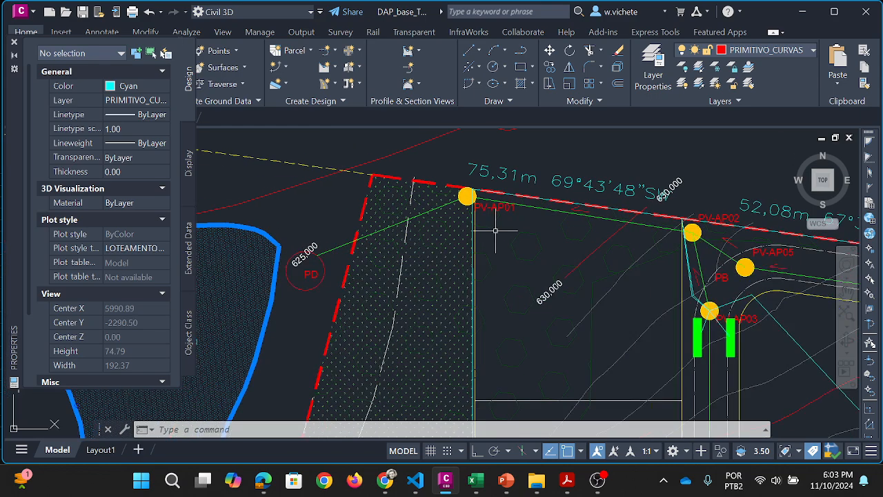
{"action": "scroll", "coordinate": [417, 238], "scroll_direction": "down", "scroll_amount": 4}
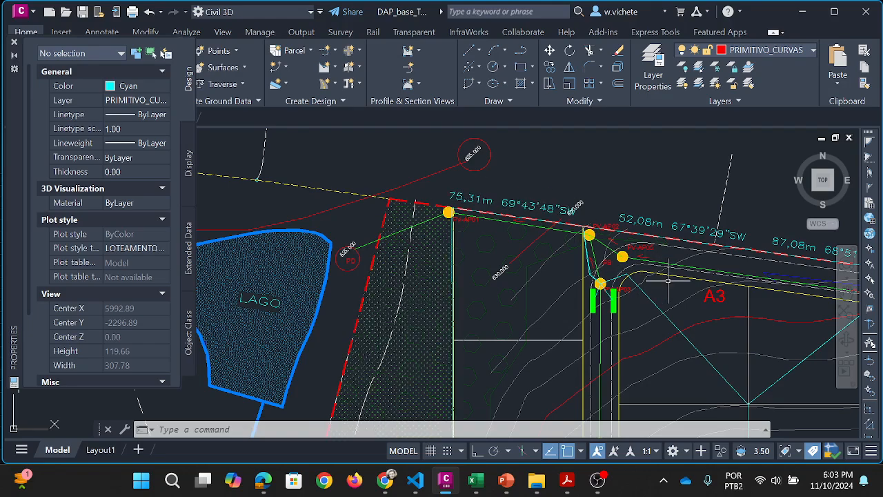
{"action": "scroll", "coordinate": [548, 229], "scroll_direction": "up", "scroll_amount": 4}
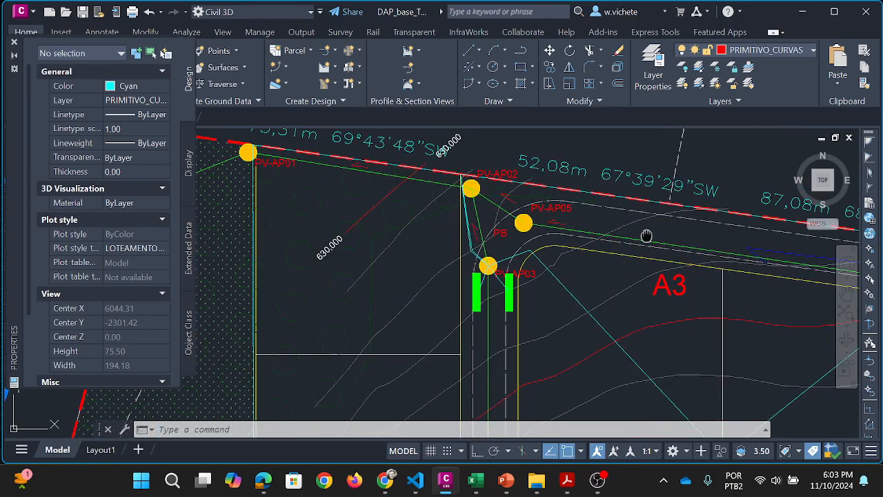
{"action": "left_click_drag", "start_coordinate": [647, 236], "coordinate": [481, 196]}
{"action": "scroll", "coordinate": [740, 221], "scroll_direction": "down", "scroll_amount": 2}
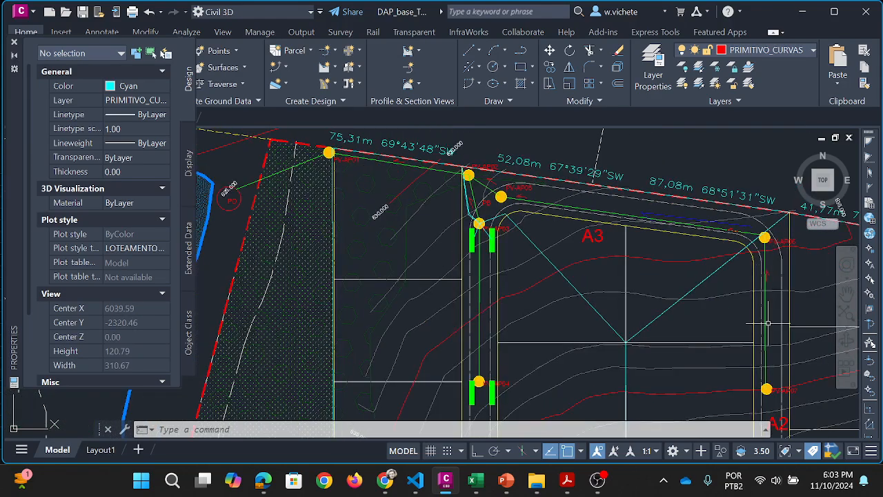
Step: Inspect the PV-AP05 to PV-AP06 branch, contributing area A3 and their connection to PV-AP02 and the outlet
{"action": "mouse_move", "coordinate": [768, 323]}
{"action": "left_mouse_down"}
{"action": "mouse_move", "coordinate": [669, 200]}
{"action": "mouse_move", "coordinate": [656, 219]}
{"action": "mouse_move", "coordinate": [699, 383]}
{"action": "left_mouse_up"}
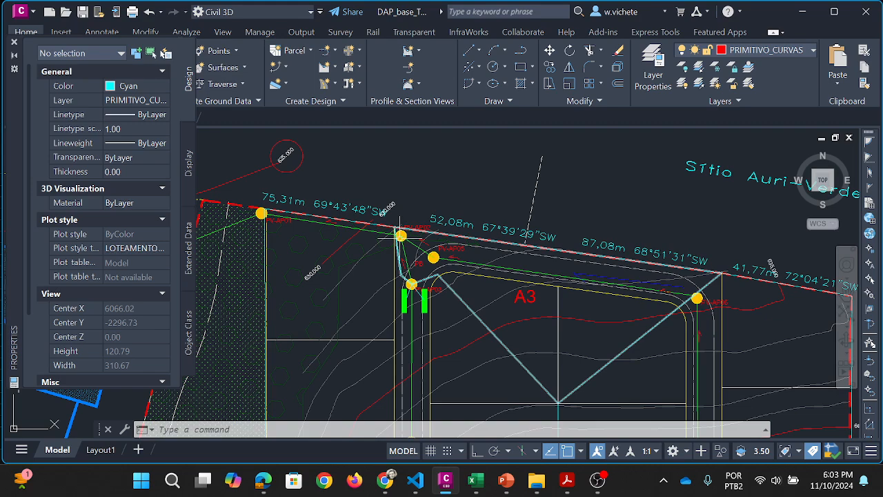
{"action": "scroll", "coordinate": [400, 232], "scroll_direction": "down", "scroll_amount": 5}
{"action": "scroll", "coordinate": [398, 238], "scroll_direction": "up", "scroll_amount": 7}
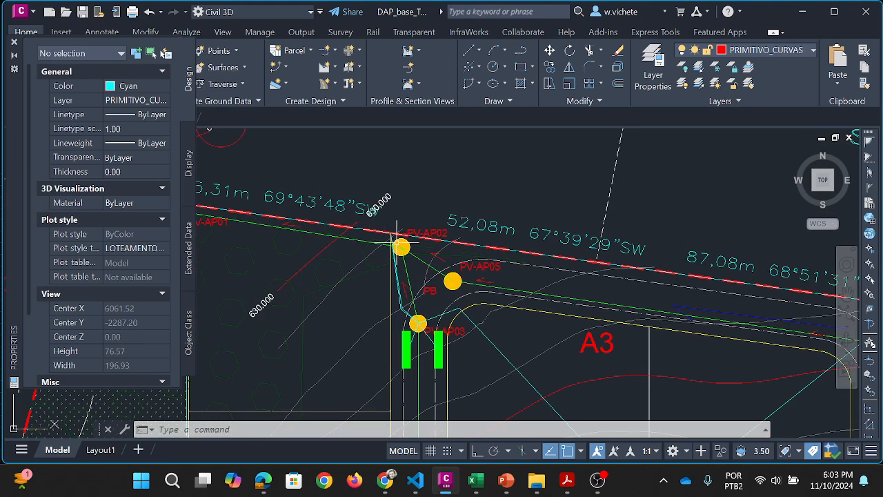
{"action": "left_click_drag", "start_coordinate": [354, 237], "coordinate": [574, 233]}
{"action": "scroll", "coordinate": [279, 276], "scroll_direction": "down", "scroll_amount": 2}
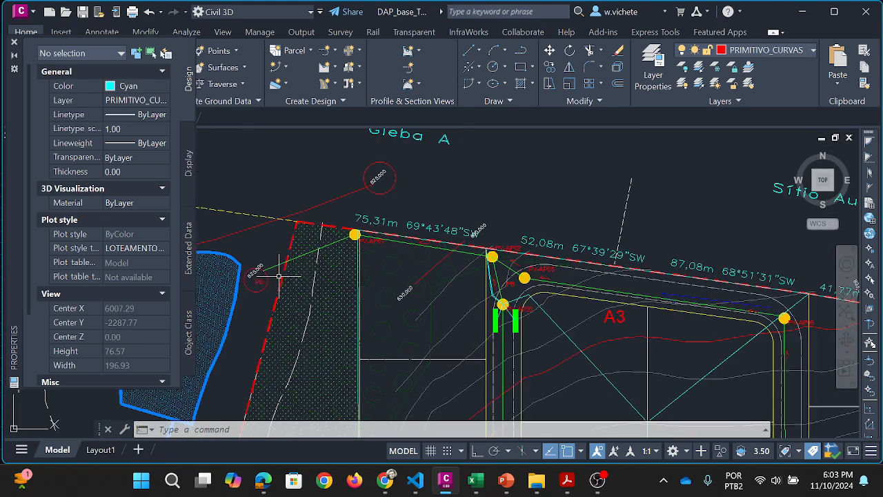
{"action": "scroll", "coordinate": [279, 276], "scroll_direction": "down", "scroll_amount": 2}
{"action": "left_click_drag", "start_coordinate": [479, 314], "coordinate": [505, 240]}
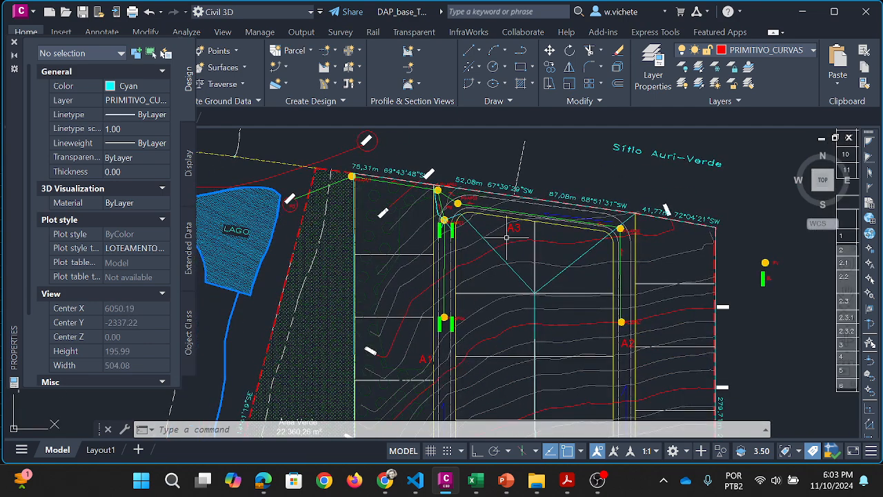
{"action": "scroll", "coordinate": [399, 193], "scroll_direction": "up", "scroll_amount": 2}
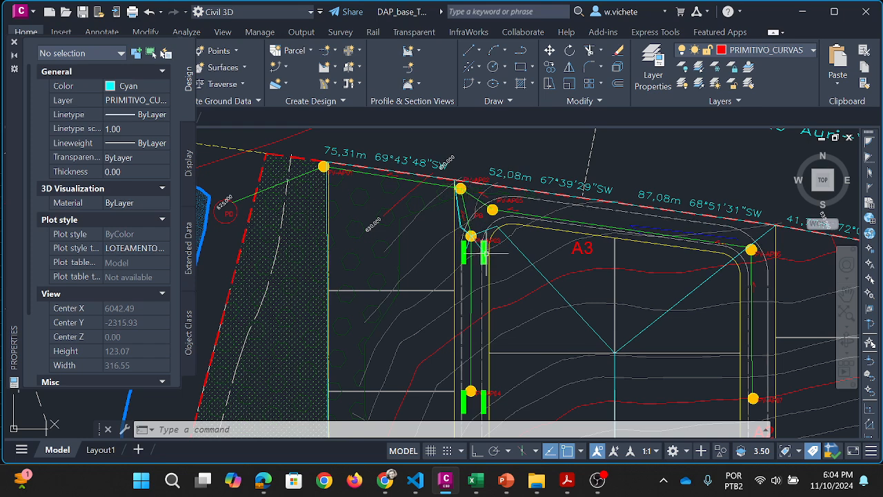
Step: Examine the segment between PV-AP04 and PV-AP03 and its position relative to the contour lines and area A1
{"action": "left_click_drag", "start_coordinate": [486, 254], "coordinate": [505, 174]}
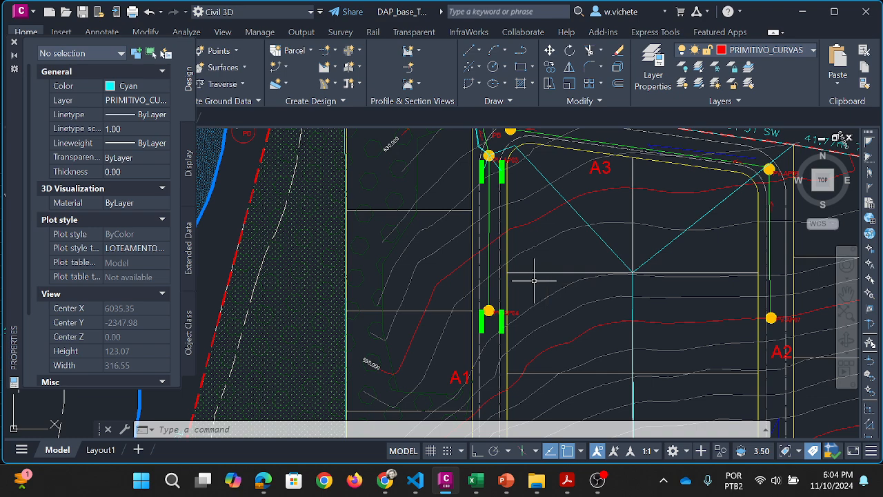
{"action": "left_click_drag", "start_coordinate": [546, 245], "coordinate": [546, 282]}
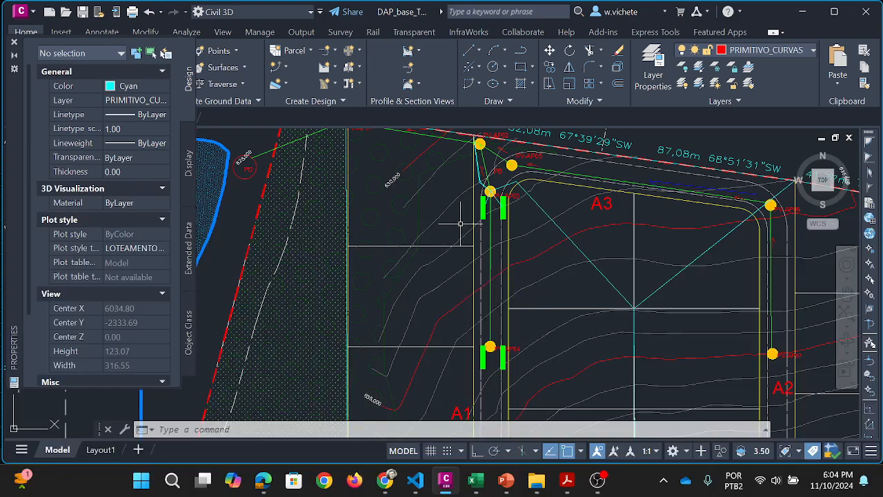
{"action": "left_click_drag", "start_coordinate": [460, 223], "coordinate": [503, 232]}
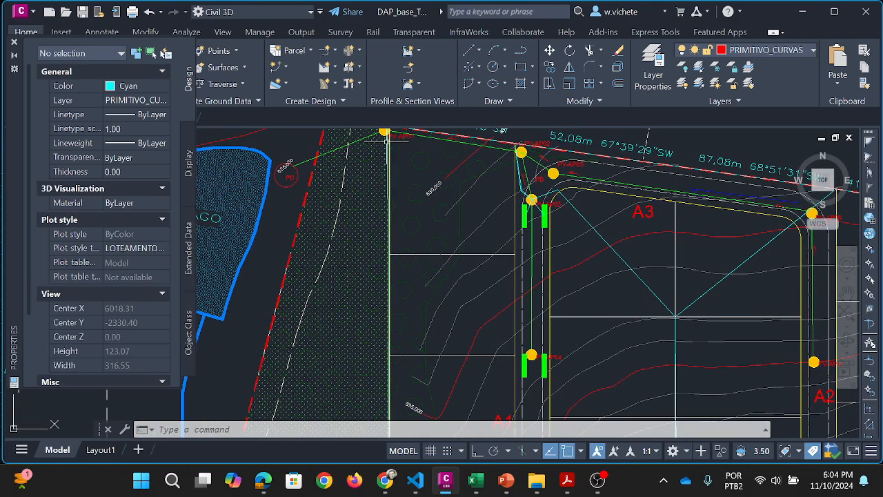
{"action": "left_click_drag", "start_coordinate": [387, 138], "coordinate": [394, 163]}
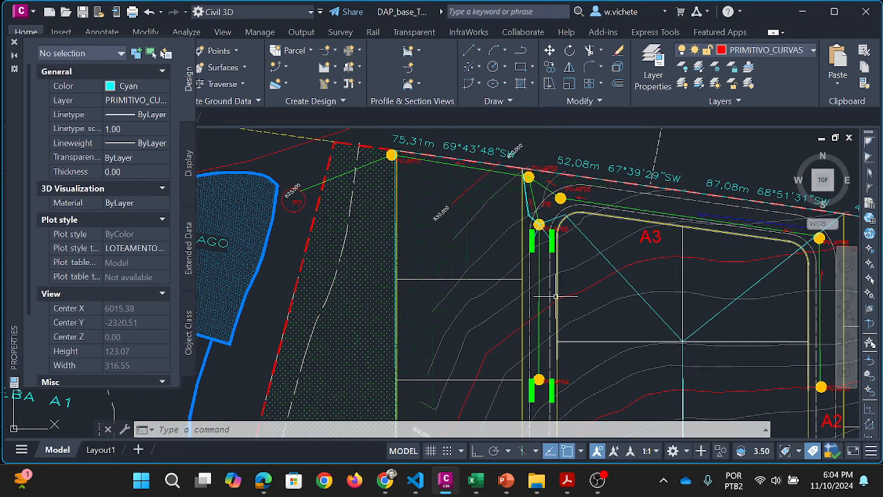
{"action": "left_click_drag", "start_coordinate": [541, 331], "coordinate": [535, 295]}
{"action": "left_click_drag", "start_coordinate": [574, 348], "coordinate": [560, 333]}
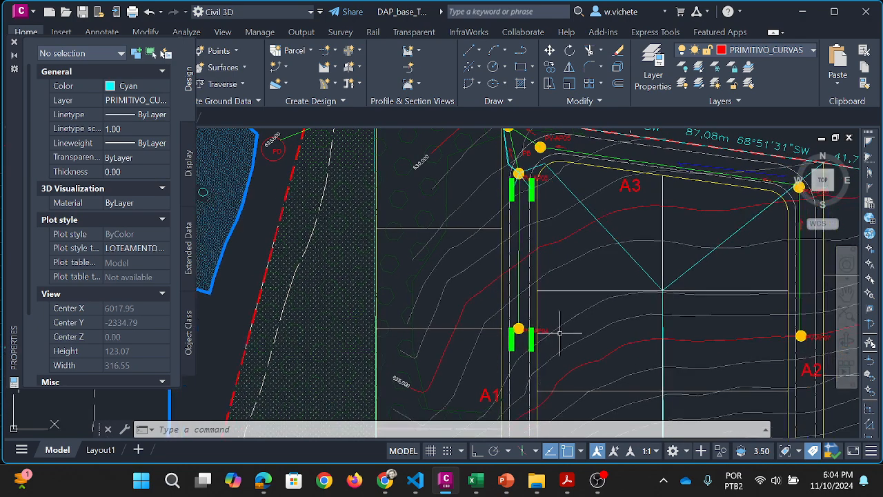
{"action": "left_click_drag", "start_coordinate": [560, 281], "coordinate": [551, 297]}
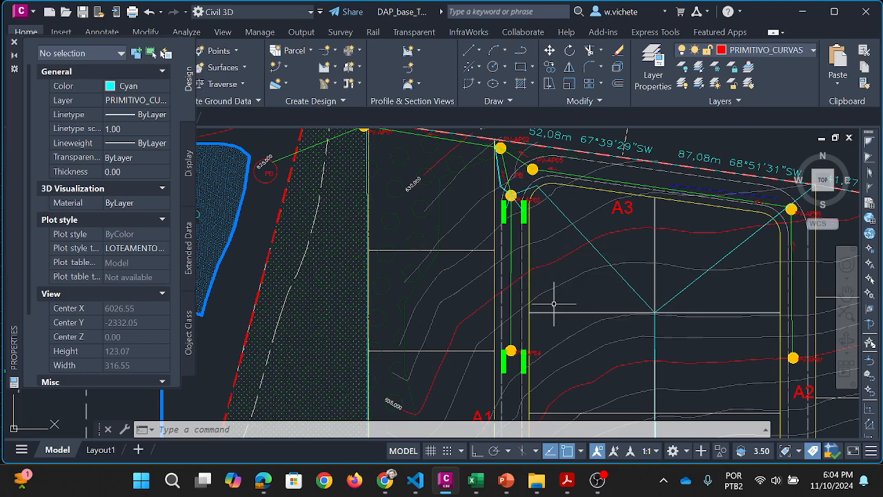
{"action": "left_click_drag", "start_coordinate": [472, 388], "coordinate": [474, 350]}
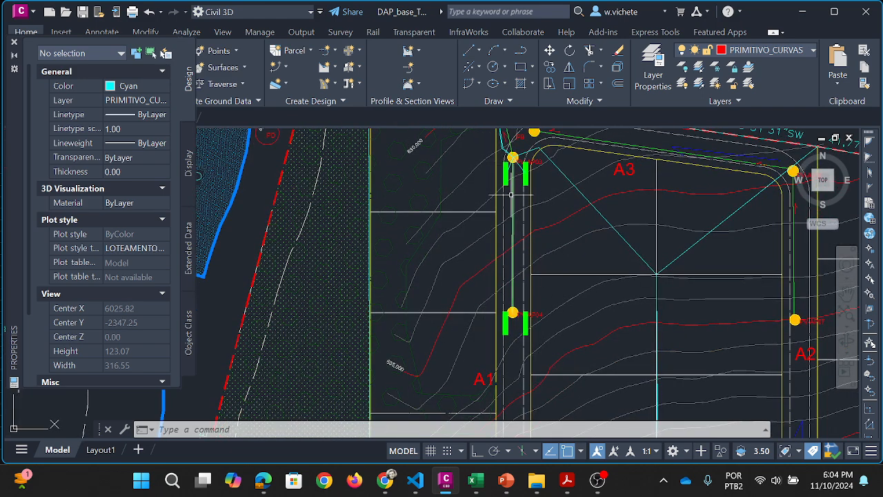
Step: Sketch a three-segment stepped polyline below the GLEBA A1 label, with a vertical drop of about 6.6 m between two gently sloping runs
{"action": "left_click_drag", "start_coordinate": [488, 233], "coordinate": [619, 240]}
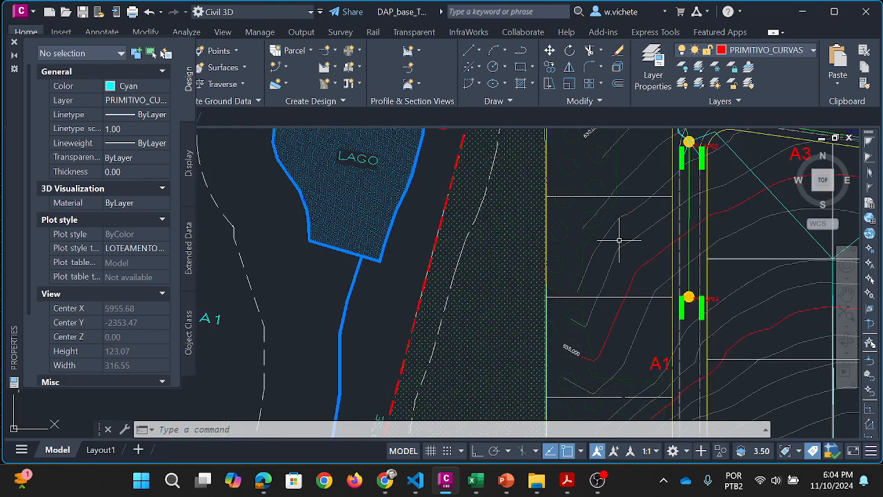
{"action": "type", "text": "pl"}
{"action": "key", "text": "Return"}
{"action": "left_click_drag", "start_coordinate": [547, 262], "coordinate": [762, 222]}
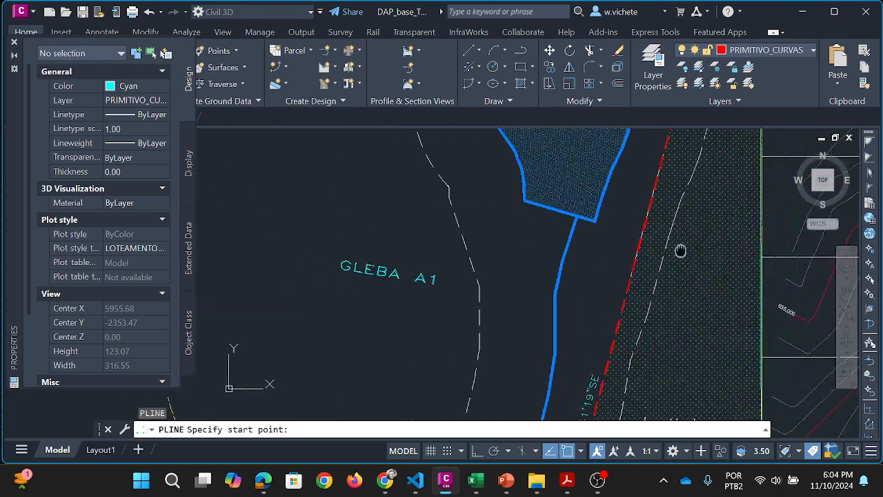
{"action": "left_click", "coordinate": [424, 311]}
{"action": "left_click_drag", "start_coordinate": [276, 330], "coordinate": [424, 266]}
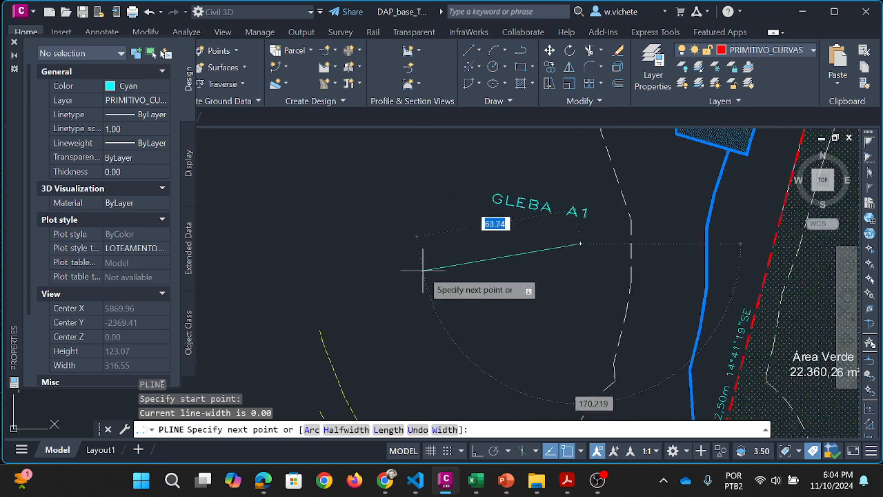
{"action": "left_click", "coordinate": [398, 265]}
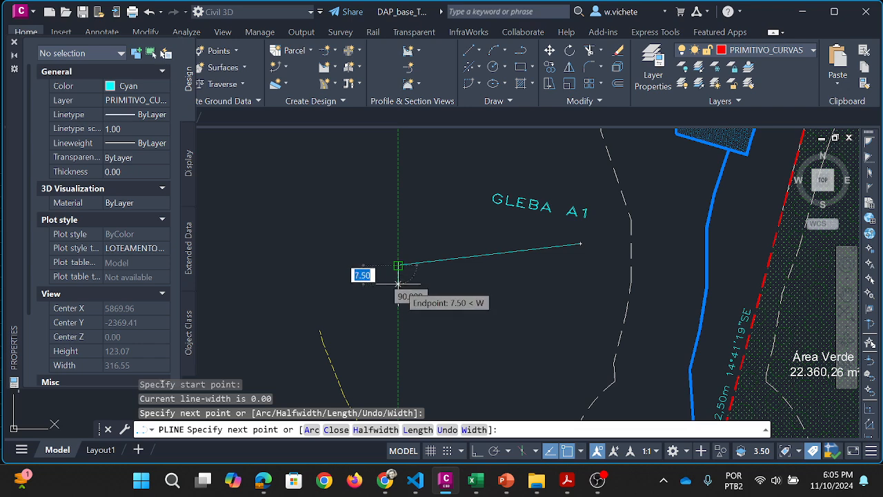
{"action": "scroll", "coordinate": [398, 283], "scroll_direction": "up", "scroll_amount": 4}
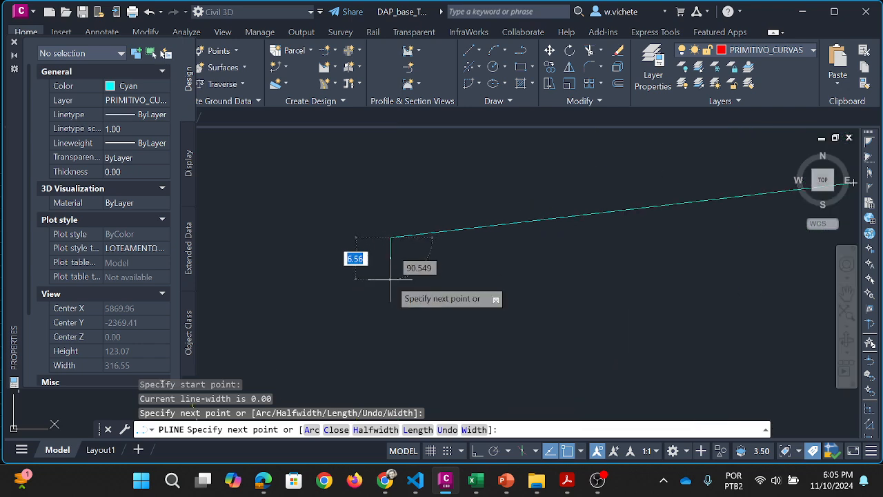
{"action": "left_click", "coordinate": [390, 280]}
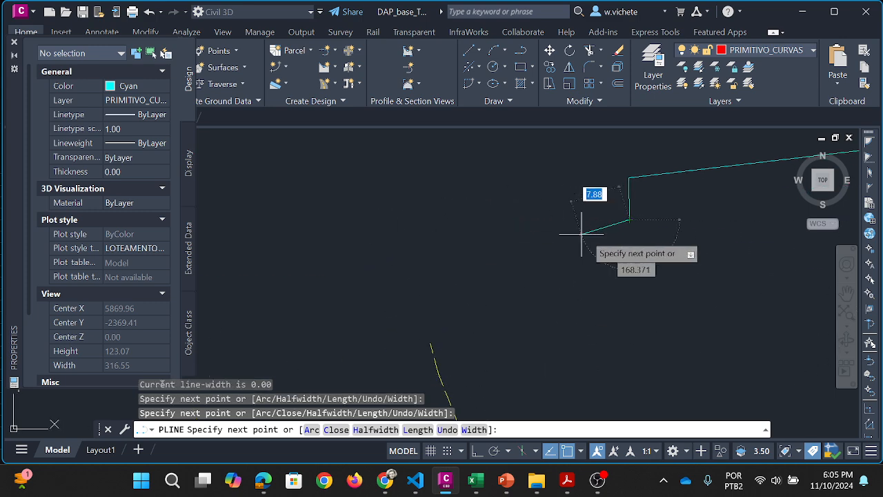
{"action": "left_click", "coordinate": [329, 247]}
{"action": "key", "text": "Escape"}
Step: Inspect the vertical drop in the sketched polyline and the PV-AP04 manhole in the plan
{"action": "scroll", "coordinate": [483, 257], "scroll_direction": "down", "scroll_amount": 2}
{"action": "scroll", "coordinate": [470, 235], "scroll_direction": "up", "scroll_amount": 6}
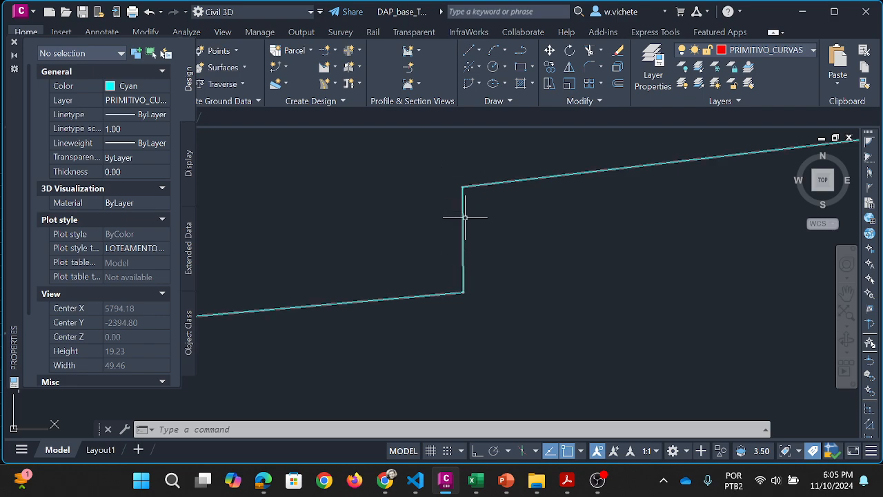
{"action": "scroll", "coordinate": [468, 275], "scroll_direction": "down", "scroll_amount": 2}
{"action": "scroll", "coordinate": [469, 275], "scroll_direction": "down", "scroll_amount": 10}
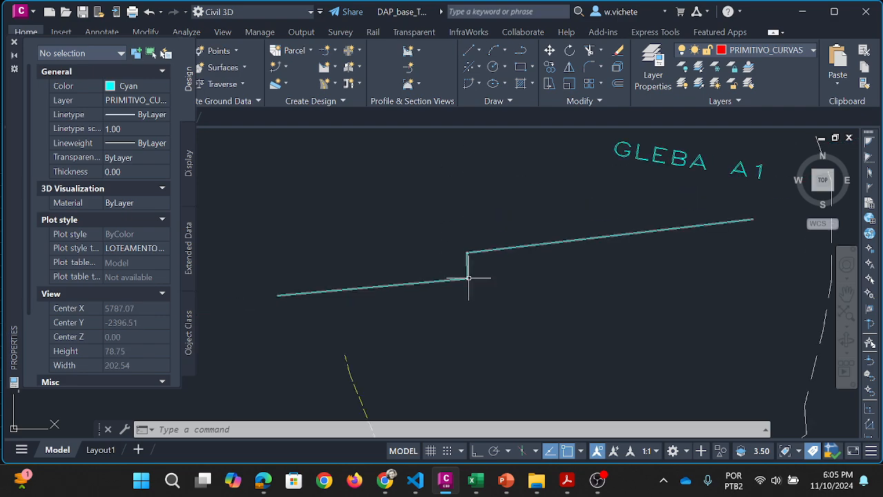
{"action": "left_click_drag", "start_coordinate": [587, 287], "coordinate": [414, 286]}
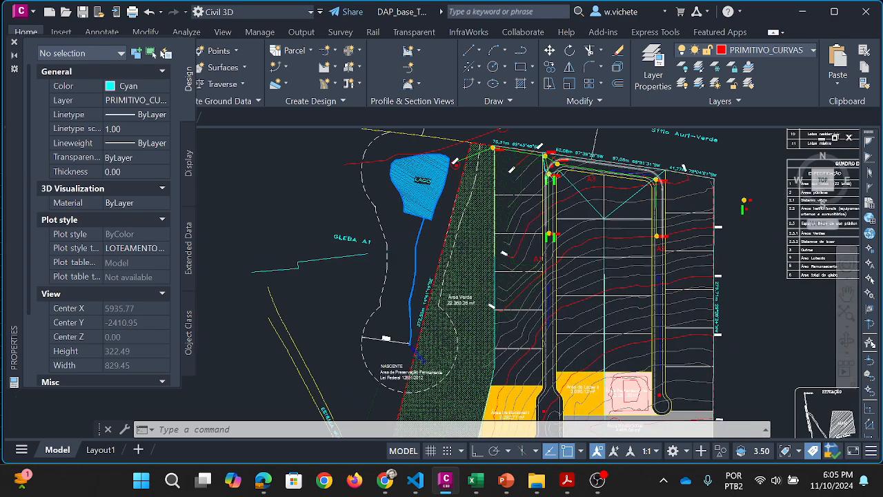
{"action": "scroll", "coordinate": [546, 276], "scroll_direction": "up", "scroll_amount": 6}
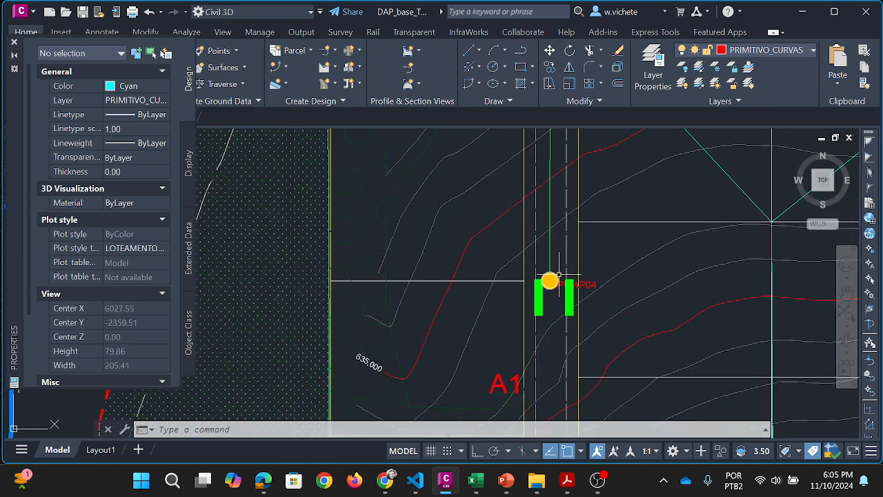
Step: Compare the stepped polyline below the GLEBA A1 label with the drainage network in the plan
{"action": "scroll", "coordinate": [556, 282], "scroll_direction": "down", "scroll_amount": 4}
{"action": "left_click_drag", "start_coordinate": [258, 277], "coordinate": [459, 278]}
{"action": "scroll", "coordinate": [367, 323], "scroll_direction": "up", "scroll_amount": 6}
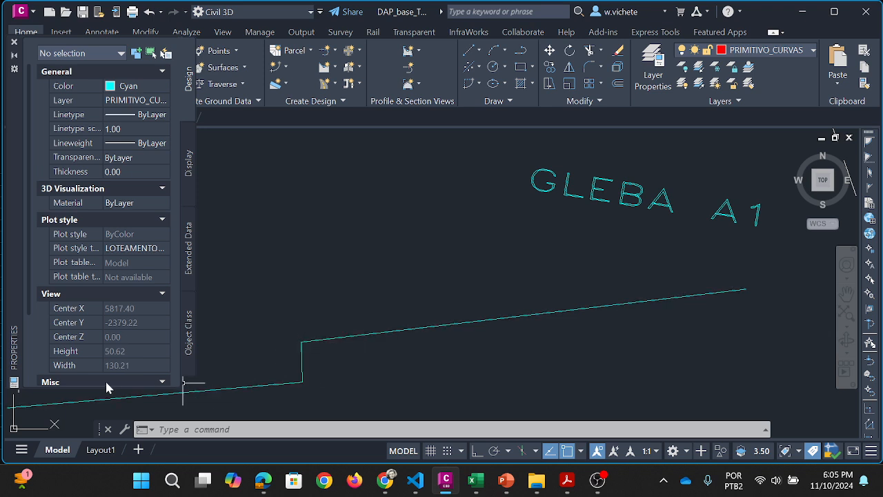
{"action": "scroll", "coordinate": [405, 308], "scroll_direction": "down", "scroll_amount": 3}
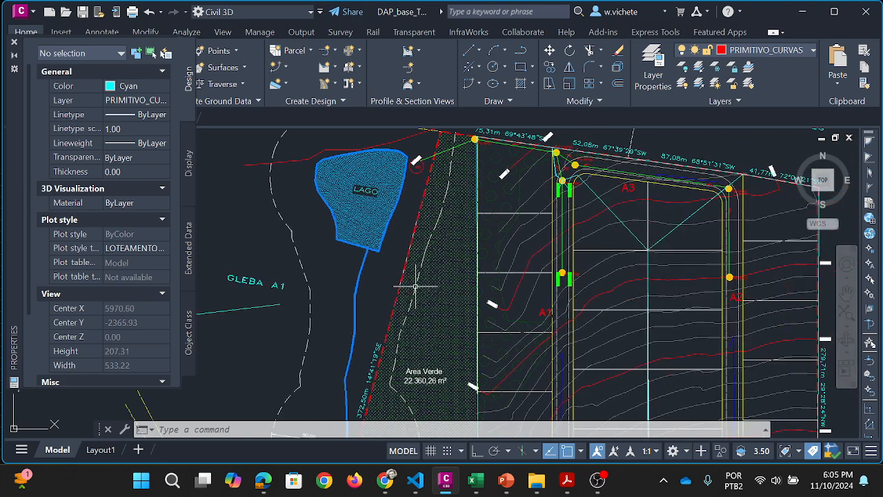
{"action": "left_click_drag", "start_coordinate": [314, 334], "coordinate": [561, 298]}
{"action": "scroll", "coordinate": [387, 308], "scroll_direction": "up", "scroll_amount": 2}
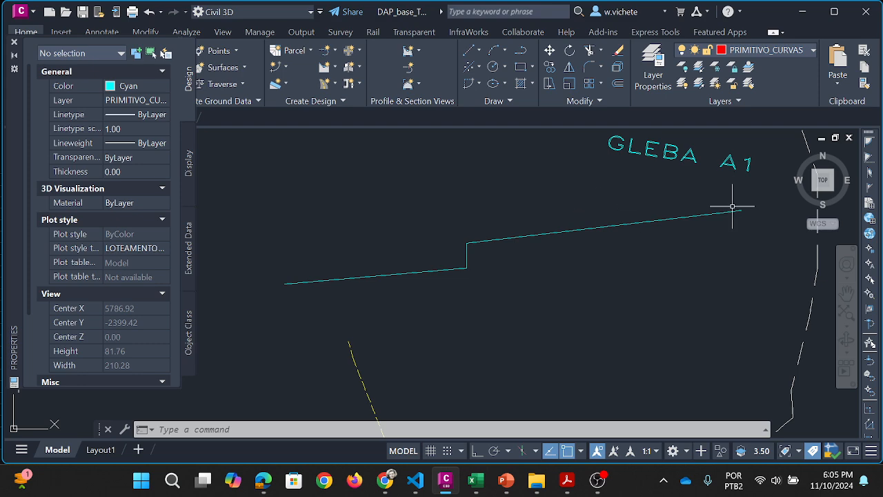
{"action": "scroll", "coordinate": [731, 207], "scroll_direction": "down", "scroll_amount": 8}
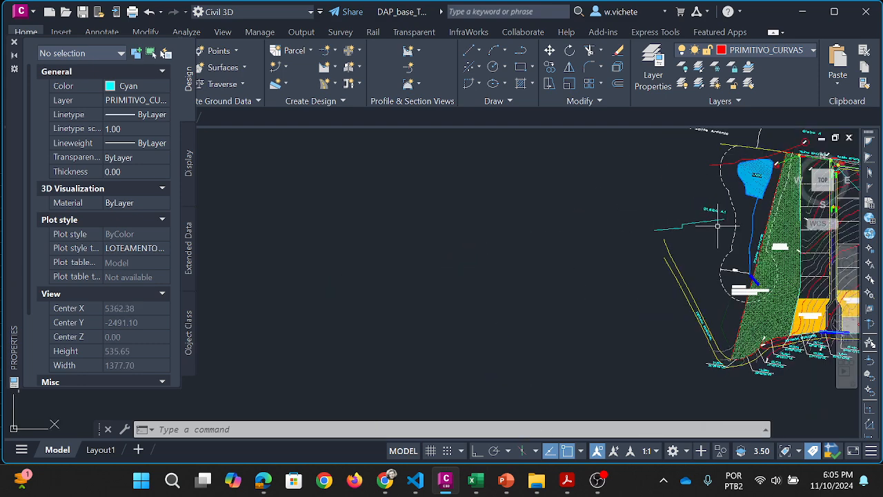
{"action": "left_click_drag", "start_coordinate": [628, 263], "coordinate": [521, 264]}
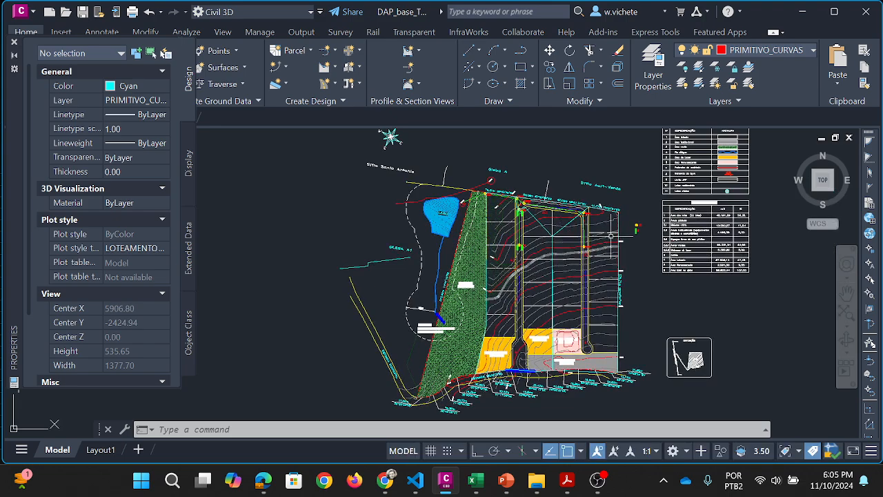
Step: Examine the PV-AP04 manhole, its adjacent inlets and the surrounding contours near area A1
{"action": "left_click_drag", "start_coordinate": [612, 240], "coordinate": [542, 241]}
{"action": "scroll", "coordinate": [452, 276], "scroll_direction": "up", "scroll_amount": 6}
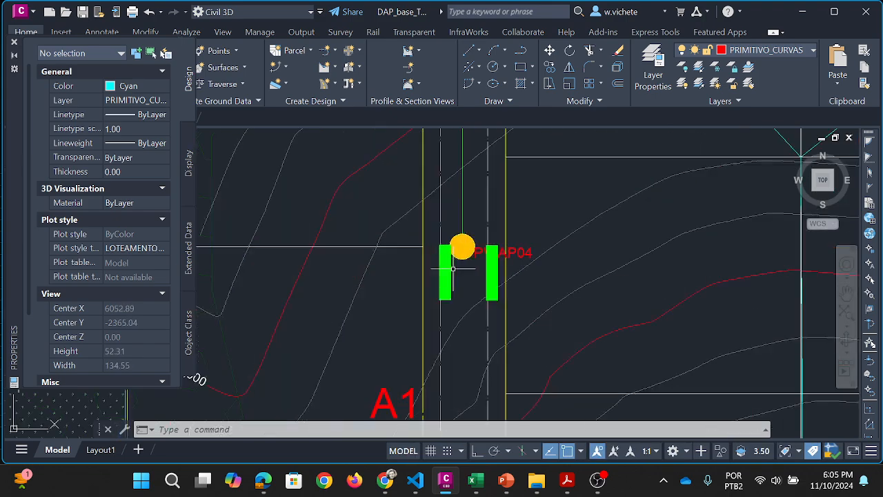
{"action": "scroll", "coordinate": [452, 278], "scroll_direction": "down", "scroll_amount": 2}
{"action": "scroll", "coordinate": [421, 287], "scroll_direction": "up", "scroll_amount": 8}
{"action": "scroll", "coordinate": [493, 253], "scroll_direction": "down", "scroll_amount": 3}
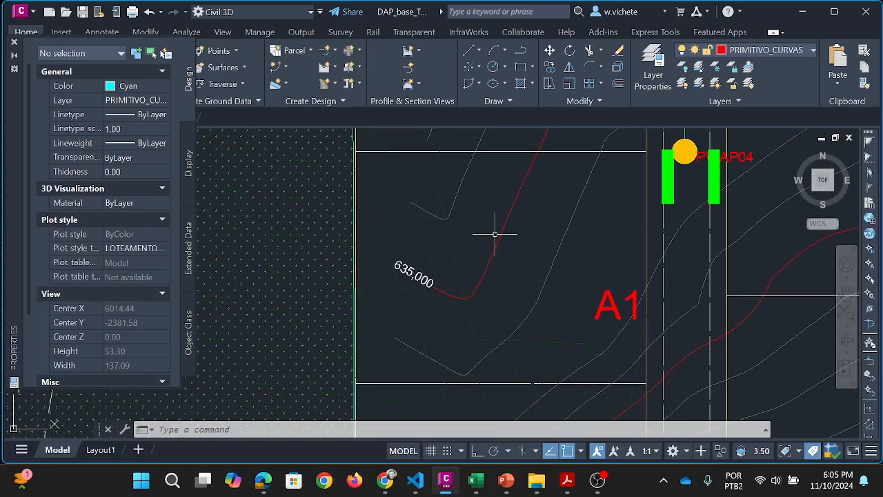
{"action": "scroll", "coordinate": [493, 233], "scroll_direction": "down", "scroll_amount": 2}
{"action": "scroll", "coordinate": [615, 183], "scroll_direction": "up", "scroll_amount": 4}
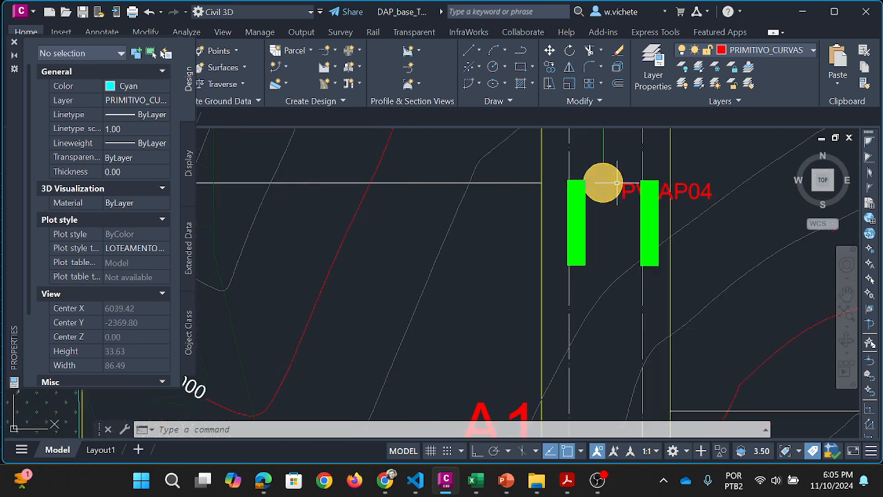
{"action": "scroll", "coordinate": [601, 182], "scroll_direction": "down", "scroll_amount": 4}
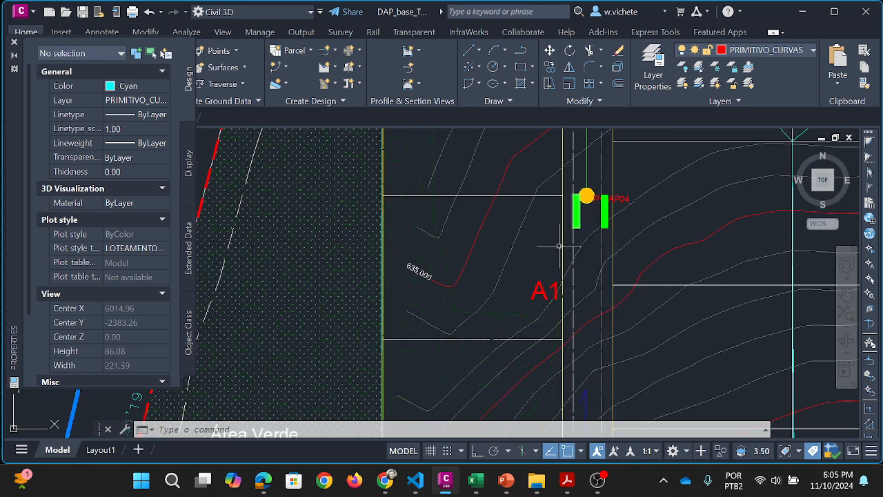
Step: Switch to the Dimensionamento sheet in Excel and review the upstream bottom elevation of the PV AP04 to PV AP03 segment
{"action": "mouse_move", "coordinate": [476, 487]}
{"action": "left_click", "coordinate": [401, 410]}
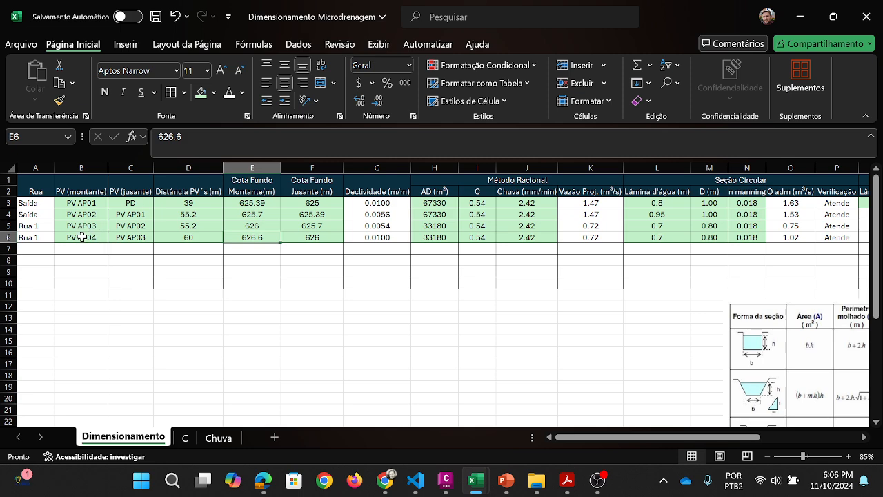
{"action": "left_click", "coordinate": [82, 236]}
{"action": "left_click", "coordinate": [258, 236]}
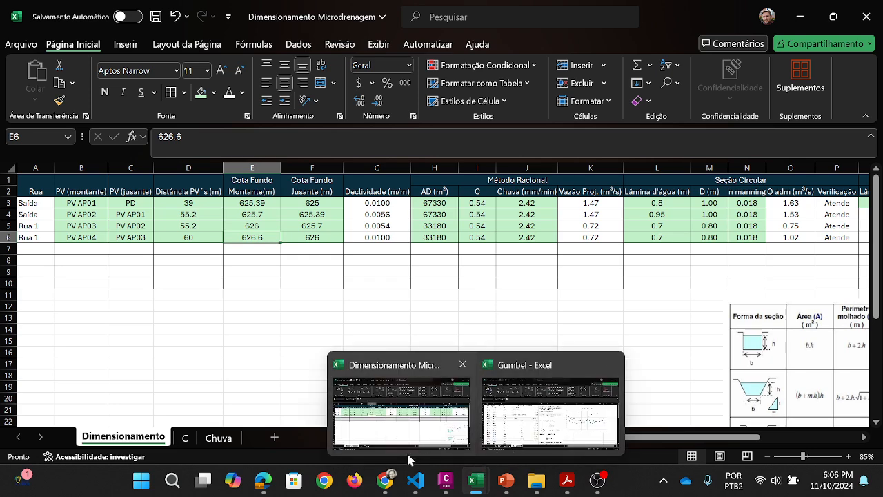
Step: View the network layout in Civil 3D, then check the upstream bottom elevation of the PV AP03 segment in the Excel sheet
{"action": "mouse_move", "coordinate": [417, 483]}
{"action": "mouse_move", "coordinate": [446, 481]}
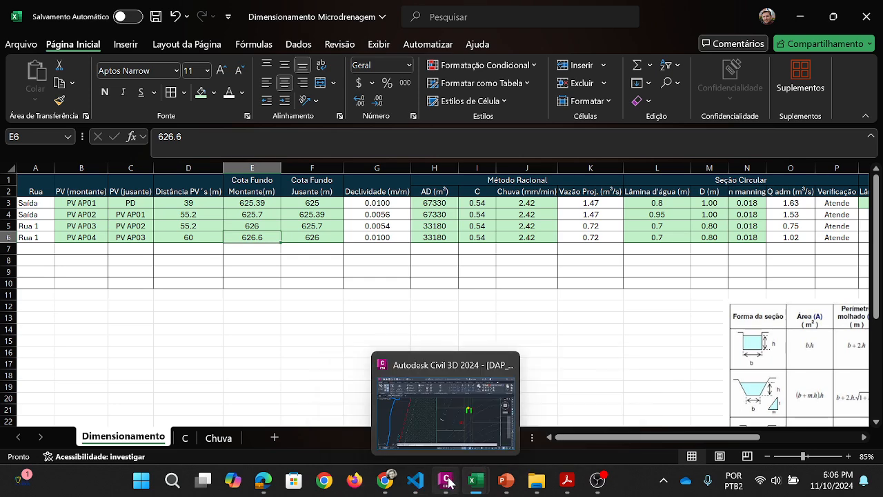
{"action": "left_click", "coordinate": [439, 407]}
{"action": "scroll", "coordinate": [427, 378], "scroll_direction": "down", "scroll_amount": 4}
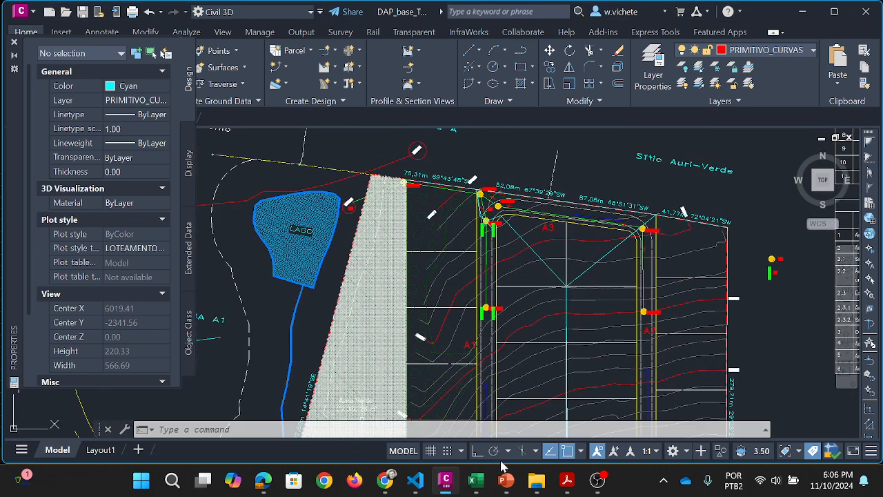
{"action": "mouse_move", "coordinate": [476, 481]}
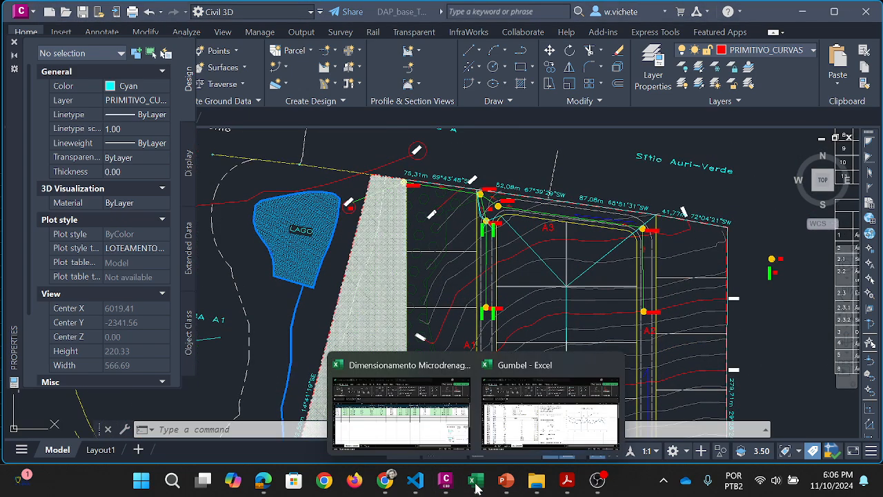
{"action": "left_click", "coordinate": [448, 423]}
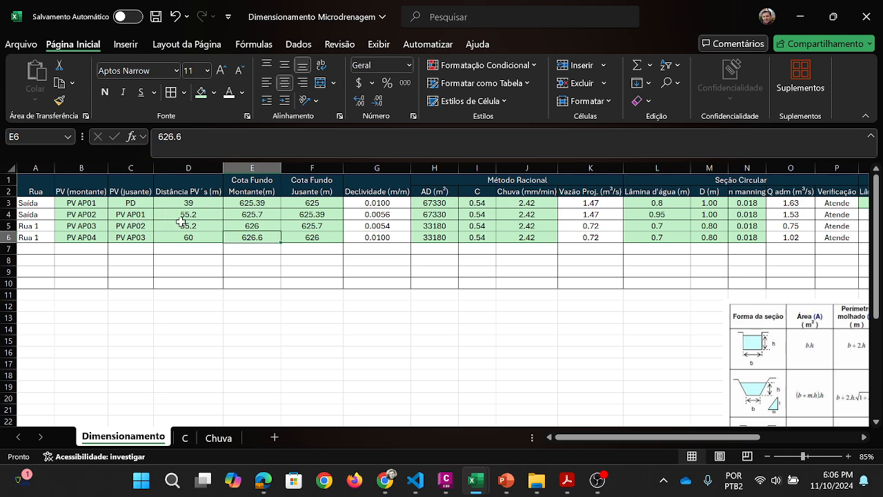
{"action": "left_click", "coordinate": [260, 227]}
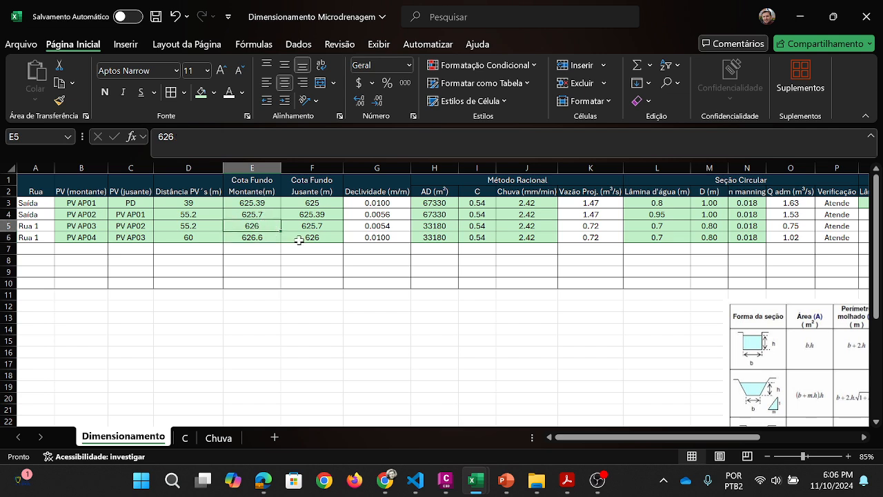
Step: Inspect the run from PV-AP04 to PV-AP03 in Civil 3D and return to the Excel sizing table
{"action": "mouse_move", "coordinate": [478, 489]}
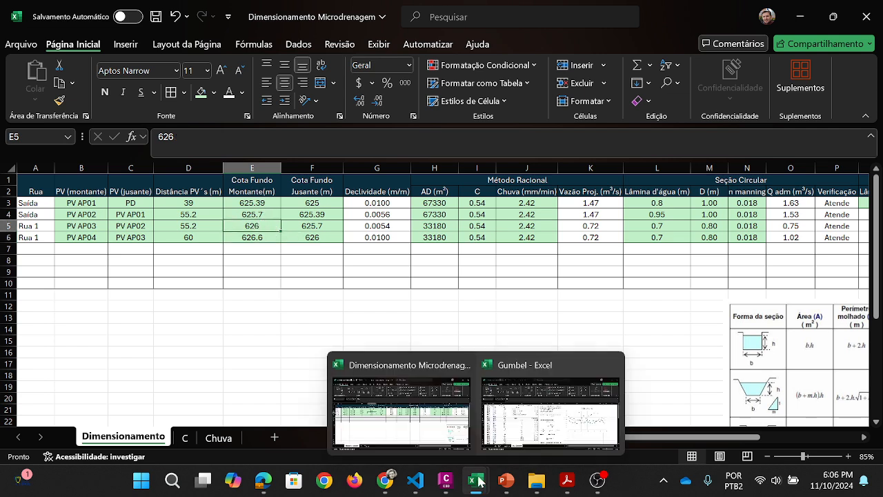
{"action": "left_click", "coordinate": [446, 480]}
{"action": "scroll", "coordinate": [475, 311], "scroll_direction": "up", "scroll_amount": 3}
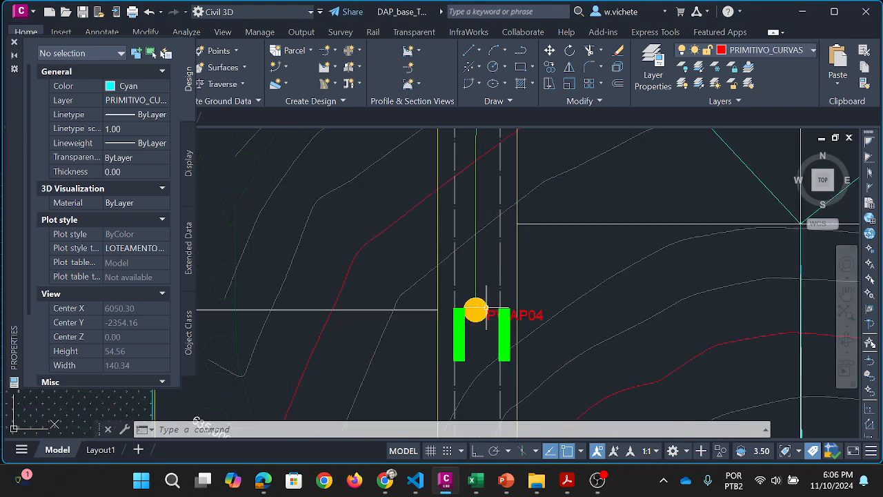
{"action": "scroll", "coordinate": [487, 311], "scroll_direction": "down", "scroll_amount": 5}
{"action": "scroll", "coordinate": [449, 304], "scroll_direction": "up", "scroll_amount": 3}
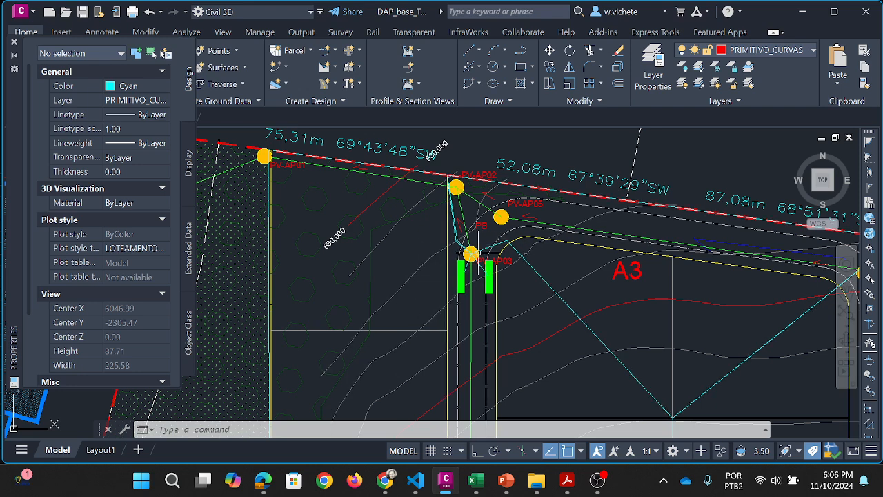
{"action": "mouse_move", "coordinate": [477, 481]}
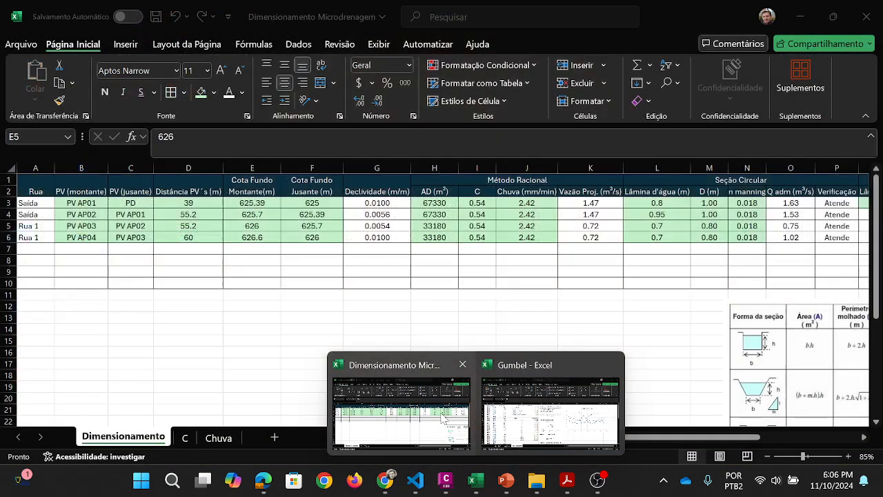
{"action": "left_click", "coordinate": [442, 414]}
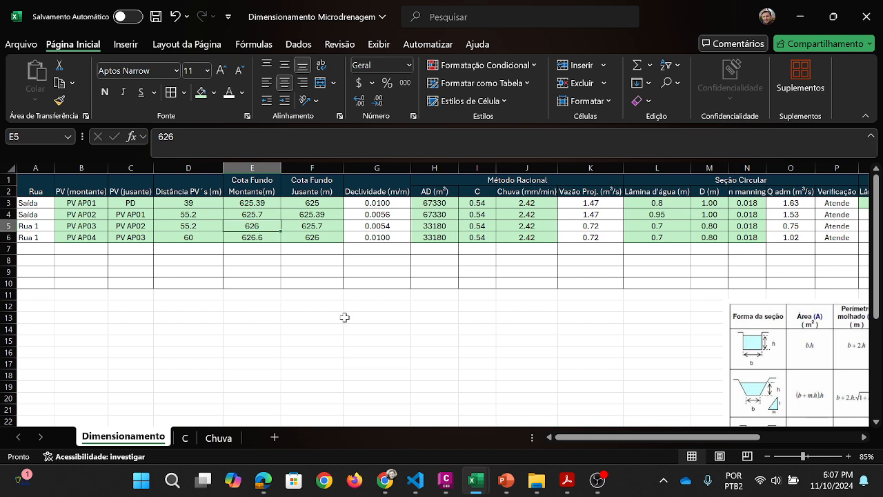
{"action": "left_click", "coordinate": [446, 383]}
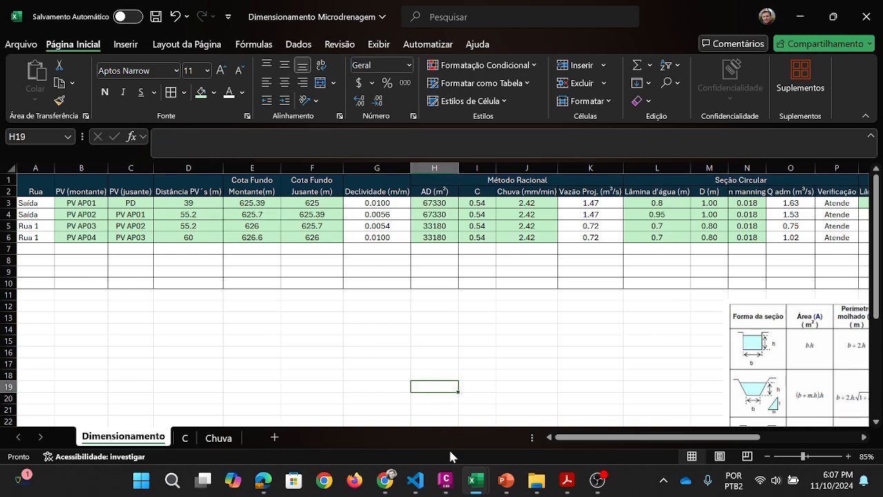
Step: Switch to Civil 3D and trace the network between the PD outlet, PV-AP01, PV-AP02 and PV-AP03
{"action": "left_click", "coordinate": [446, 480]}
{"action": "scroll", "coordinate": [374, 256], "scroll_direction": "up", "scroll_amount": 3}
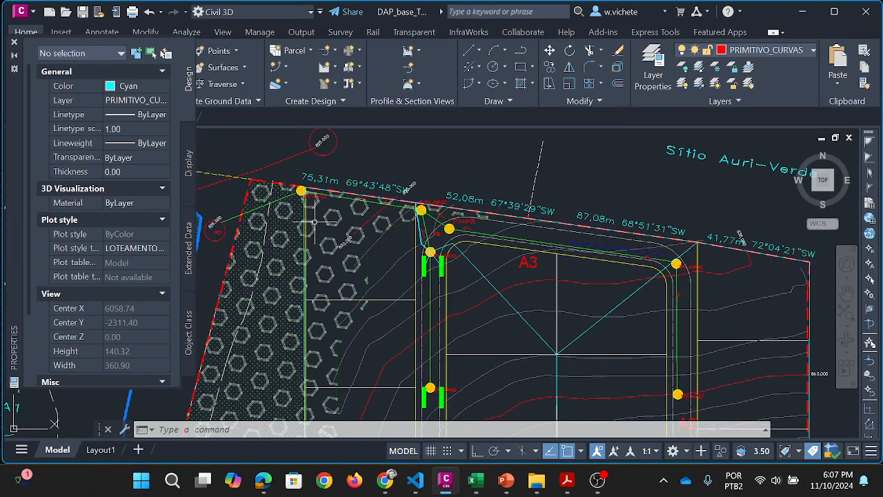
{"action": "scroll", "coordinate": [314, 221], "scroll_direction": "up", "scroll_amount": 2}
{"action": "scroll", "coordinate": [297, 210], "scroll_direction": "up", "scroll_amount": 5}
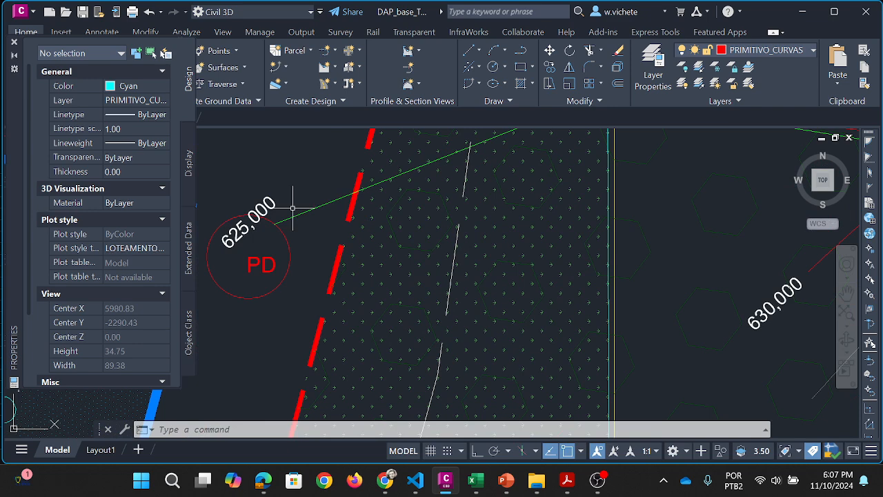
{"action": "scroll", "coordinate": [293, 207], "scroll_direction": "down", "scroll_amount": 5}
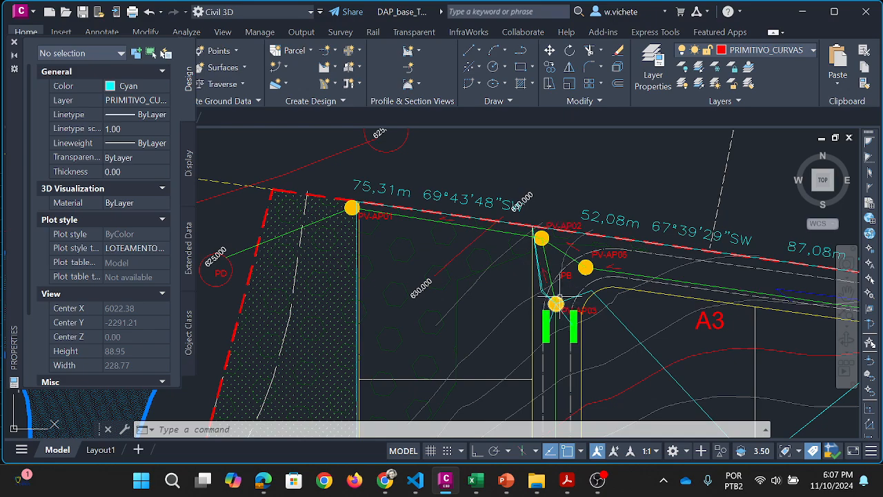
{"action": "scroll", "coordinate": [556, 303], "scroll_direction": "down", "scroll_amount": 1}
{"action": "scroll", "coordinate": [430, 261], "scroll_direction": "down", "scroll_amount": 1}
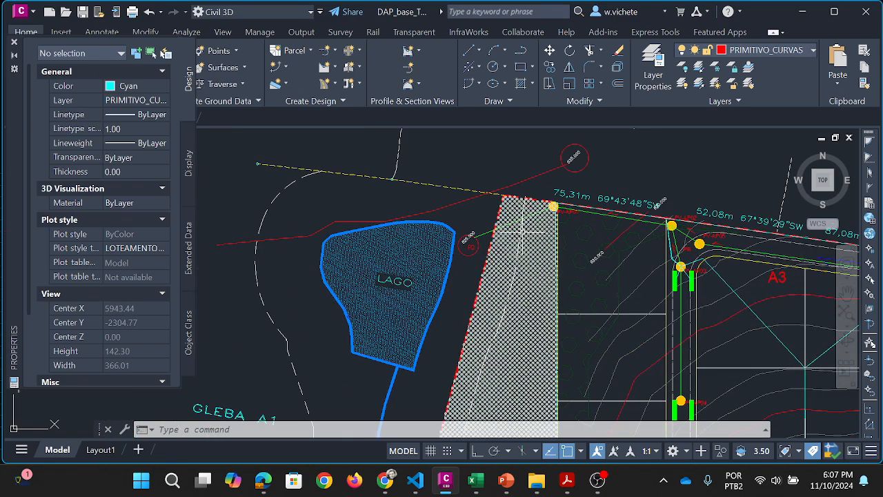
{"action": "left_click_drag", "start_coordinate": [569, 223], "coordinate": [476, 224]}
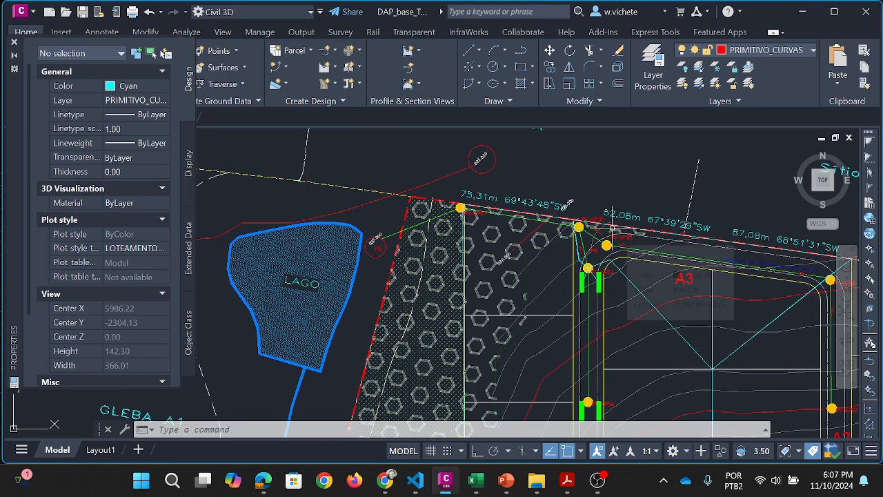
{"action": "scroll", "coordinate": [612, 227], "scroll_direction": "up", "scroll_amount": 2}
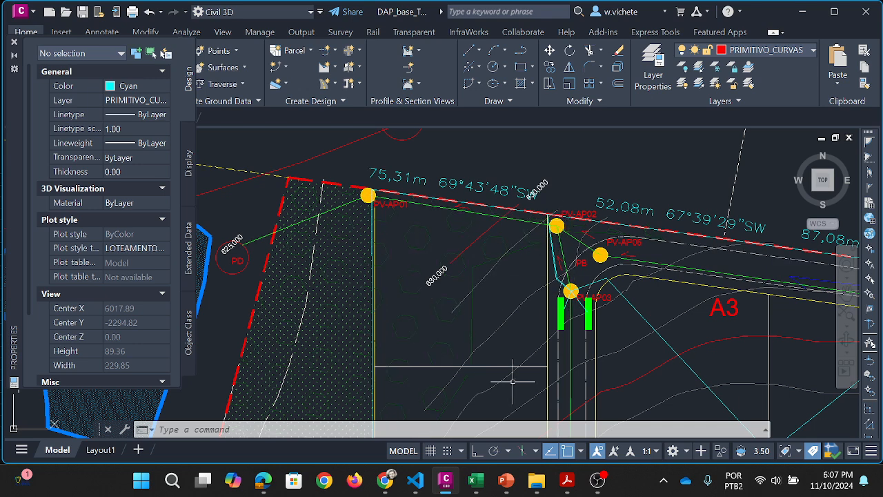
Step: In the Excel sizing table, compare the bottom elevations of the PV AP03 to PV AP02 segment with the downstream elevation of PV AP04
{"action": "mouse_move", "coordinate": [476, 481]}
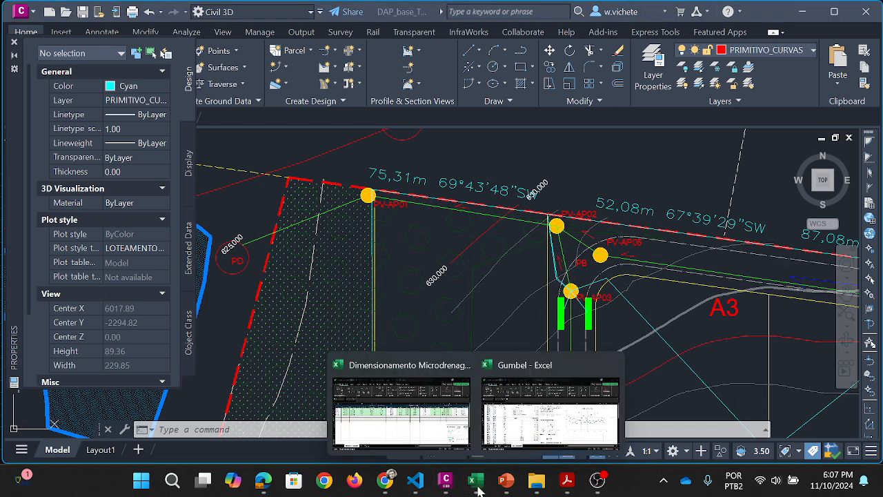
{"action": "left_click", "coordinate": [422, 410]}
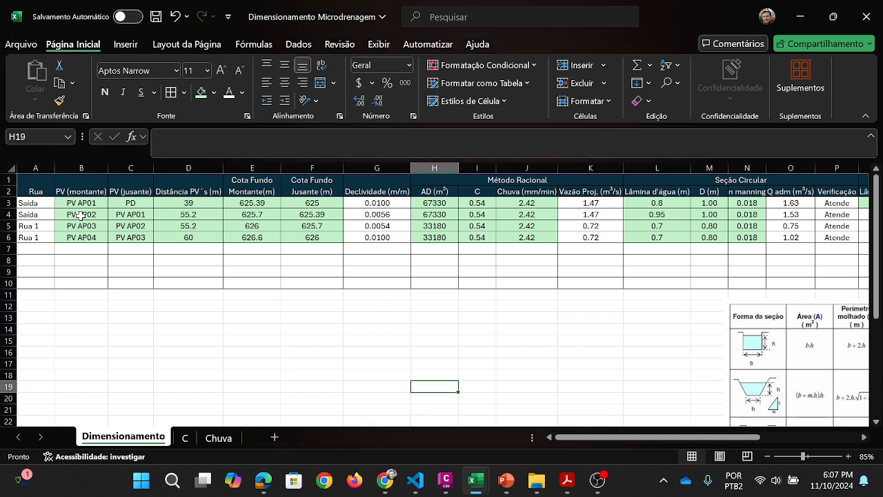
{"action": "left_click", "coordinate": [141, 226]}
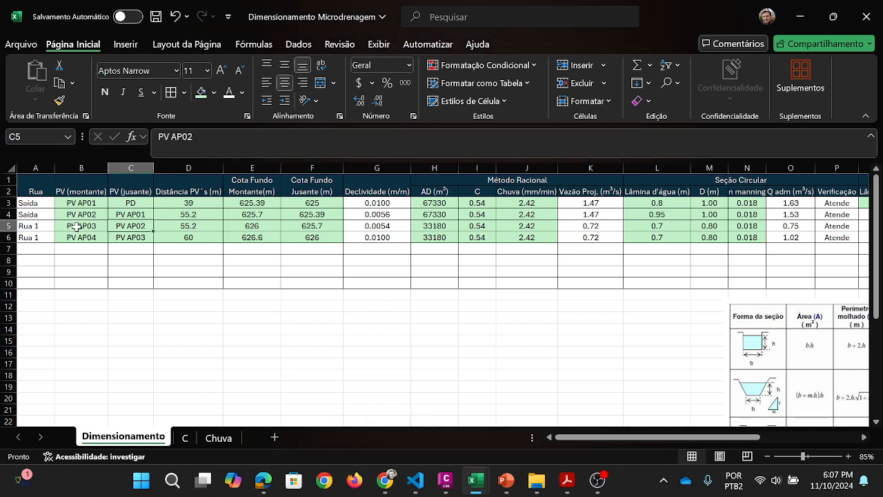
{"action": "left_click", "coordinate": [76, 226]}
{"action": "left_click_drag", "start_coordinate": [77, 225], "coordinate": [143, 228]}
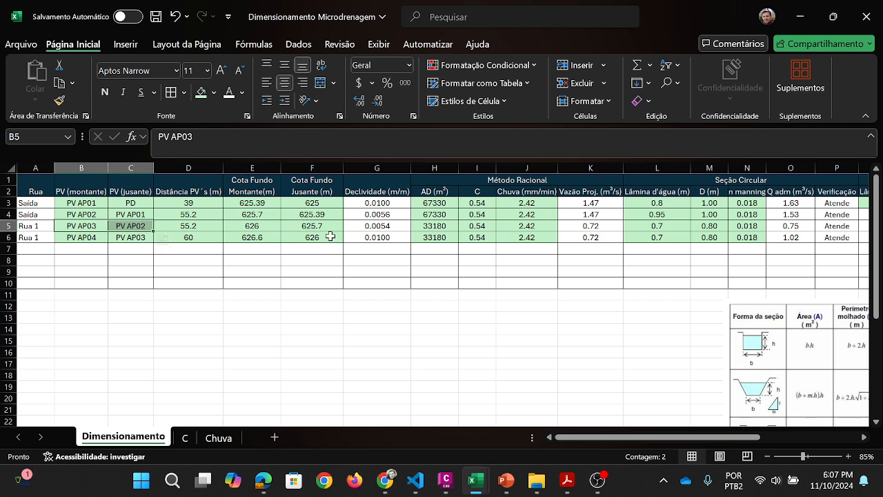
{"action": "left_click", "coordinate": [316, 225]}
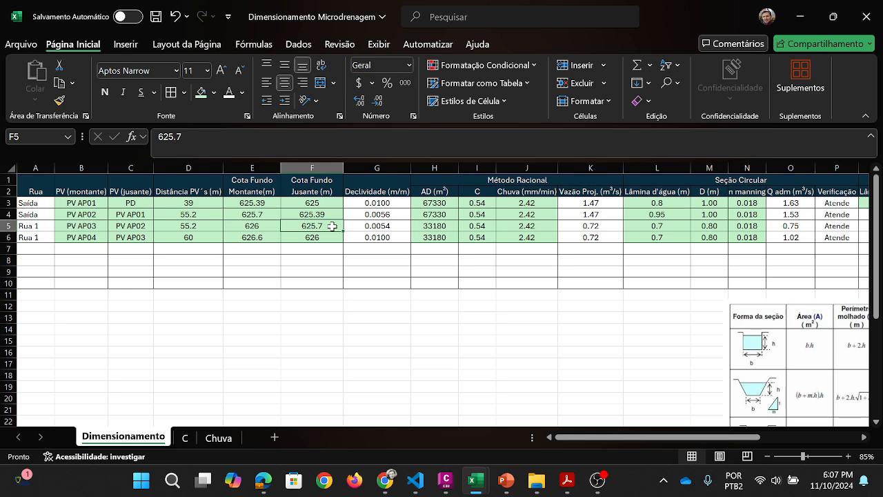
{"action": "left_click", "coordinate": [257, 224]}
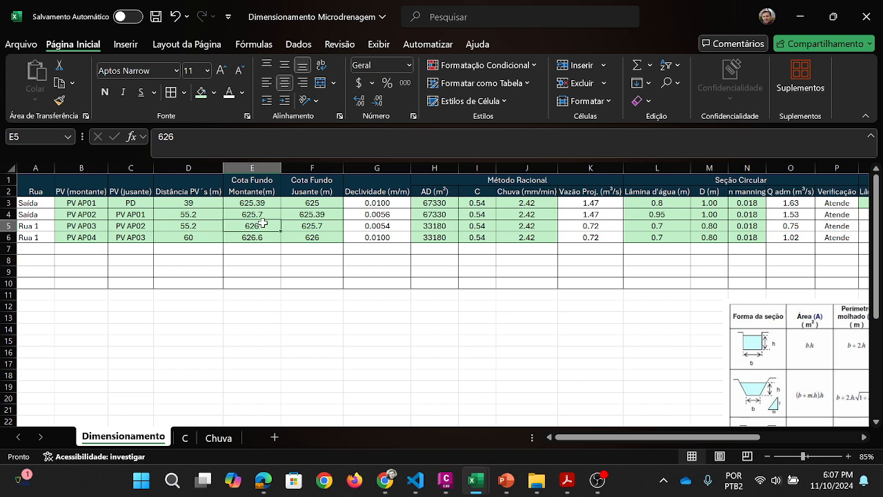
{"action": "left_click", "coordinate": [313, 238]}
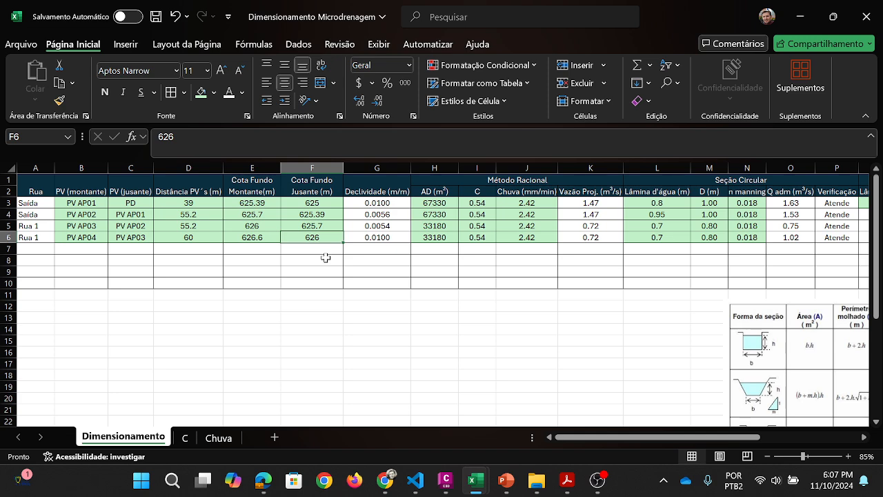
Step: In the PV AP04 to PV AP03 row, set the downstream bottom elevation to 627 and the upstream bottom elevation to 627.6
{"action": "type", "text": "6"}
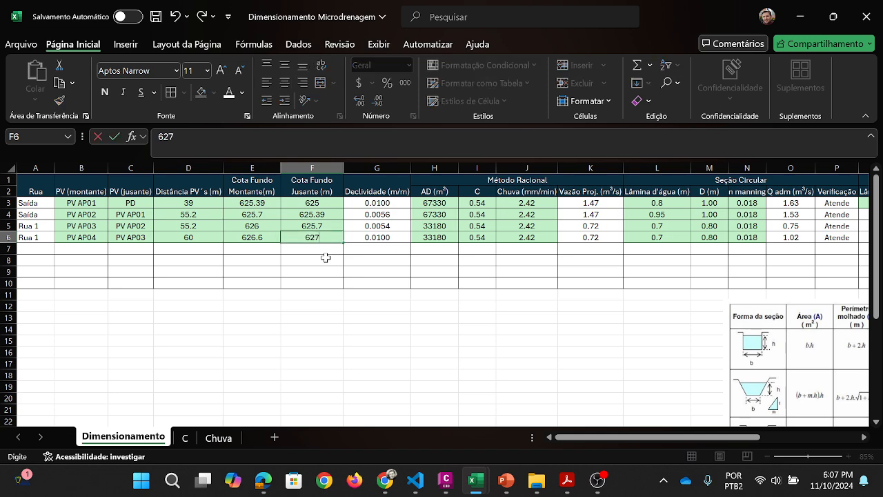
{"action": "key", "text": "Return"}
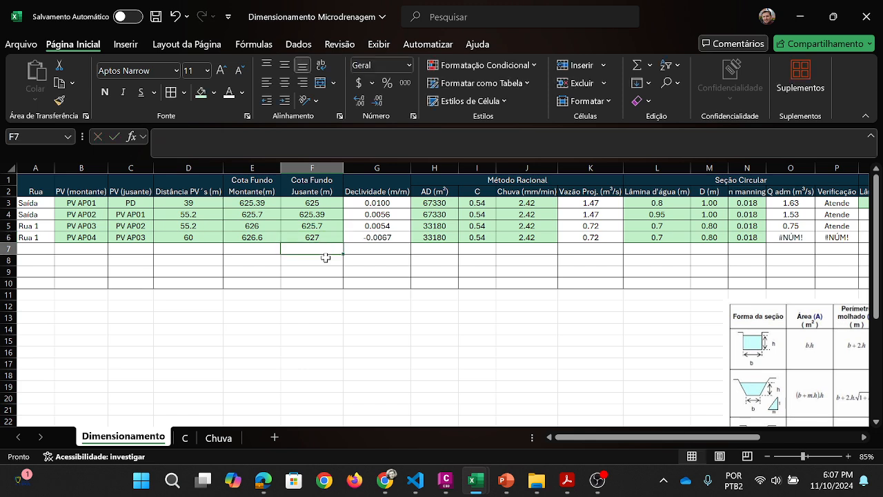
{"action": "left_click", "coordinate": [265, 237]}
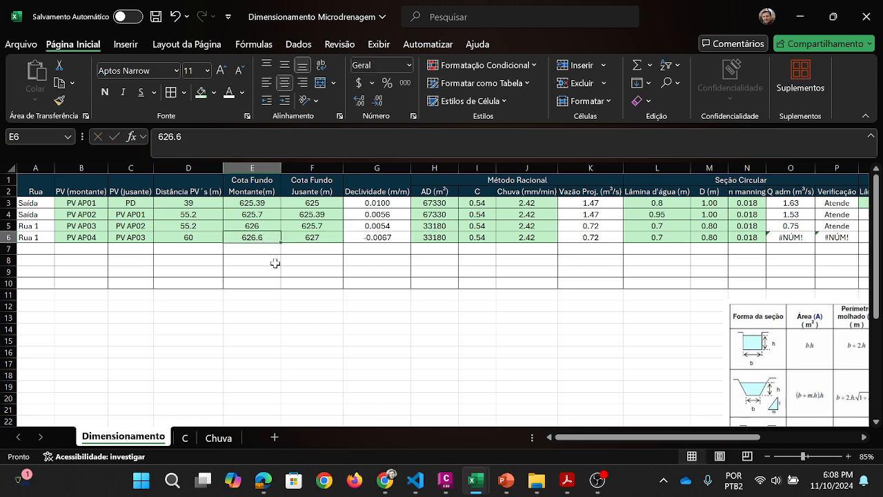
{"action": "type", "text": "627"}
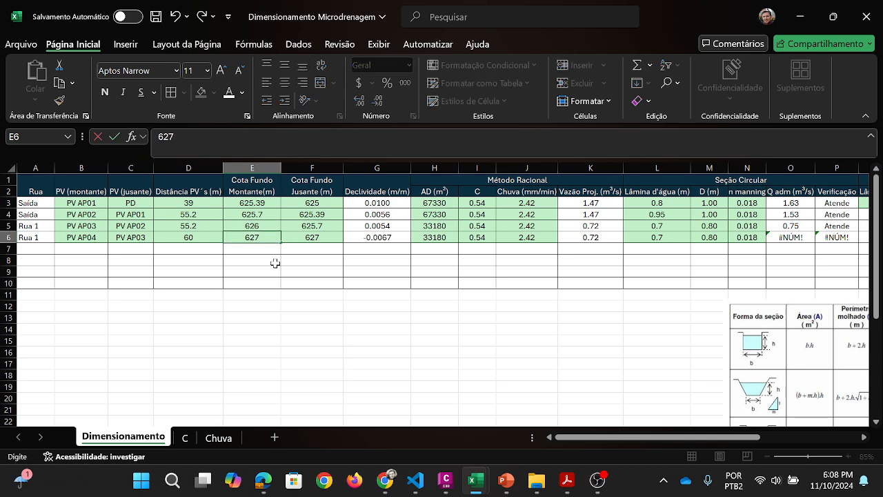
{"action": "type", "text": ".6"}
{"action": "key", "text": "Return"}
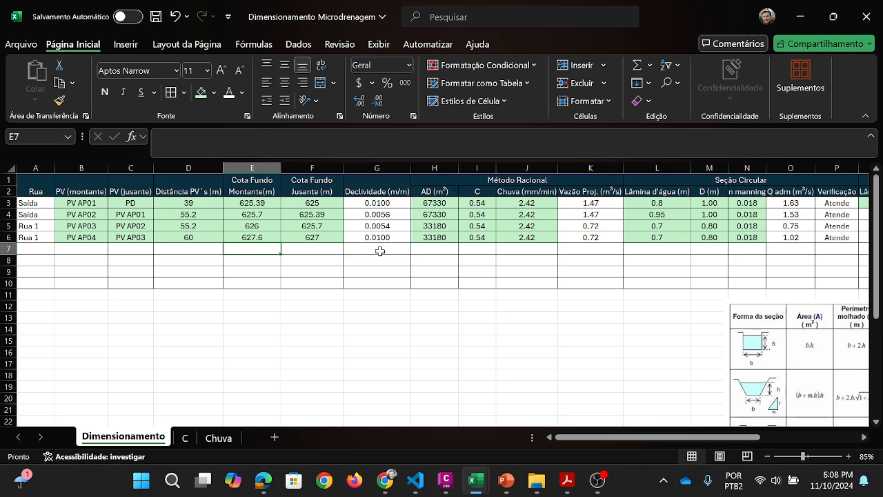
Step: Switch to Civil 3D, inspect the pipe runs from PV-AP02 to PV-AP03 and PV-AP03 to PV-AP04, and return to the Dimensionamento Microdrenagem workbook
{"action": "left_click", "coordinate": [446, 479]}
{"action": "left_click_drag", "start_coordinate": [554, 283], "coordinate": [474, 188]}
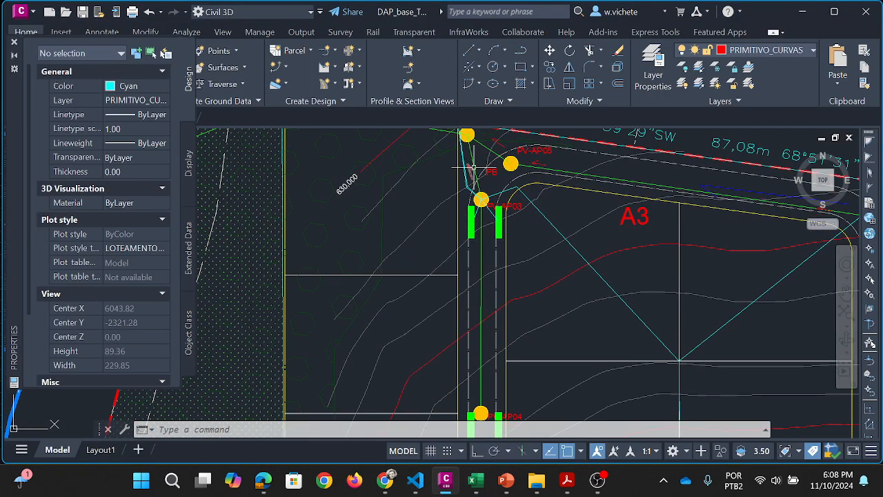
{"action": "left_click", "coordinate": [477, 189]}
{"action": "left_click", "coordinate": [481, 255]}
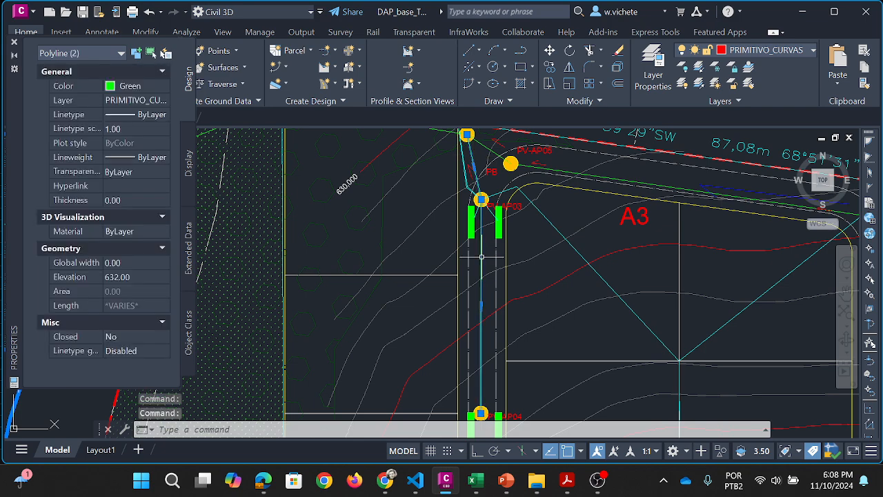
{"action": "key", "text": "Escape"}
{"action": "mouse_move", "coordinate": [478, 188]}
{"action": "left_mouse_down"}
{"action": "mouse_move", "coordinate": [487, 226]}
{"action": "mouse_move", "coordinate": [524, 126]}
{"action": "left_mouse_up"}
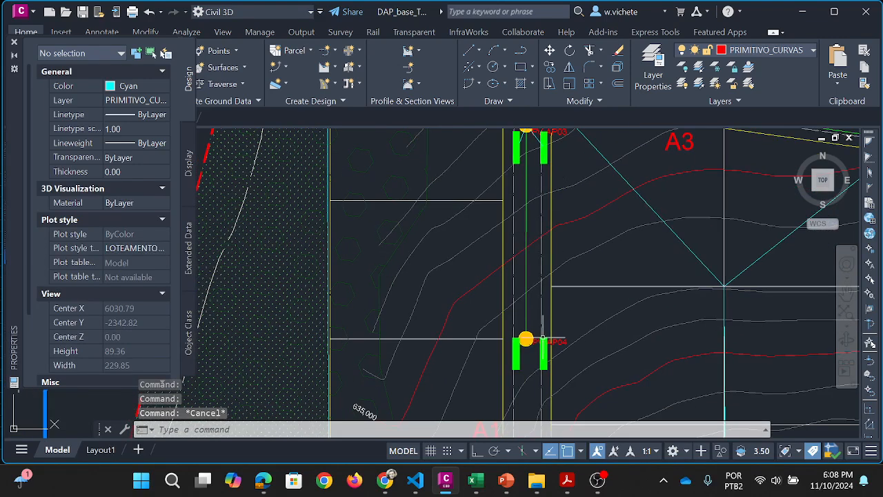
{"action": "mouse_move", "coordinate": [476, 481]}
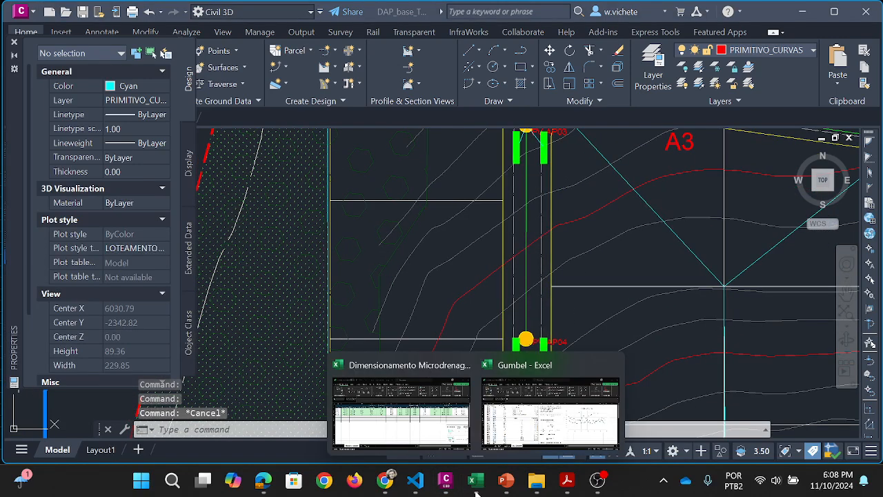
{"action": "left_click", "coordinate": [413, 421]}
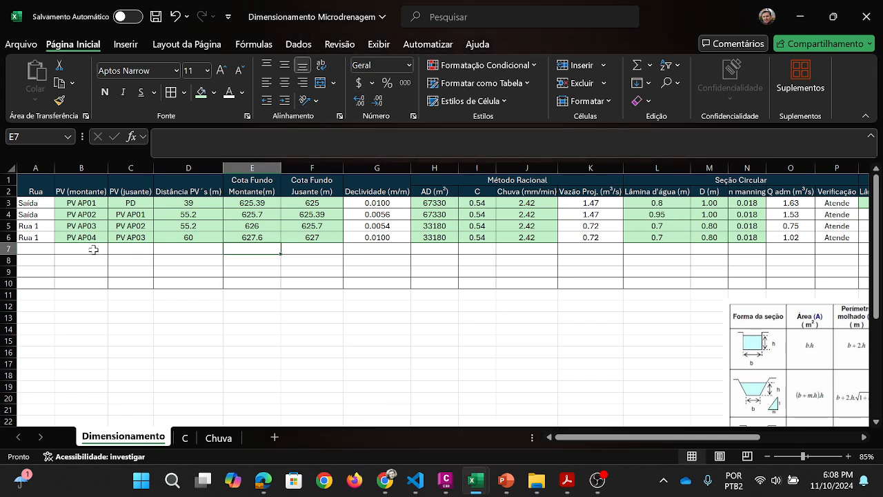
Step: Check the upstream bottom elevation of the PV AP04 segment, view the area below PV-AP04 in Civil 3D, and return to Excel
{"action": "left_click", "coordinate": [246, 239]}
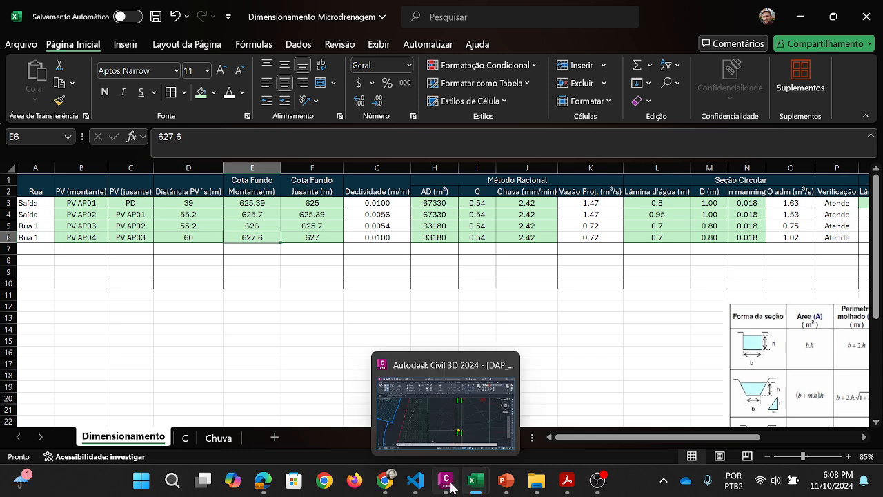
{"action": "left_click", "coordinate": [449, 401]}
{"action": "left_click_drag", "start_coordinate": [506, 368], "coordinate": [499, 288]}
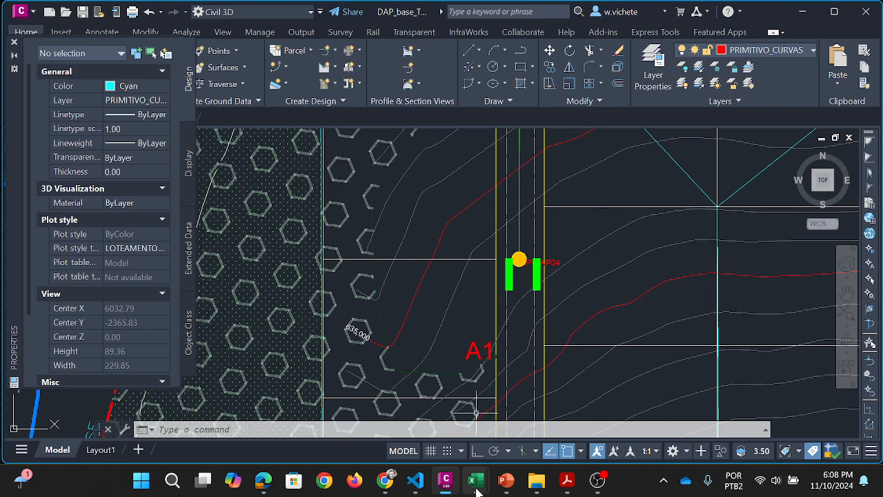
{"action": "mouse_move", "coordinate": [476, 467]}
{"action": "left_click", "coordinate": [401, 413]}
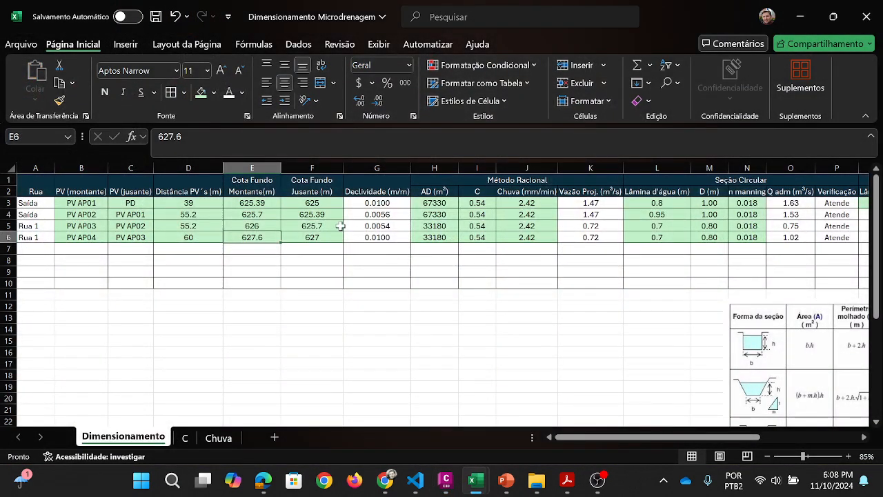
Step: Review the PV AP01 to PD segment data and the upstream and downstream bottom elevations of all four segments
{"action": "left_click", "coordinate": [81, 203]}
{"action": "left_click_drag", "start_coordinate": [82, 203], "coordinate": [317, 206]}
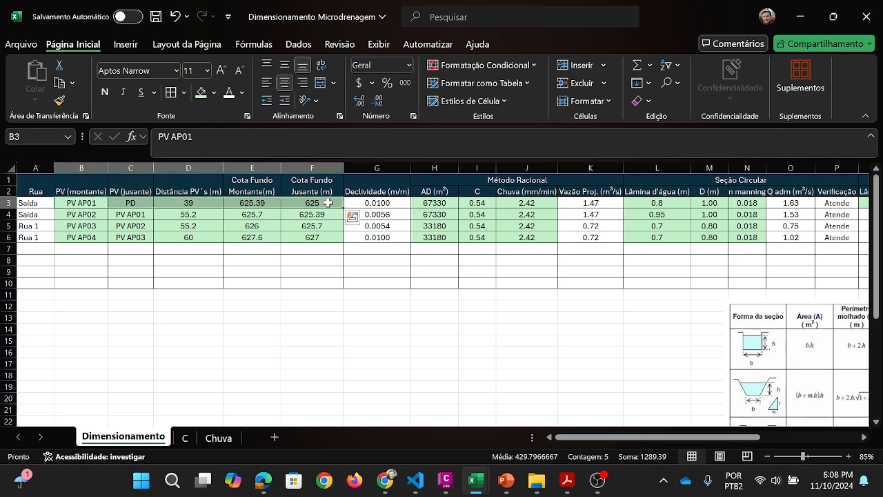
{"action": "left_click", "coordinate": [178, 201]}
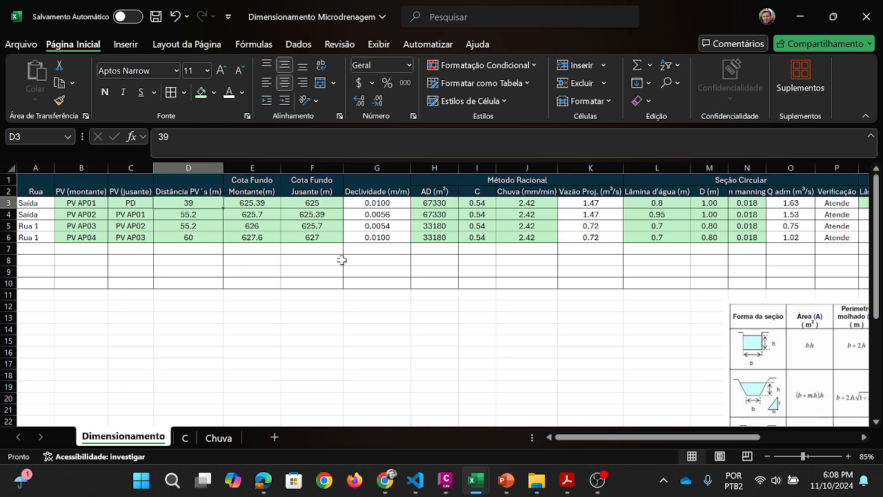
{"action": "left_click_drag", "start_coordinate": [690, 437], "coordinate": [625, 437]}
{"action": "left_click_drag", "start_coordinate": [252, 204], "coordinate": [306, 234]}
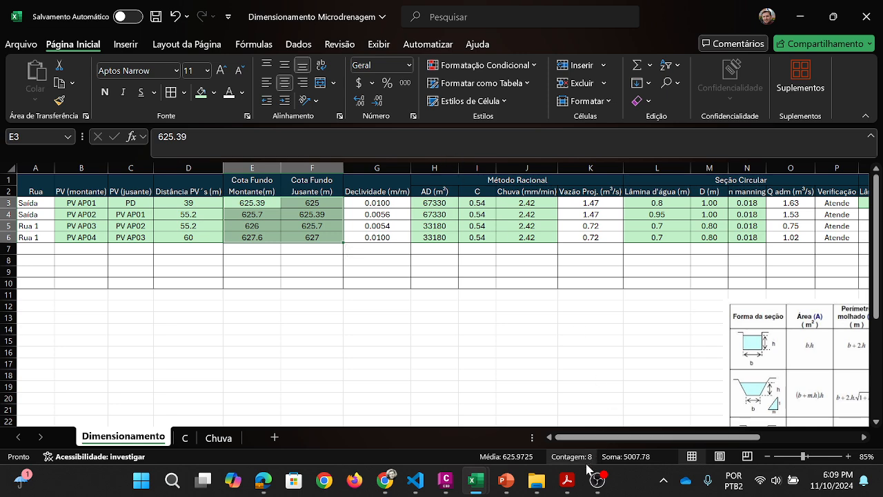
Step: Switch to Civil 3D and examine the PD outlet beside the lake, its elevation label and the run to PV-AP01
{"action": "left_click", "coordinate": [446, 481]}
{"action": "scroll", "coordinate": [360, 256], "scroll_direction": "down", "scroll_amount": 5}
{"action": "left_click_drag", "start_coordinate": [346, 214], "coordinate": [376, 256]}
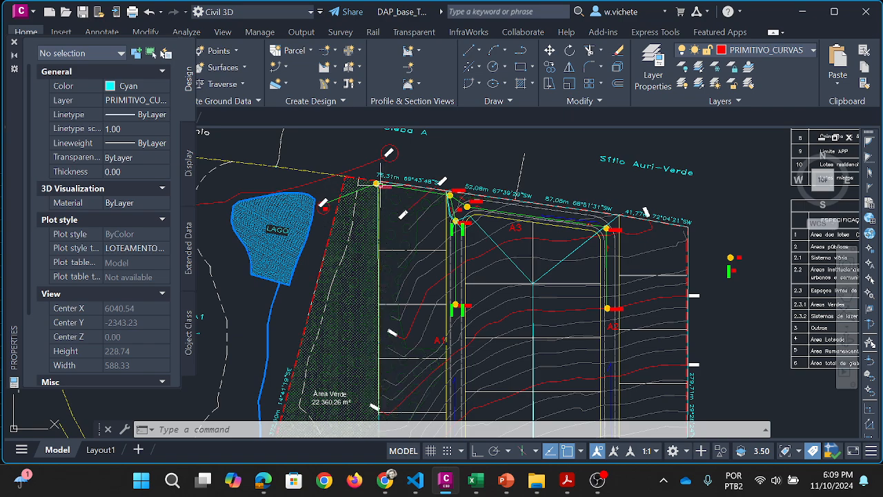
{"action": "scroll", "coordinate": [372, 181], "scroll_direction": "up", "scroll_amount": 8}
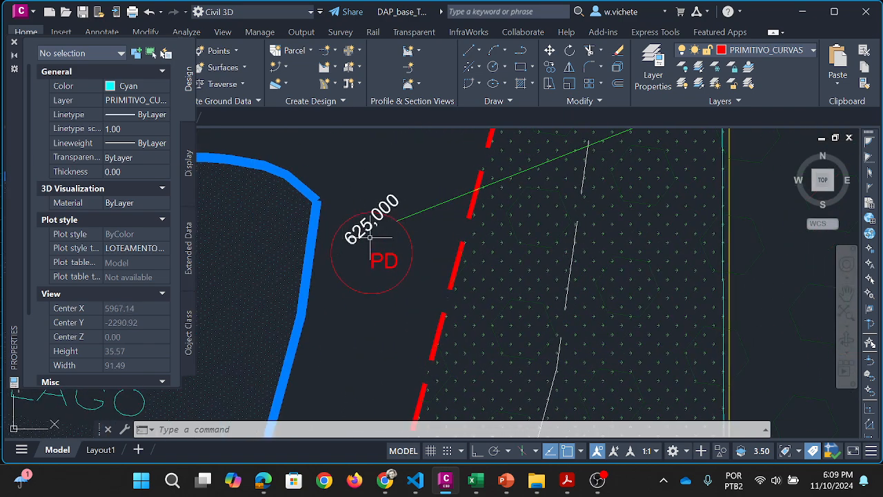
{"action": "scroll", "coordinate": [339, 243], "scroll_direction": "down", "scroll_amount": 4}
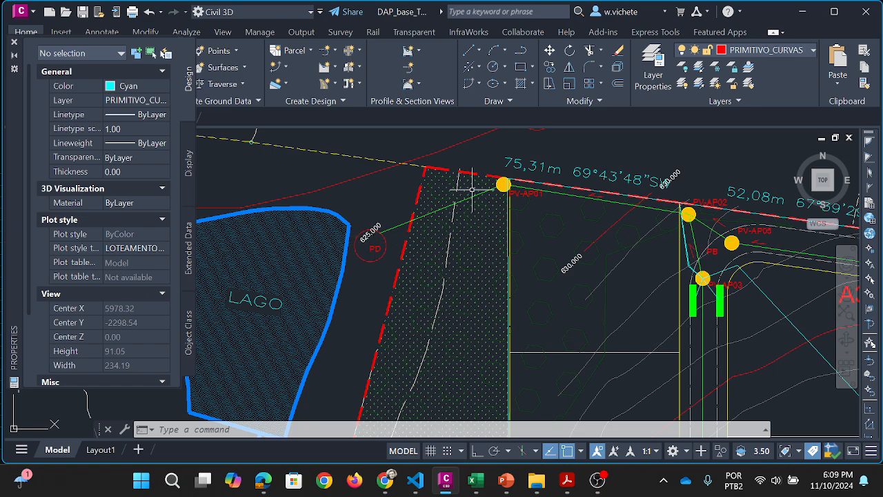
{"action": "left_click_drag", "start_coordinate": [373, 227], "coordinate": [460, 292]}
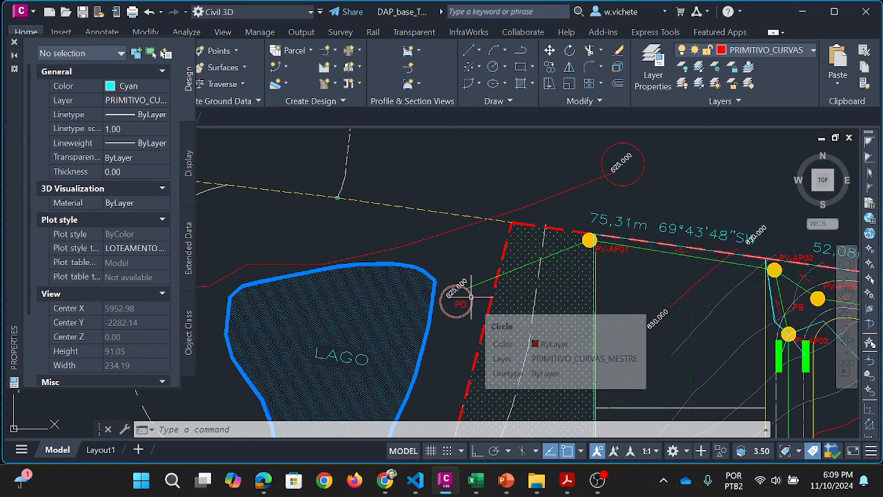
{"action": "left_click", "coordinate": [471, 296]}
{"action": "type", "text": "c"}
{"action": "key", "text": "Return"}
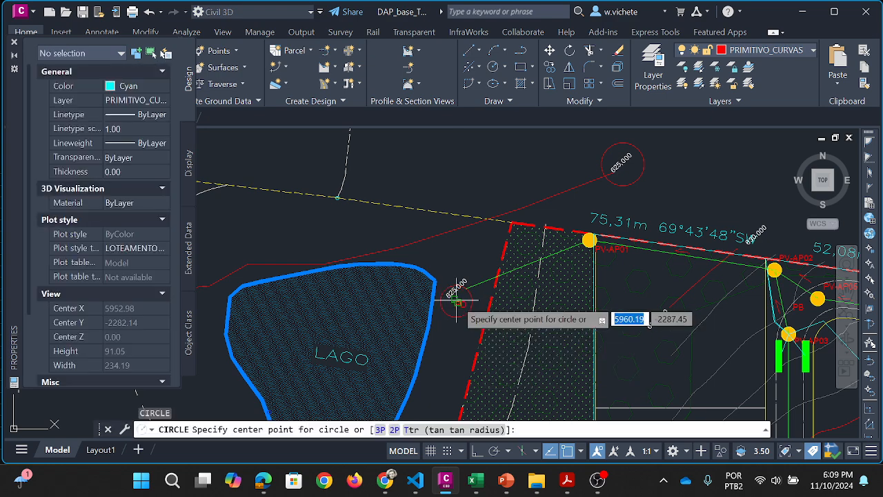
{"action": "left_click", "coordinate": [457, 301]}
{"action": "key", "text": "Escape"}
Step: Copy the red circle around the PD outlet onto the pipe run just beside PV-AP01
{"action": "left_click", "coordinate": [472, 301]}
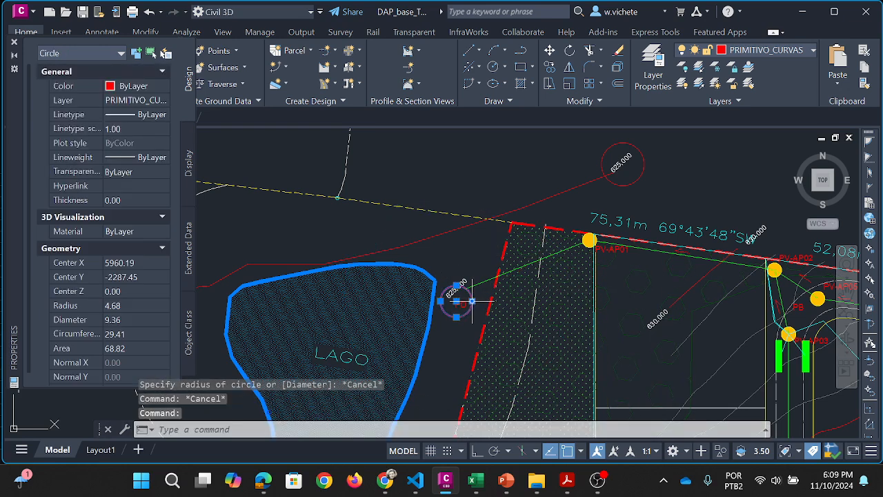
{"action": "type", "text": "co"}
{"action": "key", "text": "Return"}
{"action": "left_click", "coordinate": [456, 301]}
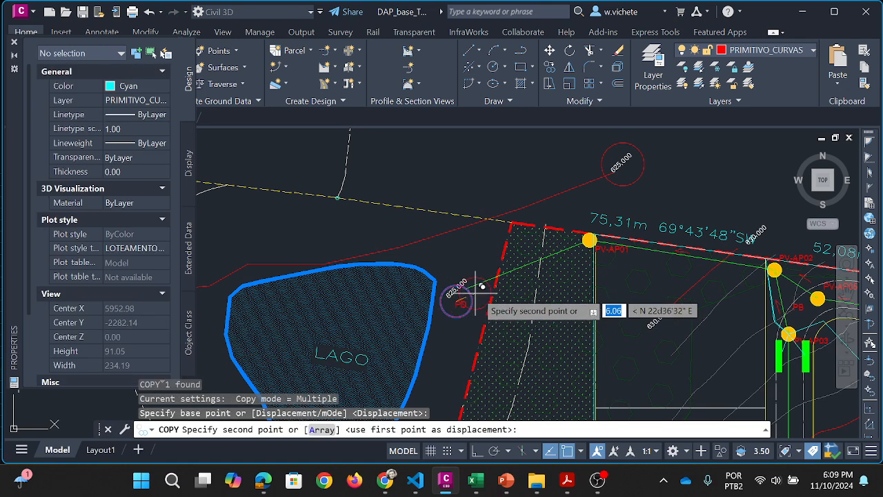
{"action": "left_click", "coordinate": [579, 245]}
{"action": "key", "text": "Escape"}
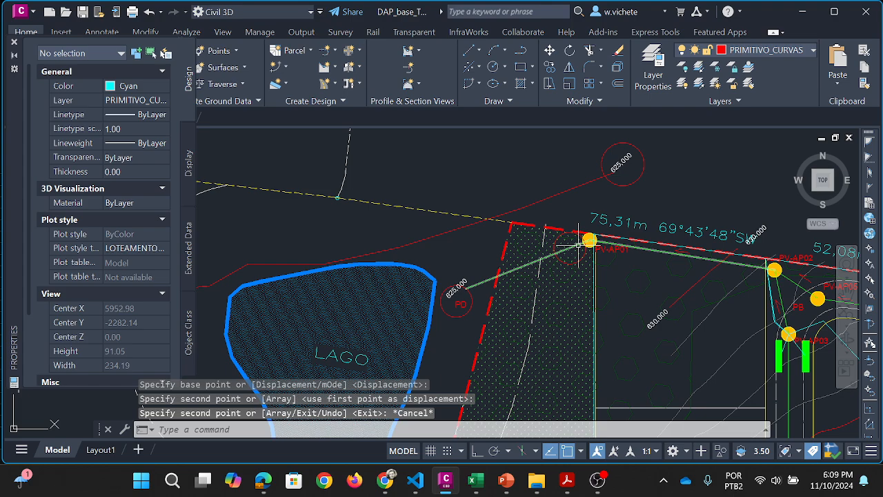
Step: Draw two short slanted polylines starting on the stepped line below the GLEBA A1 label, one on each side of its vertical drop
{"action": "scroll", "coordinate": [597, 245], "scroll_direction": "down", "scroll_amount": 2}
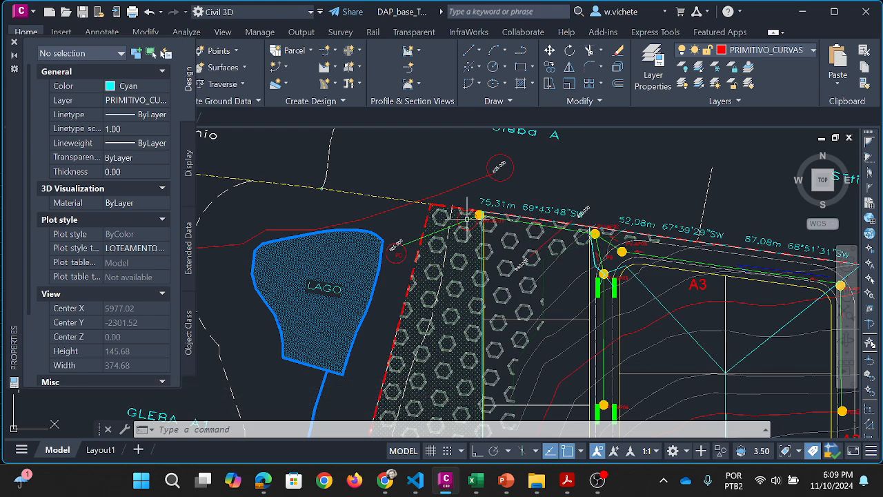
{"action": "scroll", "coordinate": [552, 232], "scroll_direction": "down", "scroll_amount": 2}
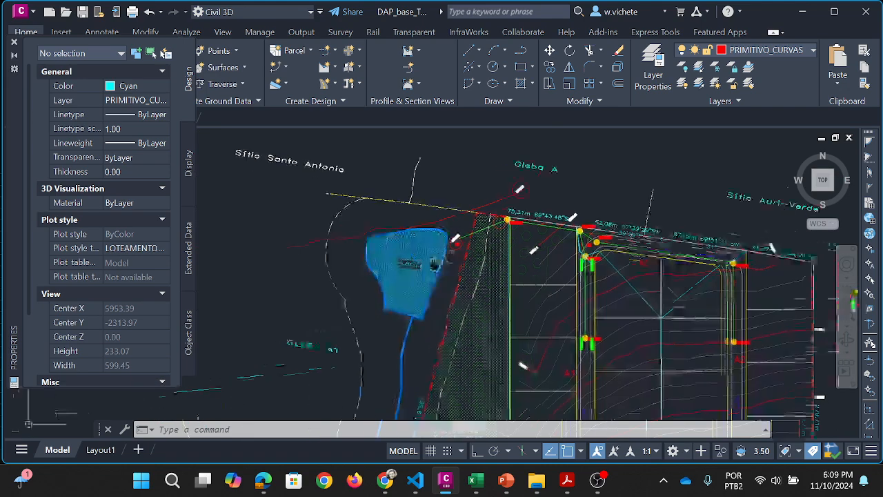
{"action": "left_click_drag", "start_coordinate": [278, 363], "coordinate": [444, 295]}
{"action": "scroll", "coordinate": [442, 295], "scroll_direction": "up", "scroll_amount": 4}
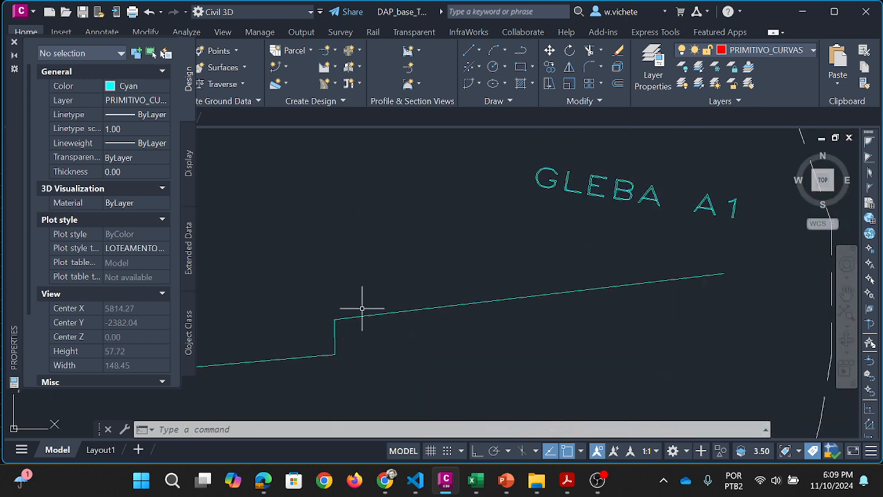
{"action": "left_click", "coordinate": [361, 314]}
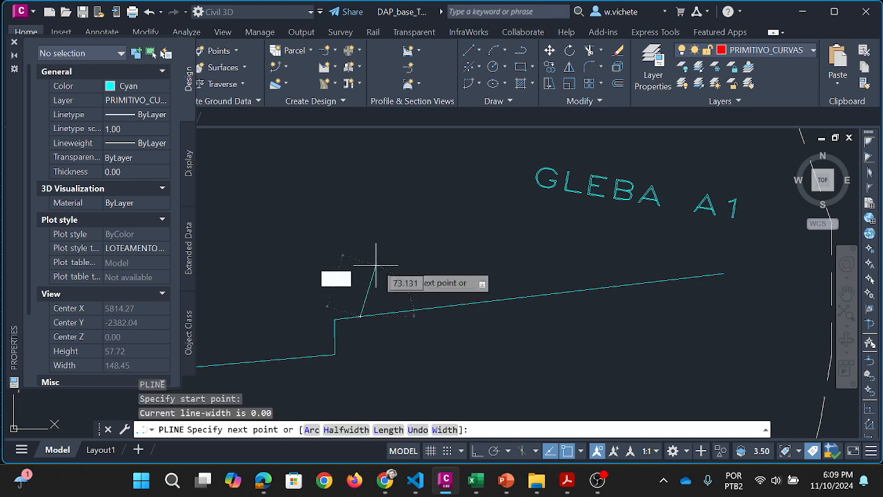
{"action": "left_click", "coordinate": [380, 258]}
{"action": "key", "text": "Escape"}
{"action": "key", "text": "space"}
{"action": "left_click", "coordinate": [304, 357]}
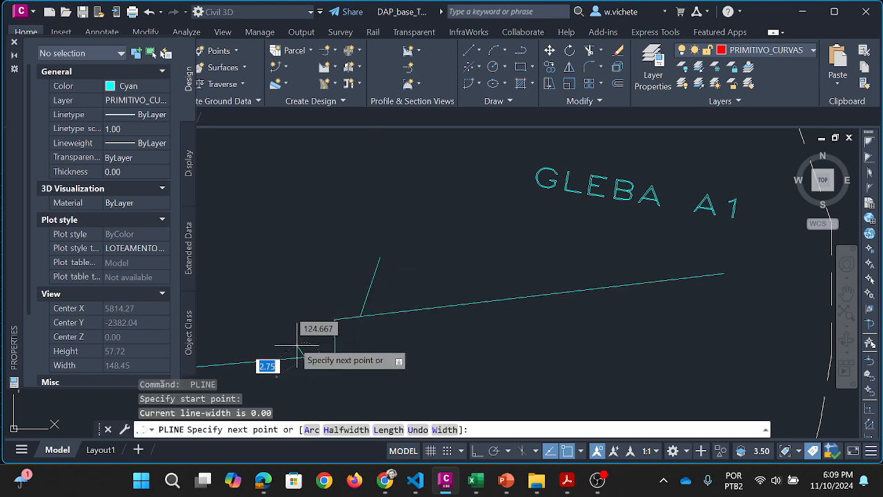
{"action": "left_click", "coordinate": [275, 320]}
{"action": "key", "text": "Escape"}
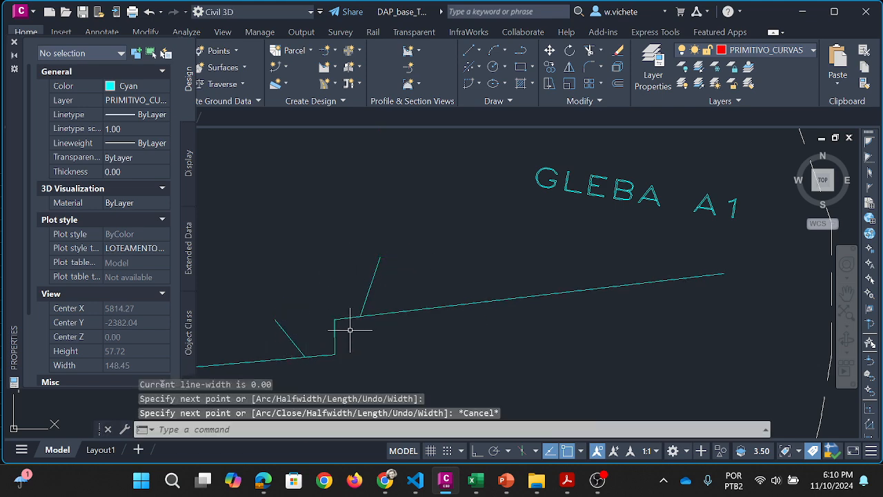
Step: Delete the stepped polyline below GLEBA A1 together with the circle copied beside PV-AP01
{"action": "left_click", "coordinate": [427, 309]}
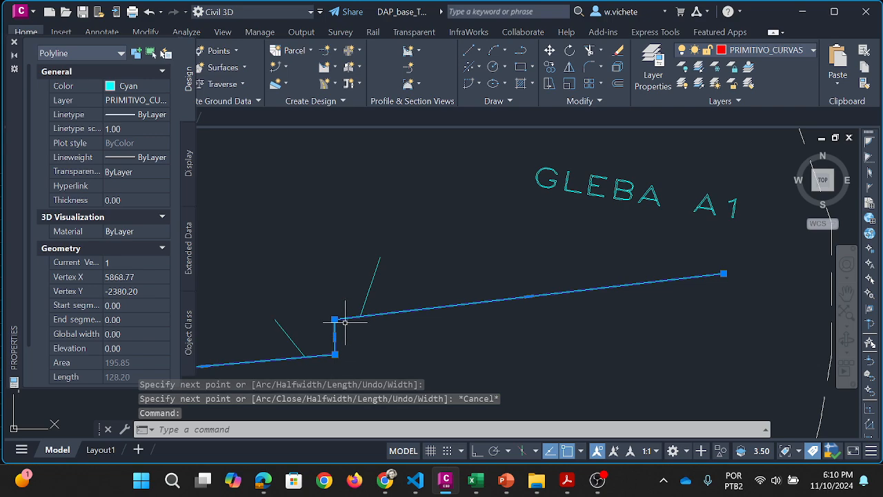
{"action": "scroll", "coordinate": [346, 323], "scroll_direction": "down", "scroll_amount": 5}
{"action": "scroll", "coordinate": [494, 261], "scroll_direction": "up", "scroll_amount": 5}
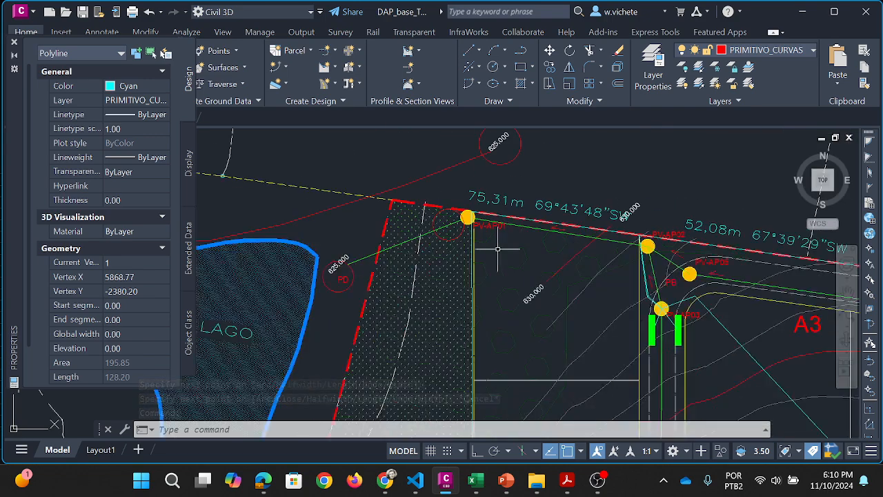
{"action": "left_click", "coordinate": [447, 233]}
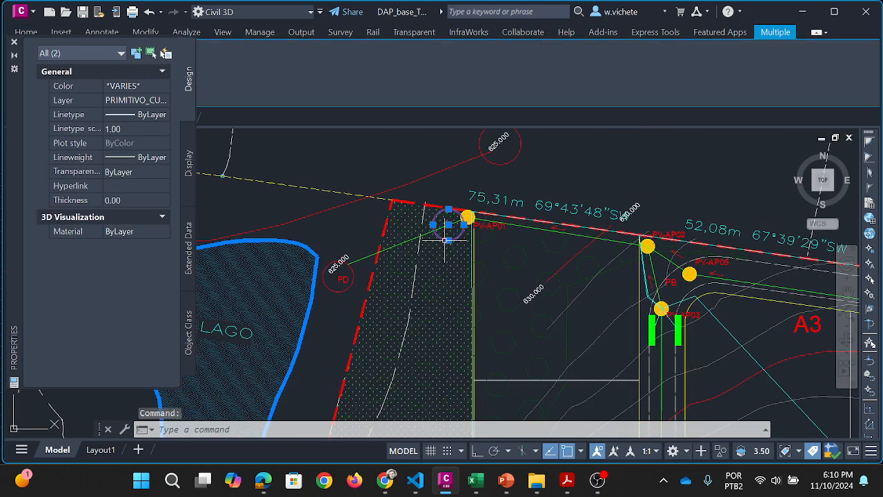
{"action": "key", "text": "Delete"}
Step: Examine the PV-AP04 manhole and its position in the network relative to PV-AP03
{"action": "scroll", "coordinate": [475, 216], "scroll_direction": "down", "scroll_amount": 4}
{"action": "scroll", "coordinate": [514, 310], "scroll_direction": "up", "scroll_amount": 5}
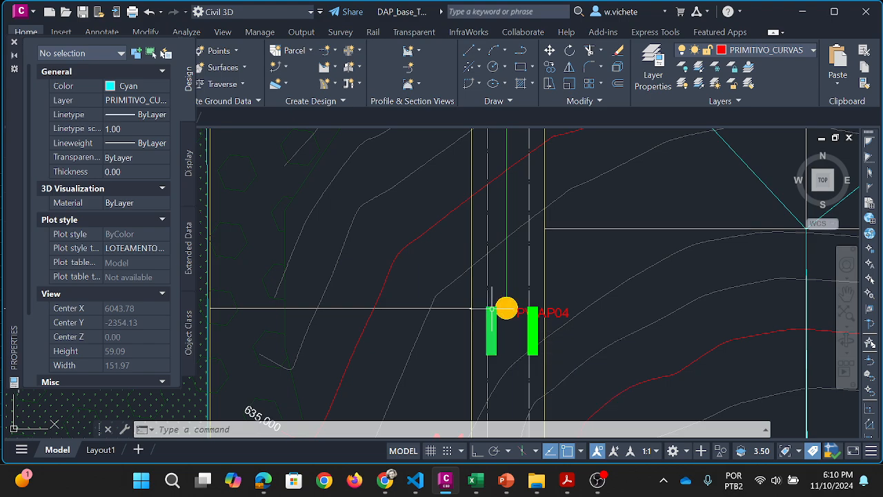
{"action": "scroll", "coordinate": [505, 310], "scroll_direction": "down", "scroll_amount": 4}
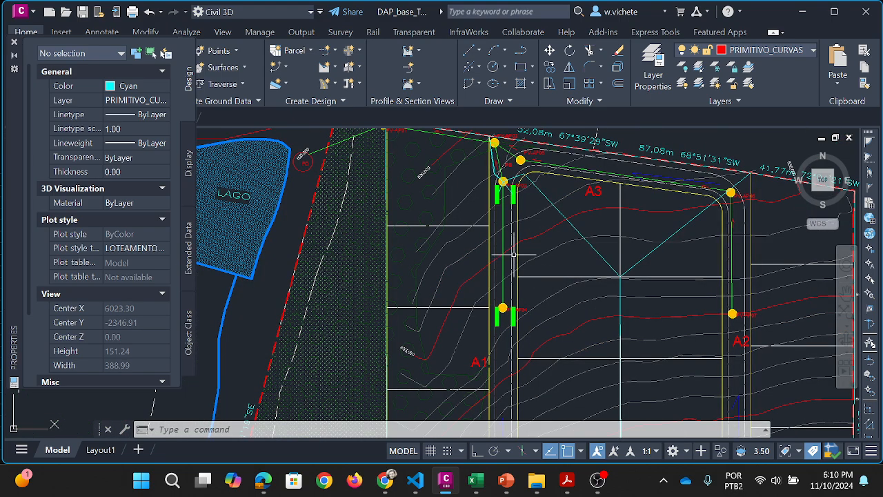
Step: Examine the pipe route in the plan from PV-AP04 and PV-AP05 through PV-AP02 and PV-AP01 to the PD outlet by the lake
{"action": "left_click_drag", "start_coordinate": [501, 230], "coordinate": [526, 266]}
{"action": "left_click_drag", "start_coordinate": [432, 263], "coordinate": [463, 246]}
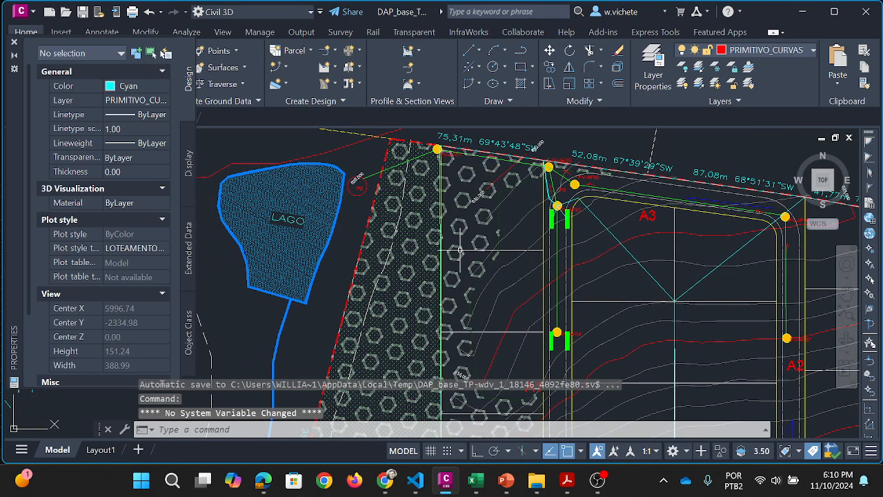
{"action": "left_click_drag", "start_coordinate": [561, 281], "coordinate": [504, 283]}
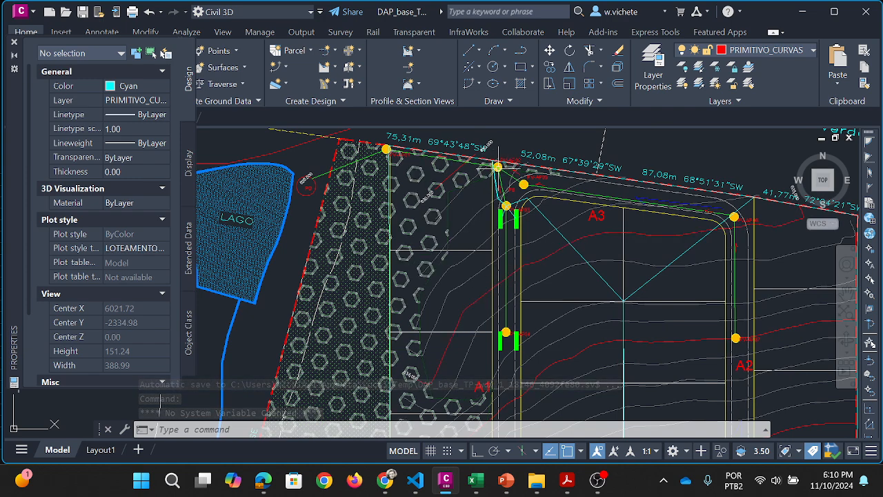
{"action": "scroll", "coordinate": [509, 173], "scroll_direction": "up", "scroll_amount": 4}
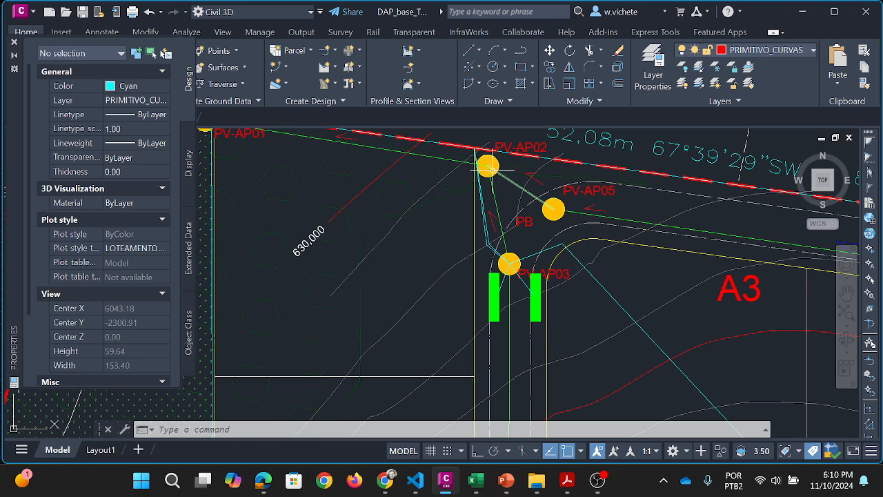
{"action": "scroll", "coordinate": [491, 170], "scroll_direction": "down", "scroll_amount": 2}
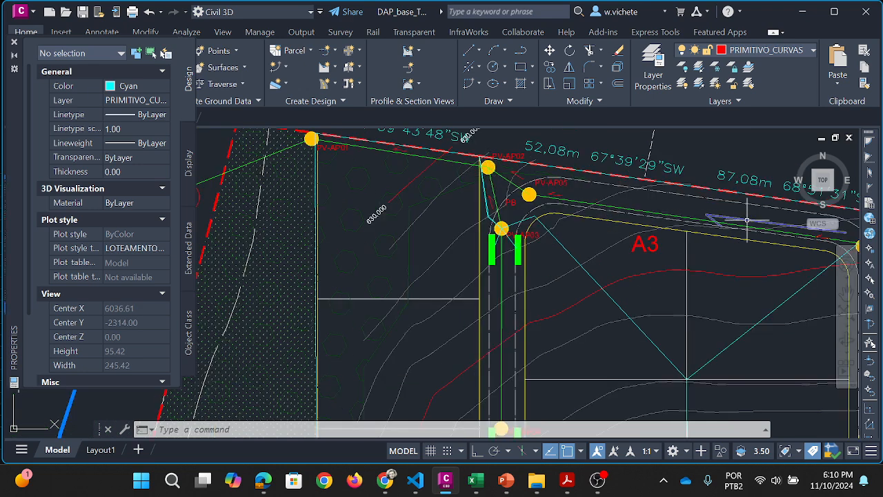
{"action": "left_click_drag", "start_coordinate": [481, 176], "coordinate": [528, 213]}
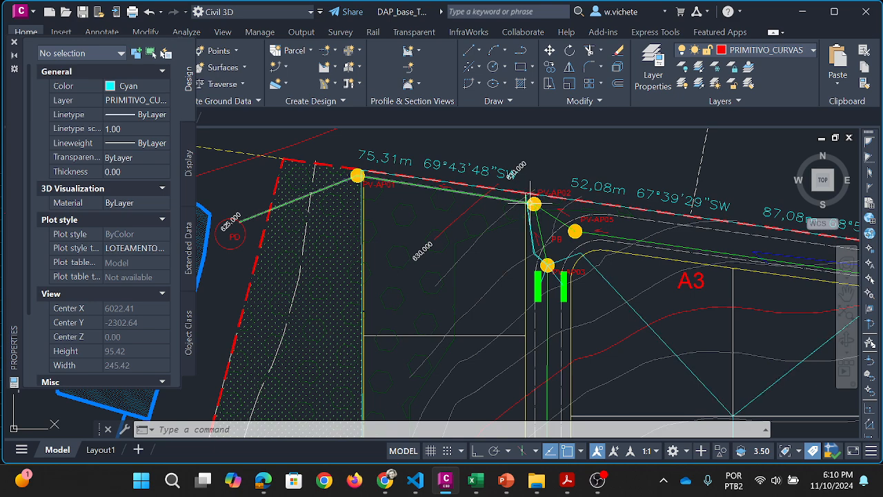
{"action": "scroll", "coordinate": [534, 198], "scroll_direction": "down", "scroll_amount": 2}
{"action": "left_click_drag", "start_coordinate": [536, 202], "coordinate": [418, 178]}
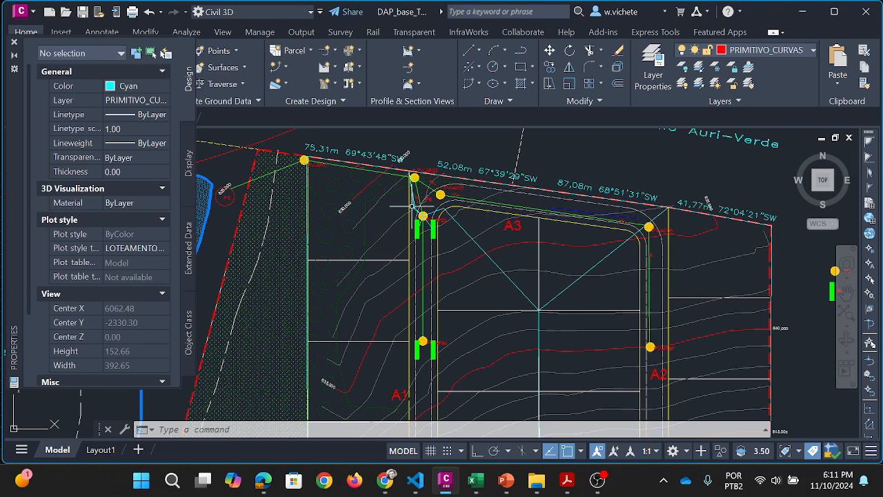
{"action": "left_click_drag", "start_coordinate": [408, 209], "coordinate": [581, 216]}
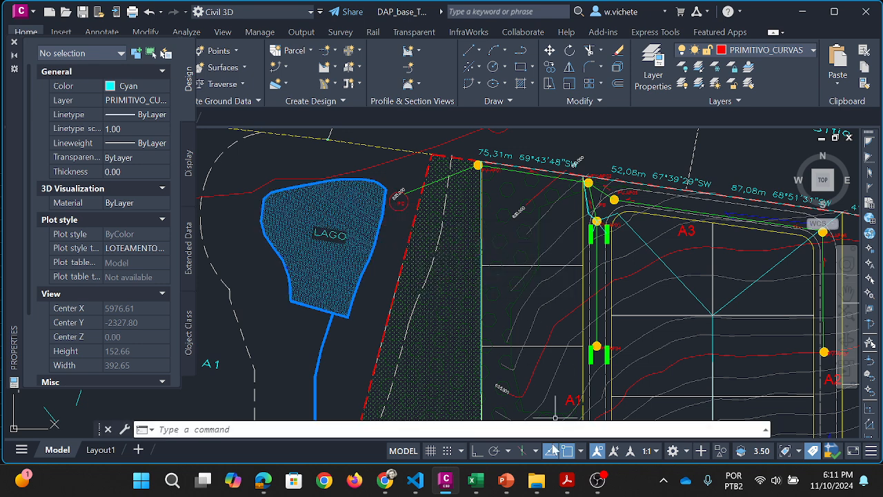
Step: Switch to the Dimensionamento Microdrenagem workbook in Excel, shift the section-shape reference image slightly, and save the workbook
{"action": "mouse_move", "coordinate": [476, 481]}
{"action": "left_click", "coordinate": [439, 424]}
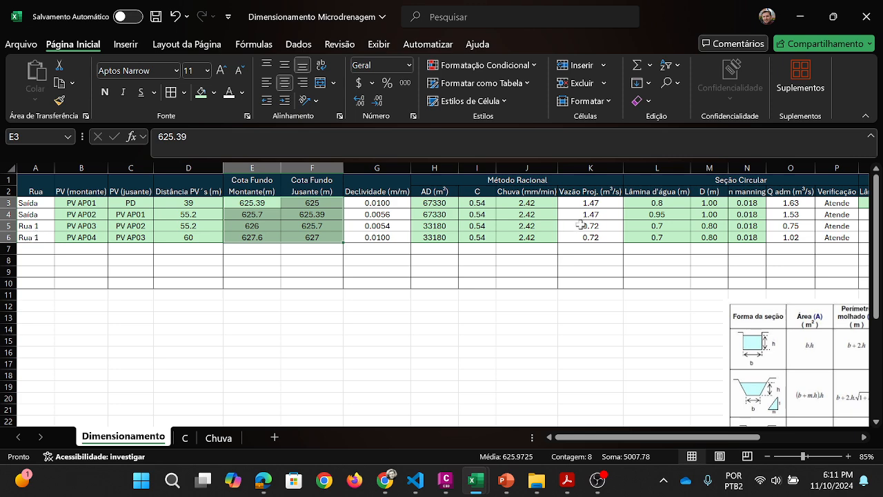
{"action": "left_click", "coordinate": [48, 251]}
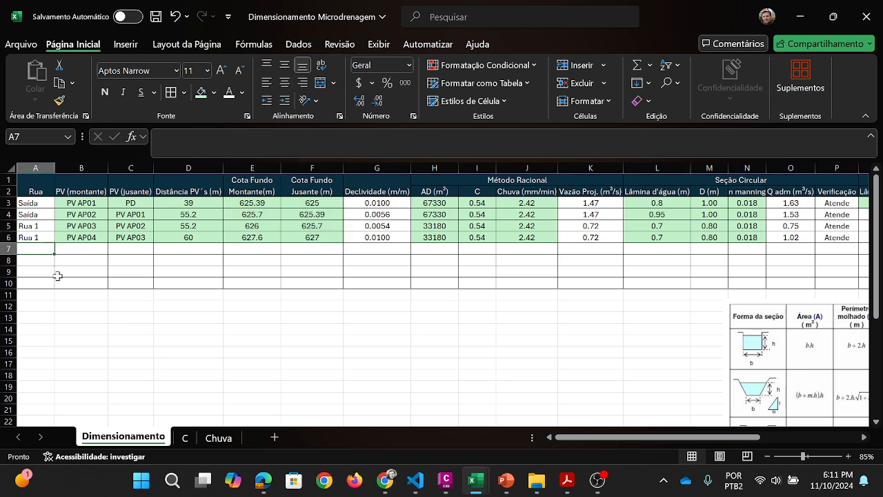
{"action": "left_click", "coordinate": [56, 263]}
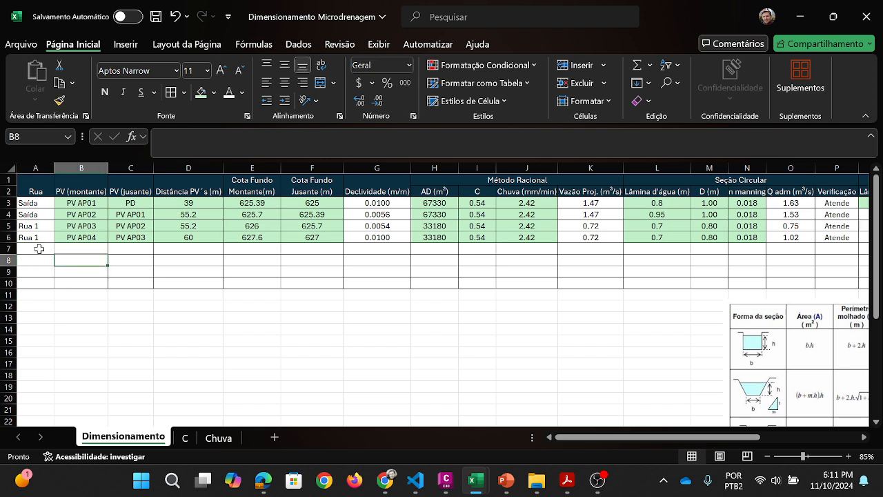
{"action": "left_click", "coordinate": [39, 249]}
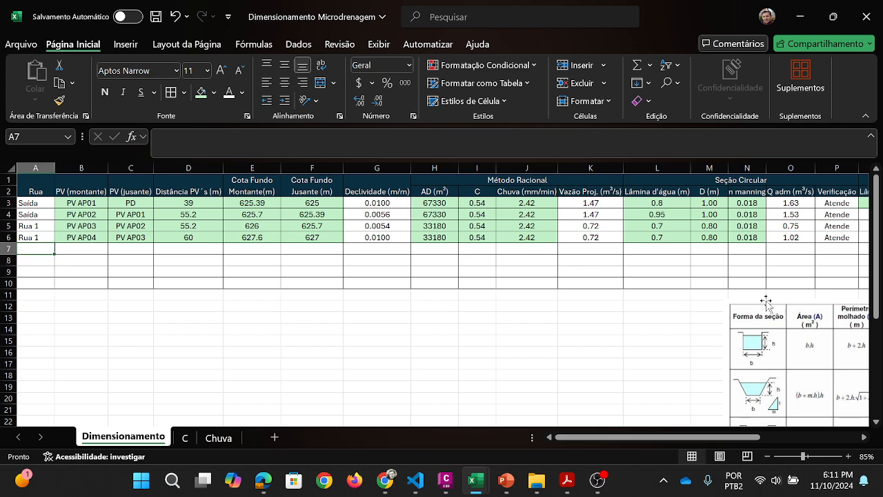
{"action": "left_click_drag", "start_coordinate": [766, 302], "coordinate": [769, 308]}
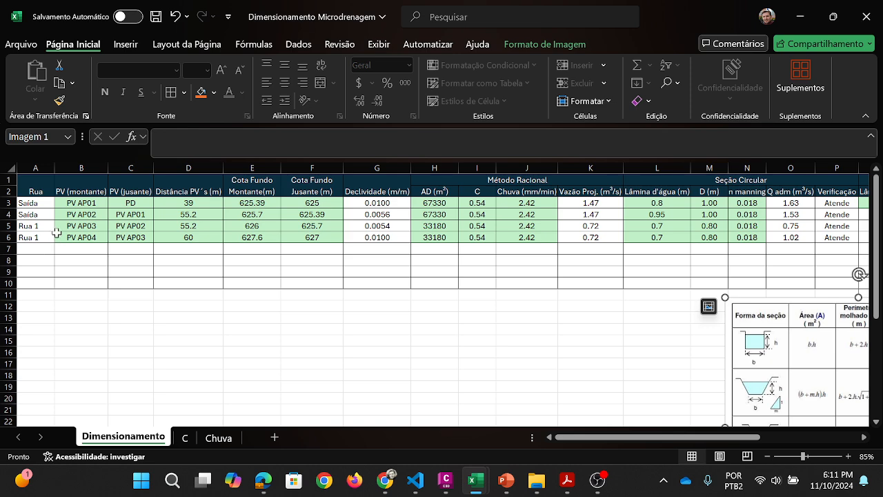
{"action": "left_click", "coordinate": [156, 16]}
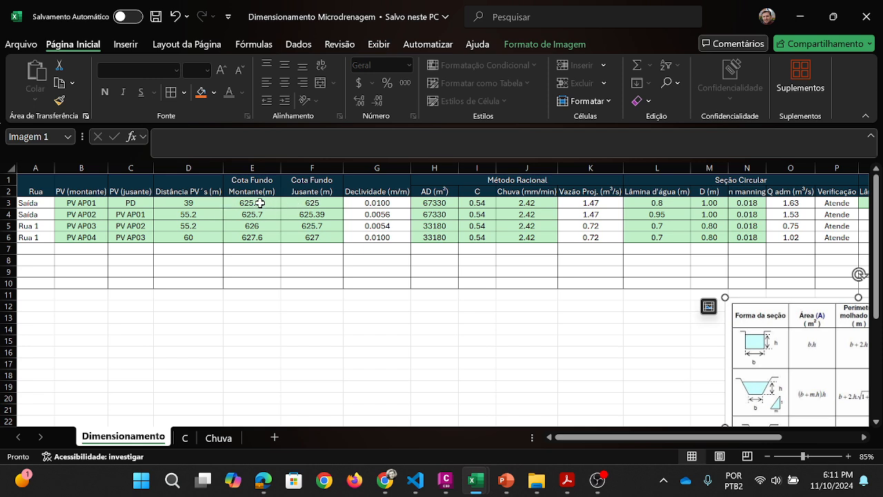
Step: Review the upstream and downstream bottom elevations and the slopes of the four pipe segments in rows 3 to 6
{"action": "left_click_drag", "start_coordinate": [260, 203], "coordinate": [310, 235]}
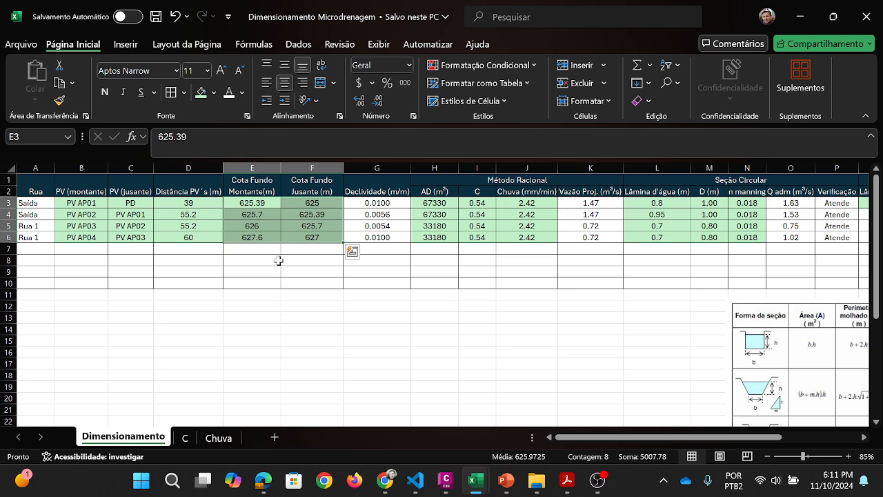
{"action": "left_click", "coordinate": [278, 260]}
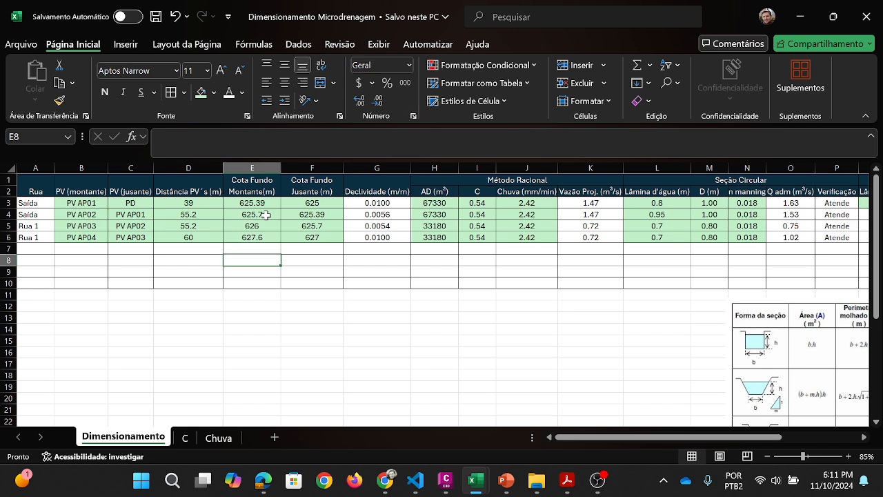
{"action": "left_click_drag", "start_coordinate": [379, 206], "coordinate": [379, 238]}
{"action": "left_click", "coordinate": [378, 249]}
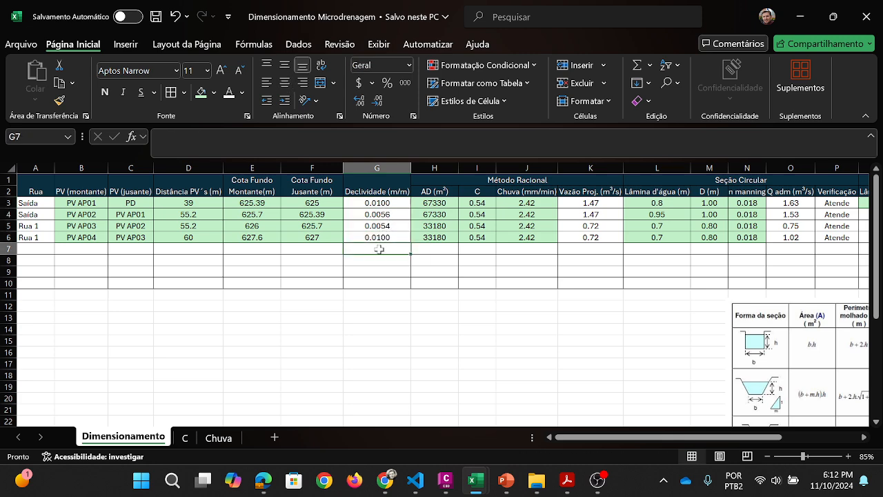
{"action": "left_click", "coordinate": [384, 234]}
{"action": "left_click", "coordinate": [372, 259]}
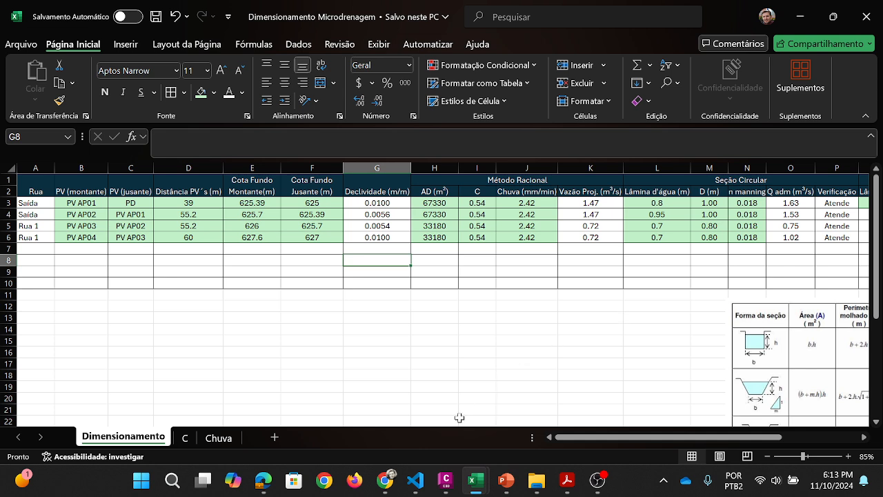
Step: Switch to the Civil 3D drawing and view the drainage network together with the lake, green area and lots
{"action": "left_click", "coordinate": [415, 480]}
{"action": "left_click", "coordinate": [476, 480]}
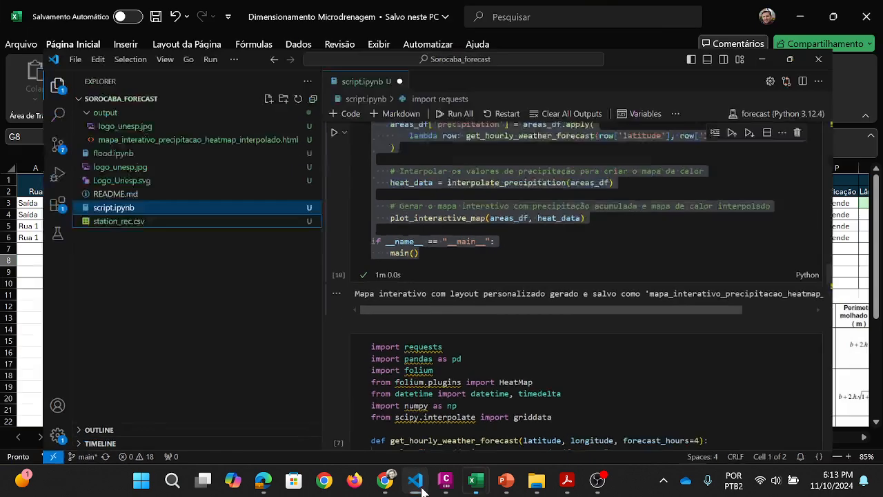
{"action": "left_click", "coordinate": [445, 481]}
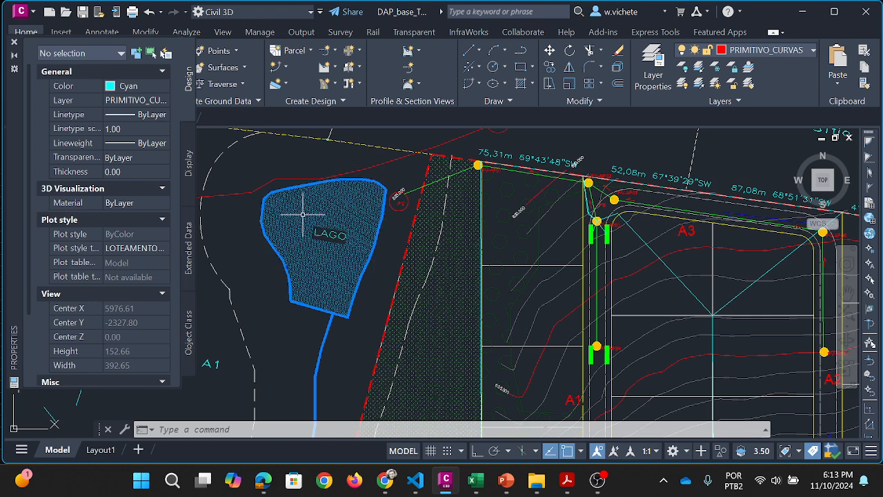
{"action": "scroll", "coordinate": [301, 210], "scroll_direction": "down", "scroll_amount": 2}
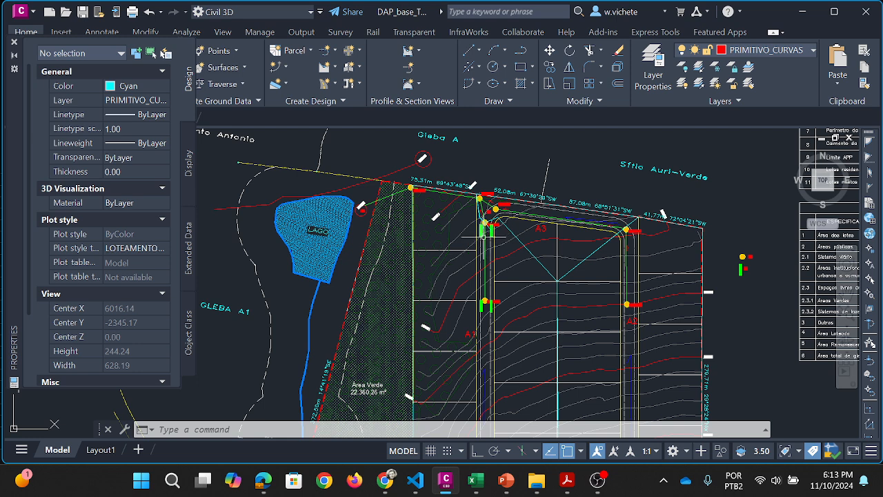
{"action": "mouse_move", "coordinate": [485, 233]}
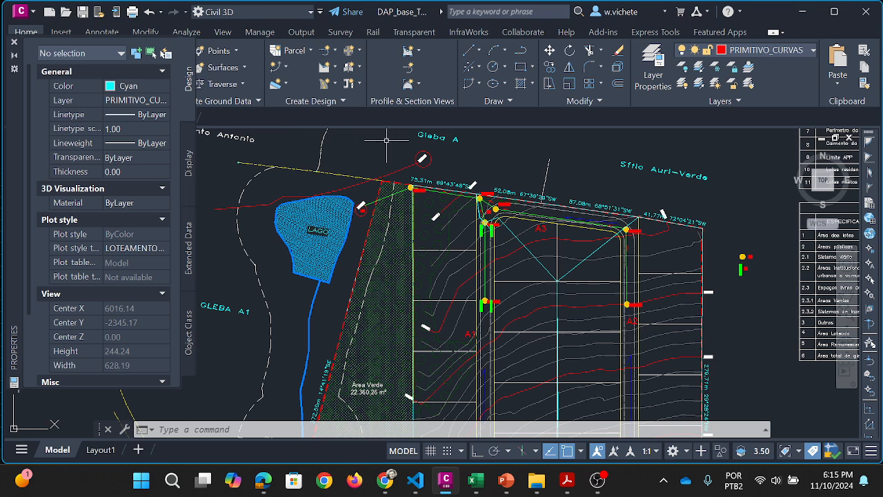
{"action": "left_click", "coordinate": [598, 480]}
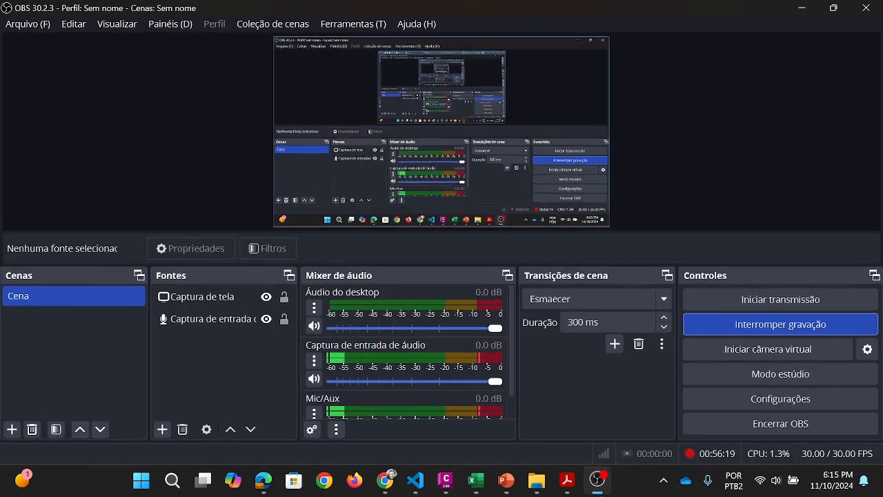